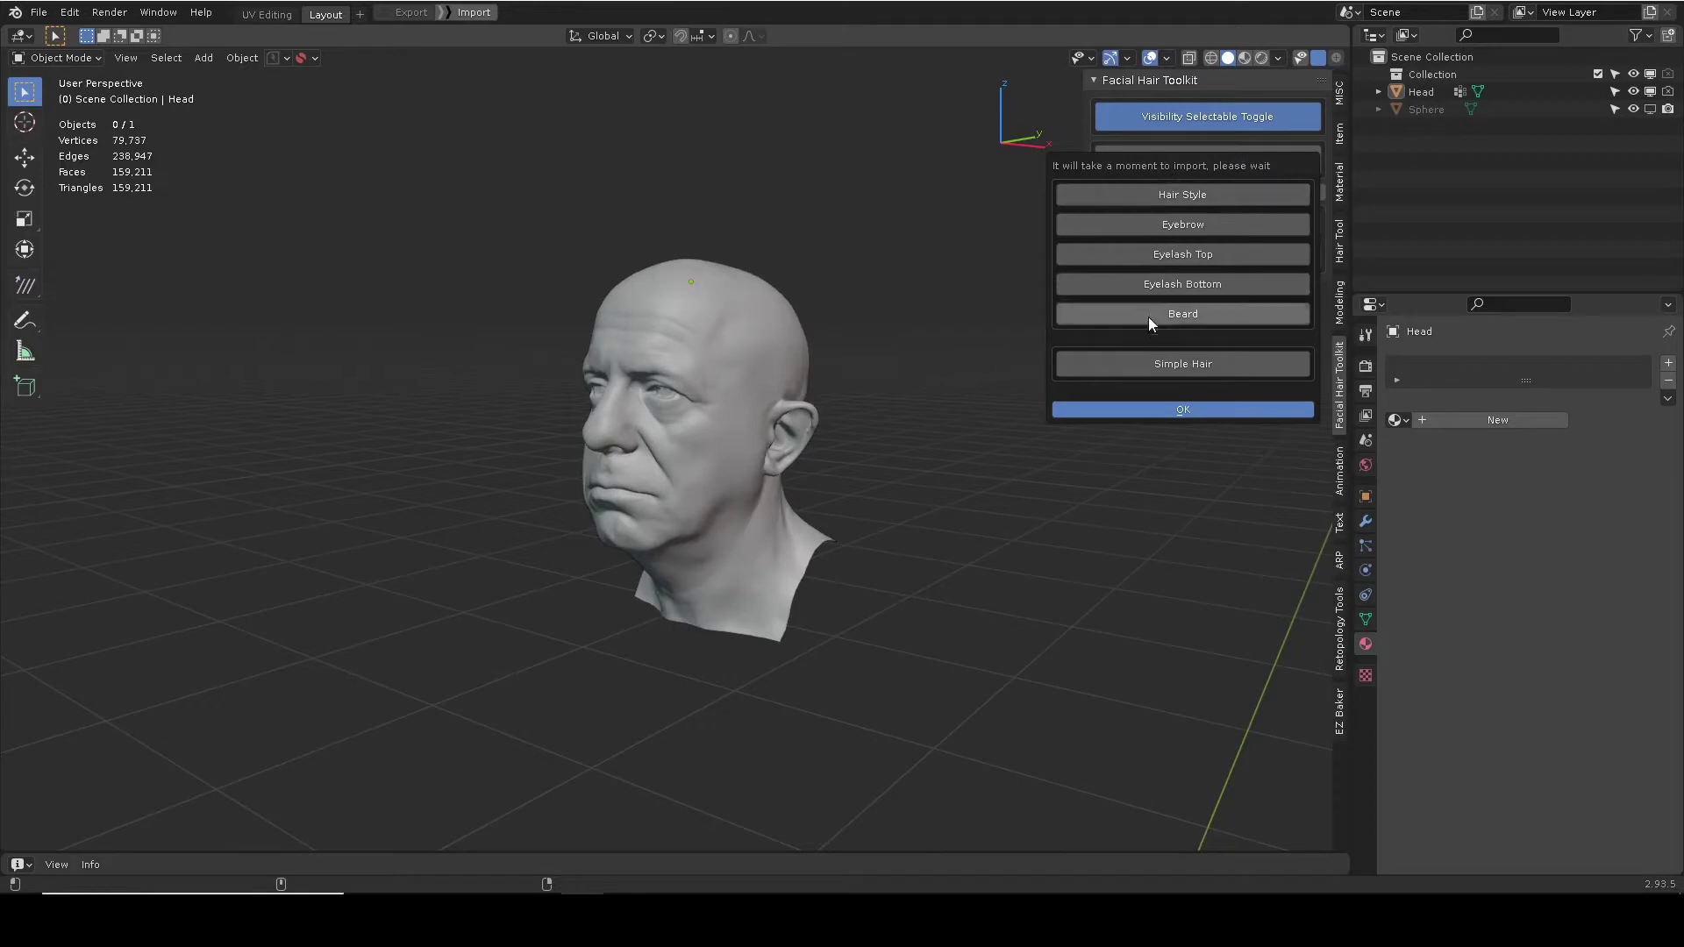
# Import the top and bottom eyelash assets from the Facial Hair Toolkit.
pyautogui.click(1181, 196)
pyautogui.moveTo(1181, 202); pyautogui.dragTo(1146, 294)
pyautogui.moveTo(1177, 234); pyautogui.dragTo(1129, 309)
pyautogui.click(1151, 195)
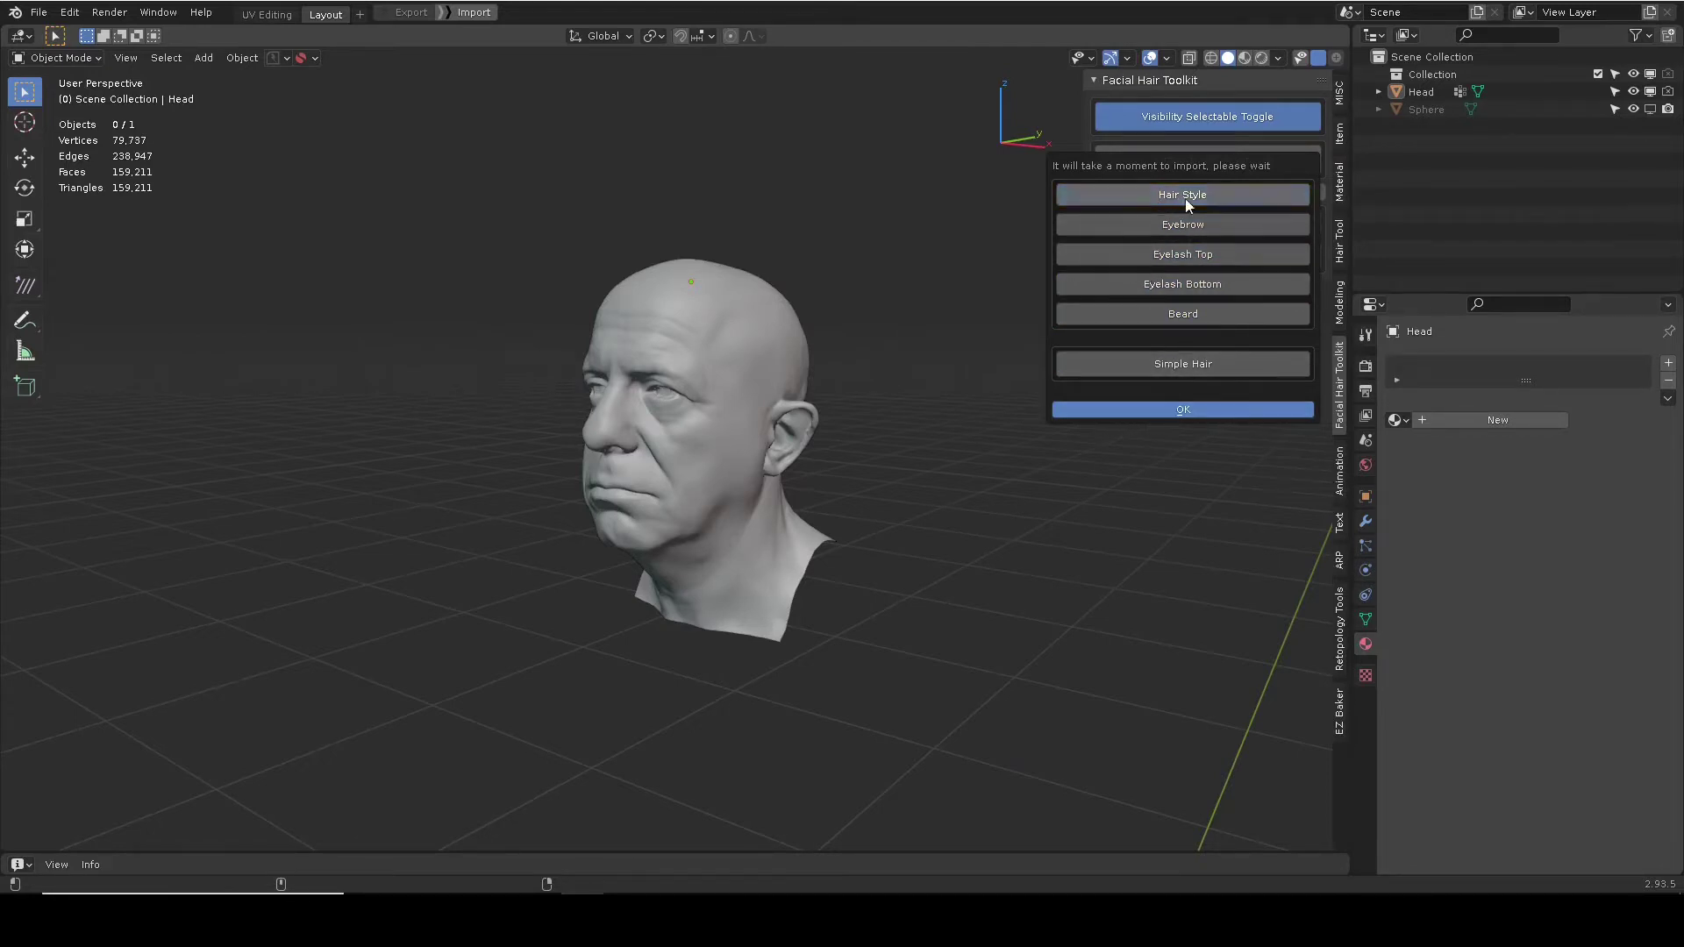
pyautogui.click(1163, 254)
pyautogui.click(1156, 410)
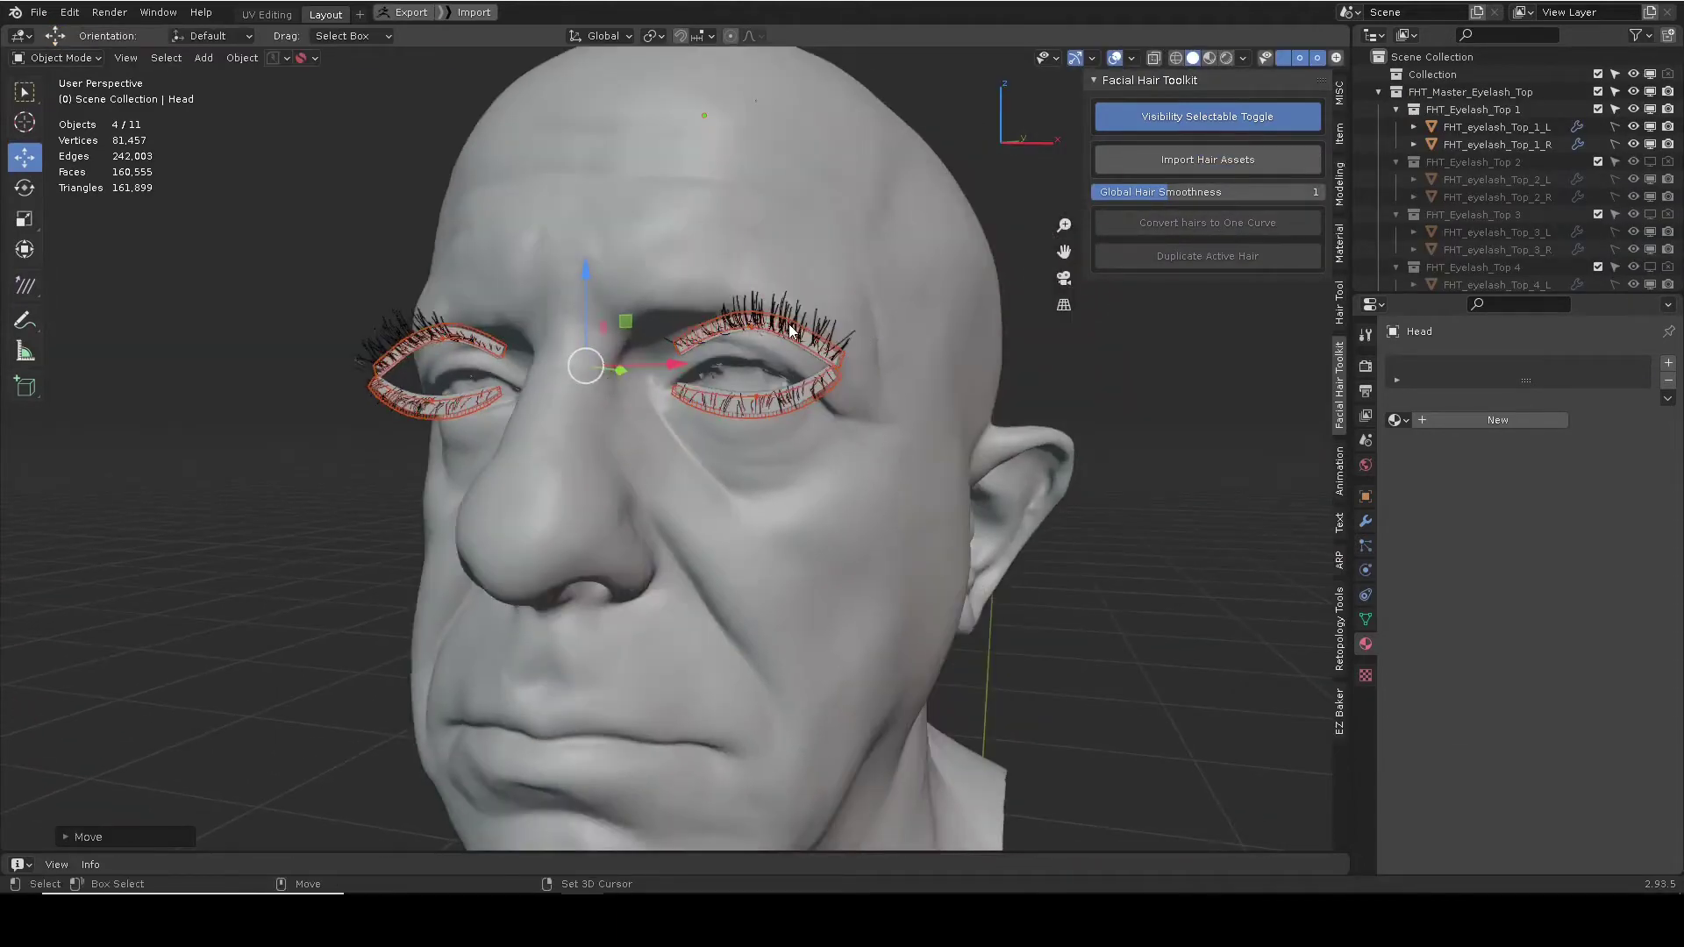
# Set the upper-left eyelash placement control's Bend Angle 1 to 0.61, Bend Angle 2 to -0.27 and its target to Head.
pyautogui.click(719, 393)
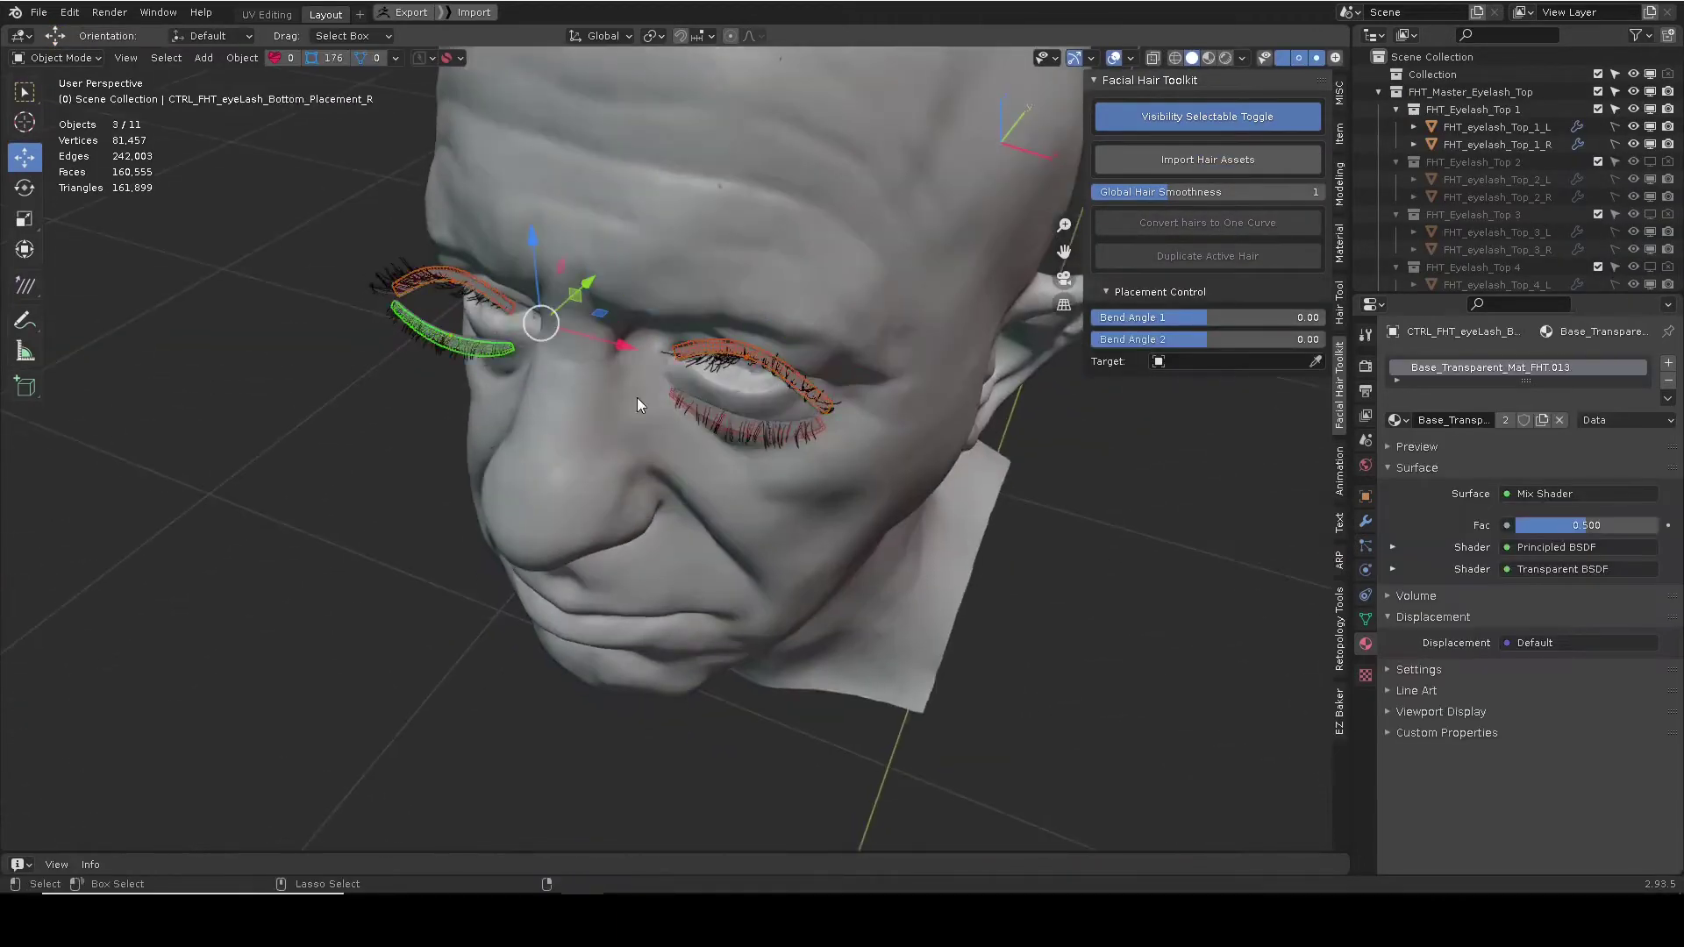
pyautogui.keyDown('shift'); pyautogui.click(724, 425); pyautogui.keyUp('shift')
pyautogui.moveTo(1232, 318); pyautogui.dragTo(1207, 340)
pyautogui.click(797, 377)
pyautogui.moveTo(824, 381); pyautogui.dragTo(1213, 344, button='middle')
pyautogui.click(1314, 361)
pyautogui.click(868, 399)
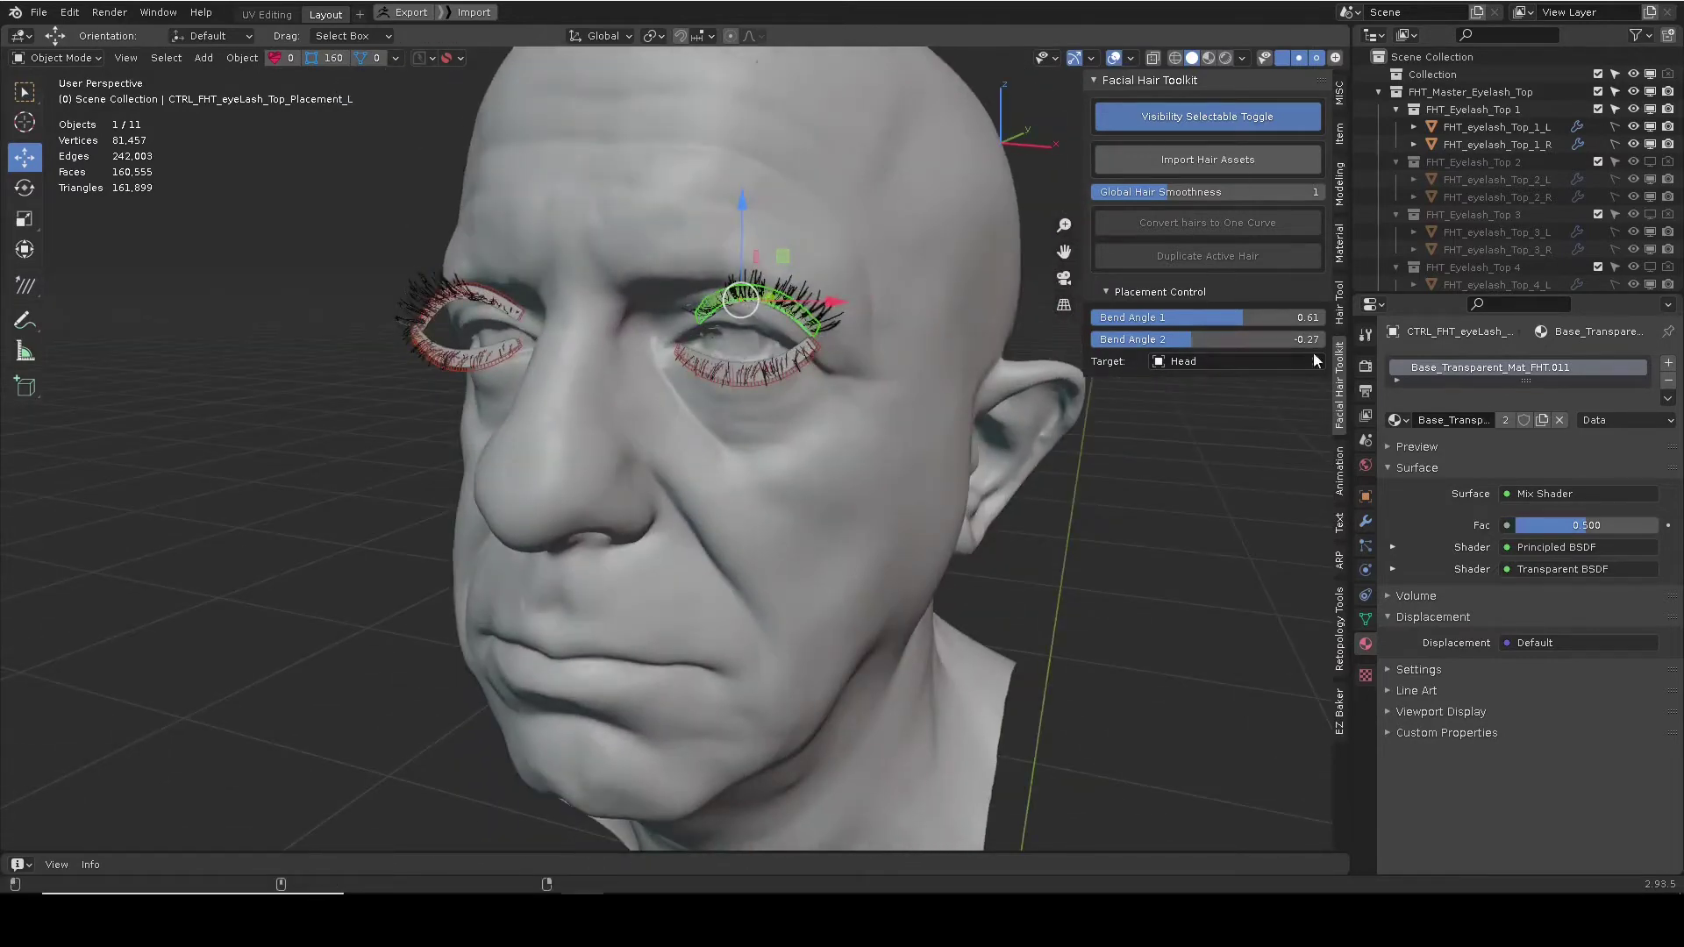
# Hide the placement controls with the Visibility Selectable Toggle and select the upper-left eyelash mesh.
pyautogui.click(1151, 112)
pyautogui.scroll(3, 754, 298)
pyautogui.click(783, 296)
pyautogui.moveTo(779, 338); pyautogui.dragTo(760, 335, button='middle')
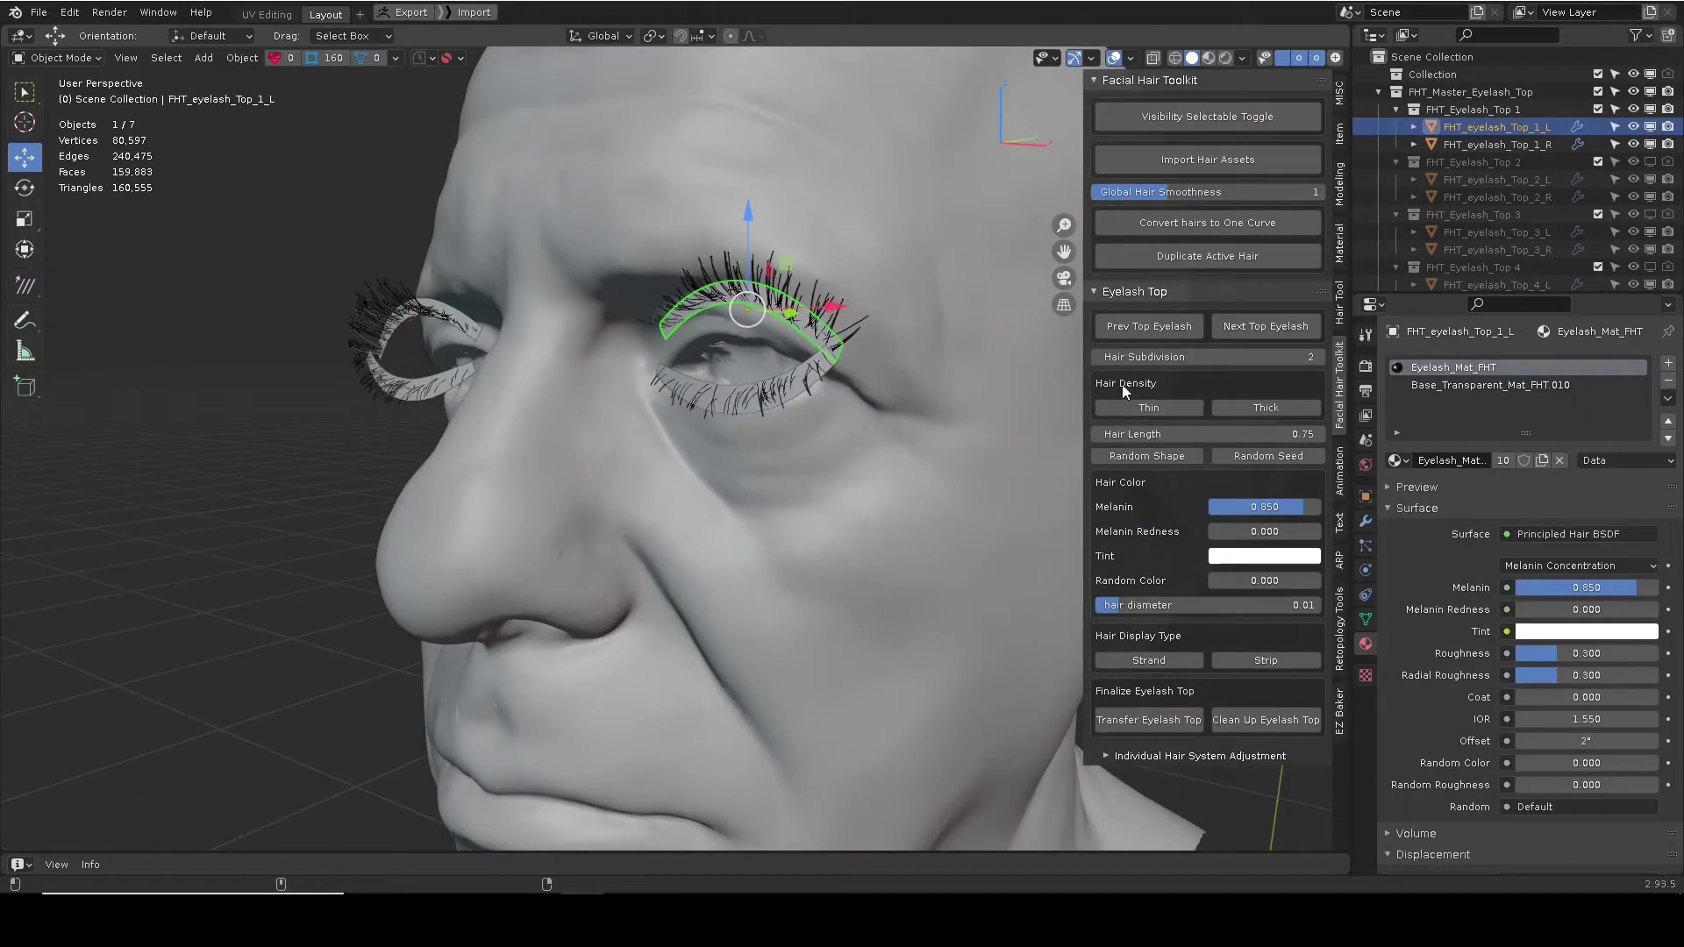
# Select the other eyelashes one by one, reselect the upper-left eyelash and activate the Select Box tool.
pyautogui.click(750, 383)
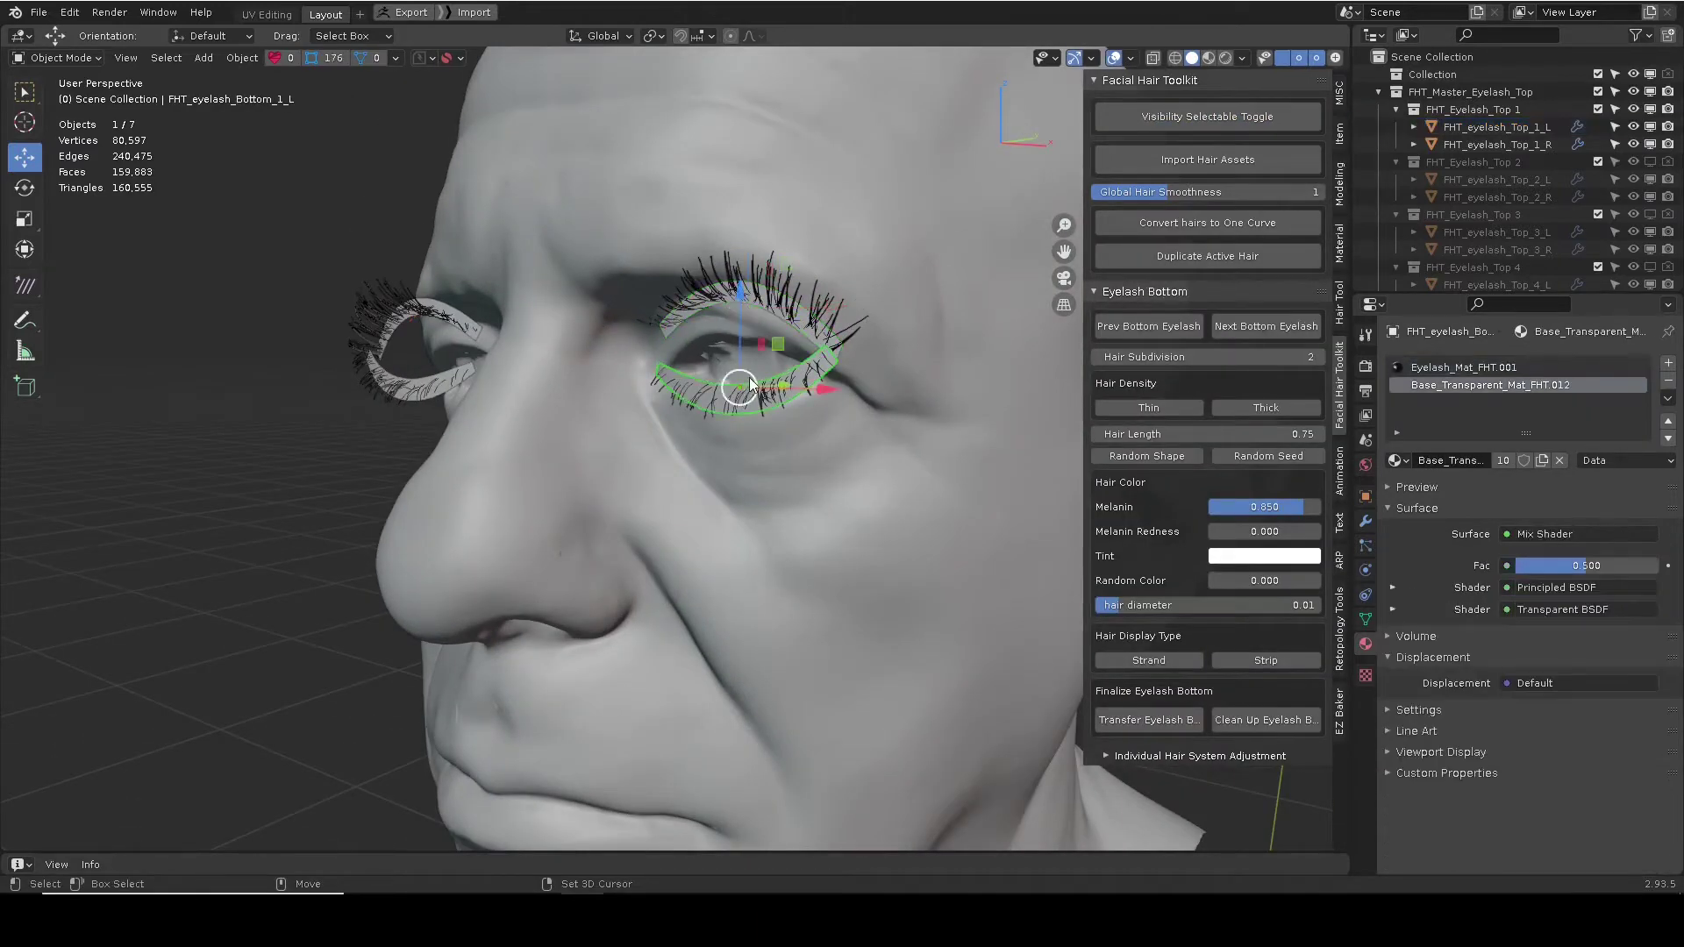
pyautogui.click(399, 382)
pyautogui.click(432, 312)
pyautogui.click(761, 295)
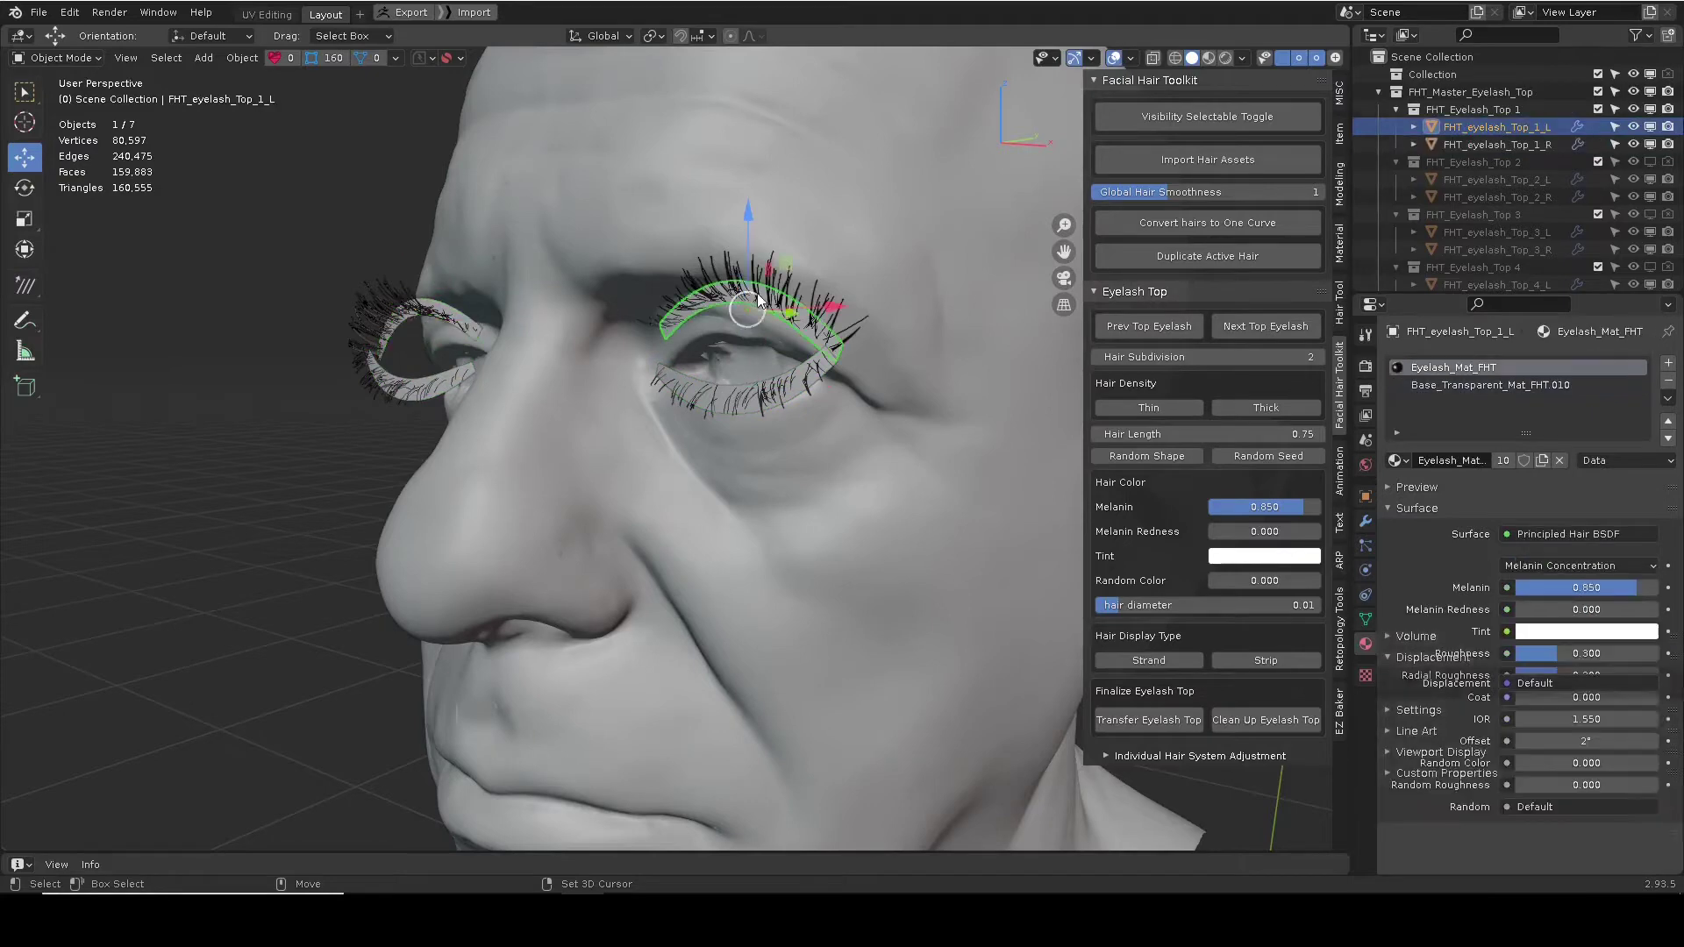
pyautogui.press('w')
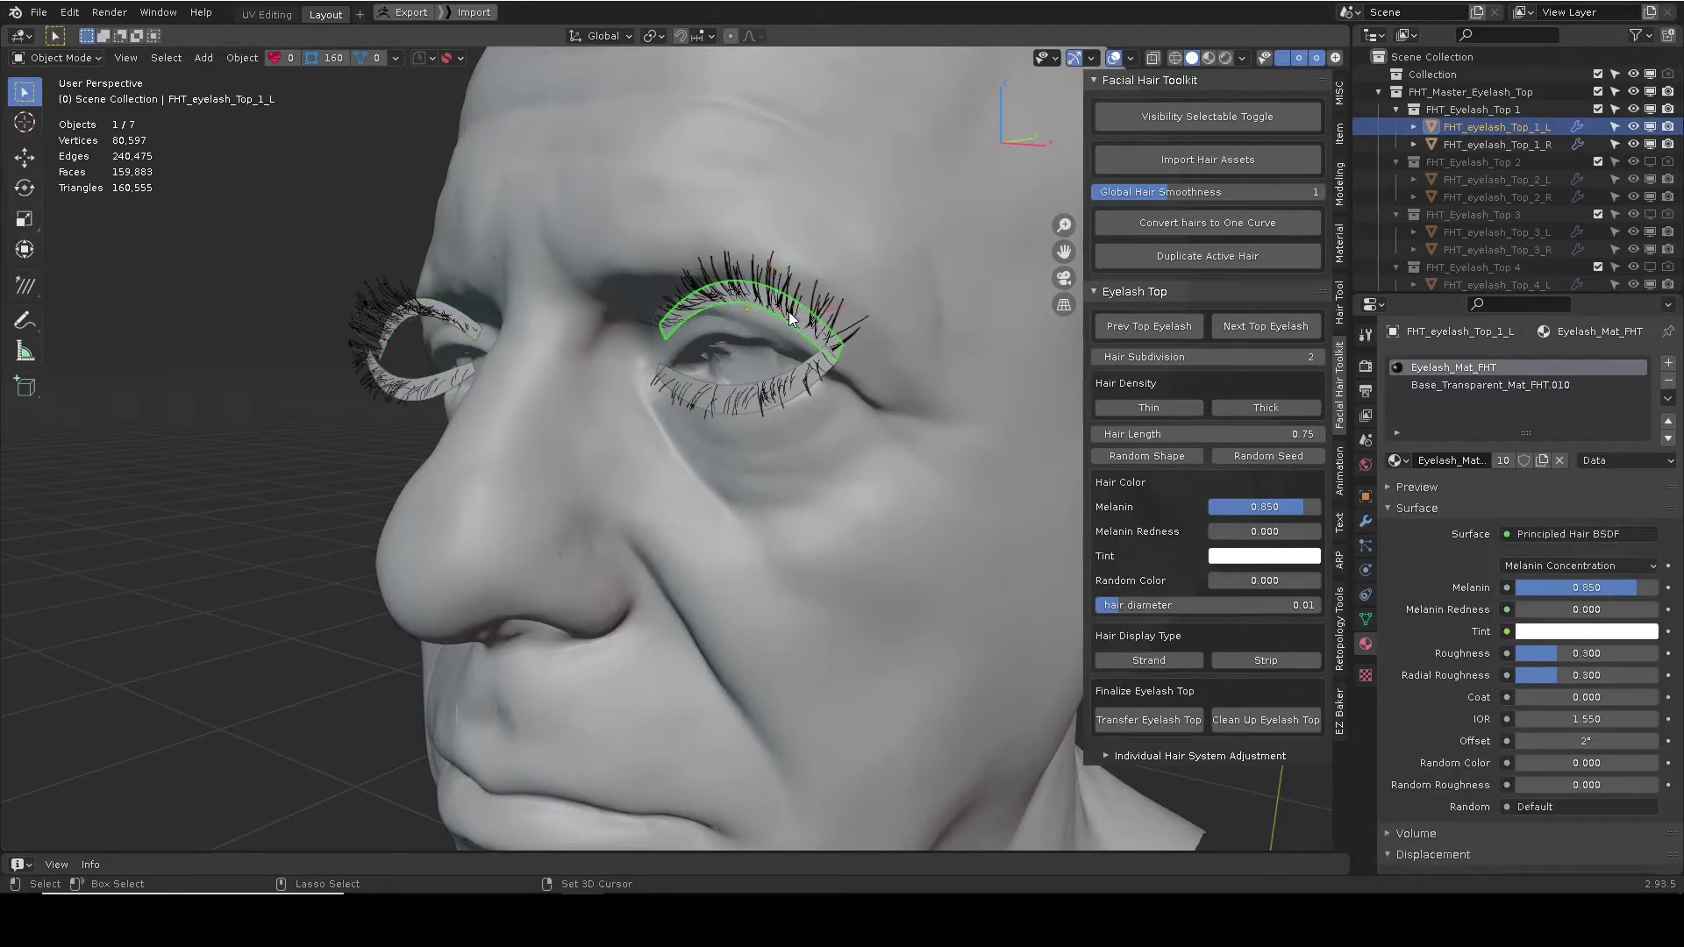
# Browse the available top eyelash styles forward and backward, returning to the first style.
pyautogui.click(1275, 326)
pyautogui.moveTo(1014, 313); pyautogui.dragTo(881, 302, button='middle')
pyautogui.click(1267, 326)
pyautogui.click(1146, 328)
pyautogui.click(1145, 328)
pyautogui.click(1140, 329)
pyautogui.click(1131, 329)
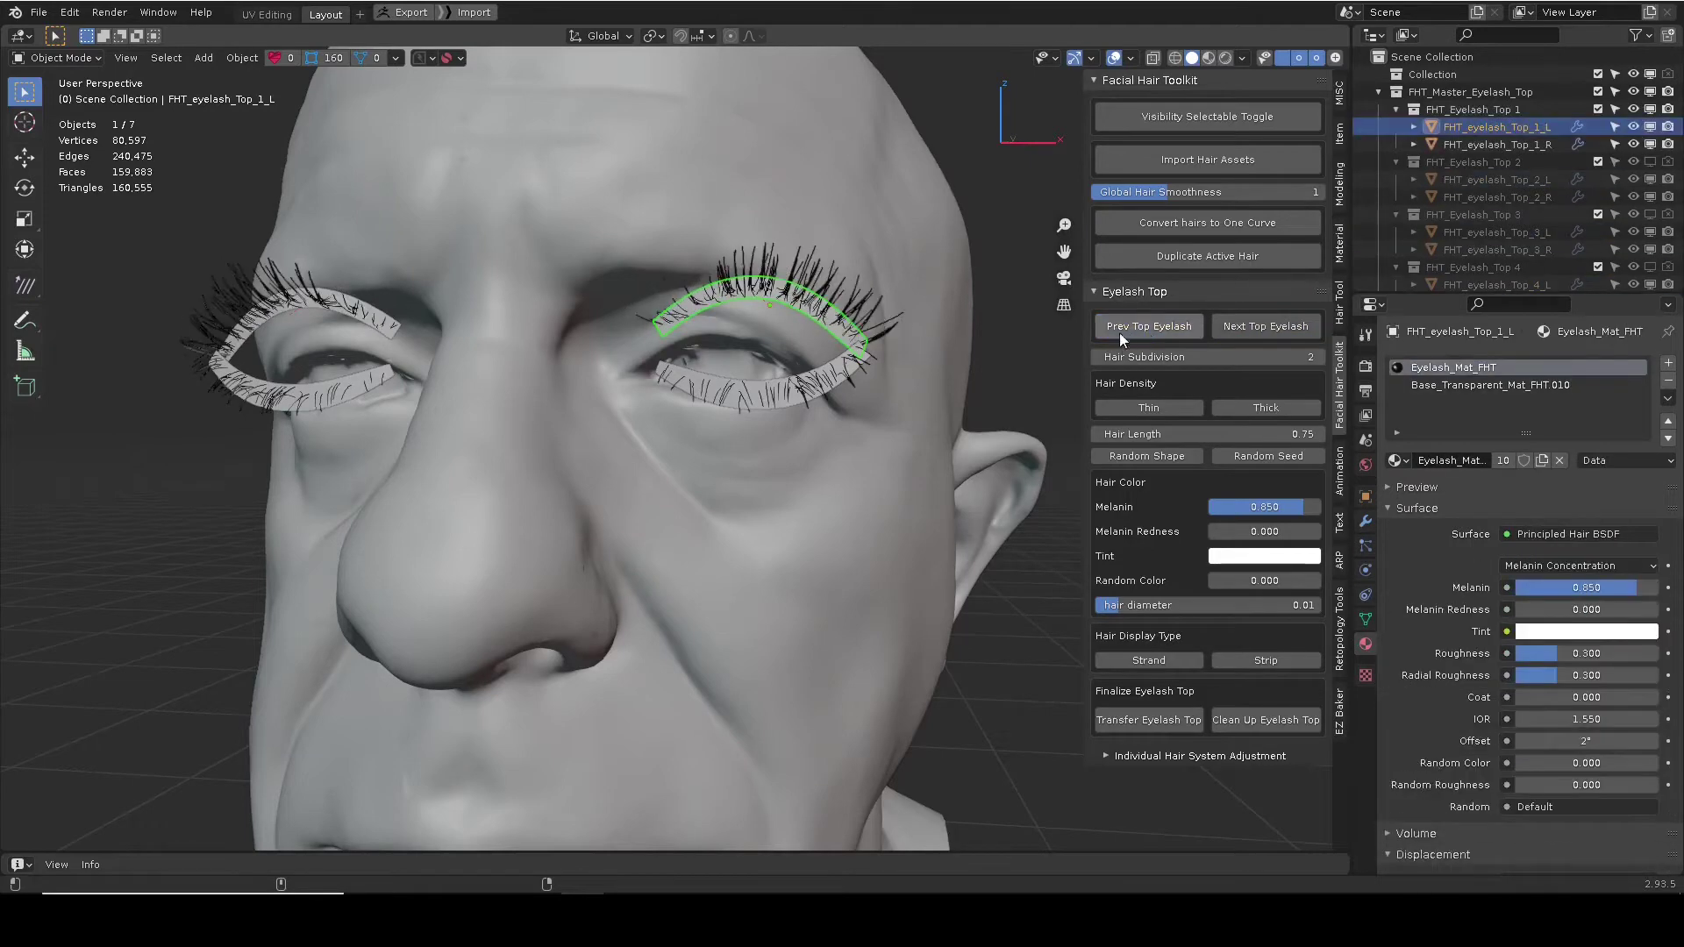
# Try a Hair Subdivision of 4 on the upper-left eyelash and restore it to 2.
pyautogui.click(1379, 92)
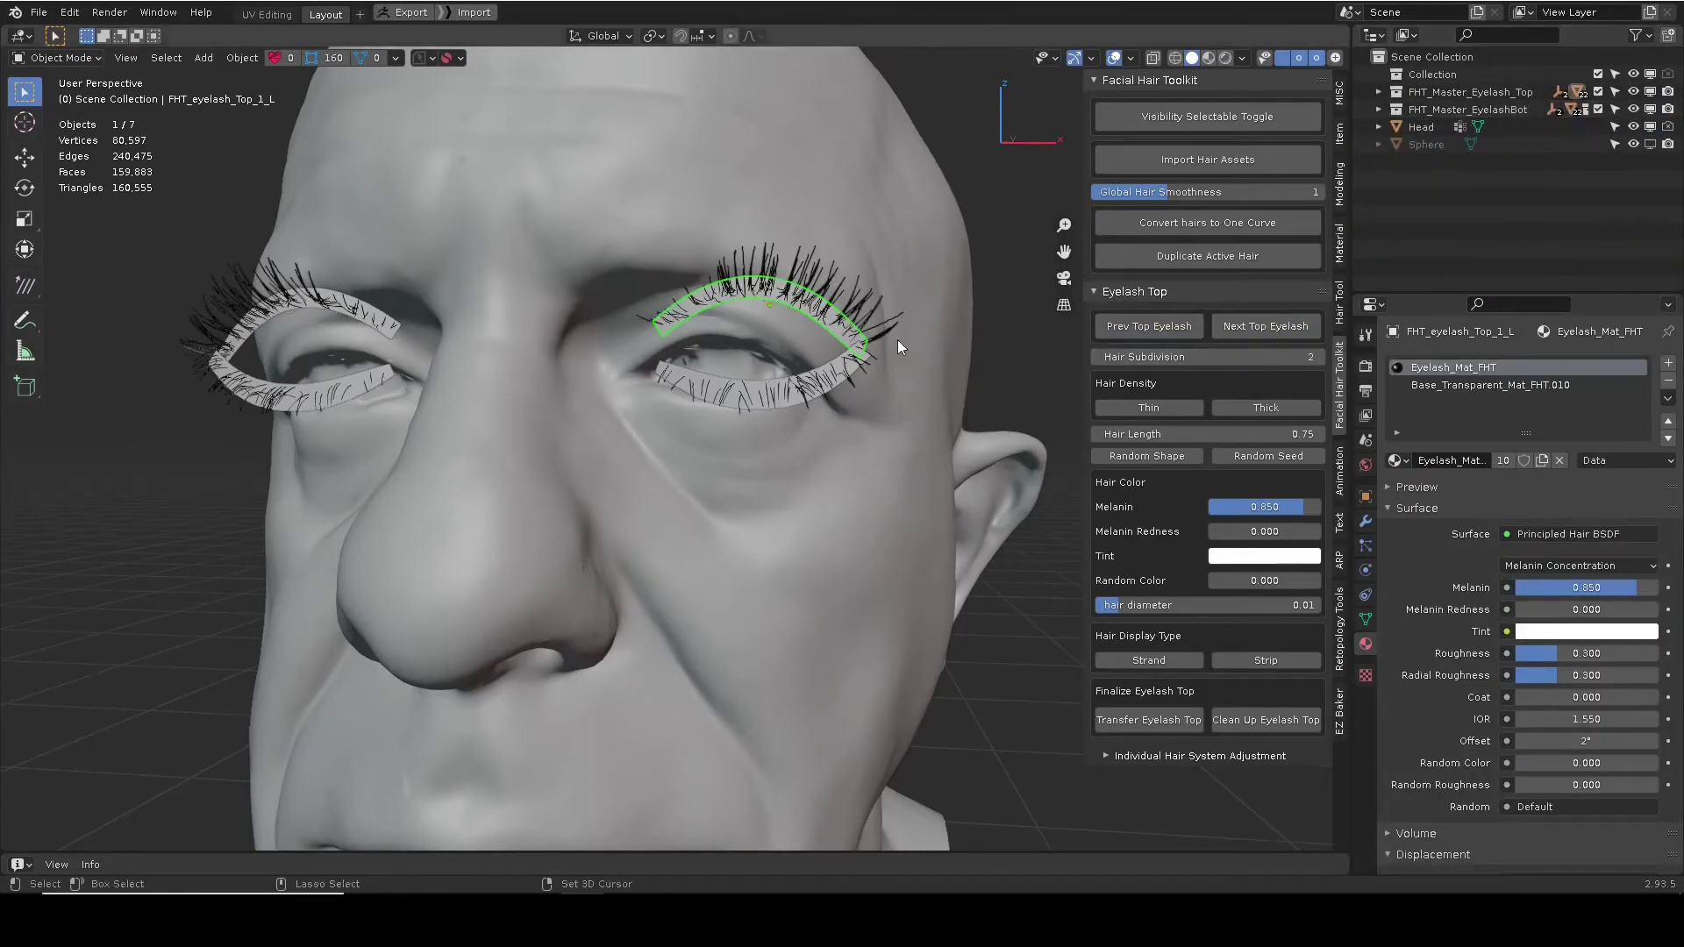
pyautogui.scroll(6, 797, 306)
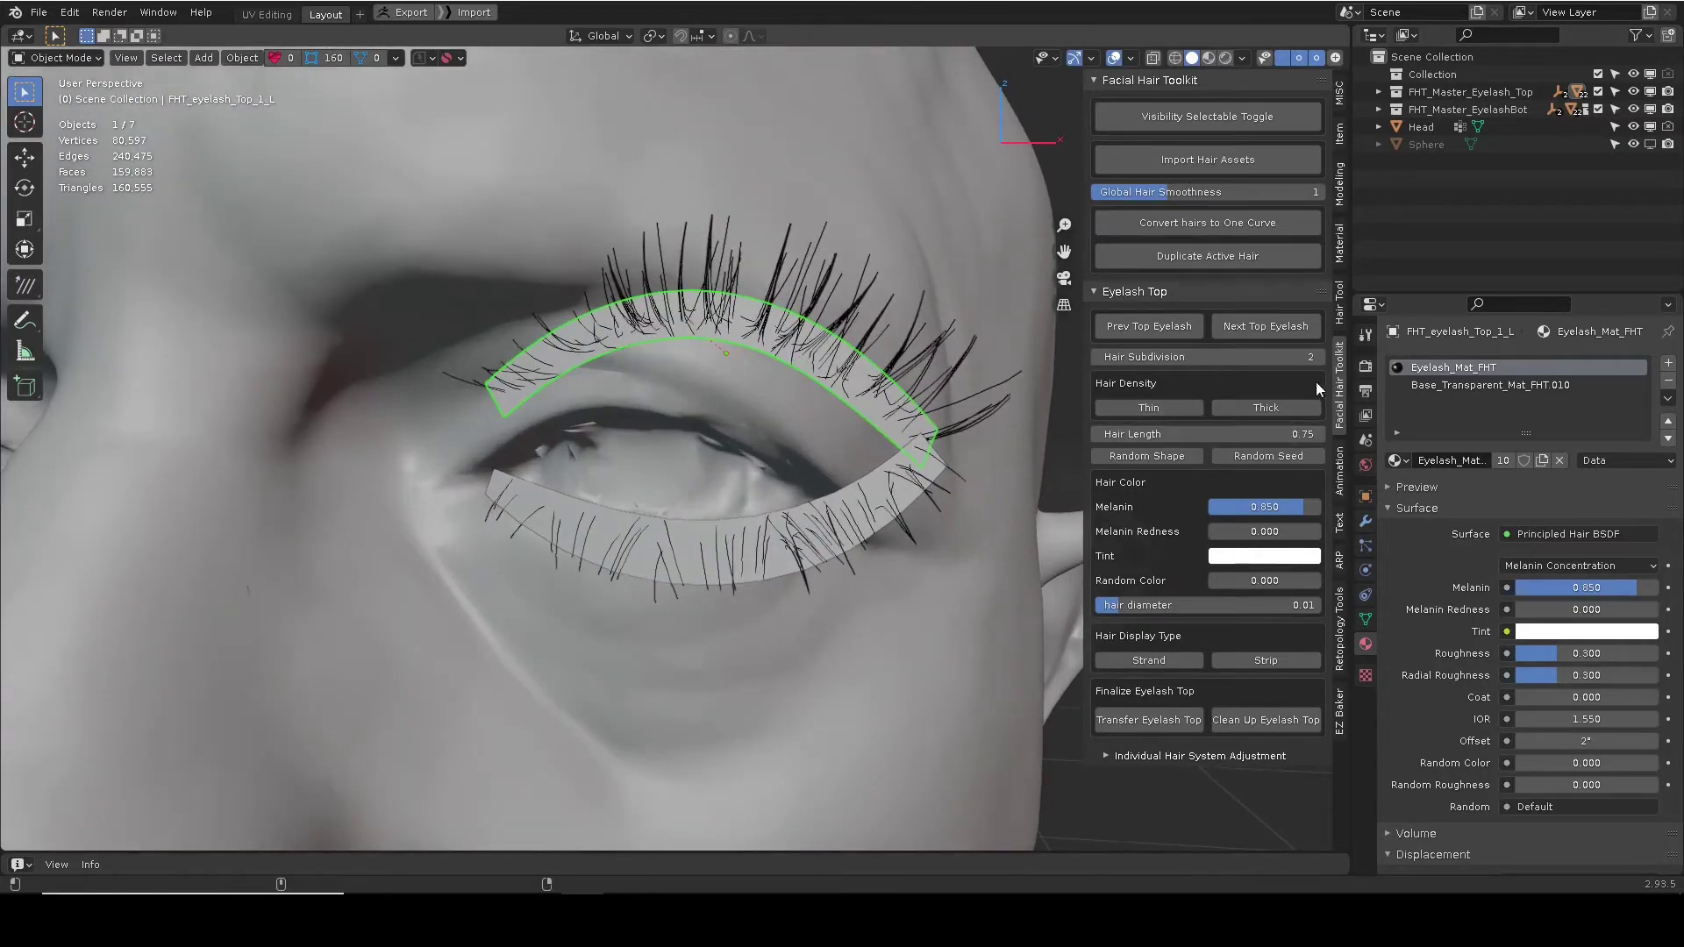
pyautogui.click(1320, 356)
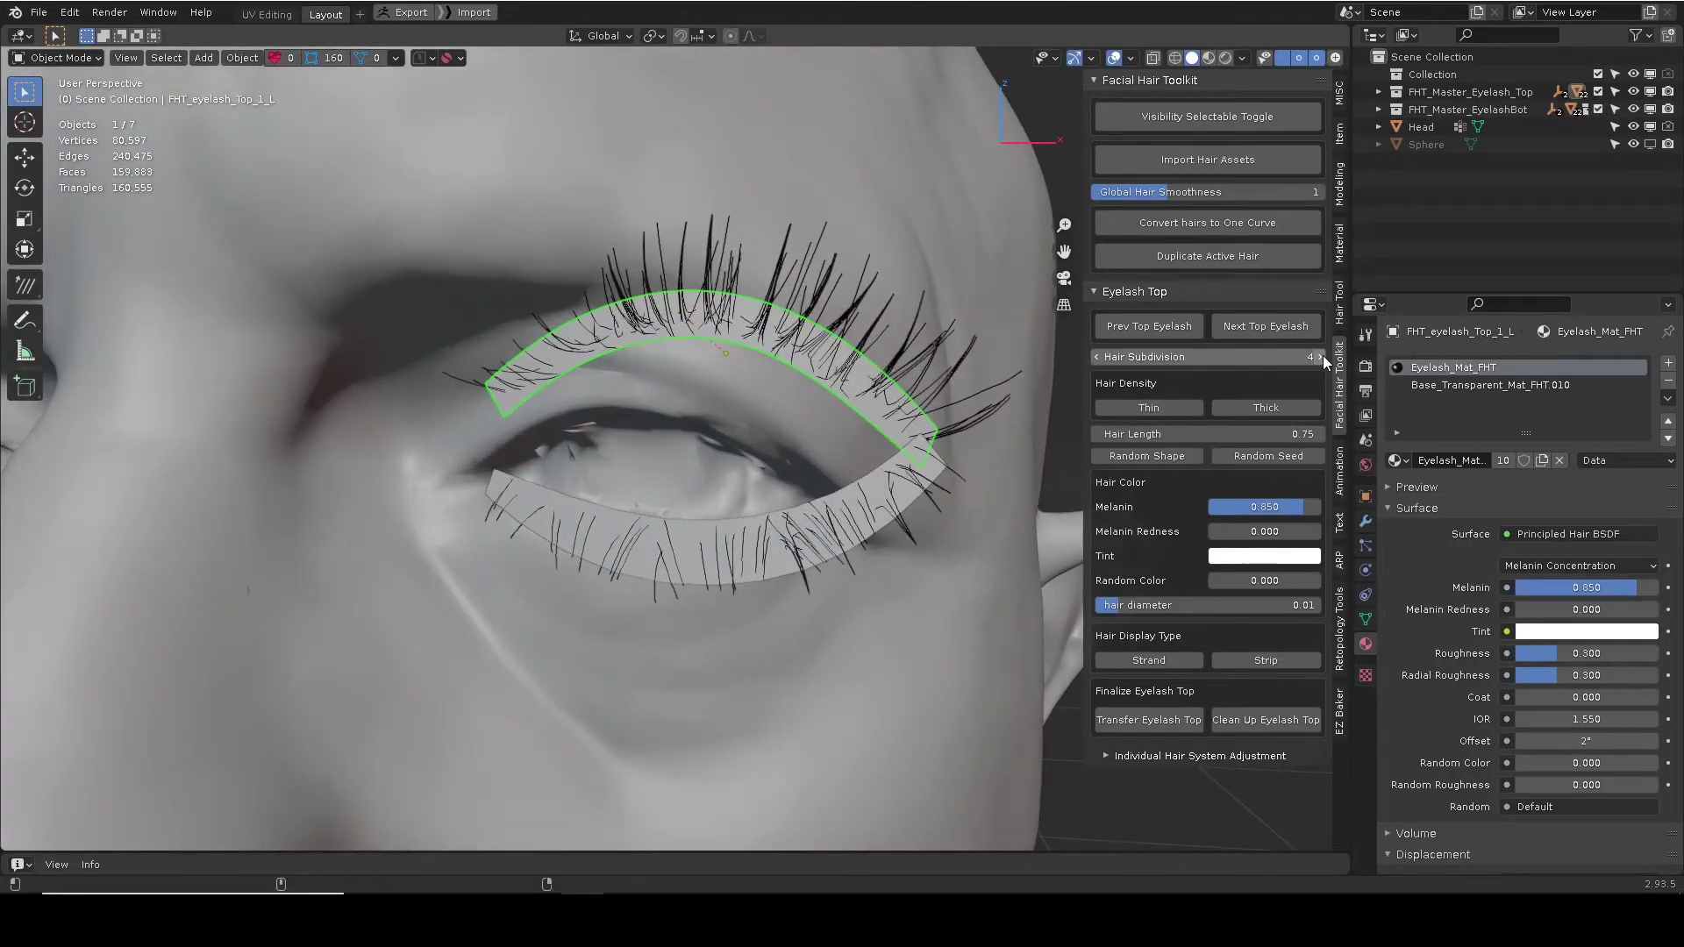
pyautogui.click(1095, 356)
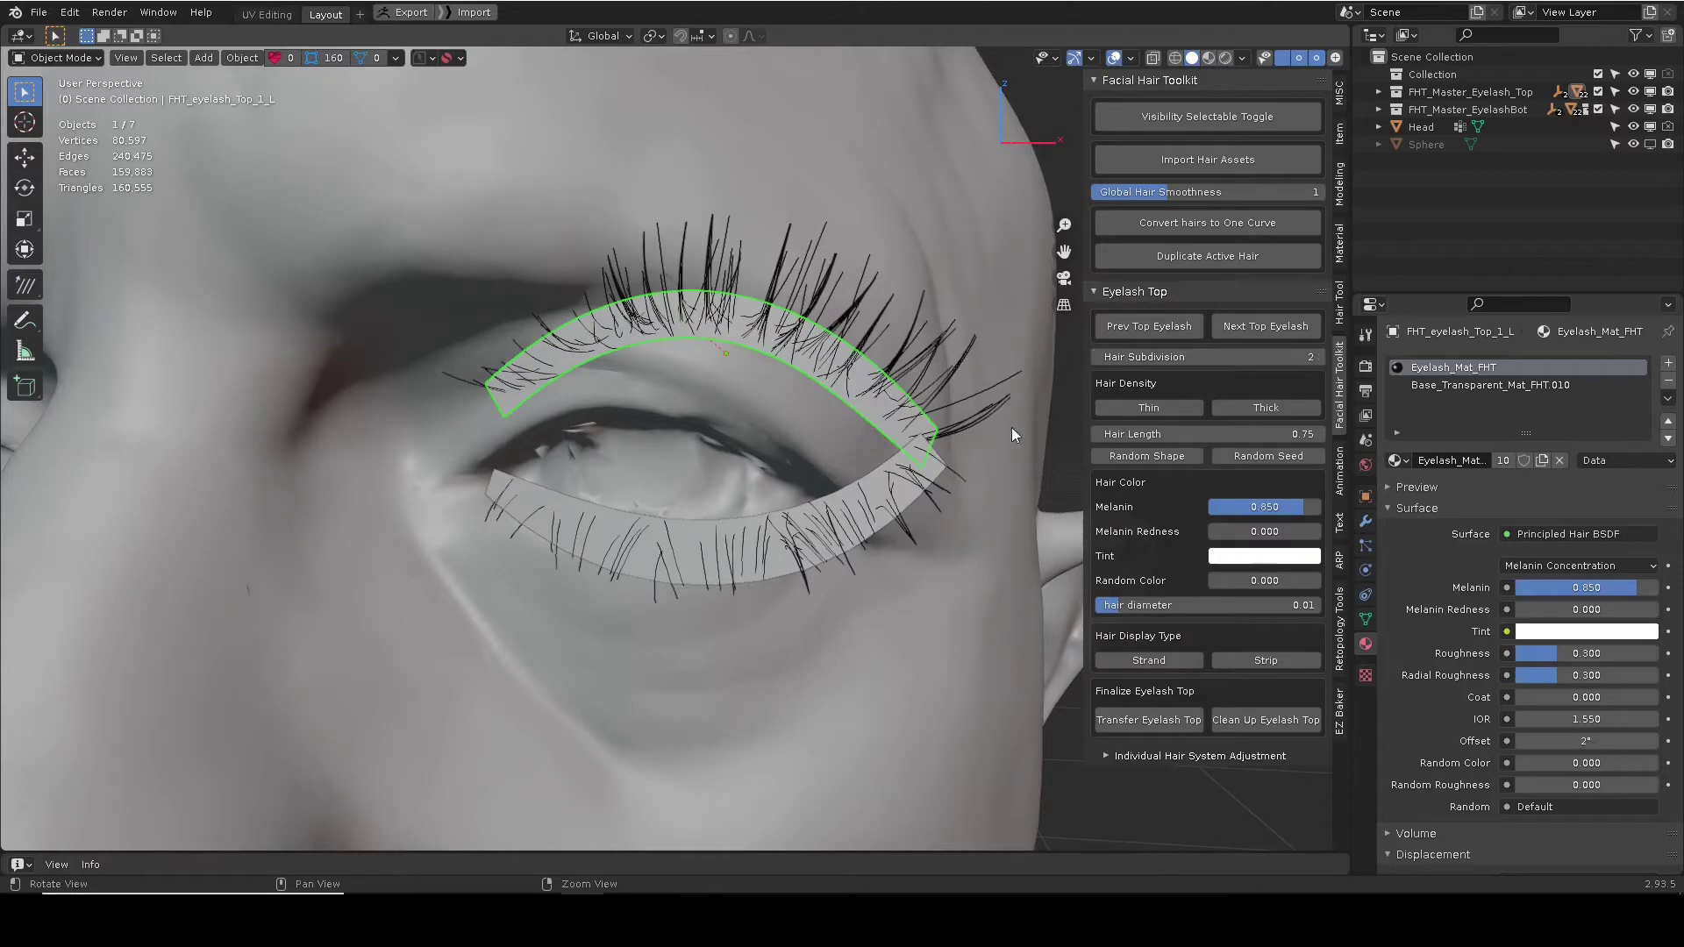
# Try a thicker hair density on the upper-left eyelash, thin it out, and set Hair Length to 0.80.
pyautogui.click(1248, 409)
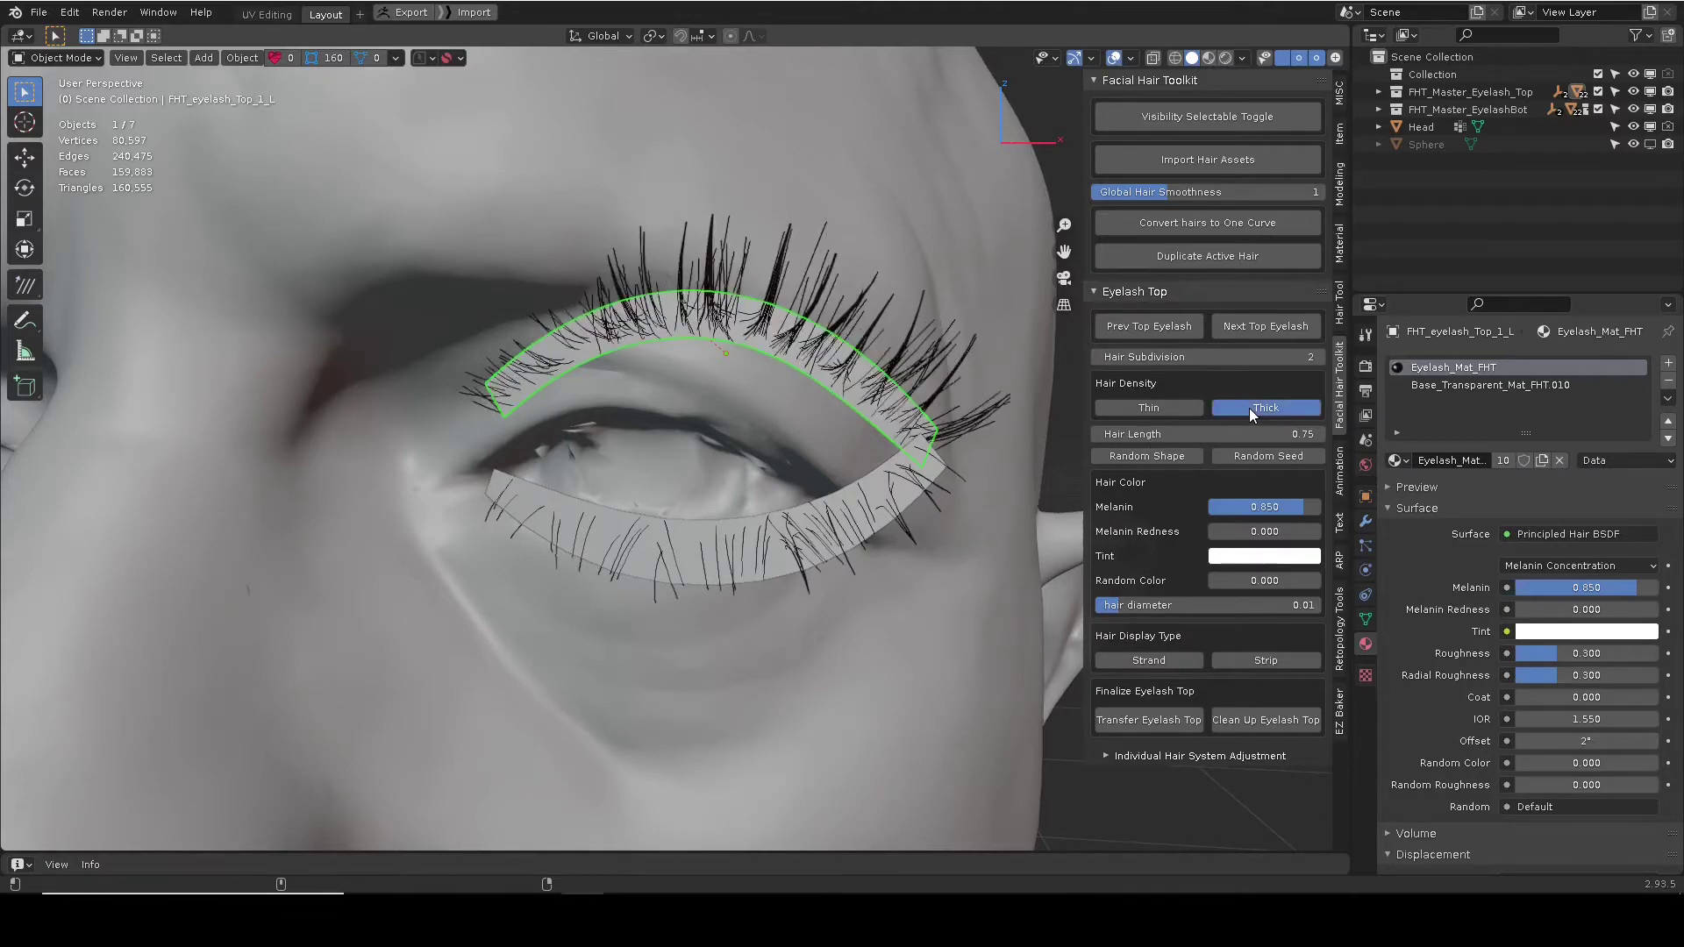
pyautogui.click(1170, 407)
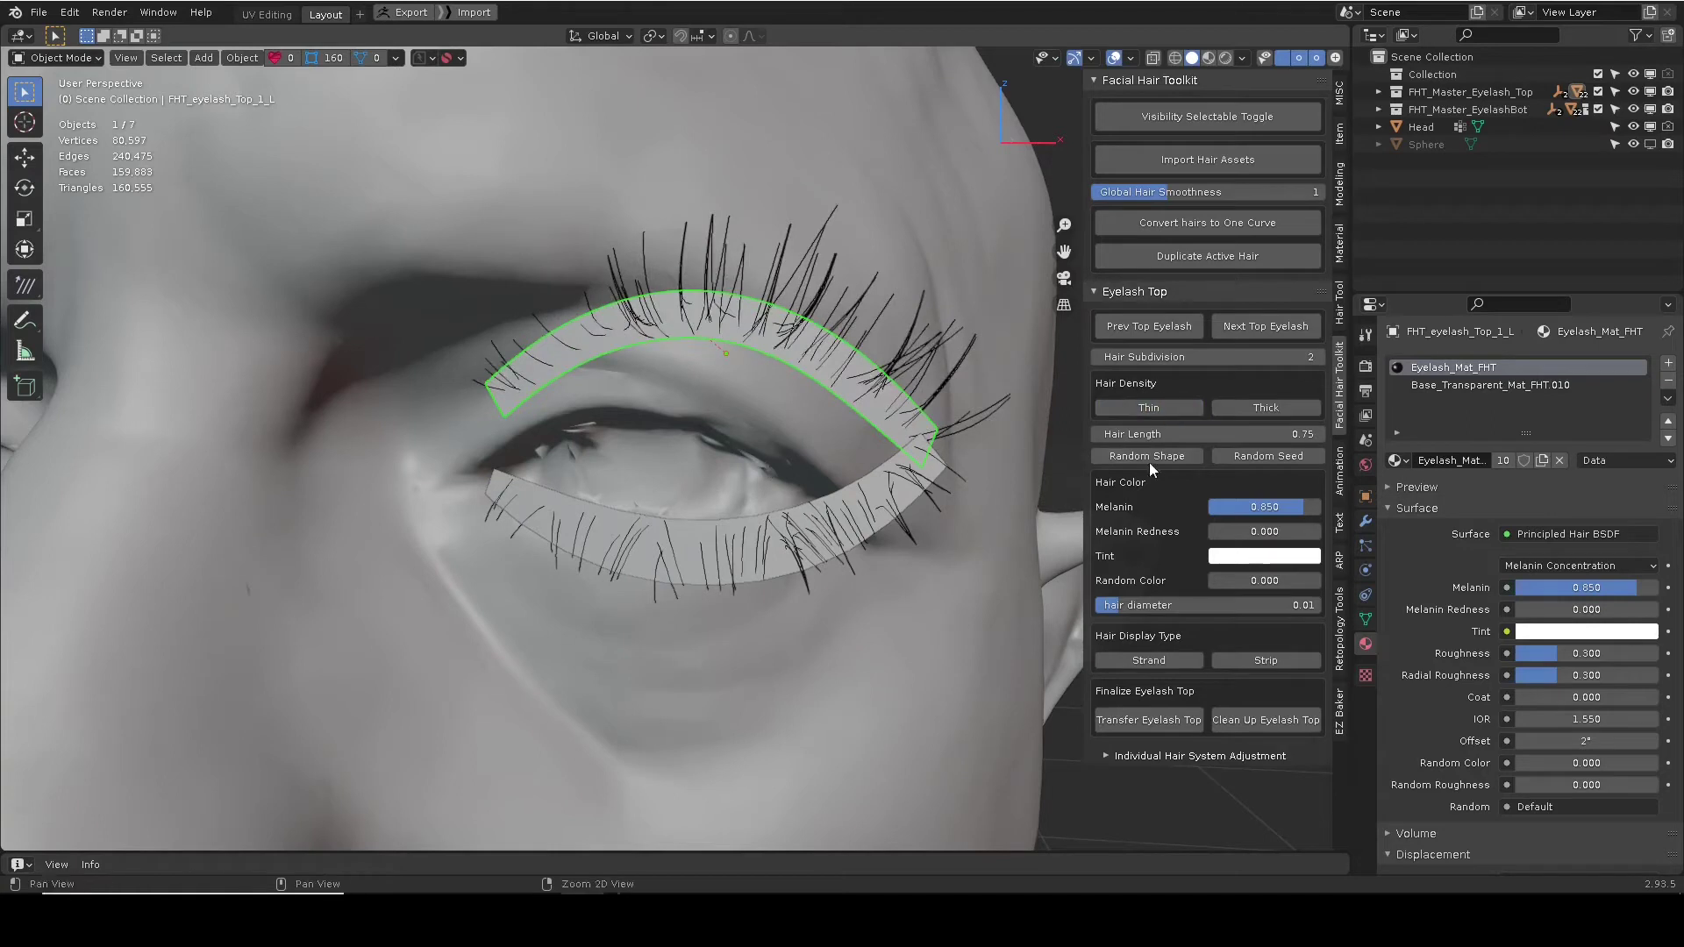
pyautogui.moveTo(1168, 434); pyautogui.dragTo(1222, 433)
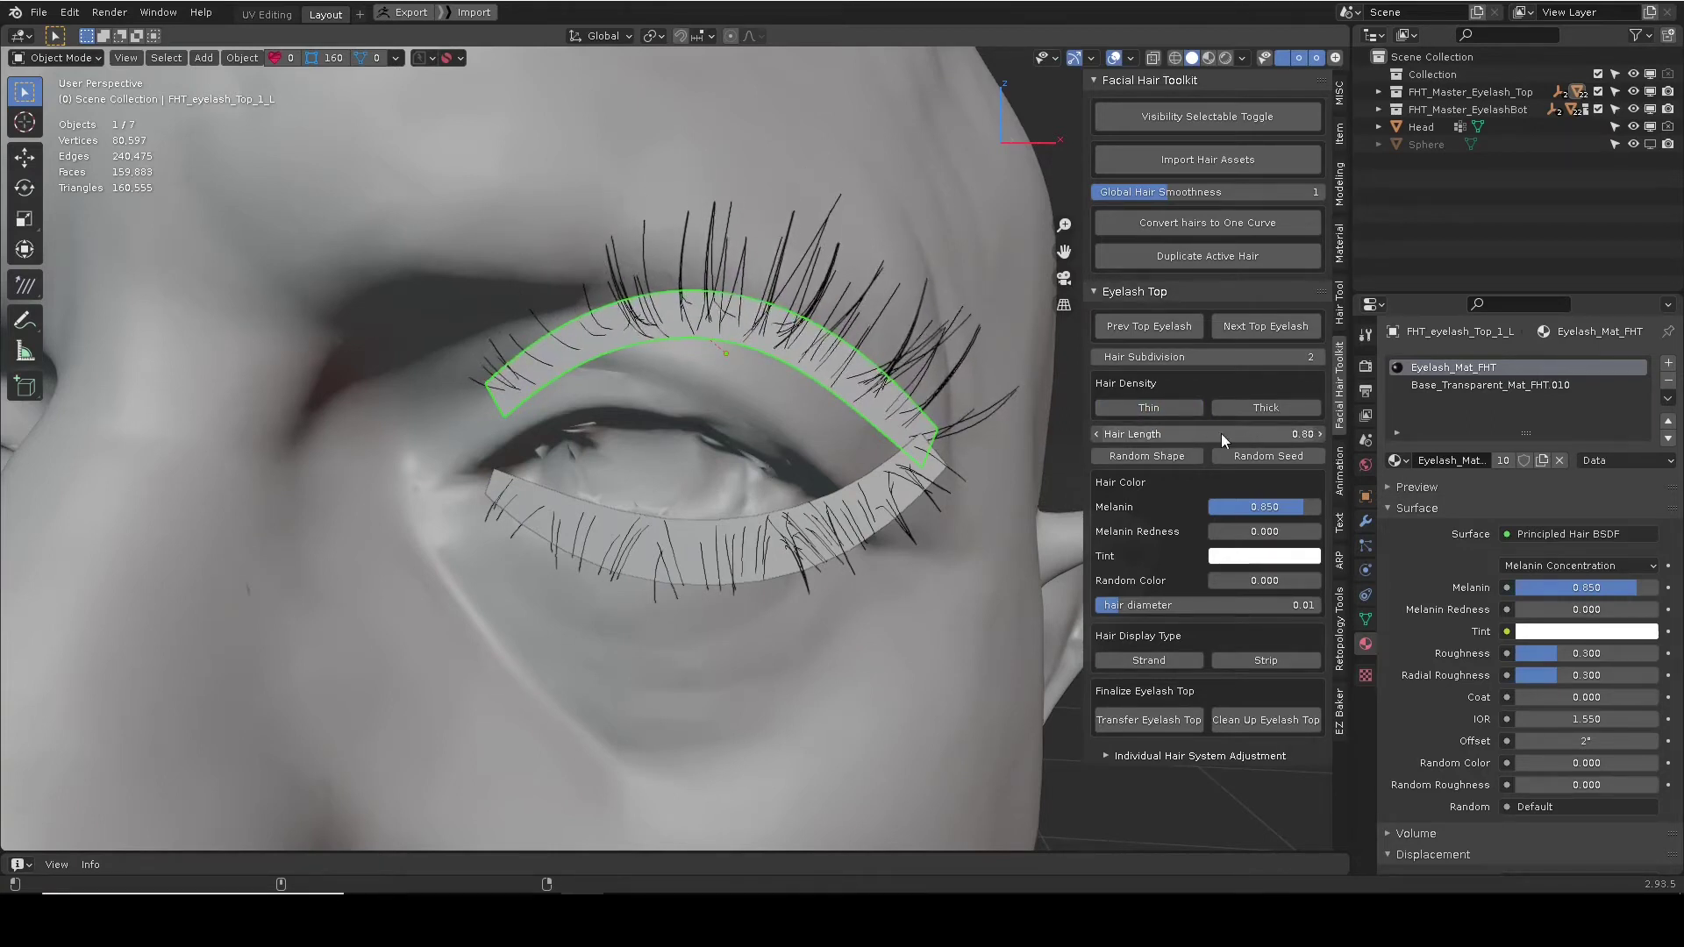
# Randomize the hair seed of the upper-left eyelash five times.
pyautogui.click(1277, 457)
pyautogui.click(1278, 456)
pyautogui.click(1277, 456)
pyautogui.click(1277, 456)
pyautogui.click(1277, 457)
# Examine the upper-left eyelash's particle systems and compare its base and clump vertex groups in Weight Paint mode.
pyautogui.click(1366, 570)
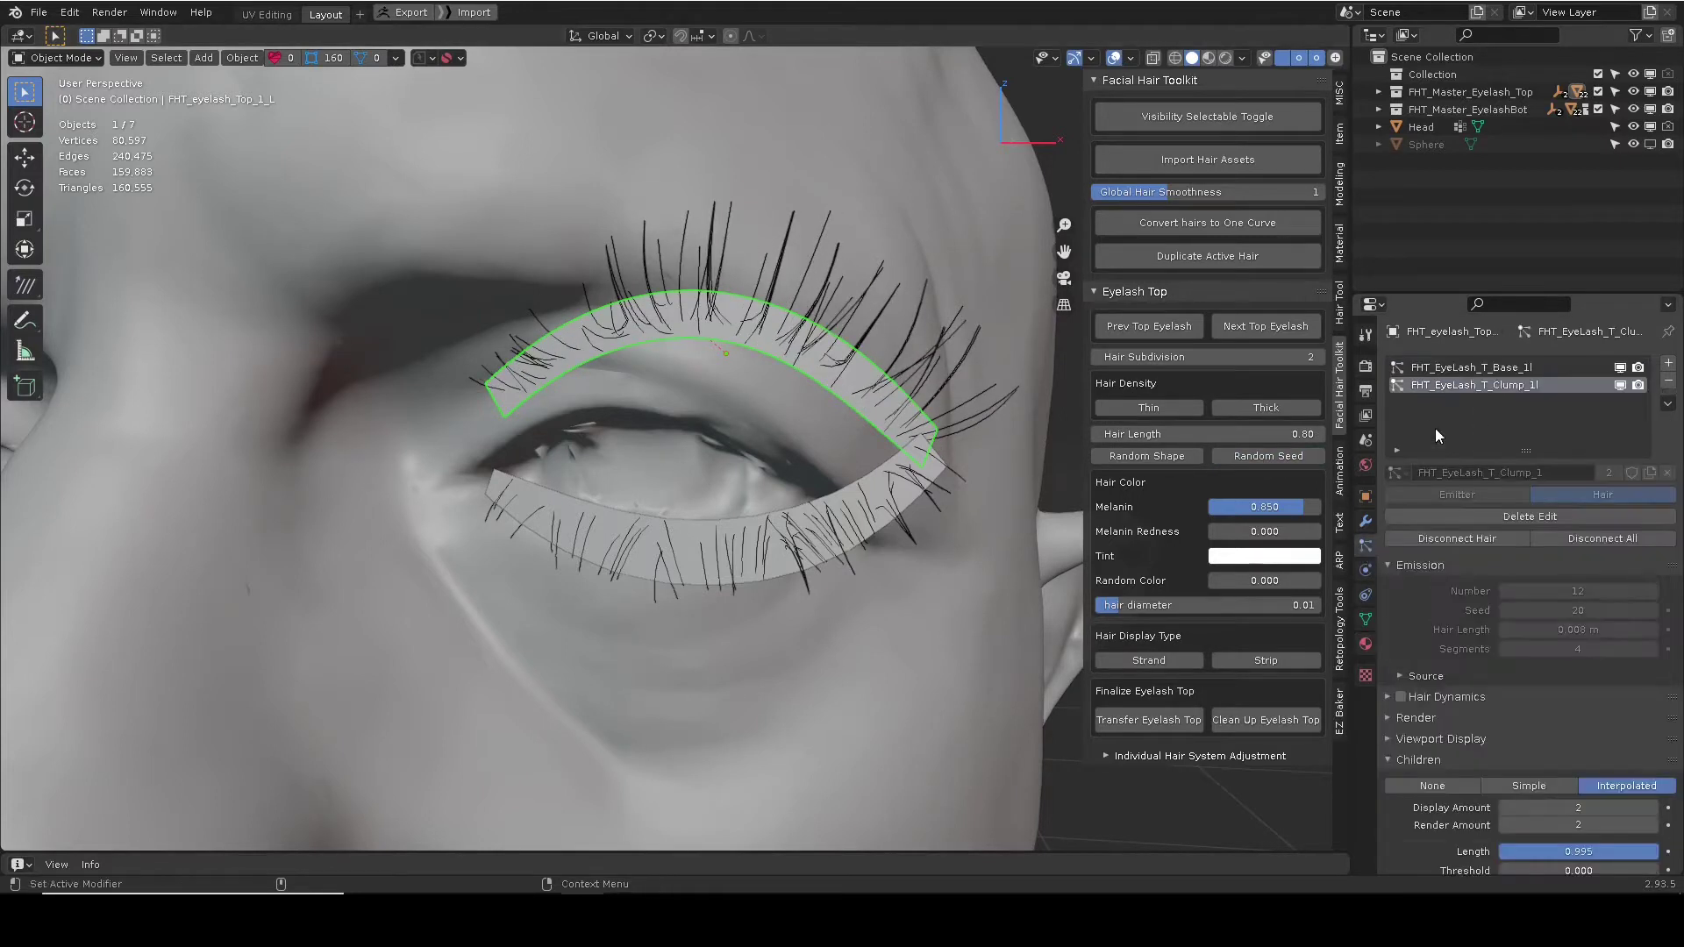
pyautogui.hotkey('ctrl', 'Tab')
pyautogui.click(749, 384)
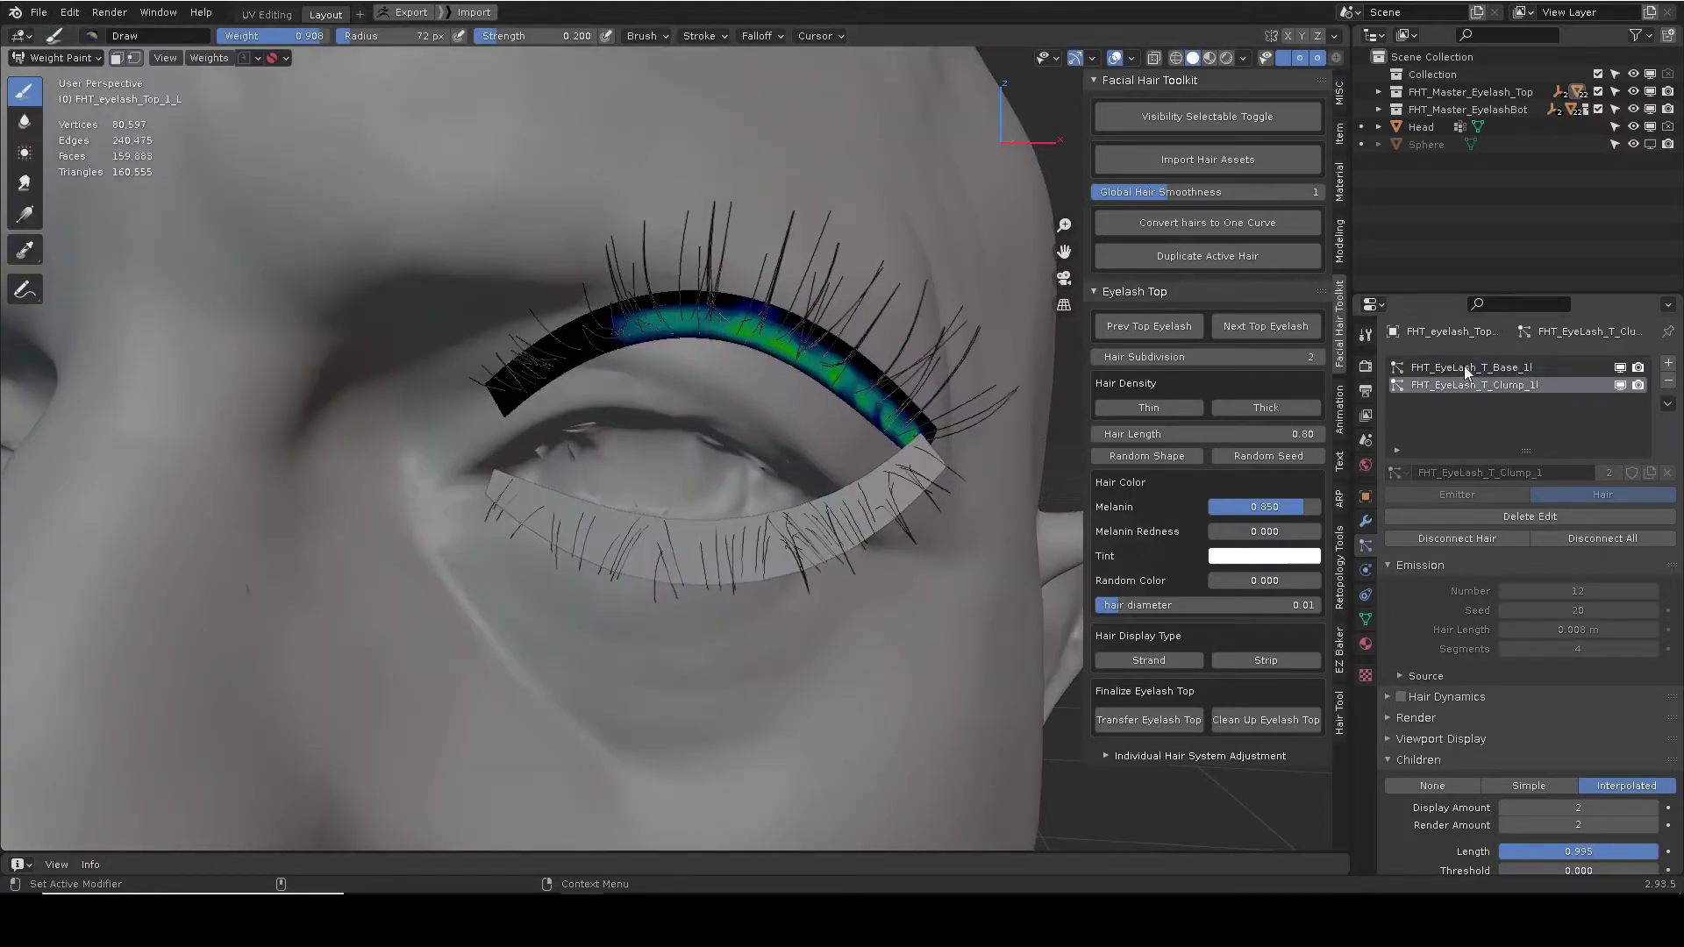
pyautogui.click(1365, 617)
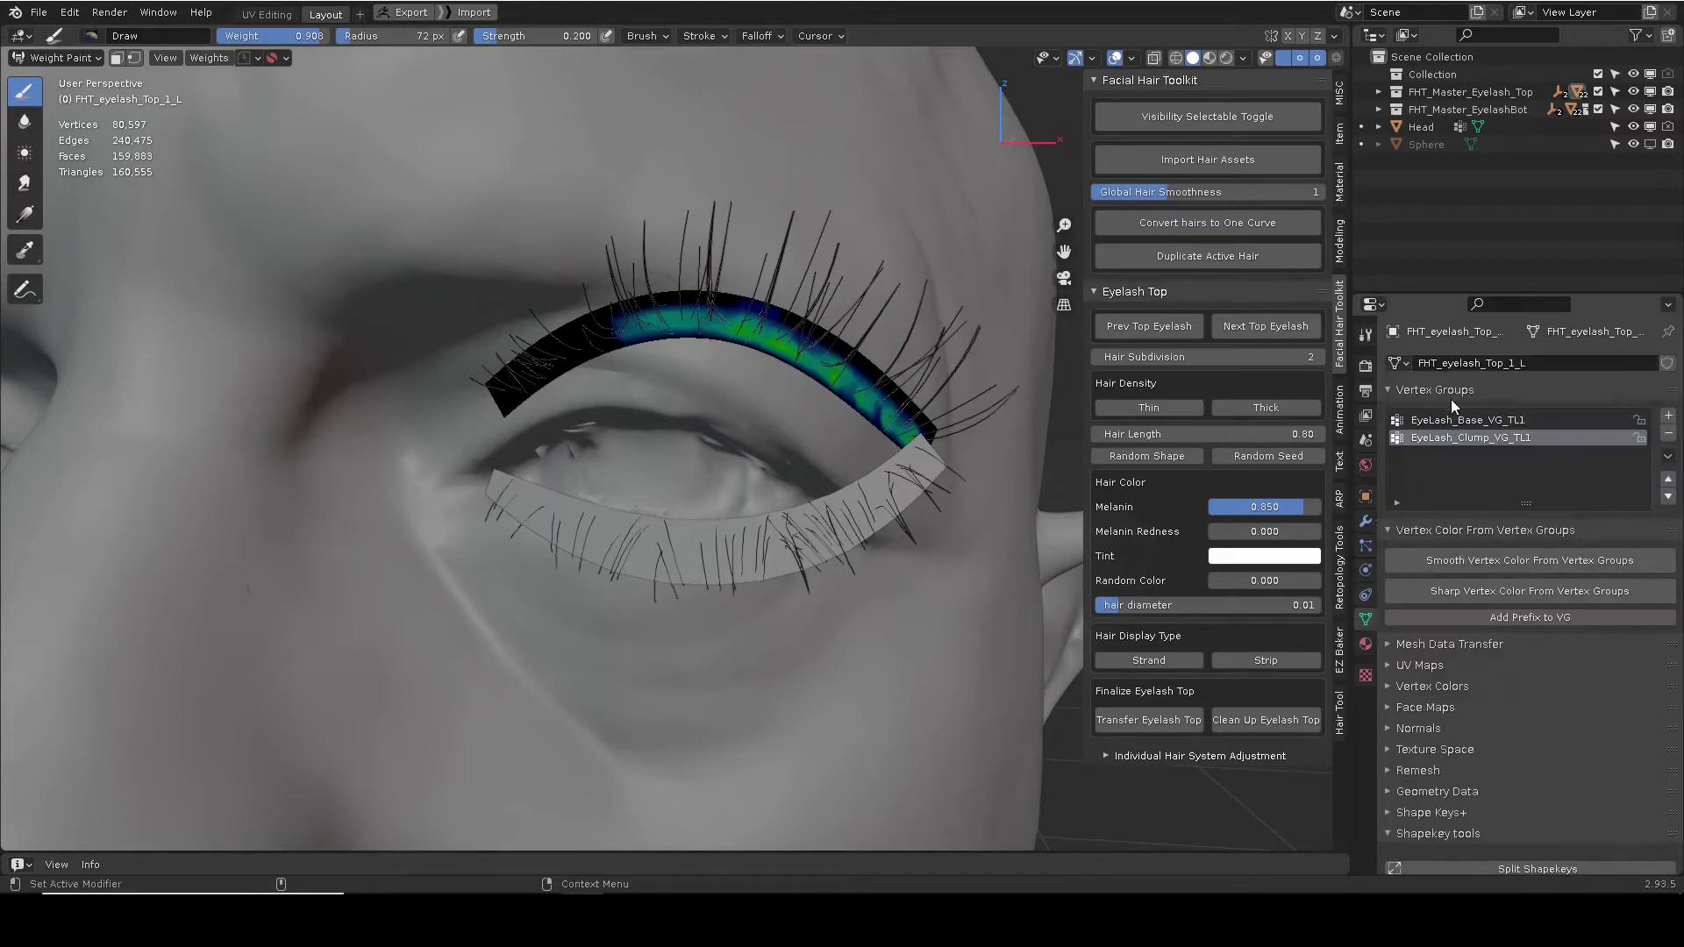
pyautogui.click(1446, 419)
pyautogui.click(1450, 438)
pyautogui.click(1453, 421)
pyautogui.click(1451, 439)
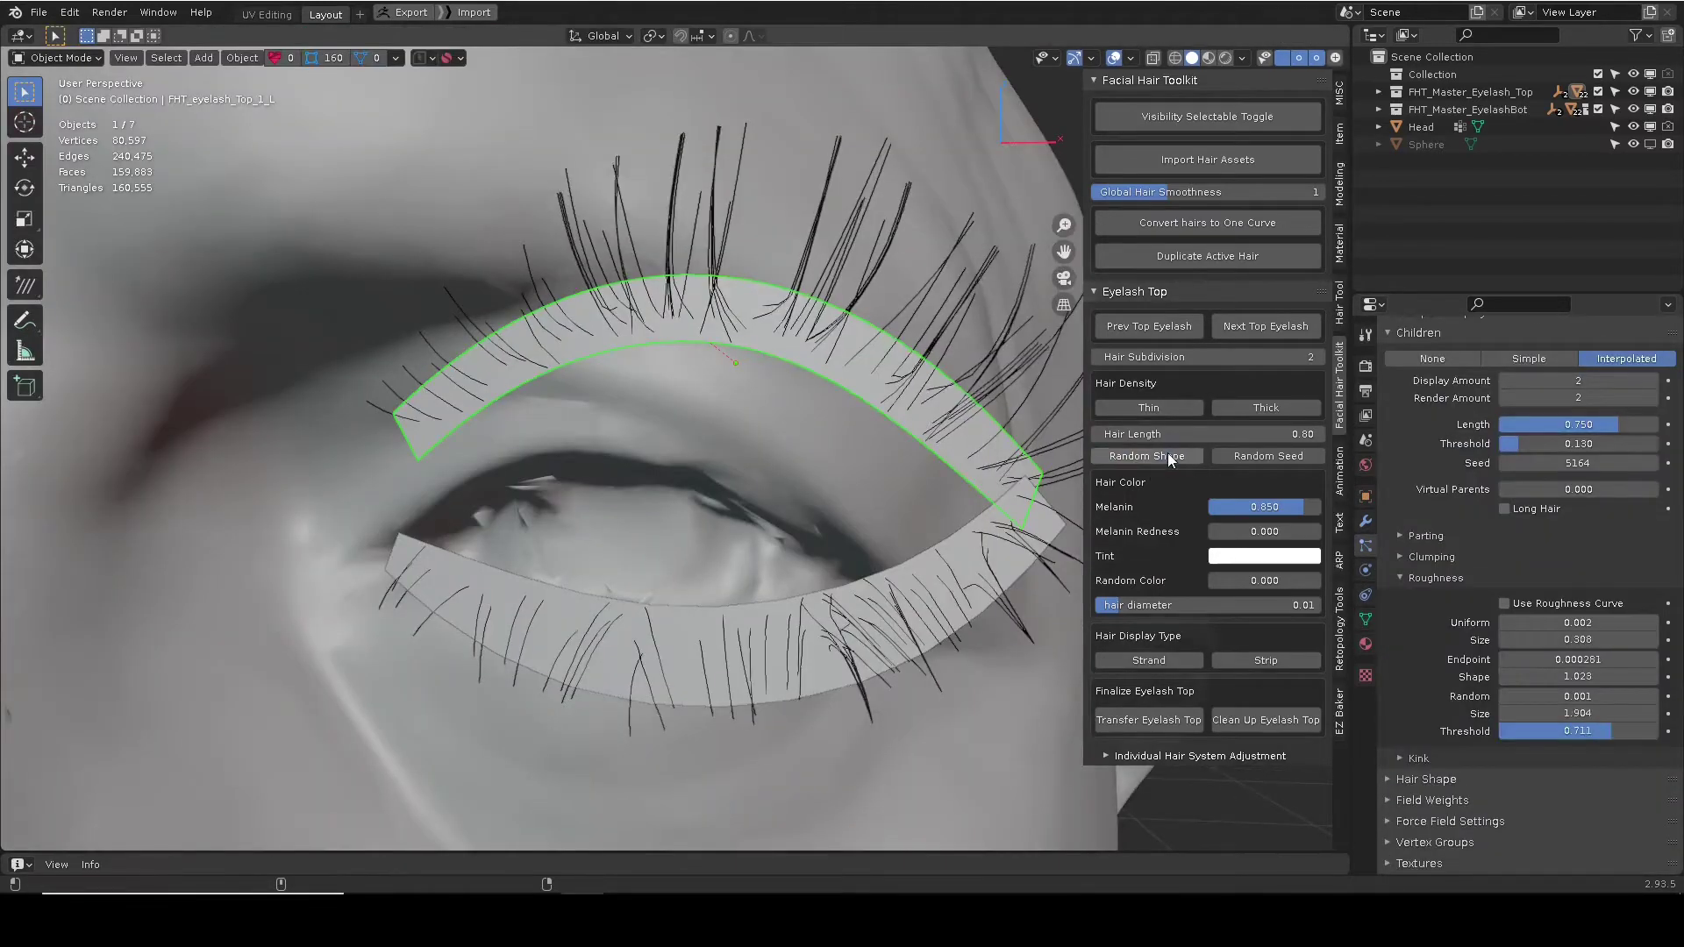
# Randomize the hair shape of the upper-left eyelash four times.
pyautogui.click(1167, 453)
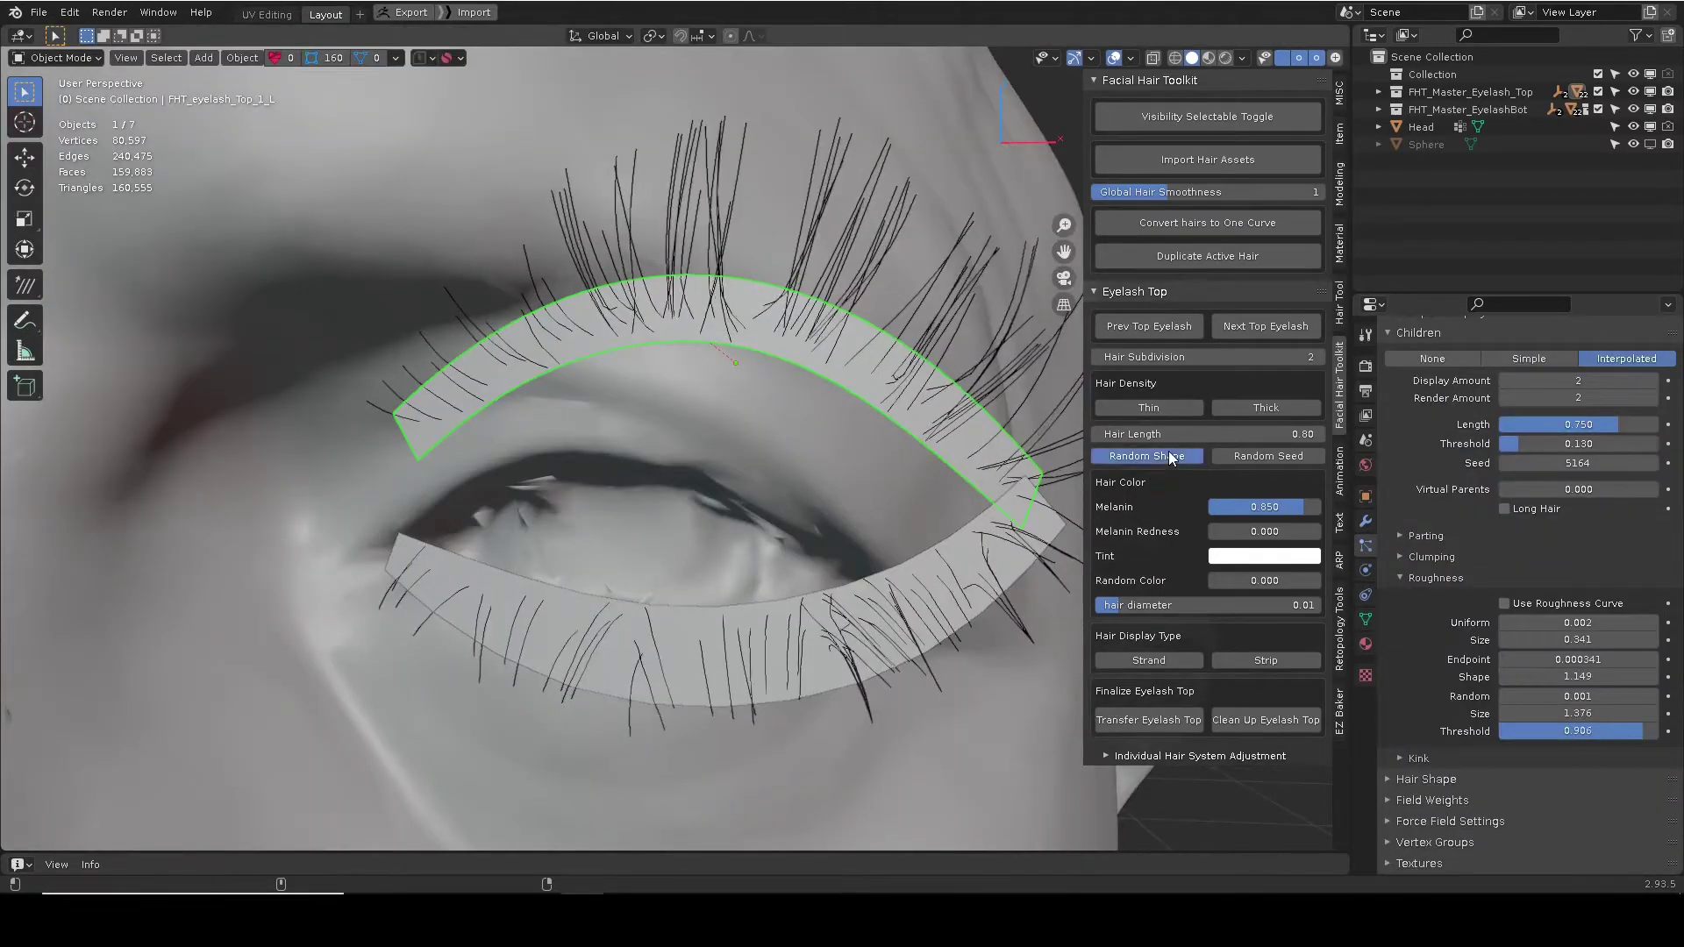
pyautogui.click(1170, 452)
pyautogui.click(1176, 453)
pyautogui.click(1175, 454)
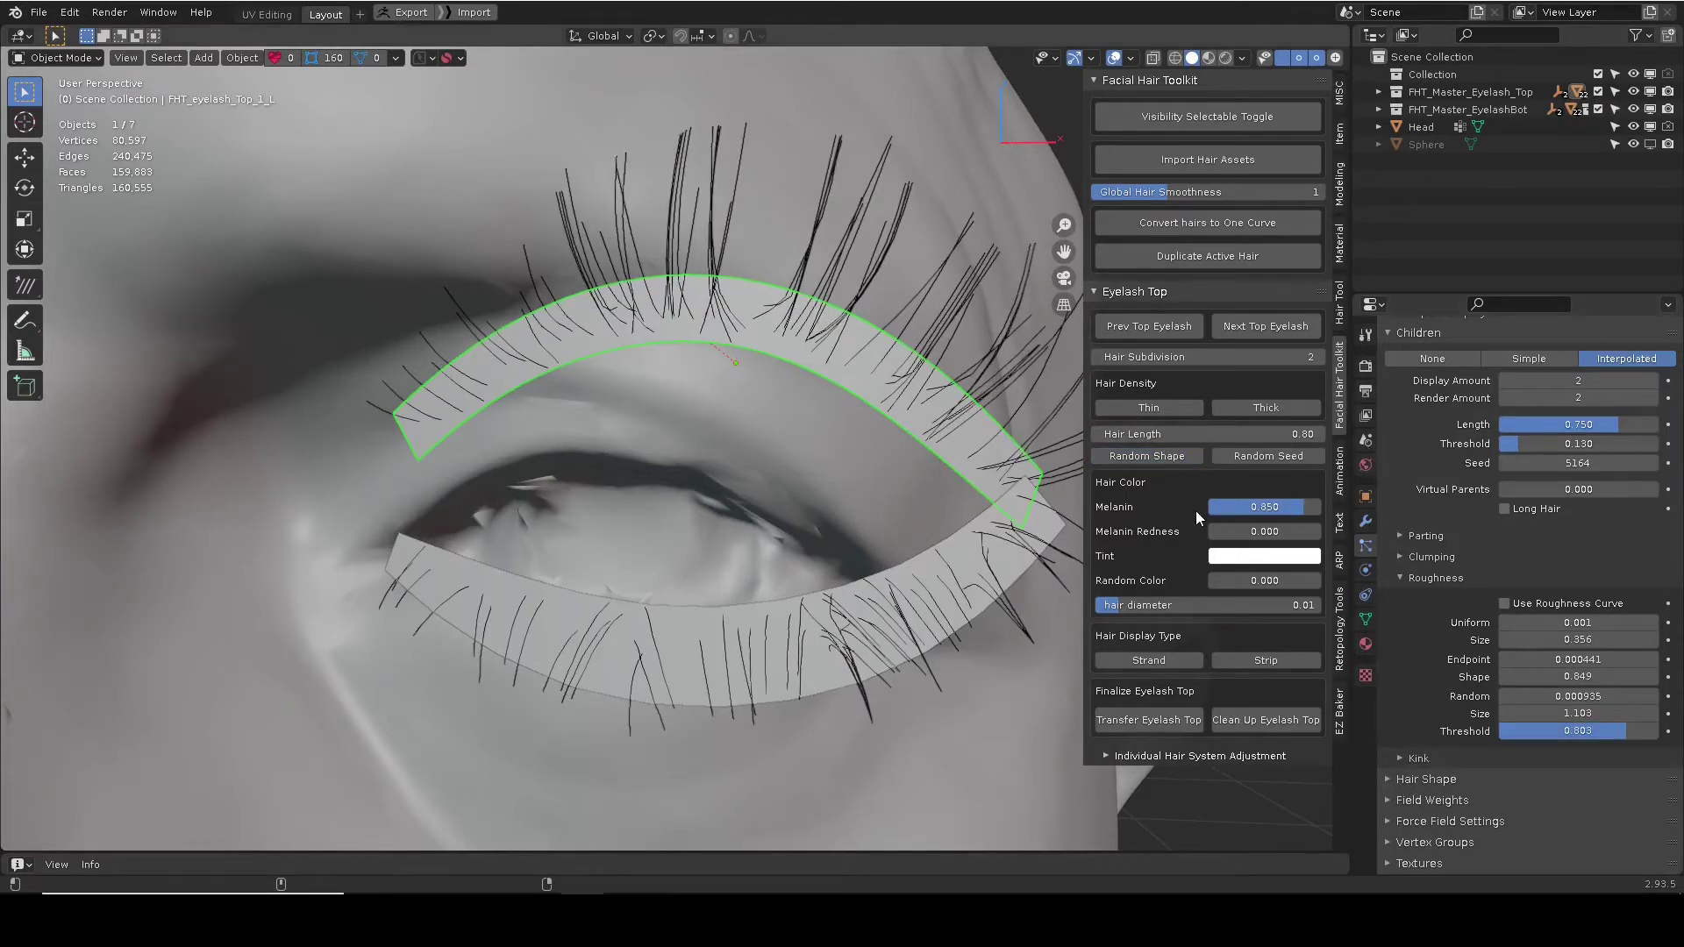
# Switch the render engine to Eevee and back to Cycles with the Cycles Principled Hair BSDF option, previewing the lashes in rendered view.
pyautogui.click(1366, 366)
pyautogui.click(1530, 363)
pyautogui.click(1531, 385)
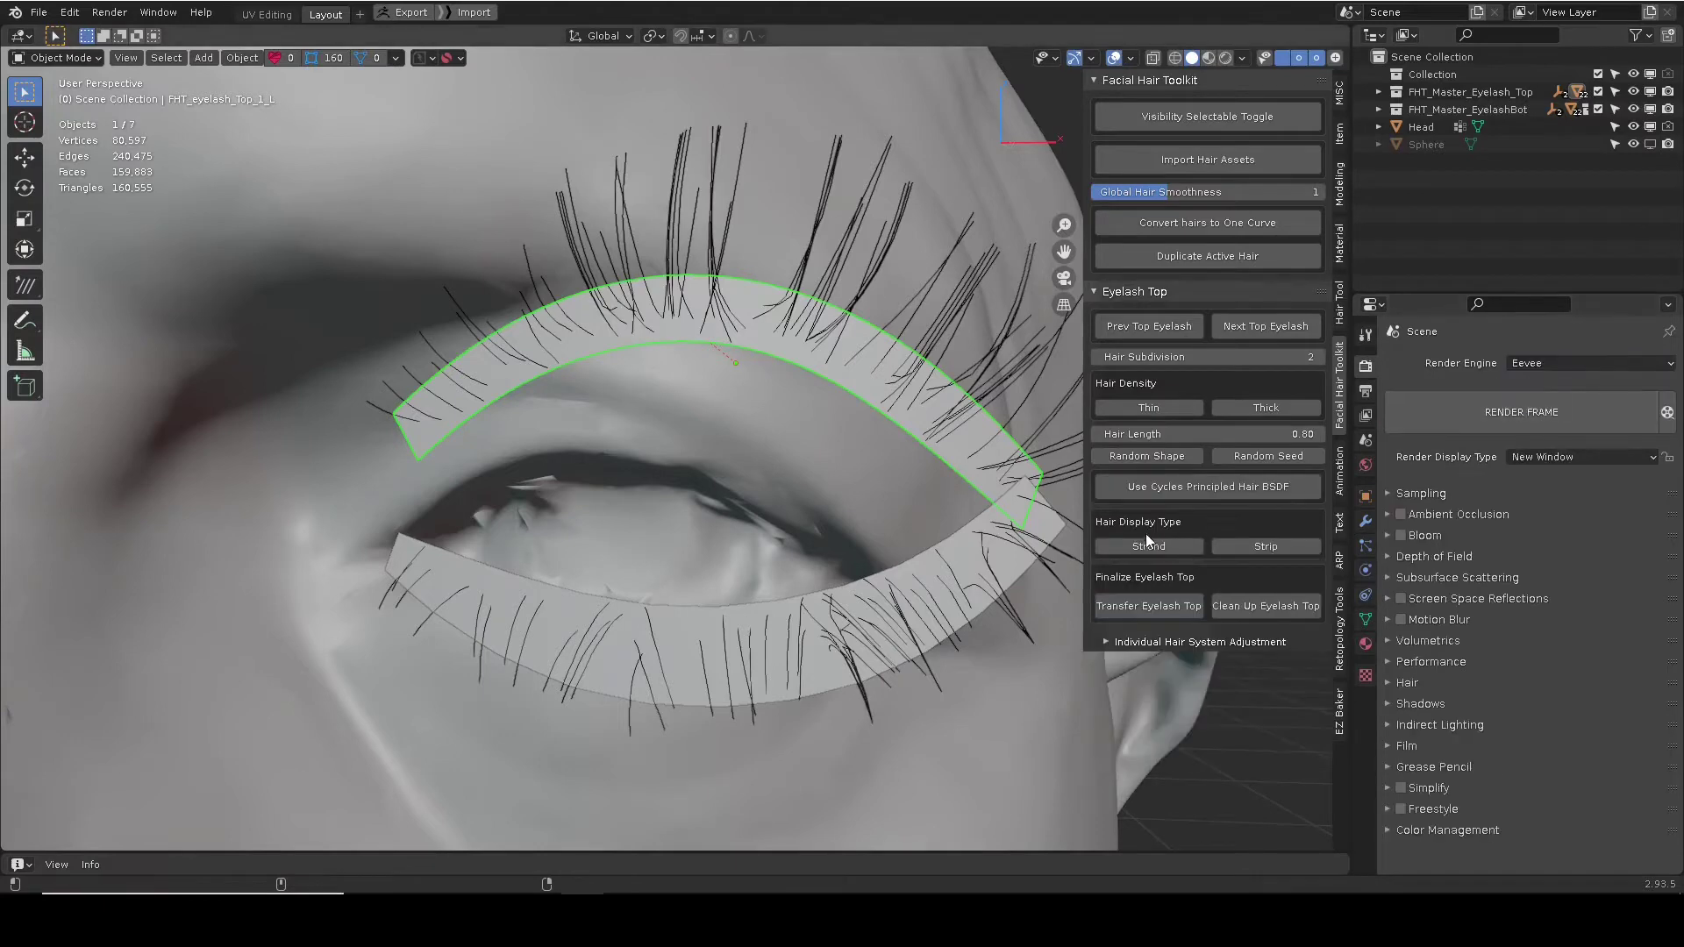
pyautogui.click(1173, 487)
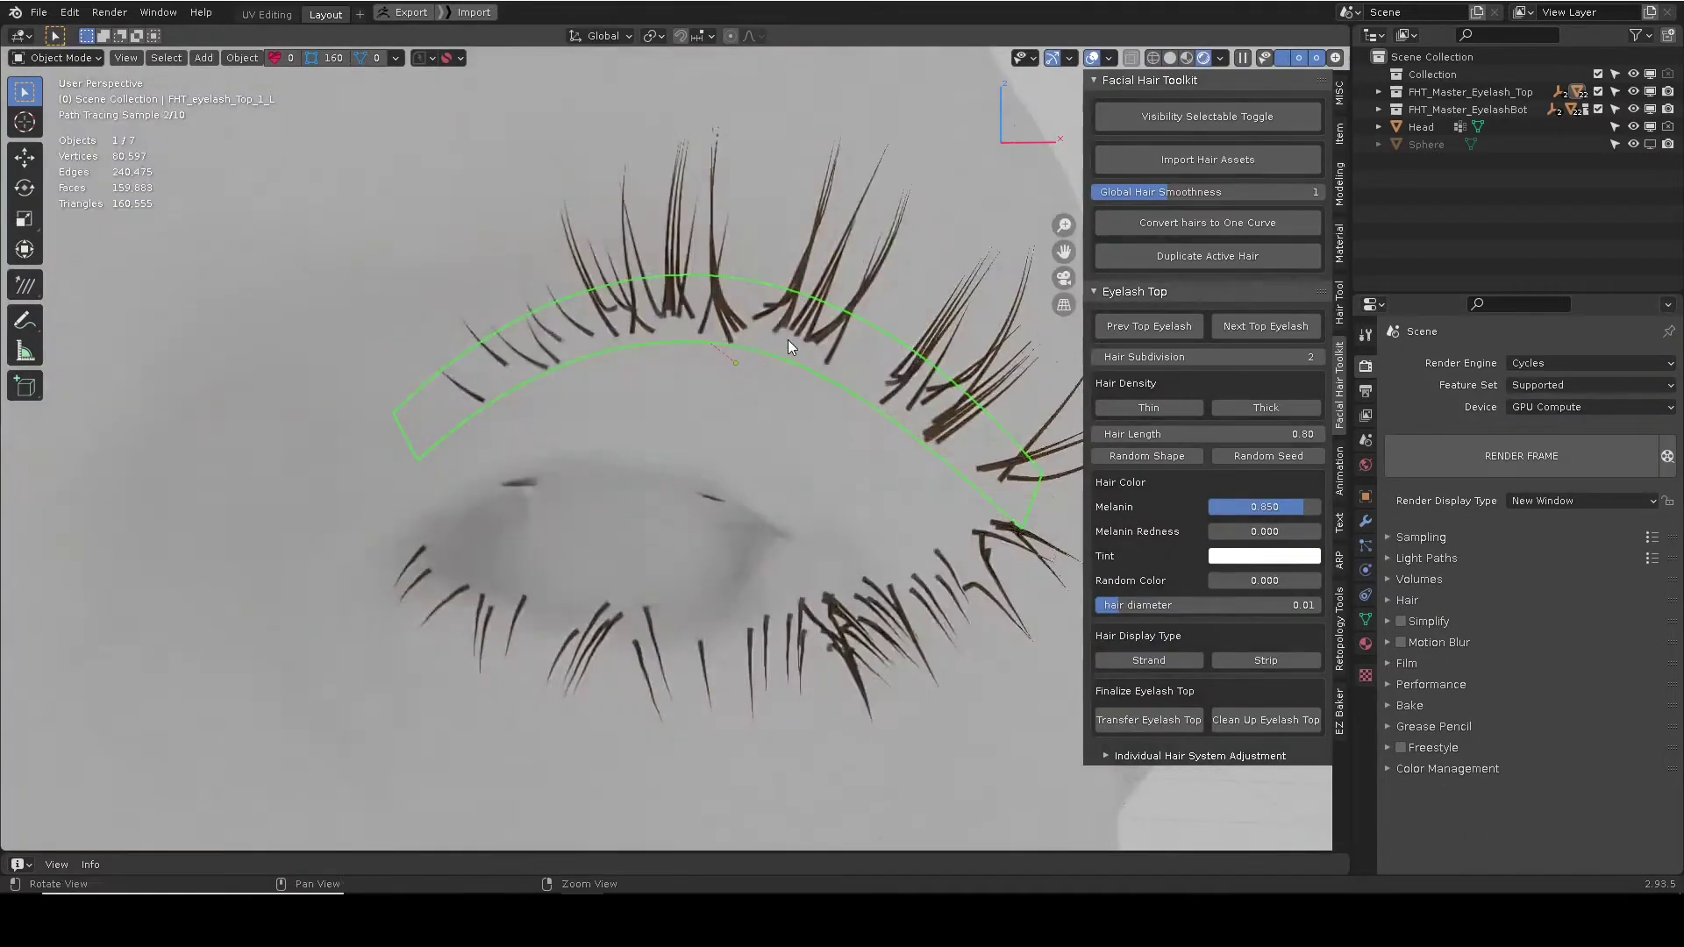
pyautogui.moveTo(788, 339); pyautogui.dragTo(786, 325, button='middle')
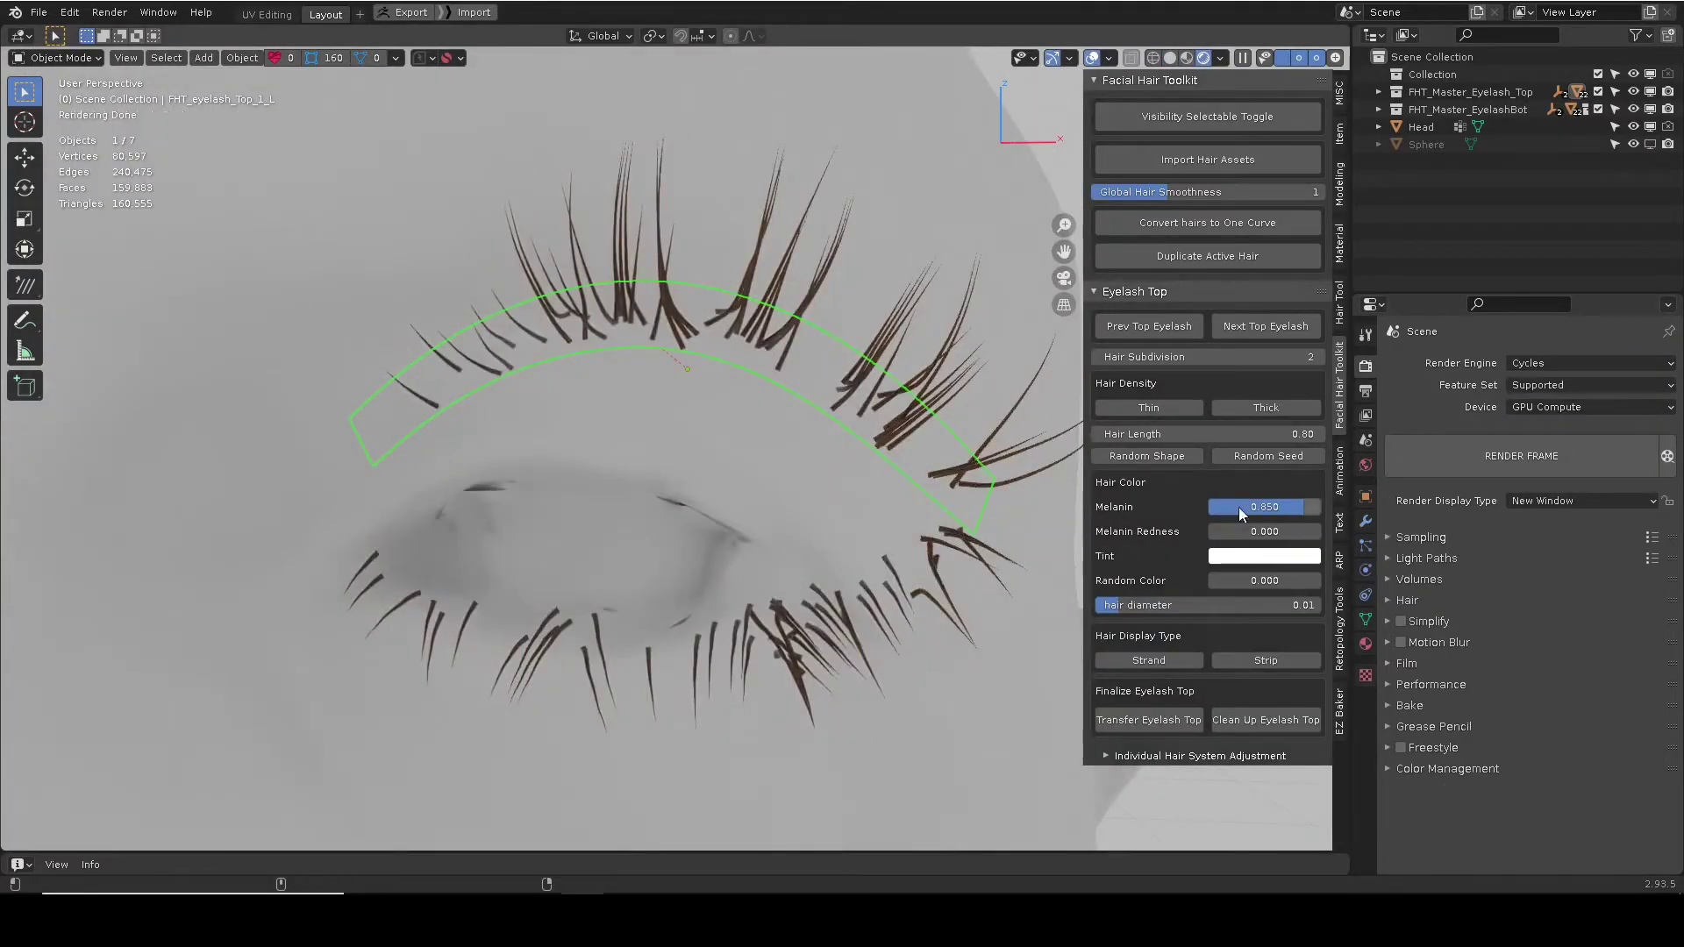
# Show the eyelash hair material and set its Melanin to 0.604 and Melanin Redness to 0.346.
pyautogui.click(1366, 644)
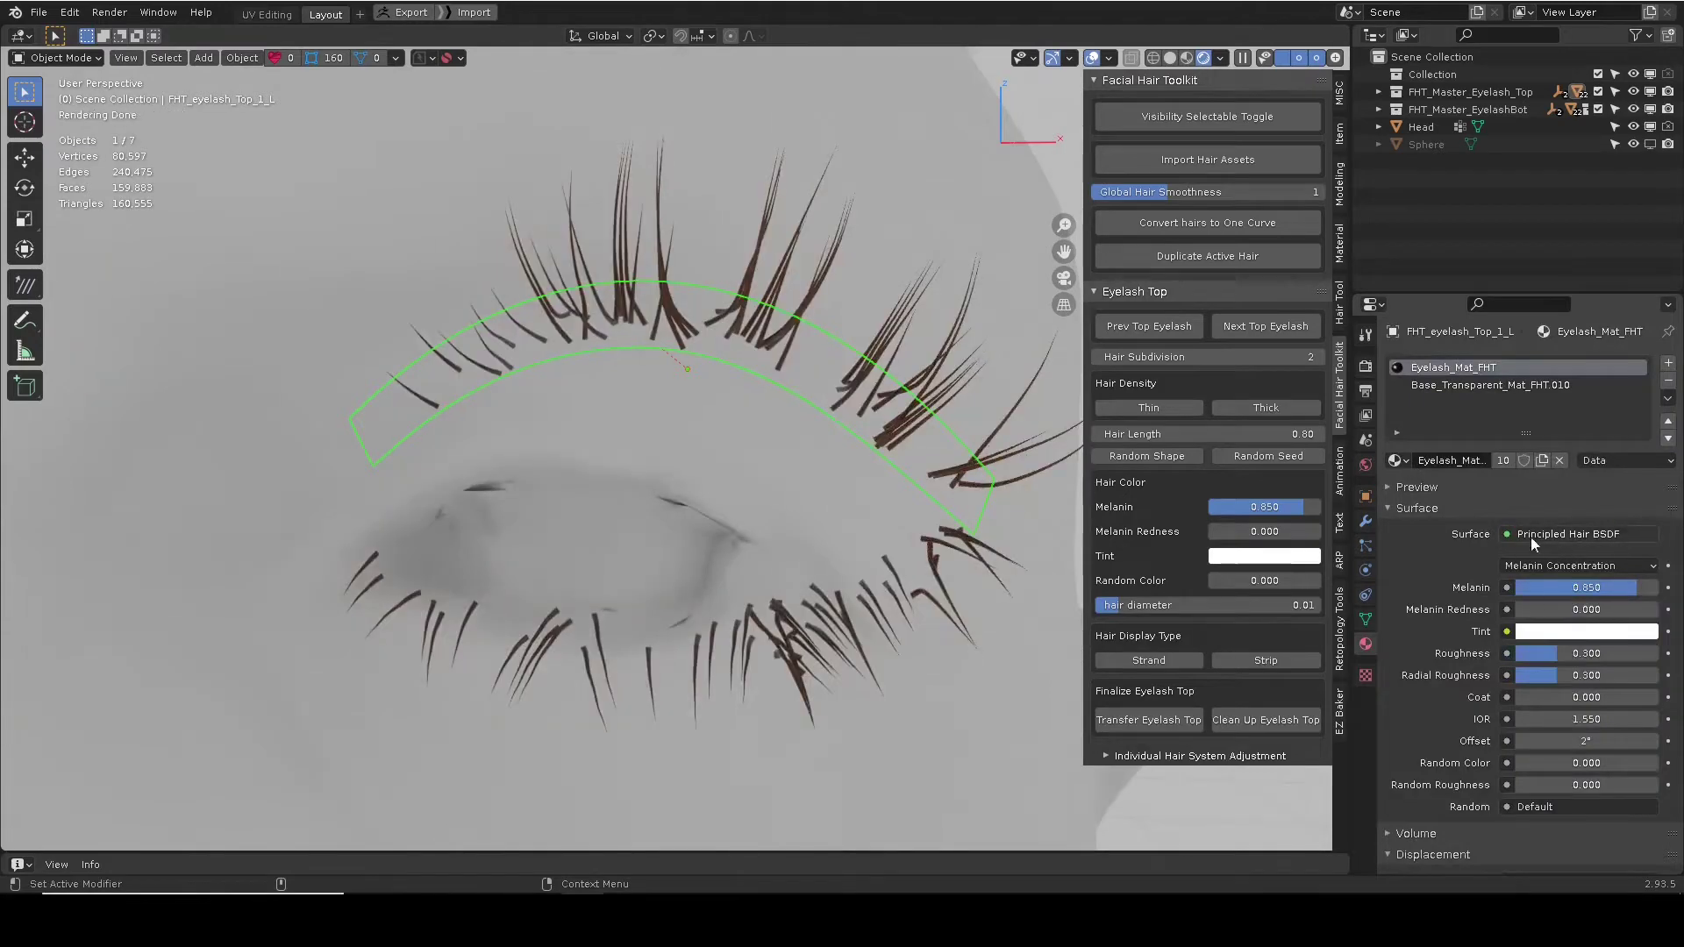
pyautogui.click(706, 343)
pyautogui.click(832, 333)
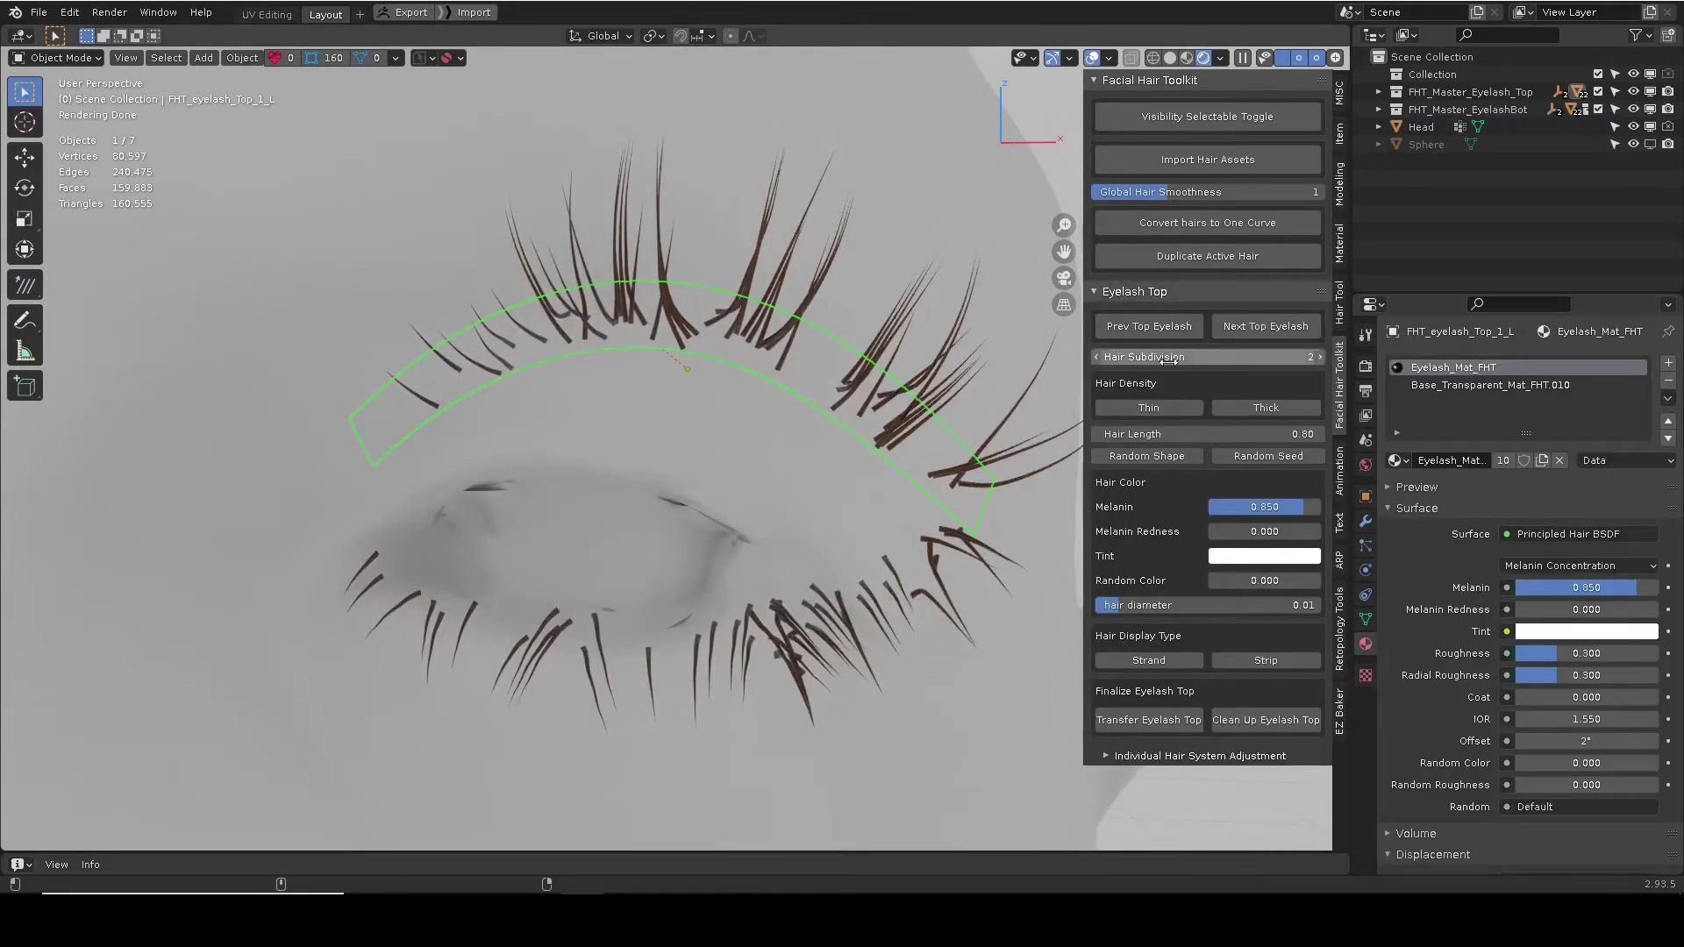
pyautogui.moveTo(1291, 507); pyautogui.dragTo(1218, 530)
pyautogui.moveTo(1244, 508); pyautogui.dragTo(1288, 506)
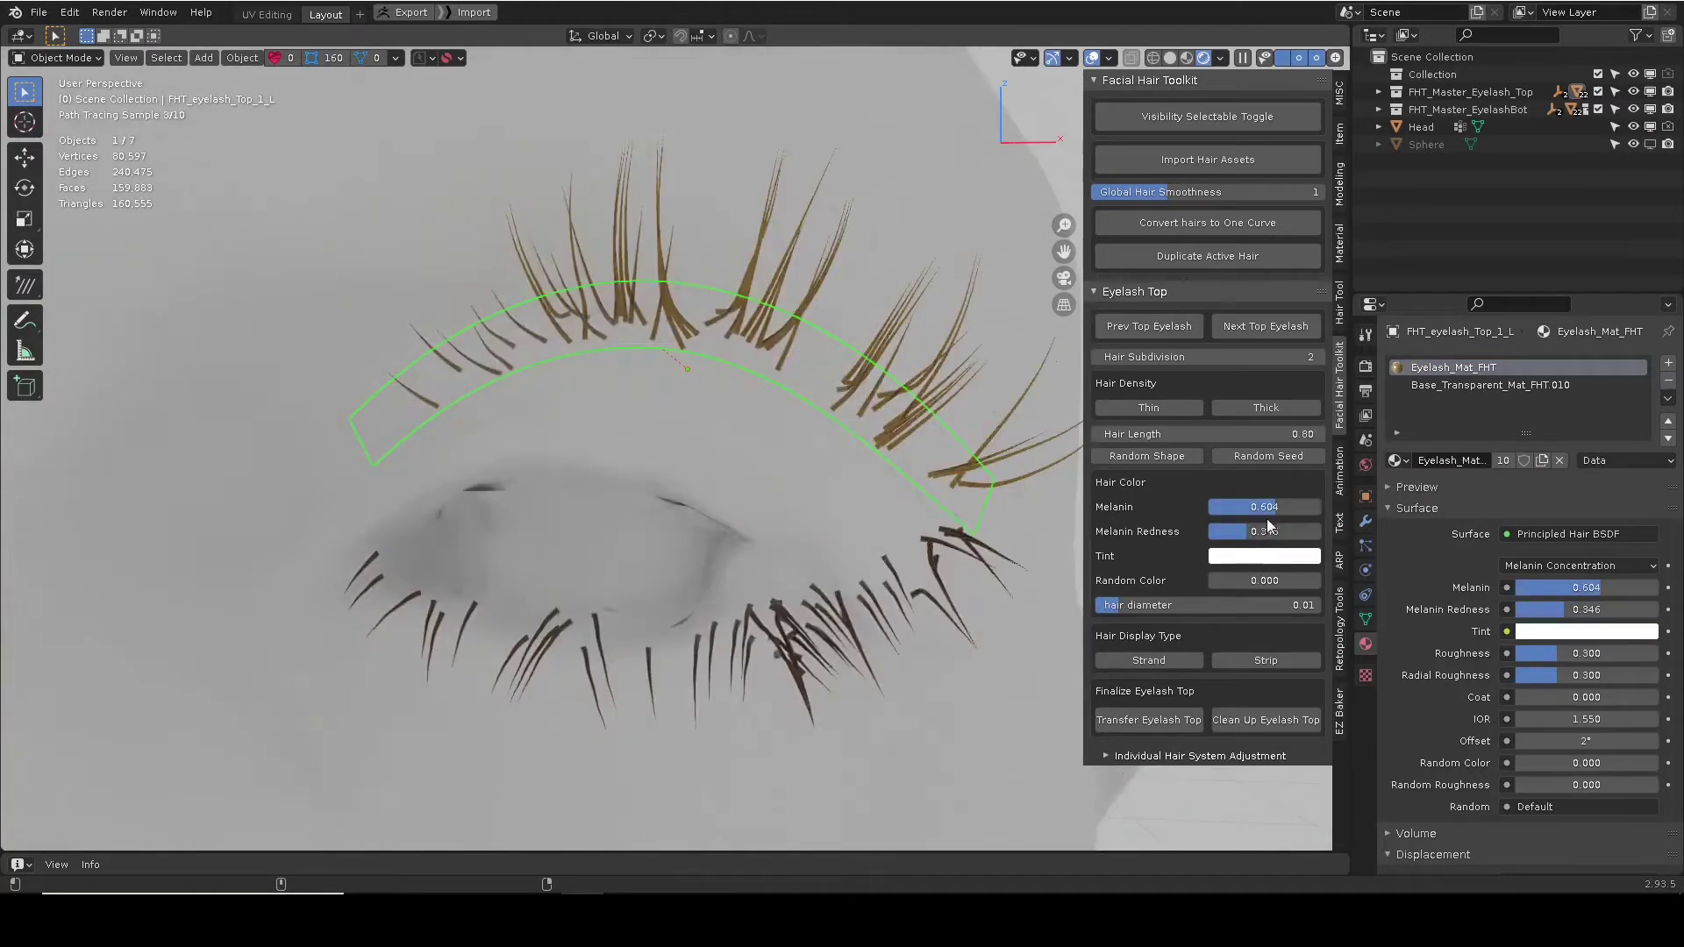
# Test magenta and green eyelash tints, settle on a very pale pink, and set Melanin Redness to 0.000.
pyautogui.click(1263, 561)
pyautogui.click(1335, 395)
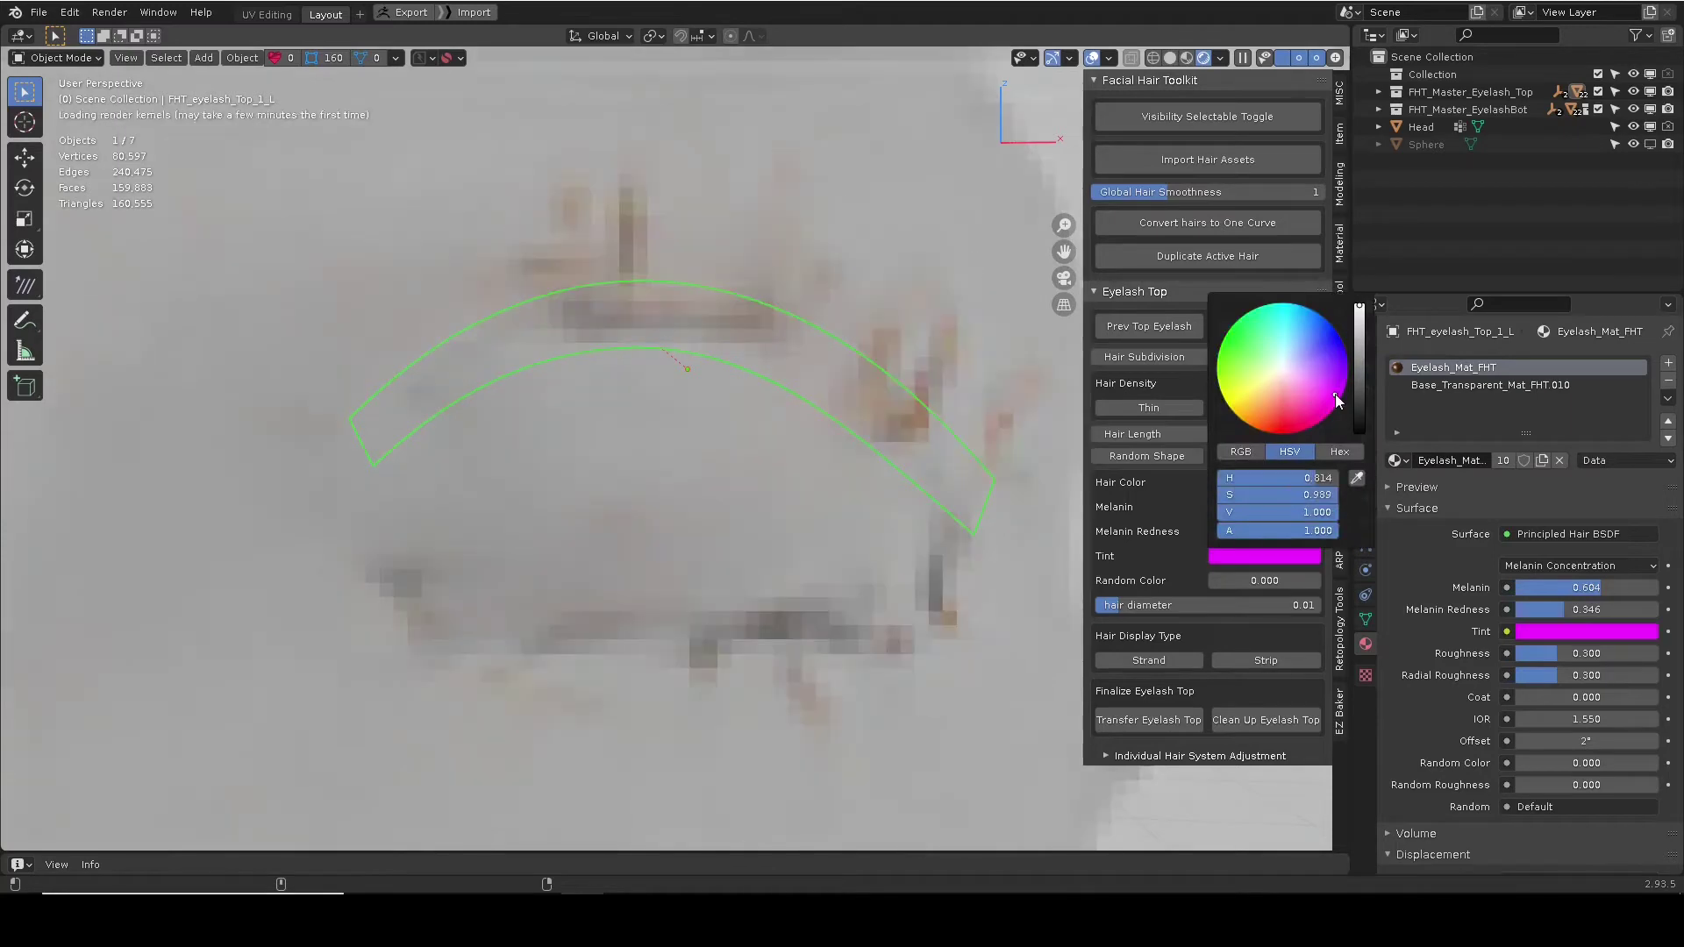
pyautogui.moveTo(1255, 528); pyautogui.dragTo(1216, 531)
pyautogui.click(1240, 555)
pyautogui.click(1229, 332)
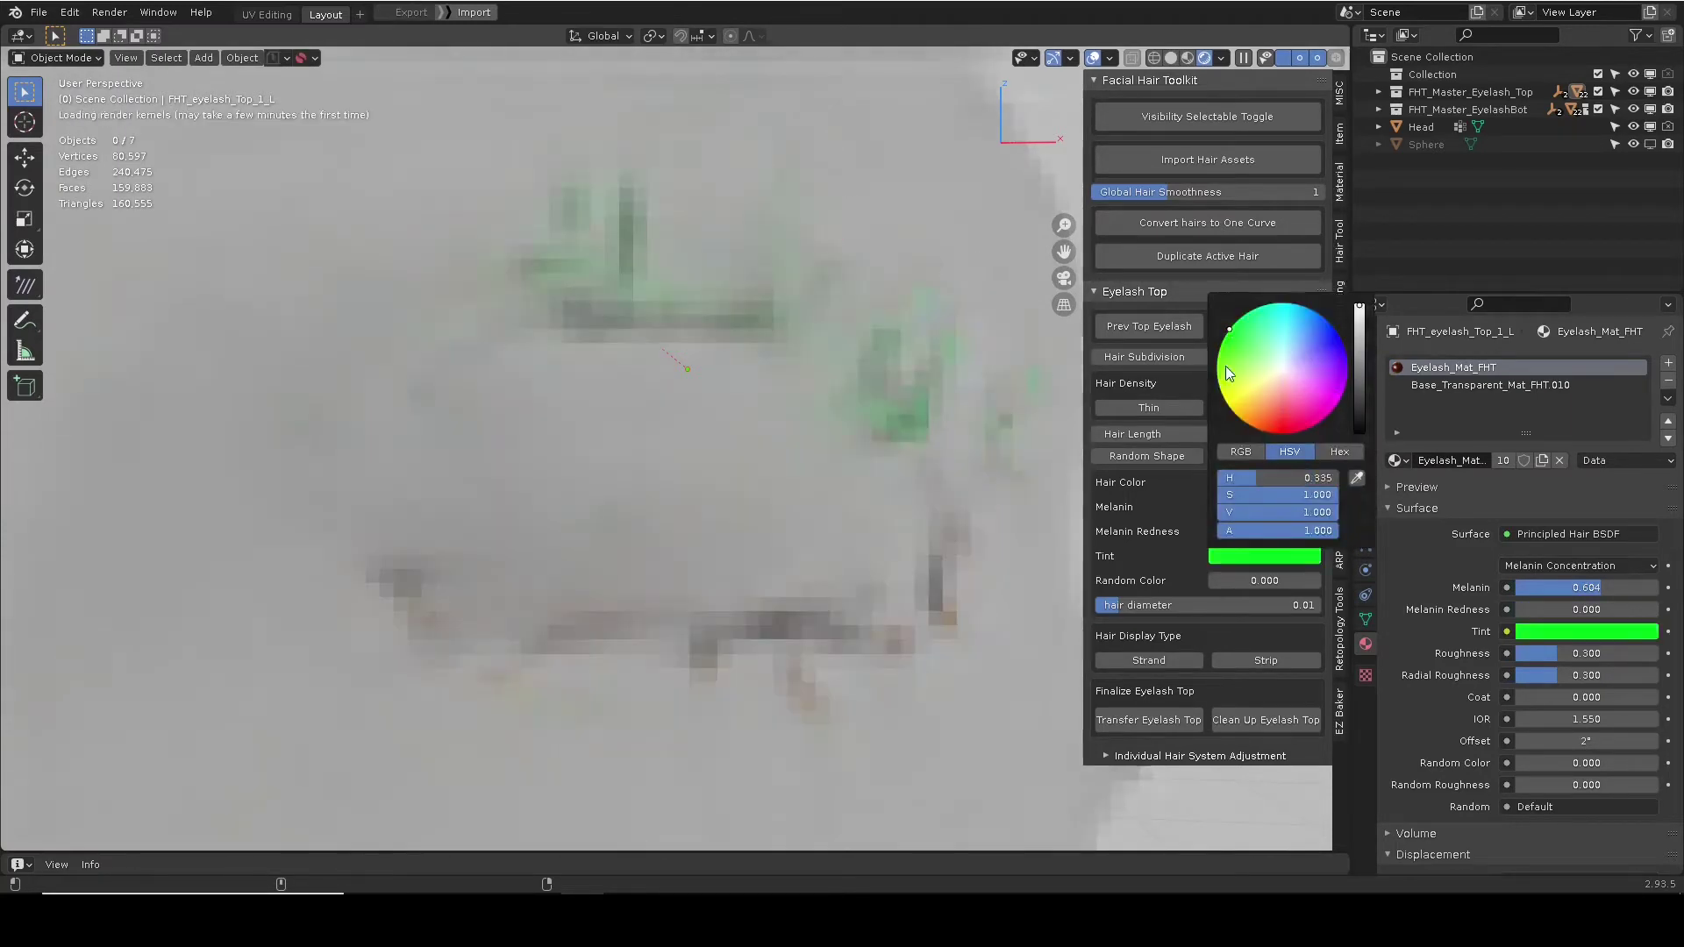
pyautogui.click(1246, 556)
pyautogui.click(1281, 375)
# Try a Random Color of 1.000 on the eyelash hair, set it to 0.369, and set the hair diameter to 0.03.
pyautogui.moveTo(1266, 584); pyautogui.dragTo(1318, 580)
pyautogui.moveTo(681, 335); pyautogui.dragTo(711, 328, button='middle')
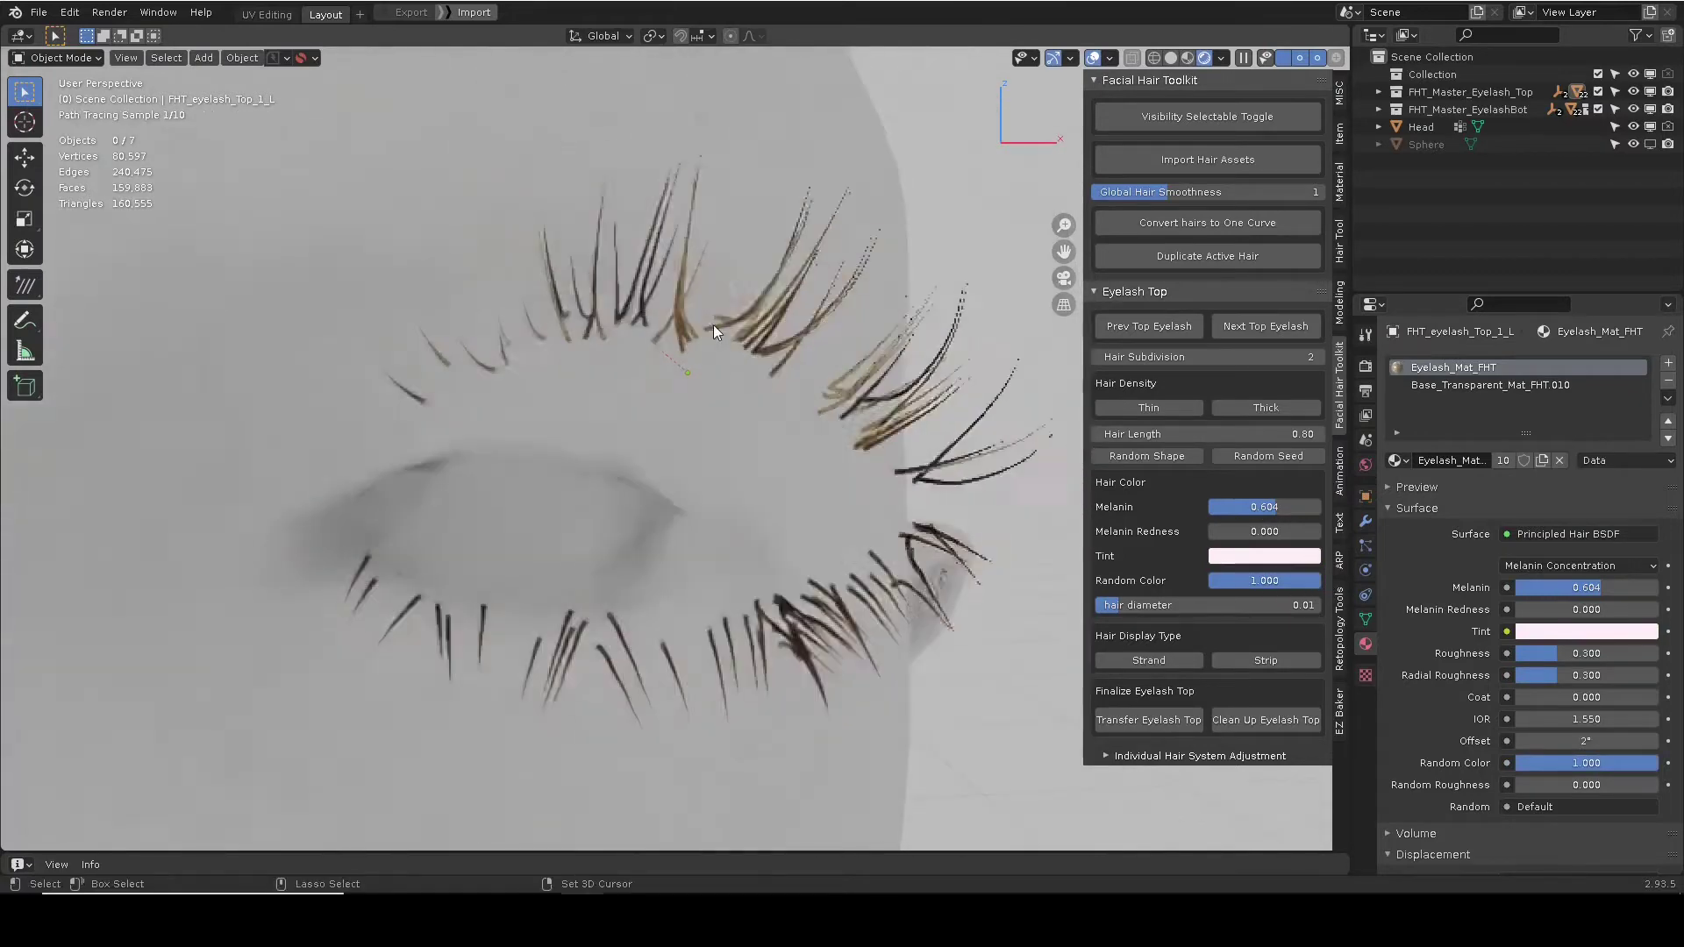
pyautogui.moveTo(1293, 582); pyautogui.dragTo(1237, 579)
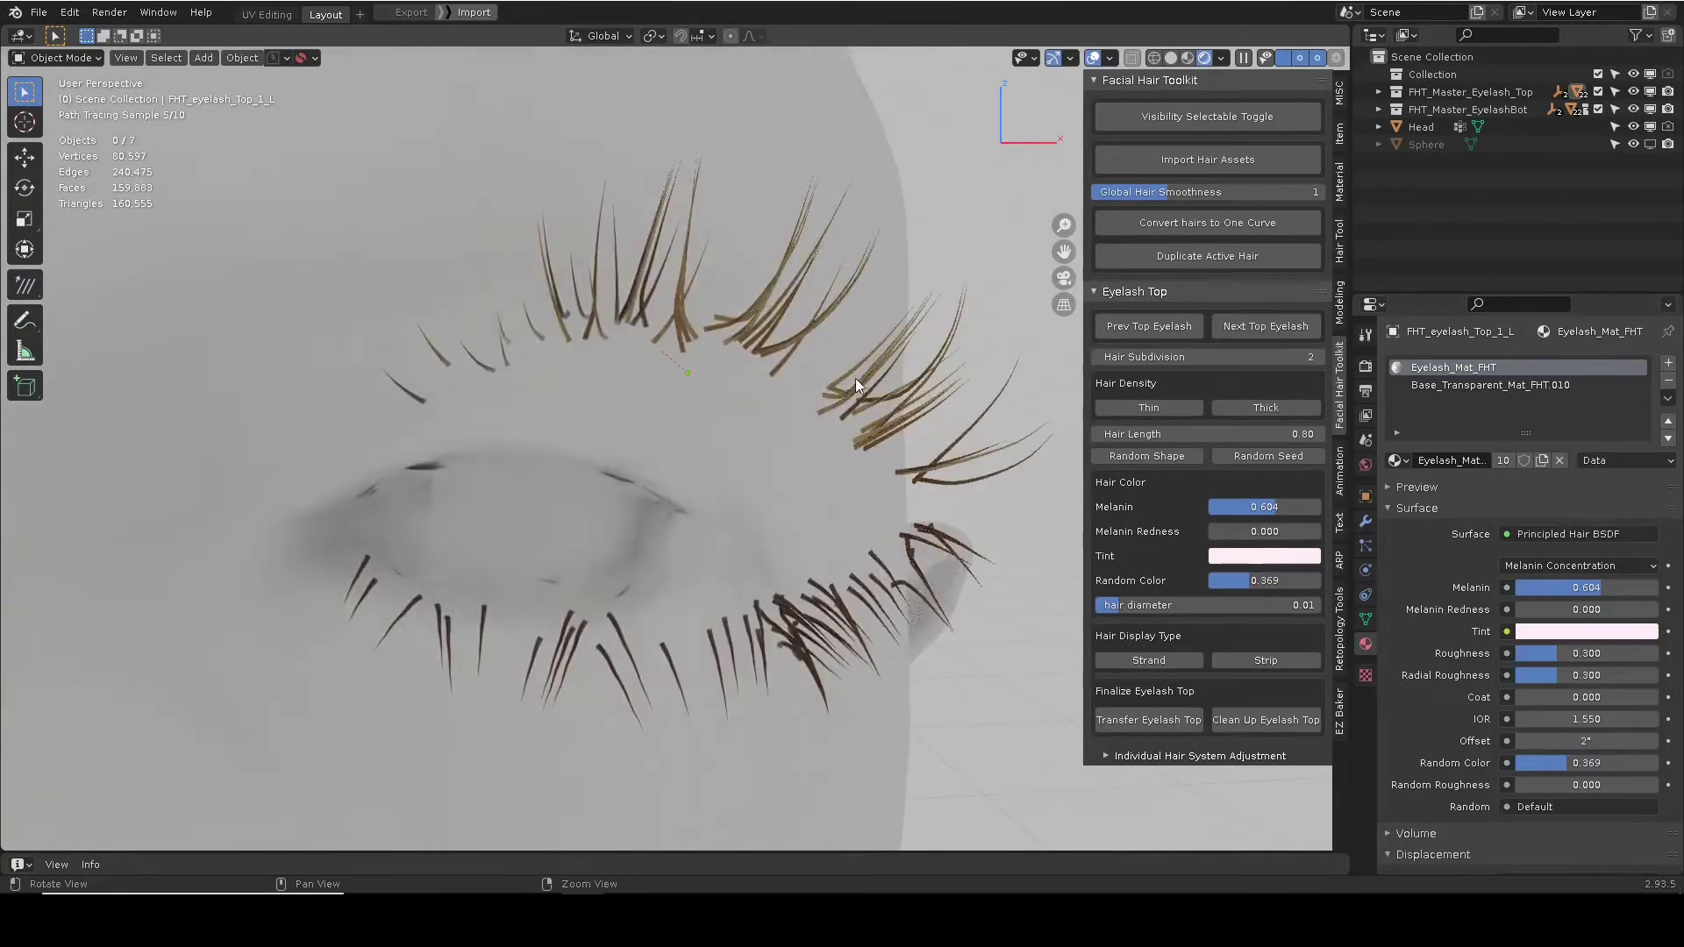
pyautogui.keyDown('alt'); pyautogui.moveTo(858, 394); pyautogui.dragTo(822, 398); pyautogui.keyUp('alt')
pyautogui.moveTo(1115, 605)
pyautogui.mouseDown()
pyautogui.moveTo(1321, 608)
pyautogui.moveTo(1085, 608)
pyautogui.moveTo(1205, 613)
pyautogui.mouseUp()
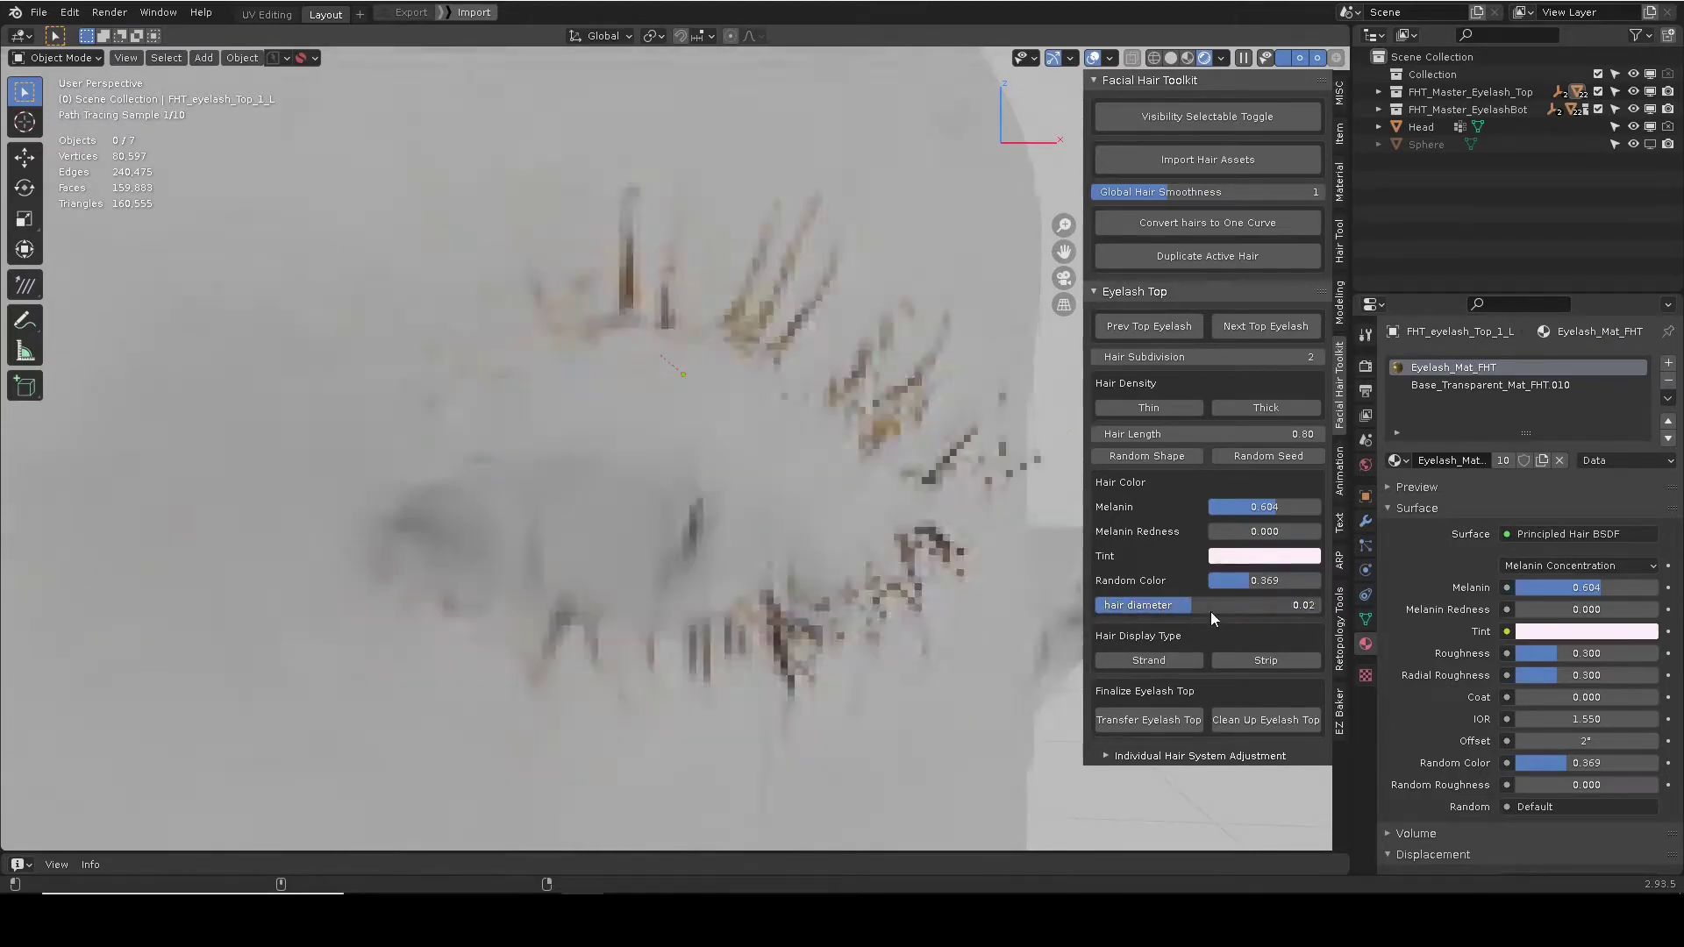
# Return the viewport to Solid shading and set the eyelash hair display type to Strip.
pyautogui.click(1171, 57)
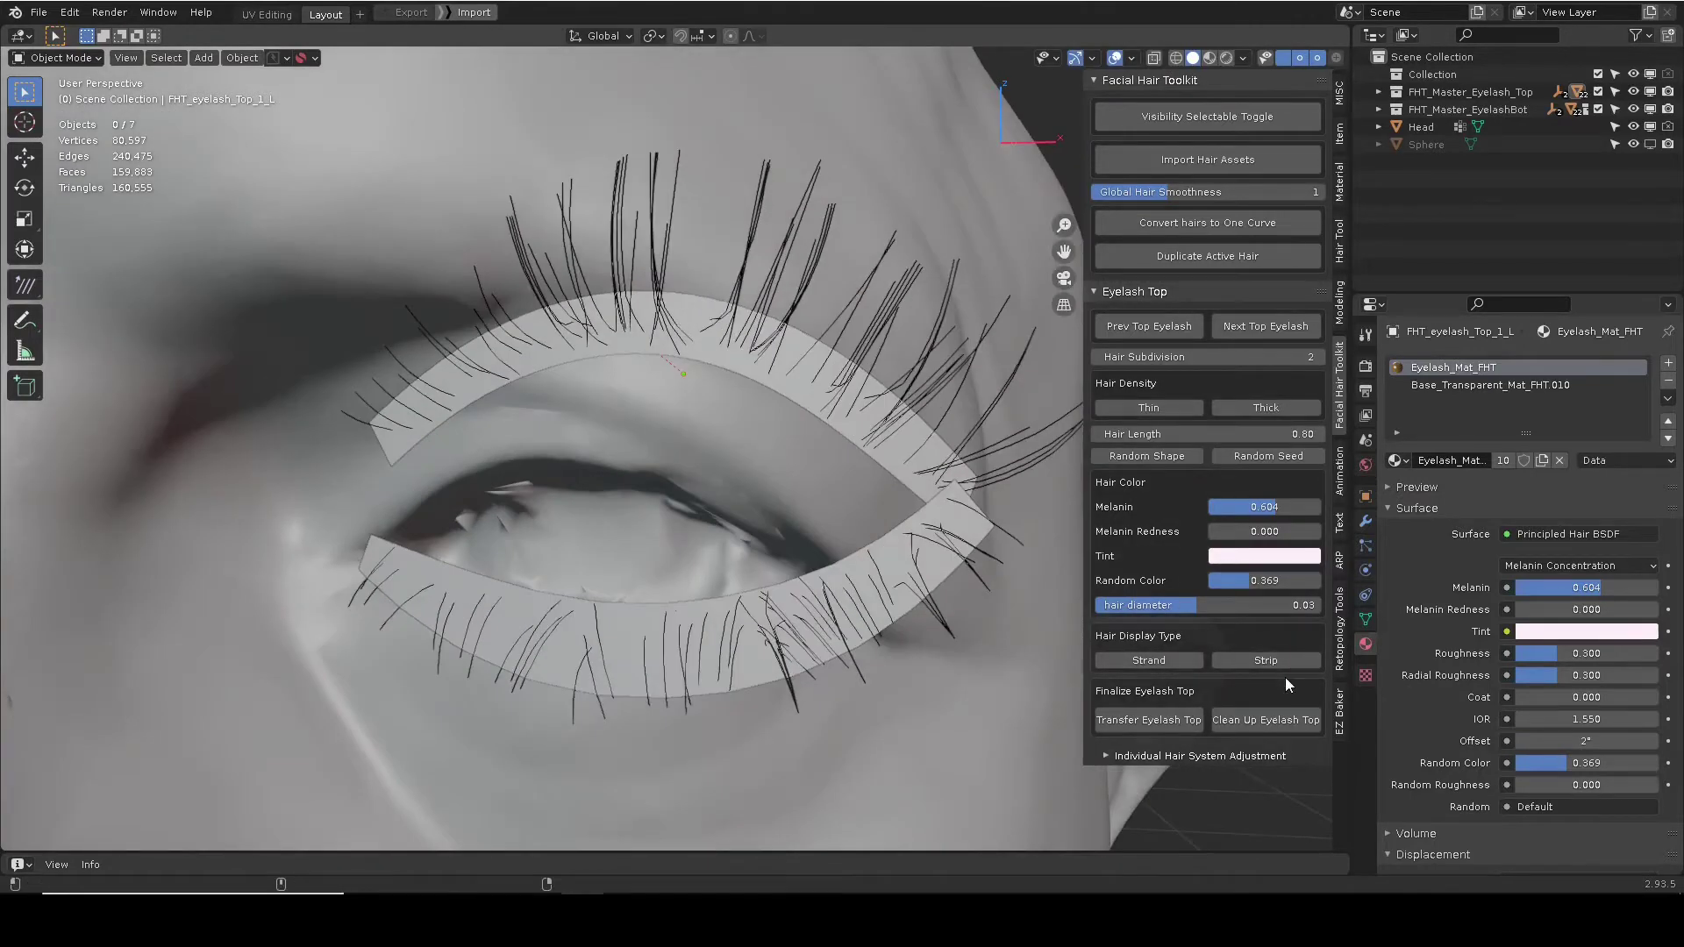
pyautogui.click(1271, 660)
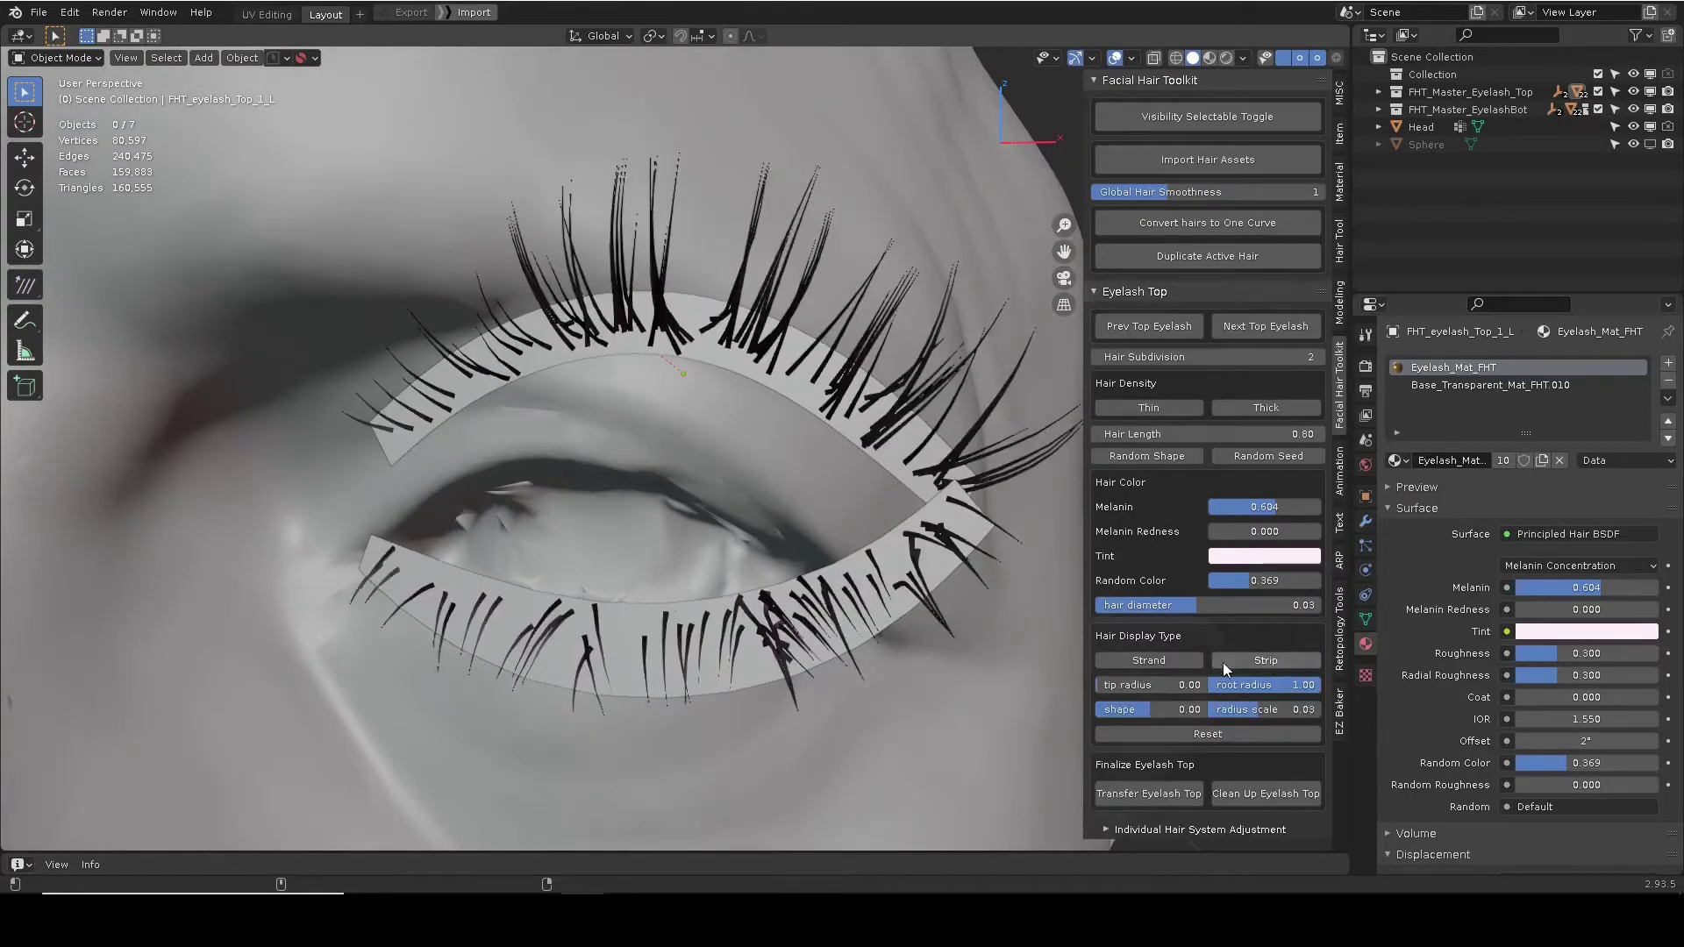
# Try a strip tip radius and root radius of 0.01, reset the strip settings, and switch the eyelash display type to Strand.
pyautogui.moveTo(1121, 682)
pyautogui.mouseDown()
pyautogui.moveTo(1152, 682)
pyautogui.moveTo(1126, 682)
pyautogui.mouseUp()
pyautogui.moveTo(1286, 684); pyautogui.dragTo(1114, 691)
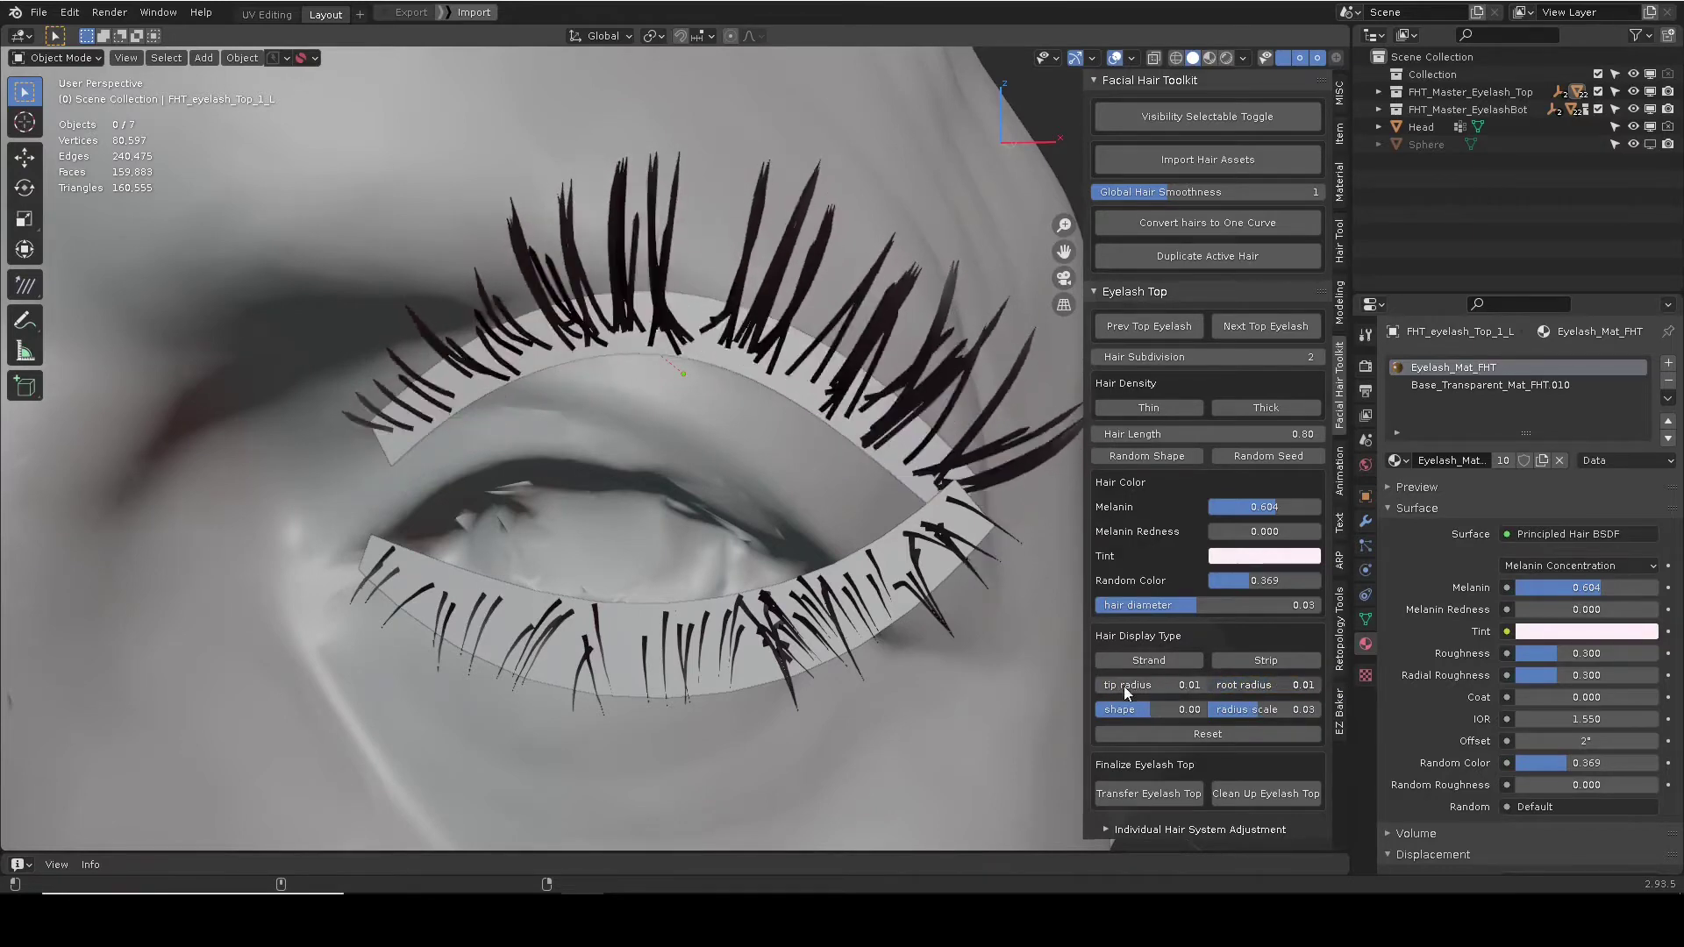
pyautogui.moveTo(1275, 689); pyautogui.dragTo(1289, 711)
pyautogui.click(1199, 736)
pyautogui.click(1172, 661)
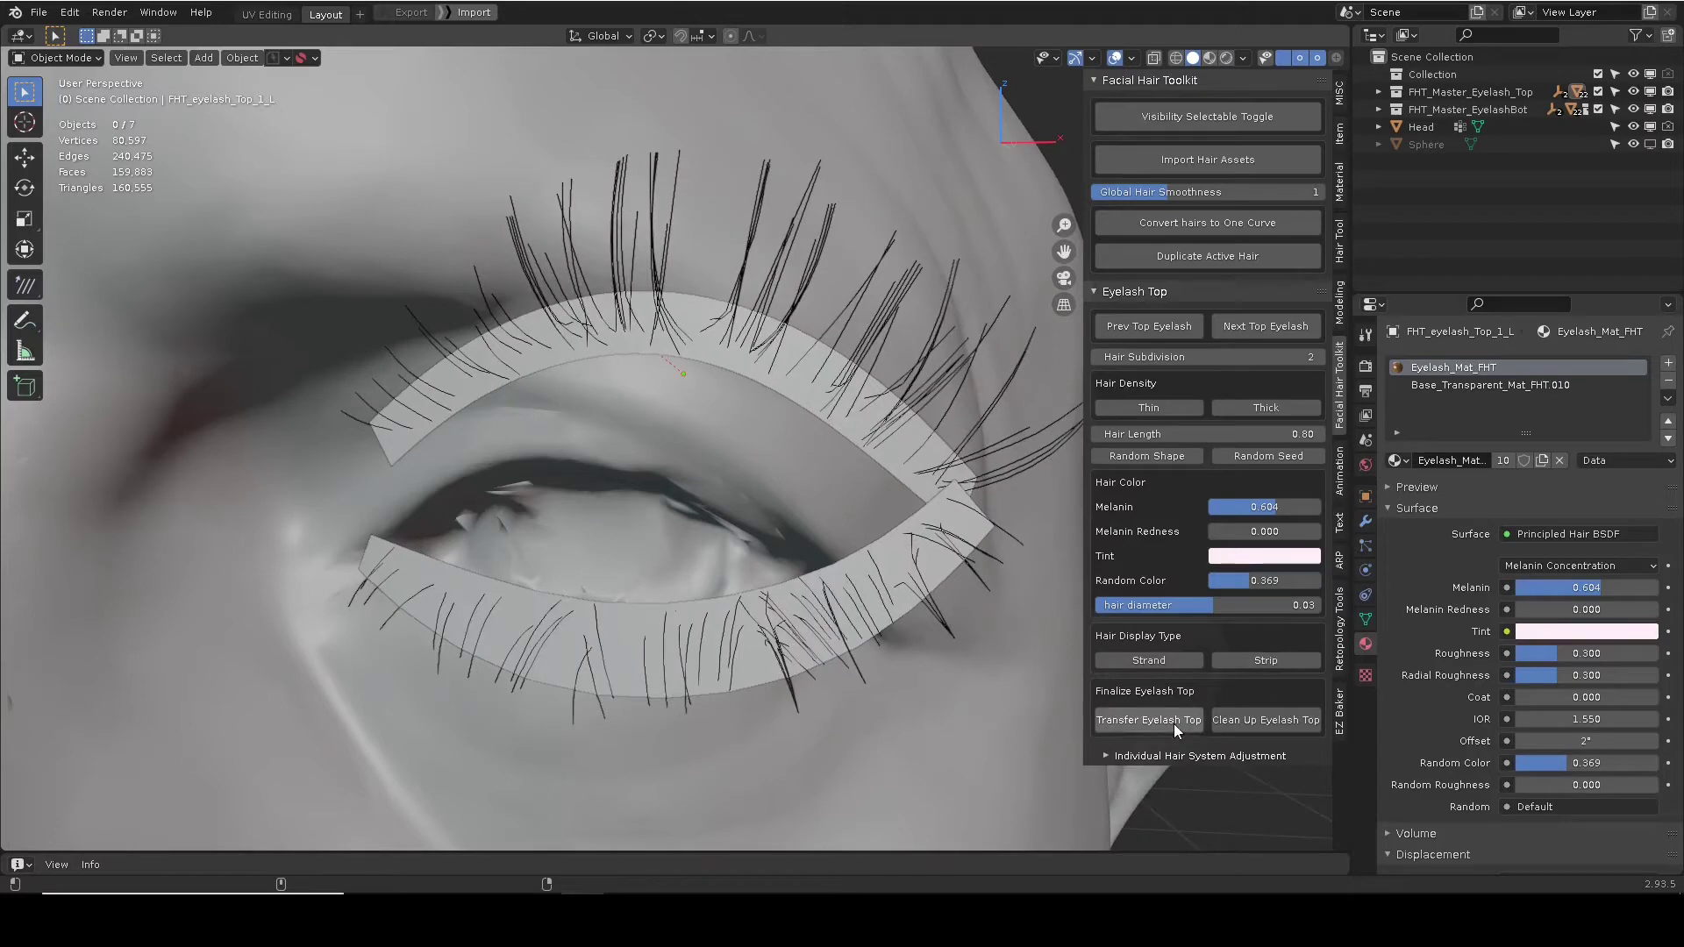
# Show the upper lash placement controls, target the control to the head, and hide the controls again.
pyautogui.click(803, 356)
pyautogui.moveTo(767, 391); pyautogui.dragTo(709, 397, button='middle')
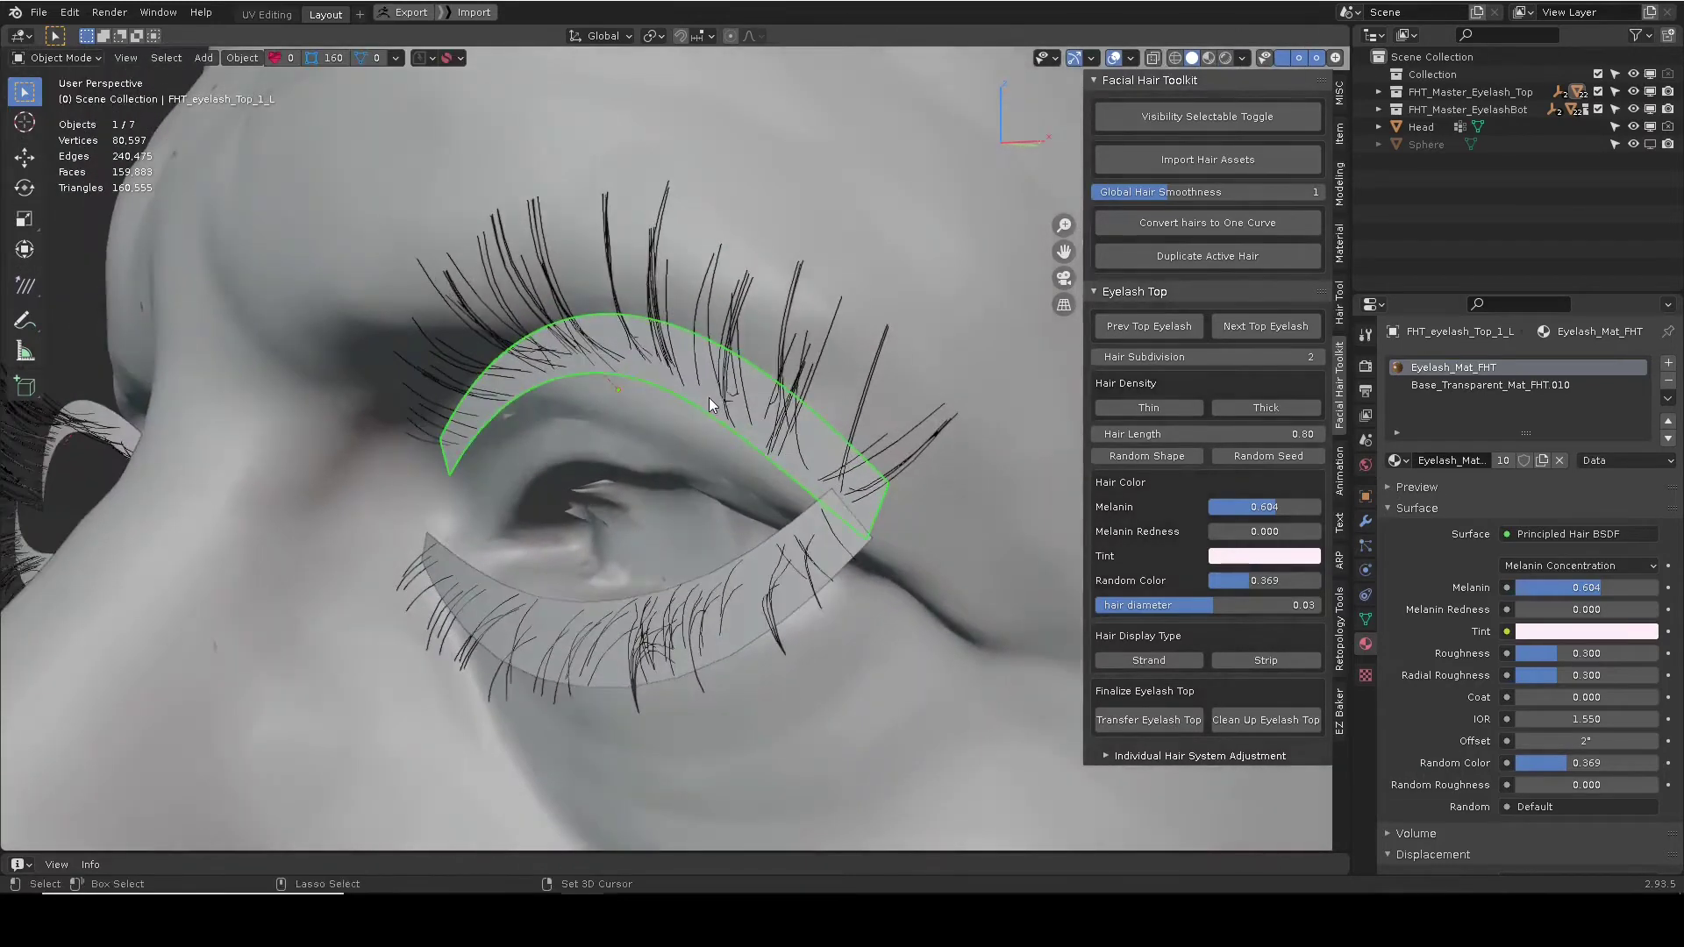
pyautogui.click(1198, 113)
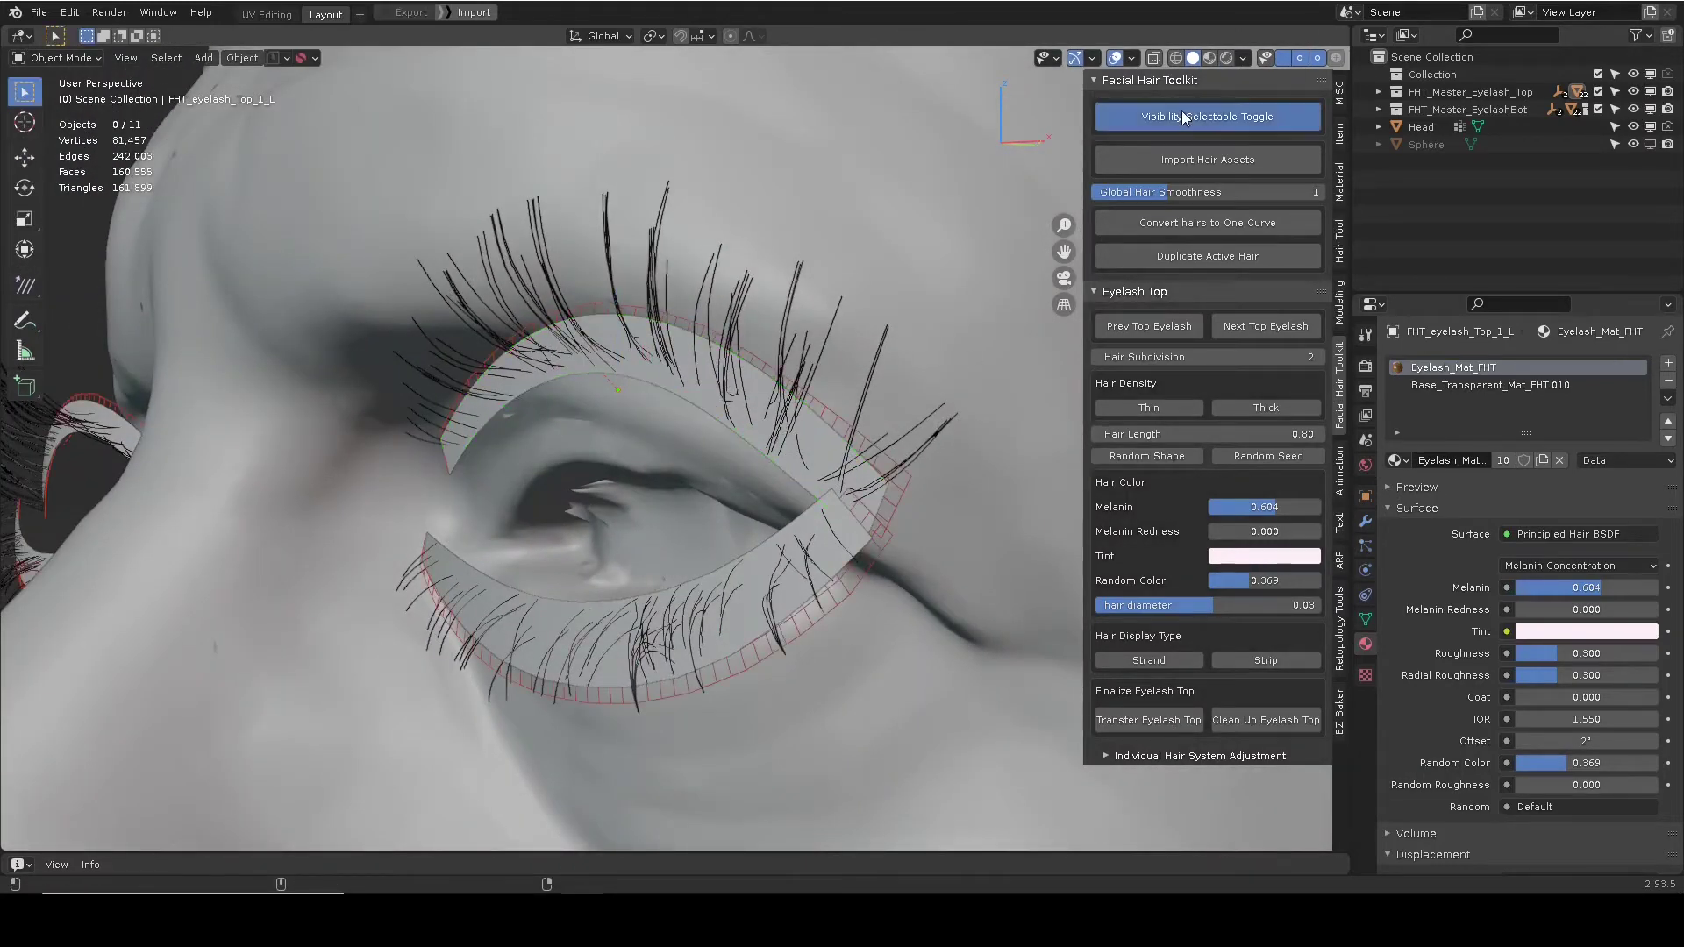
pyautogui.click(802, 386)
pyautogui.click(1316, 361)
pyautogui.click(861, 387)
pyautogui.moveTo(681, 377)
pyautogui.mouseDown(button='middle')
pyautogui.moveTo(769, 387)
pyautogui.moveTo(691, 368)
pyautogui.mouseUp(button='middle')
pyautogui.click(1207, 117)
pyautogui.click(707, 372)
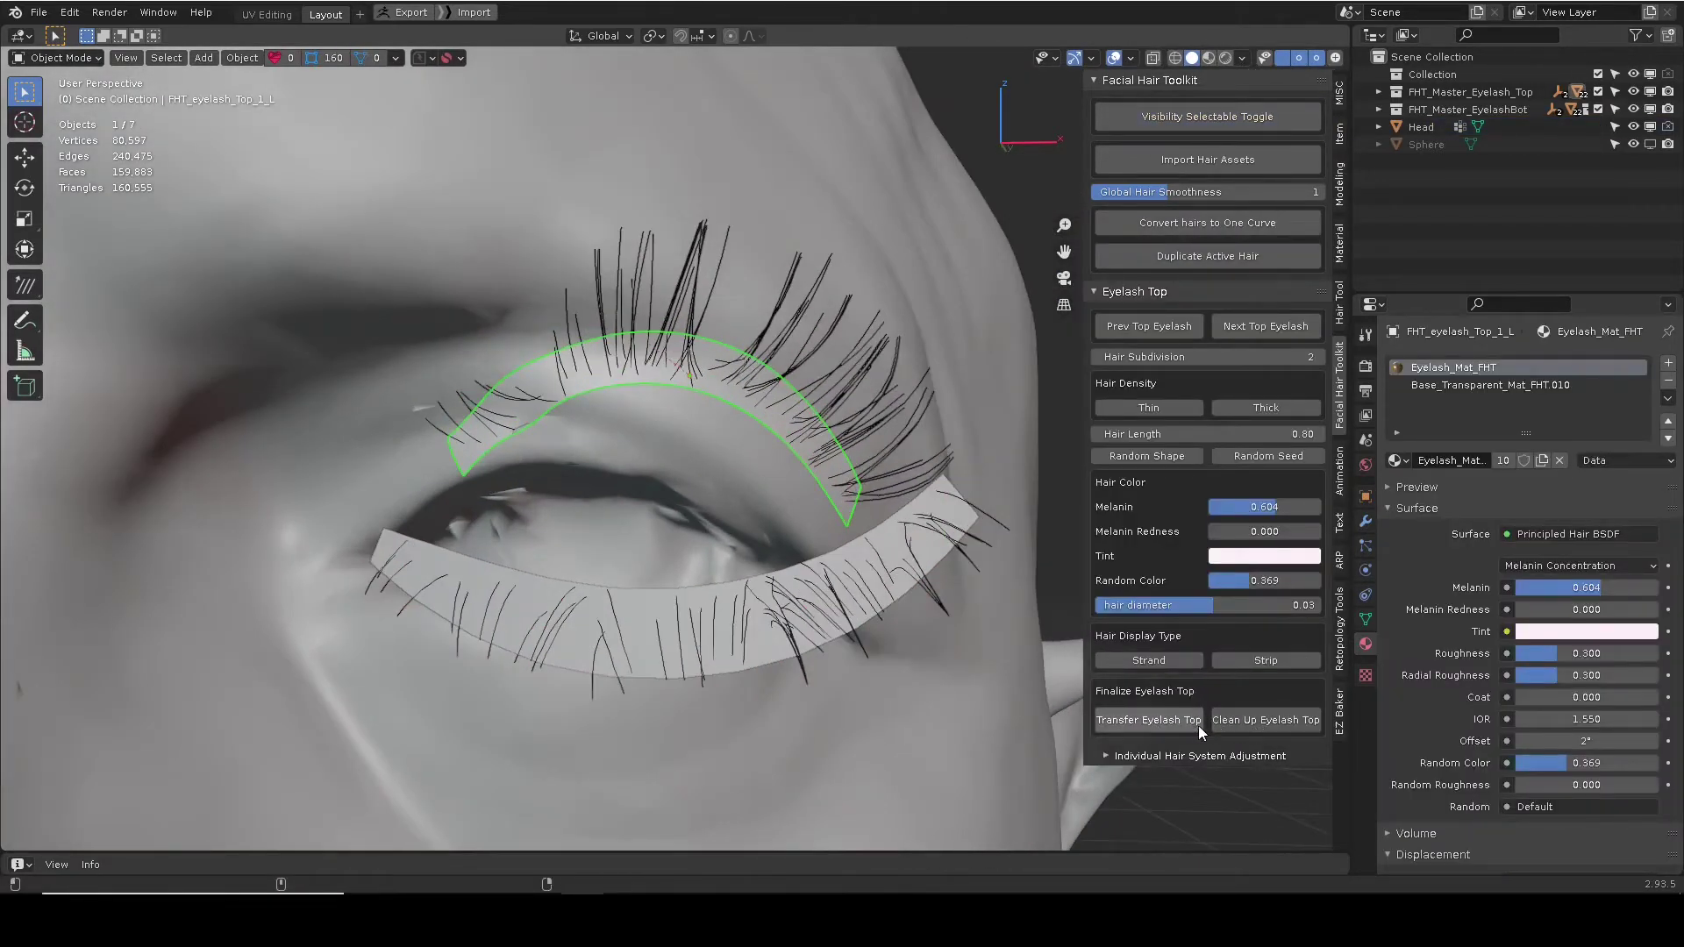
# Examine how the upper lashes sit on the head from several angles and distances.
pyautogui.moveTo(724, 351); pyautogui.dragTo(693, 452, button='middle')
pyautogui.scroll(-3, 682, 377)
pyautogui.click(283, 433)
pyautogui.click(803, 419)
pyautogui.keyDown('shift'); pyautogui.moveTo(803, 419); pyautogui.dragTo(752, 424, button='middle'); pyautogui.keyUp('shift')
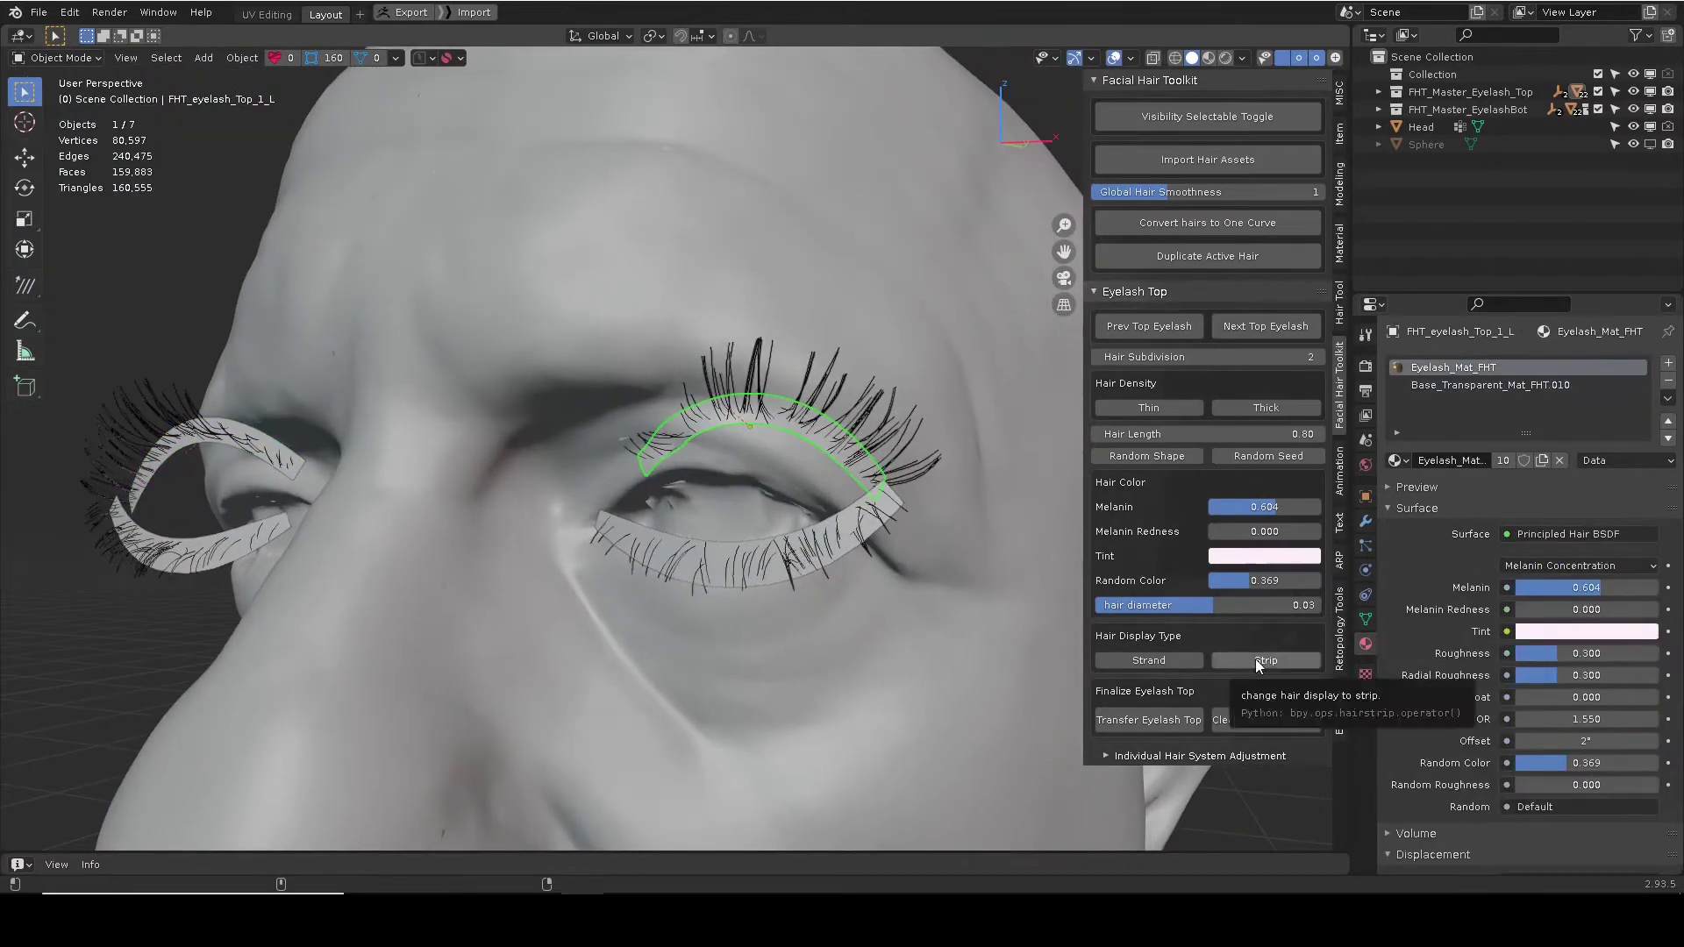
pyautogui.scroll(2, 948, 518)
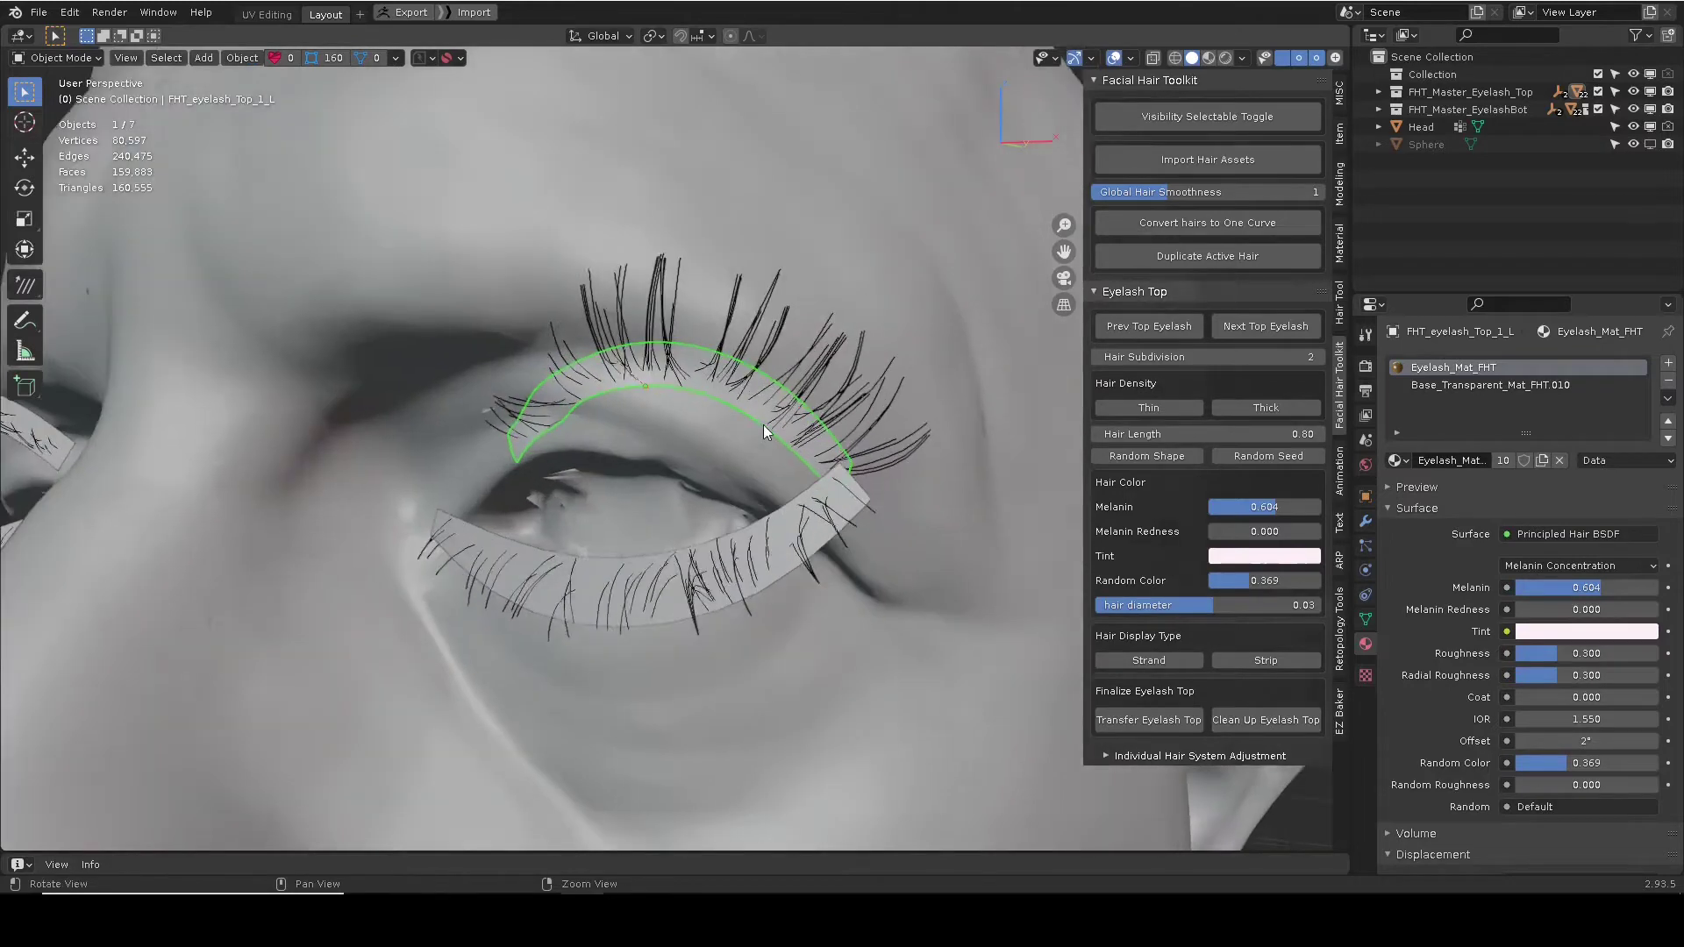
pyautogui.moveTo(755, 436); pyautogui.dragTo(730, 434, button='middle')
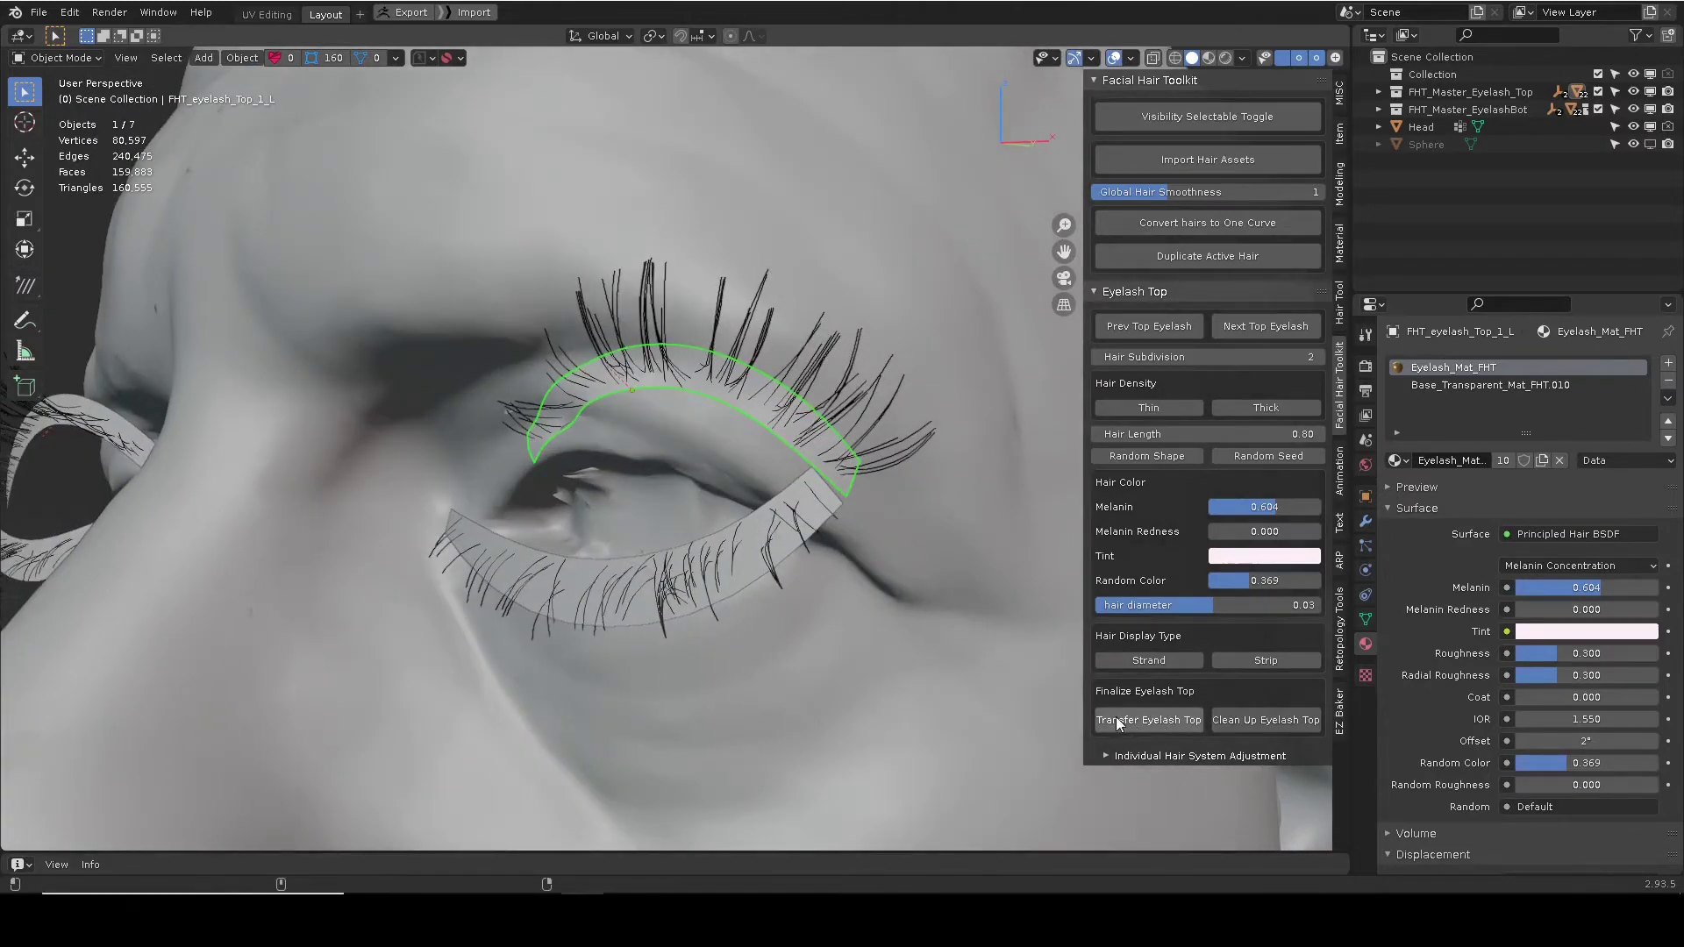
# Check the upper lash's particle systems and vertex groups, then enter Weight Paint mode on the lash strip.
pyautogui.click(1119, 721)
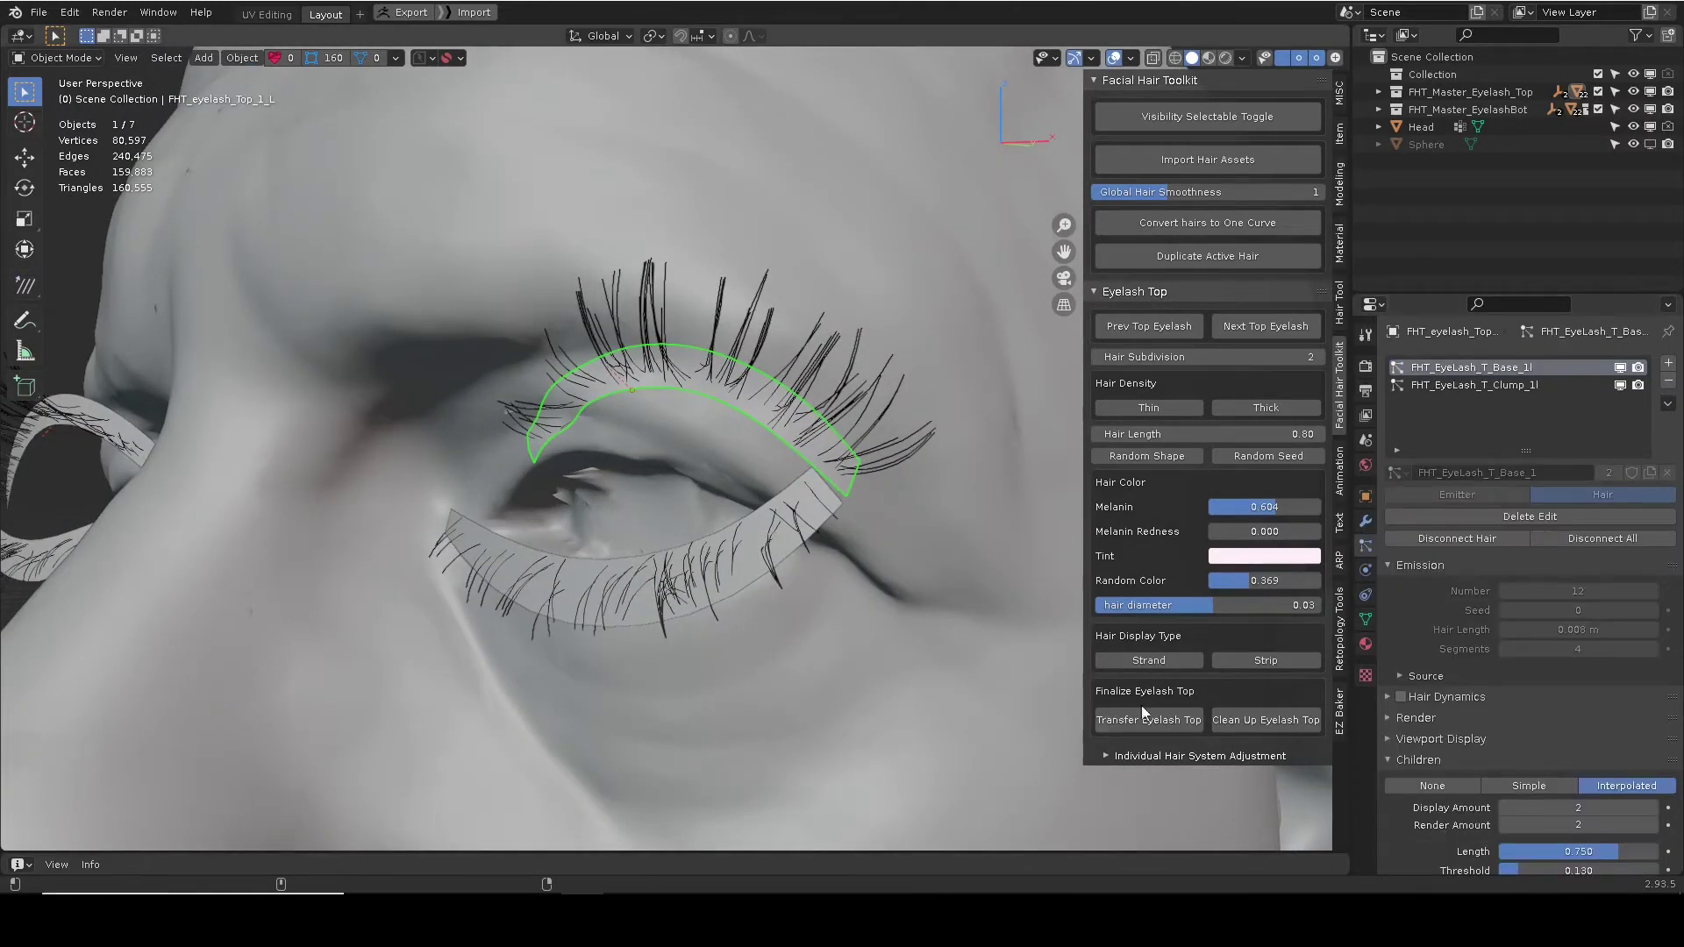
pyautogui.click(1366, 619)
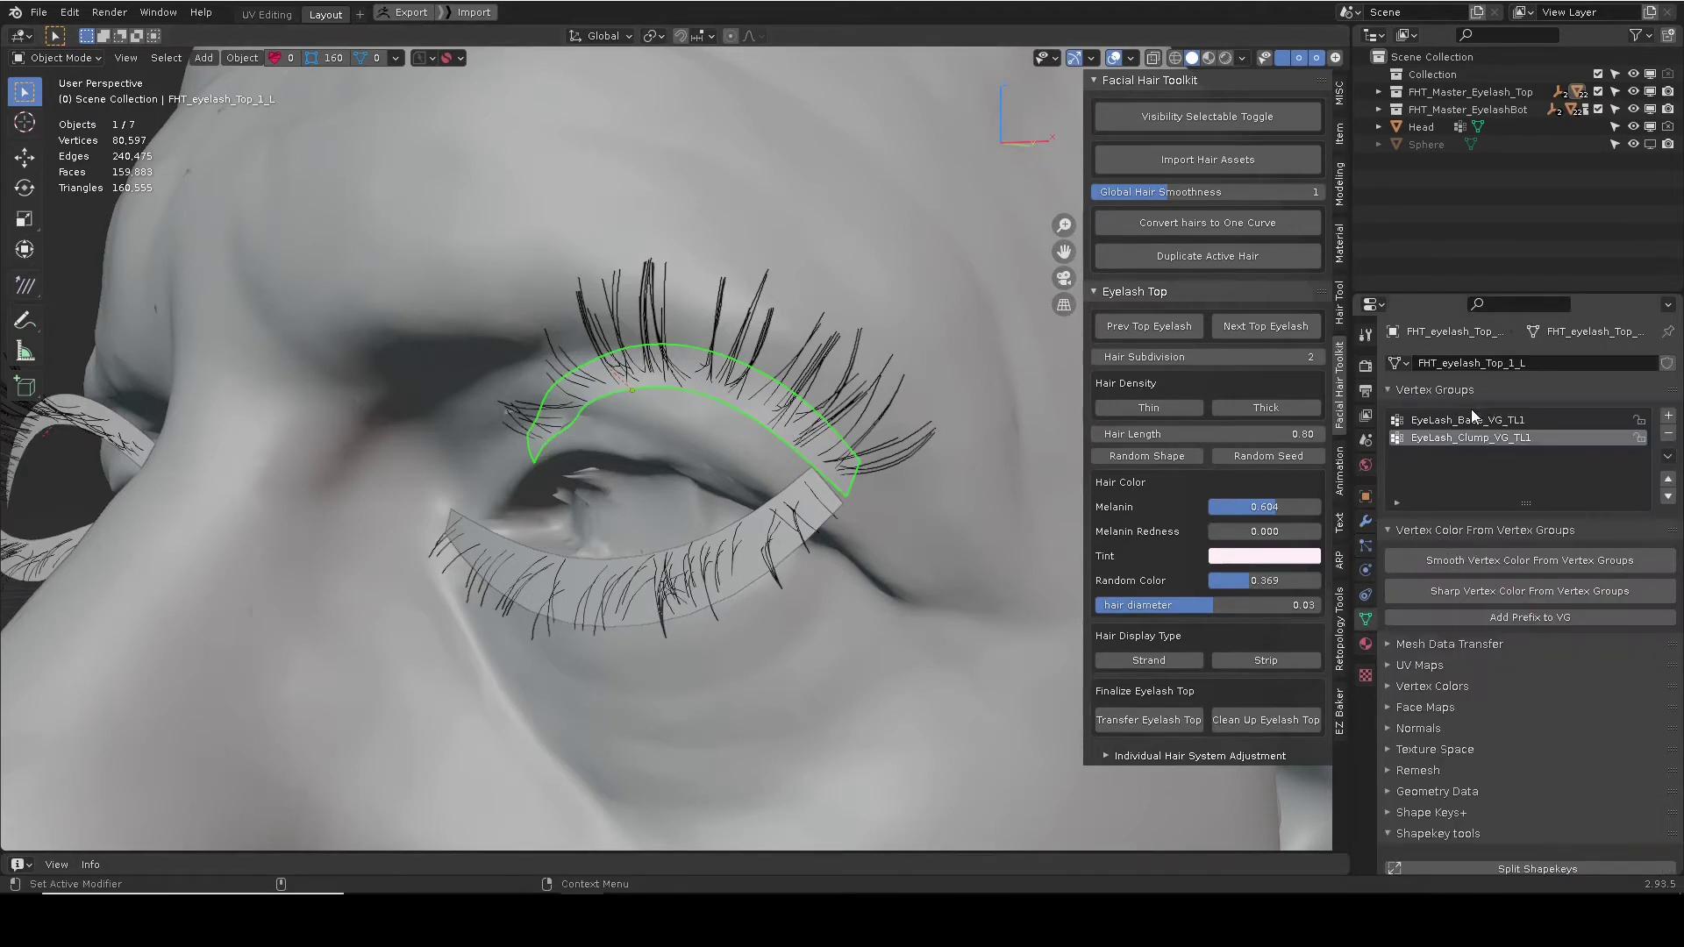
pyautogui.click(1367, 547)
pyautogui.moveTo(730, 402); pyautogui.dragTo(699, 355, button='middle')
pyautogui.press('Tab')
pyautogui.click(695, 442)
pyautogui.scroll(2, 886, 439)
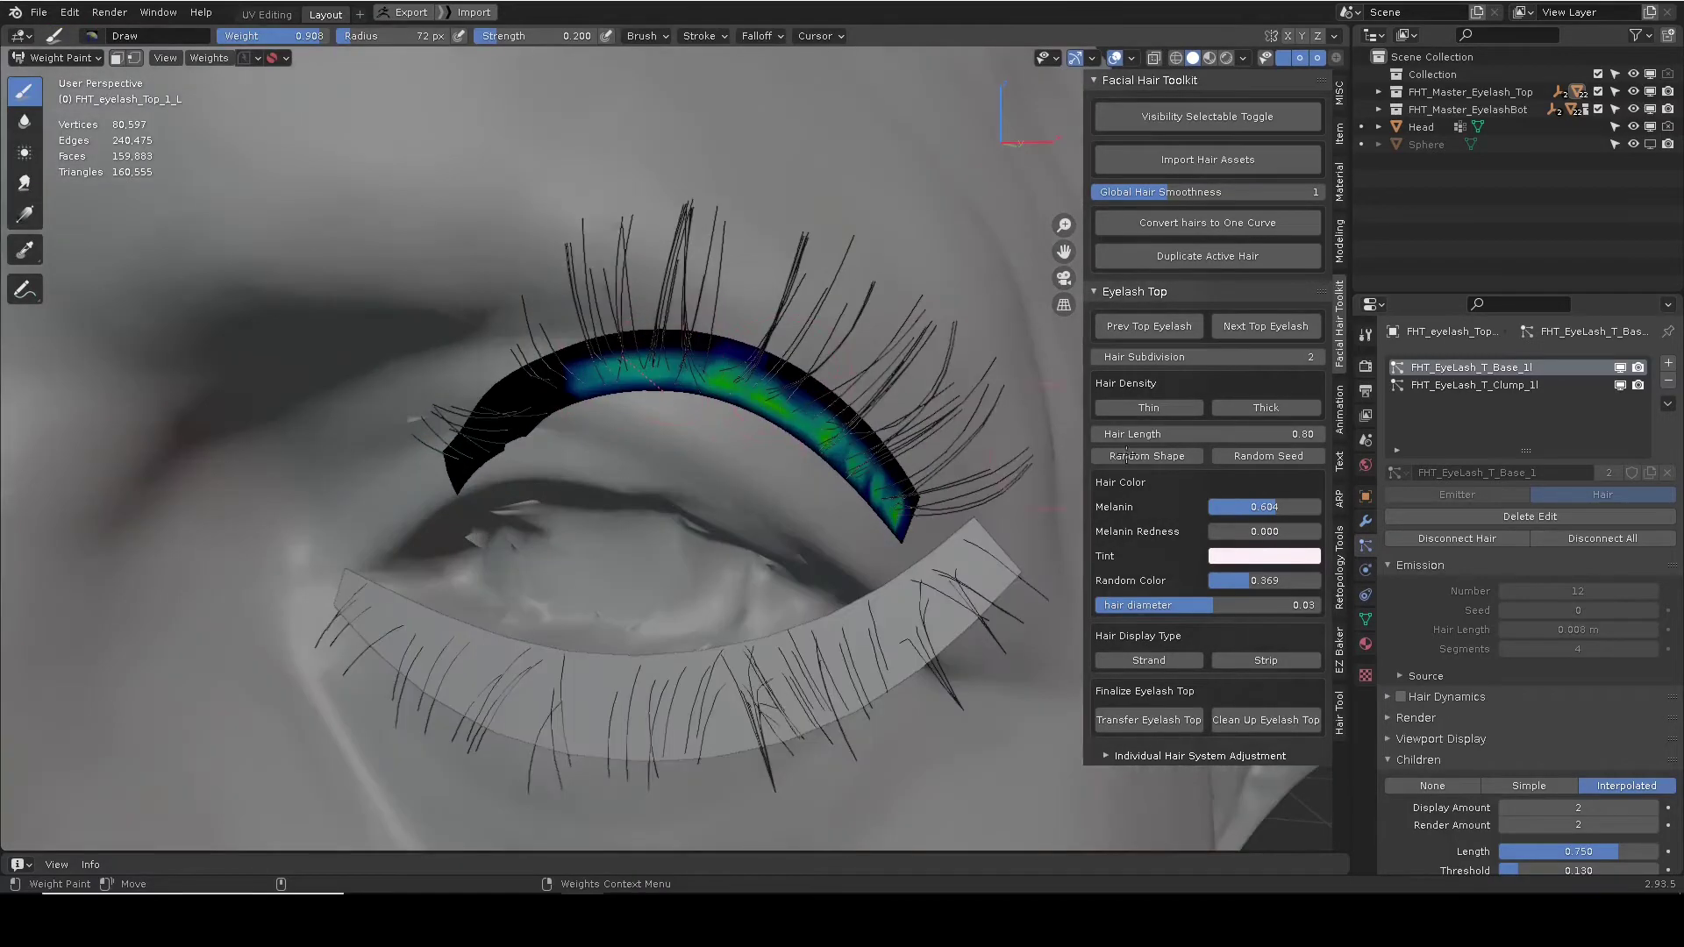
# Examine the EyeLash_Base_VG_TL1 weights on the upper lash strip and return to Object Mode.
pyautogui.click(1366, 619)
pyautogui.click(1447, 420)
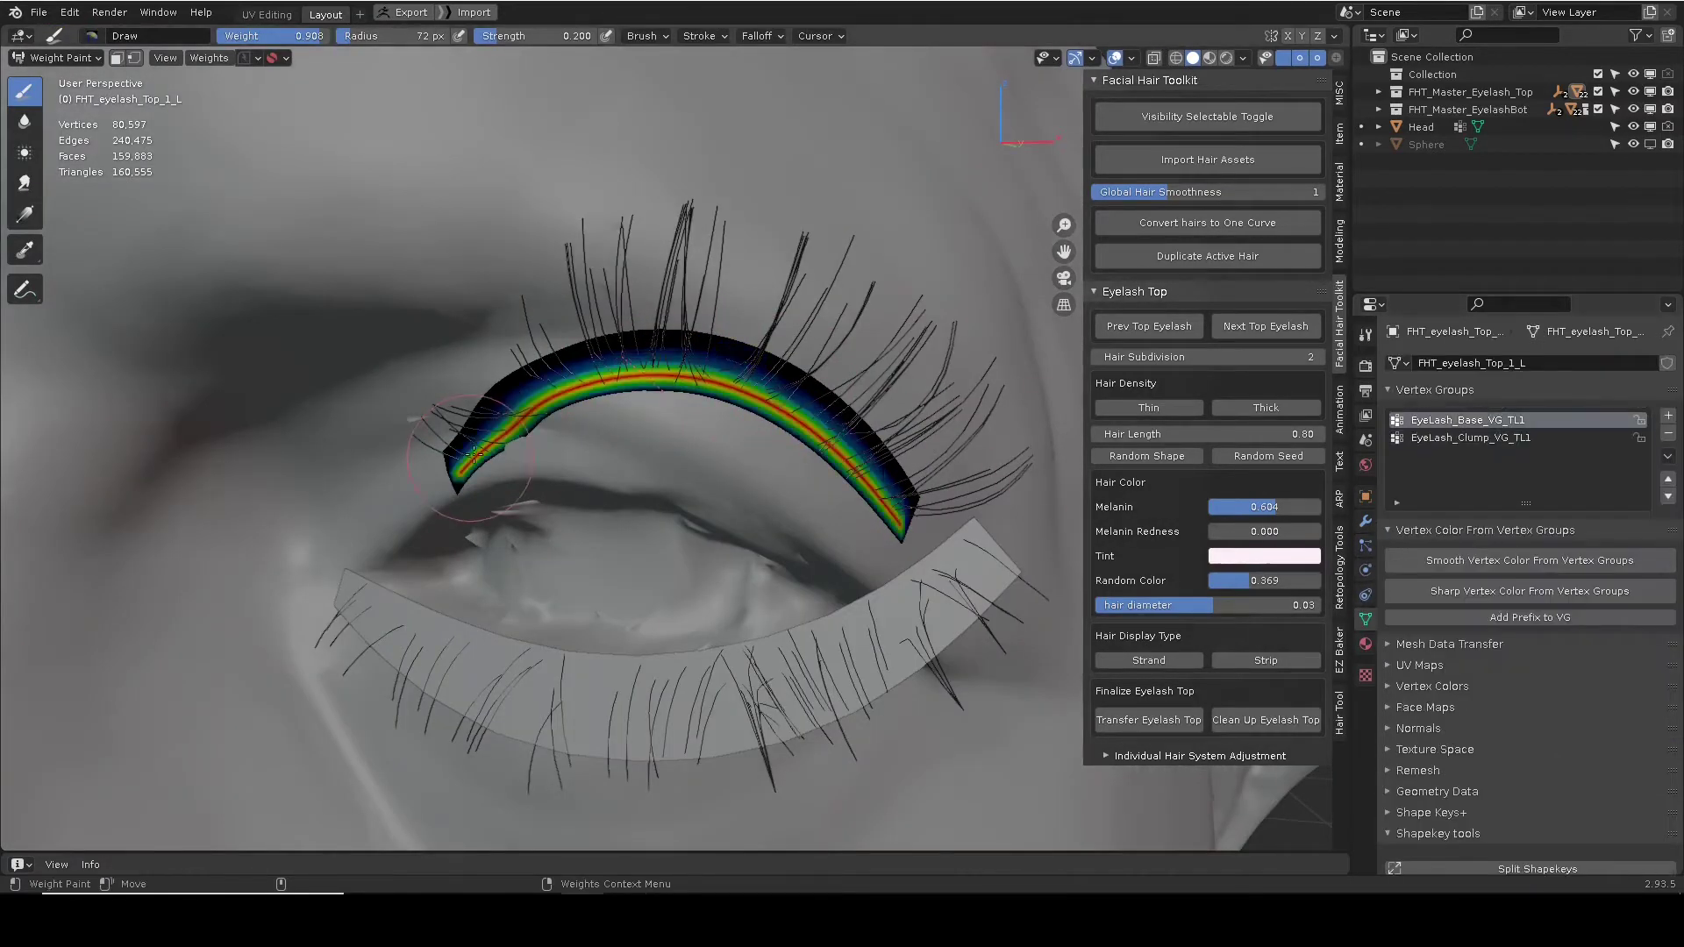
pyautogui.moveTo(804, 379); pyautogui.dragTo(769, 389, button='middle')
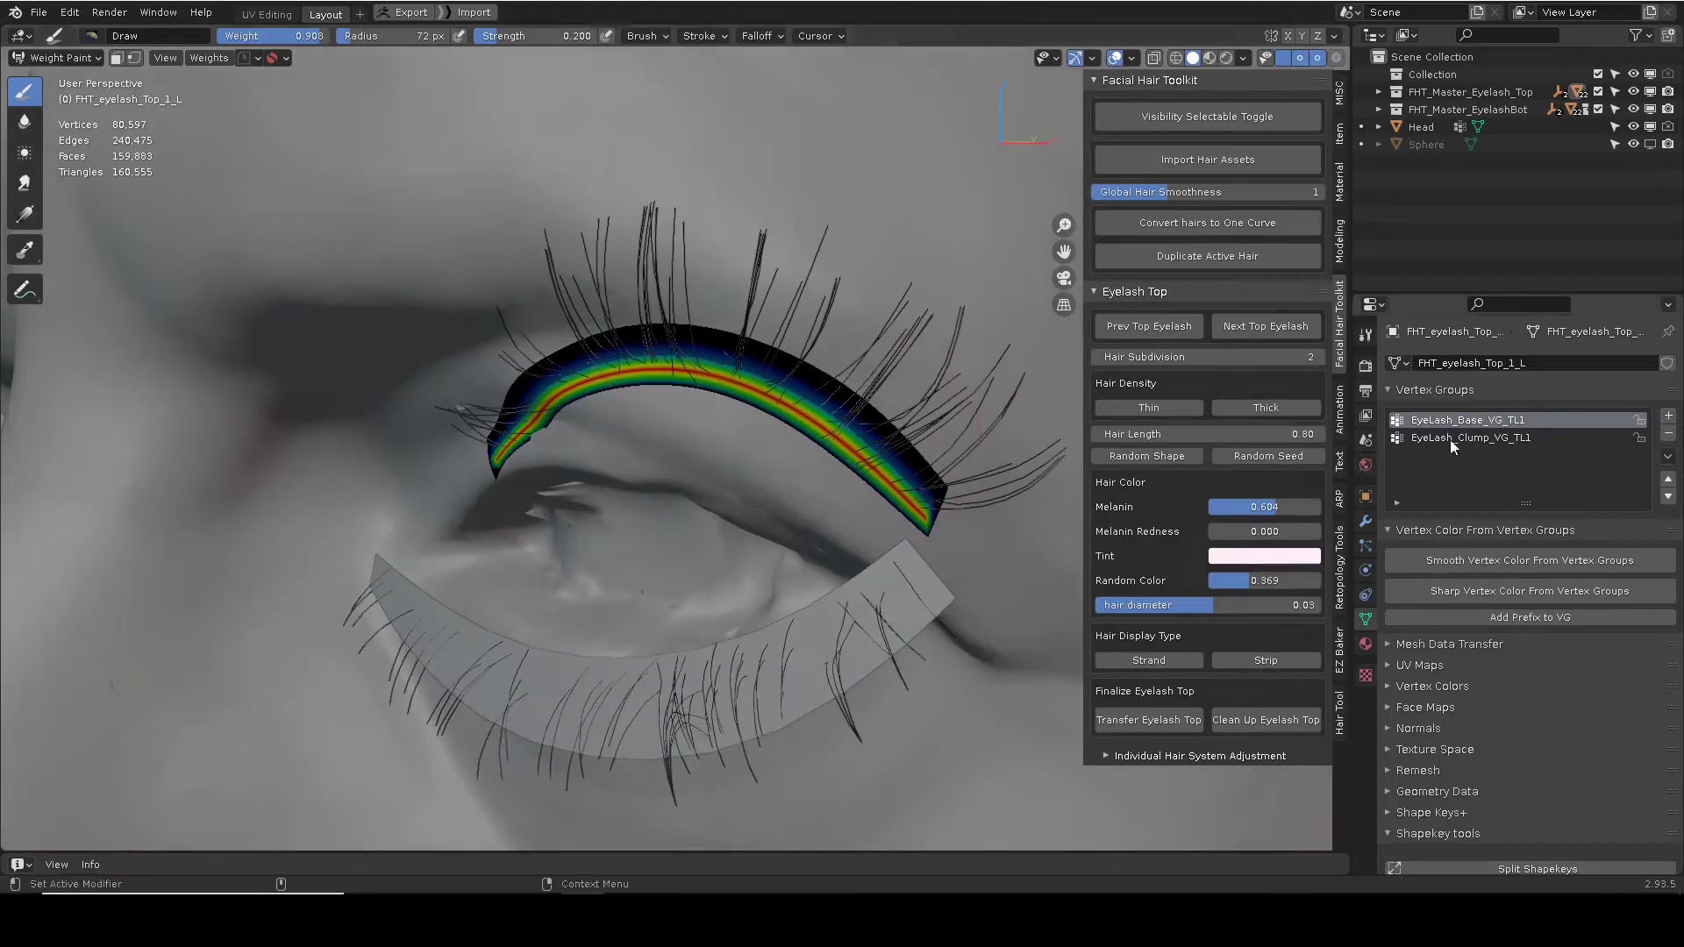
pyautogui.click(1366, 545)
pyautogui.press('Tab')
pyautogui.press('Tab')
pyautogui.scroll(-4, 819, 442)
# Reselect the upper lash strip and transfer the top eyelashes onto the head.
pyautogui.click(919, 360)
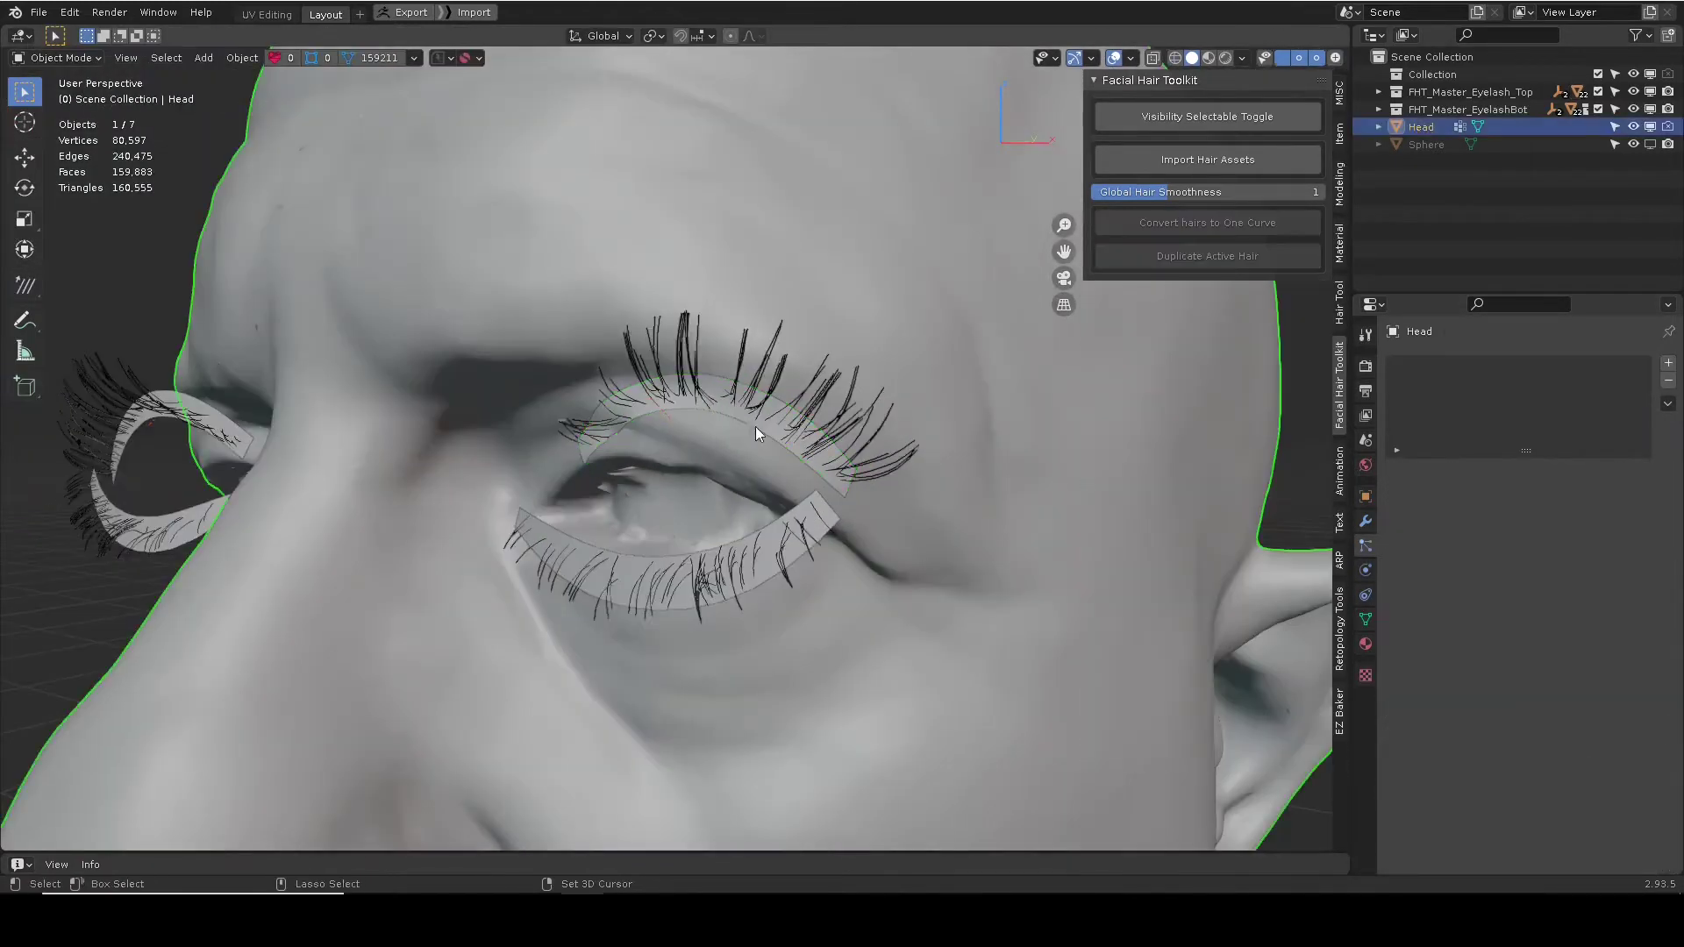
pyautogui.click(767, 451)
pyautogui.moveTo(772, 456); pyautogui.dragTo(842, 465, button='middle')
pyautogui.click(1237, 719)
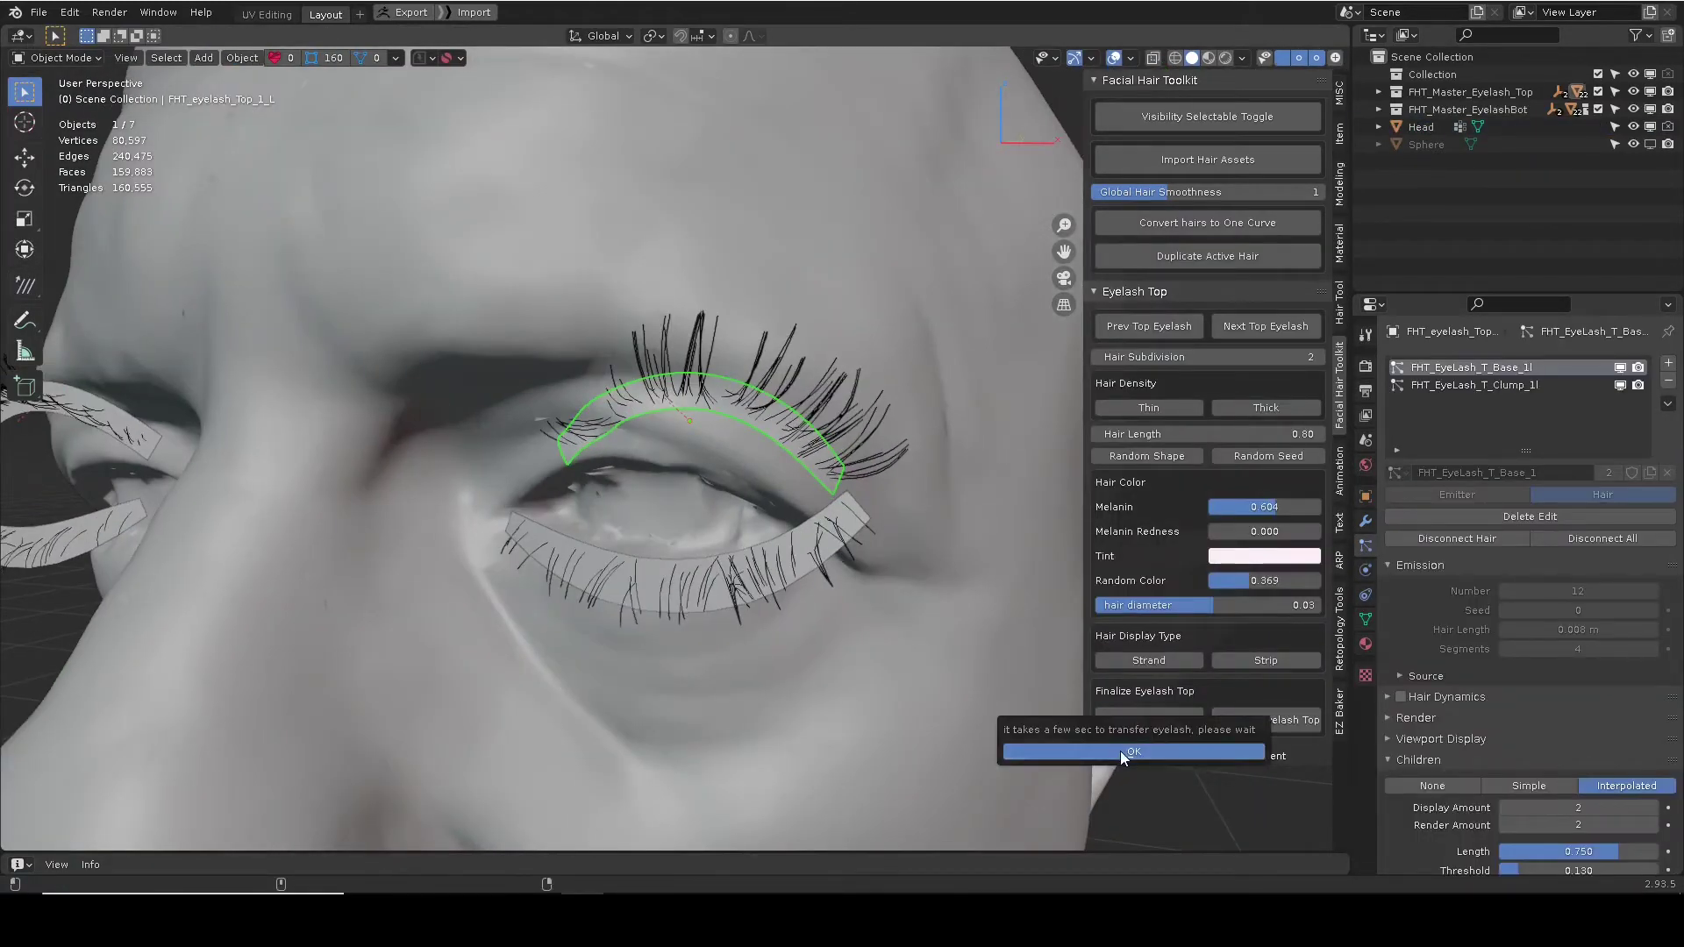
pyautogui.moveTo(823, 450); pyautogui.dragTo(411, 413, button='middle')
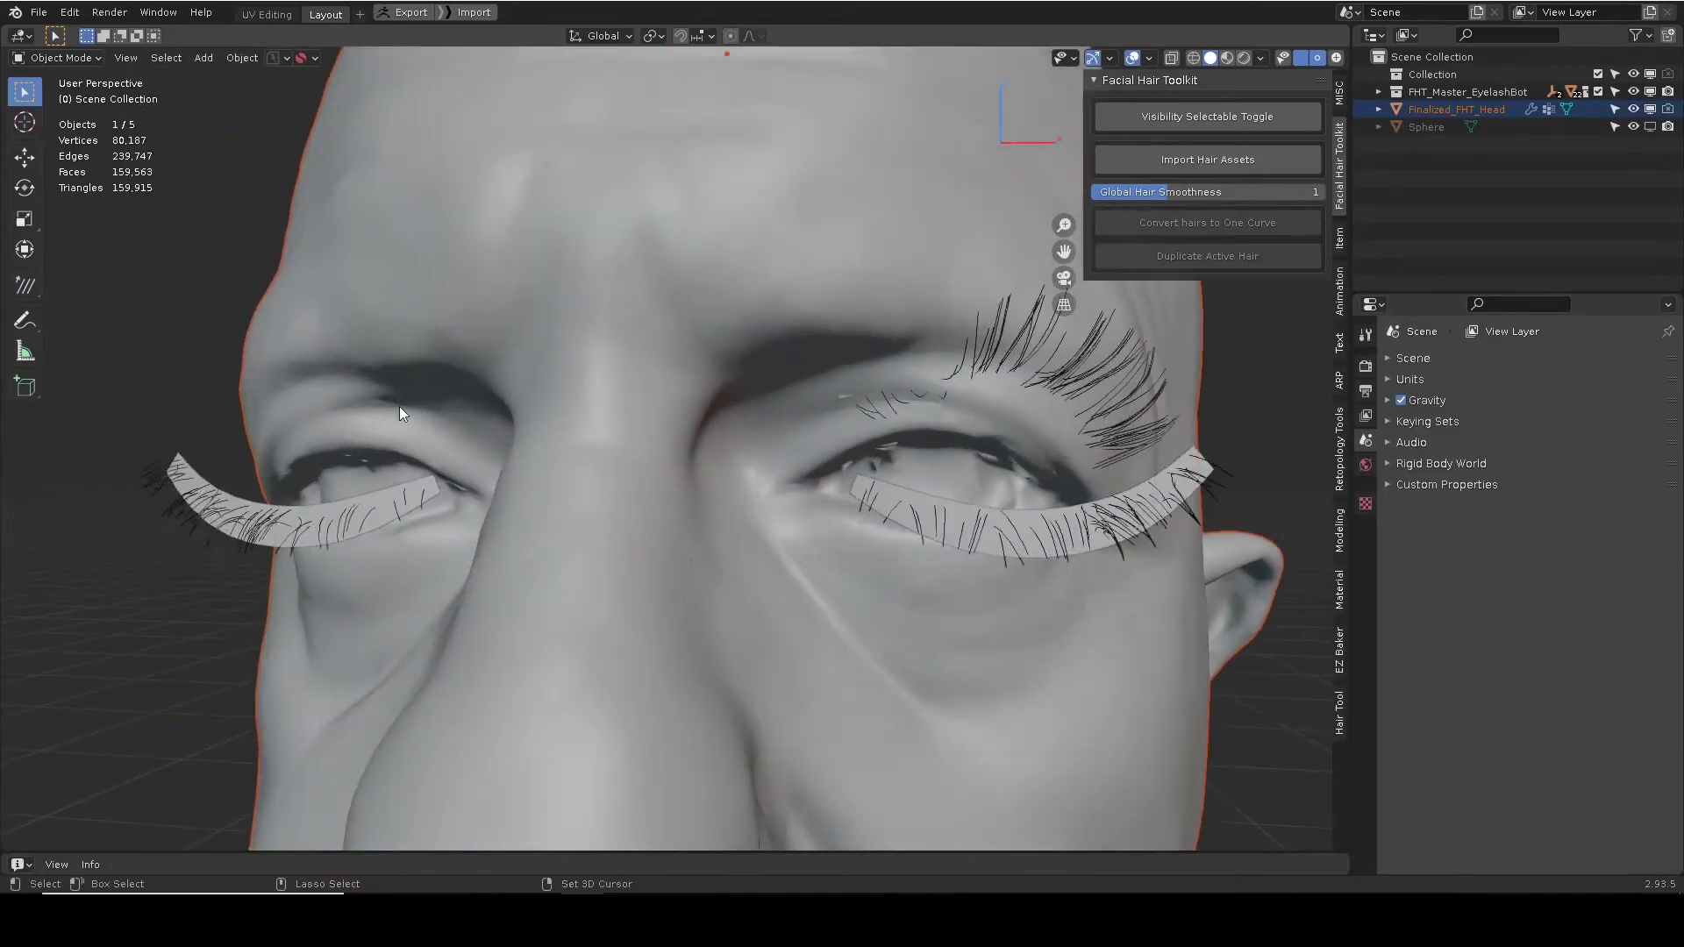
# Show the bottom lash placement control and set its target to Finalized_FHT_Head.
pyautogui.moveTo(808, 402); pyautogui.dragTo(691, 450, button='middle')
pyautogui.click(667, 401)
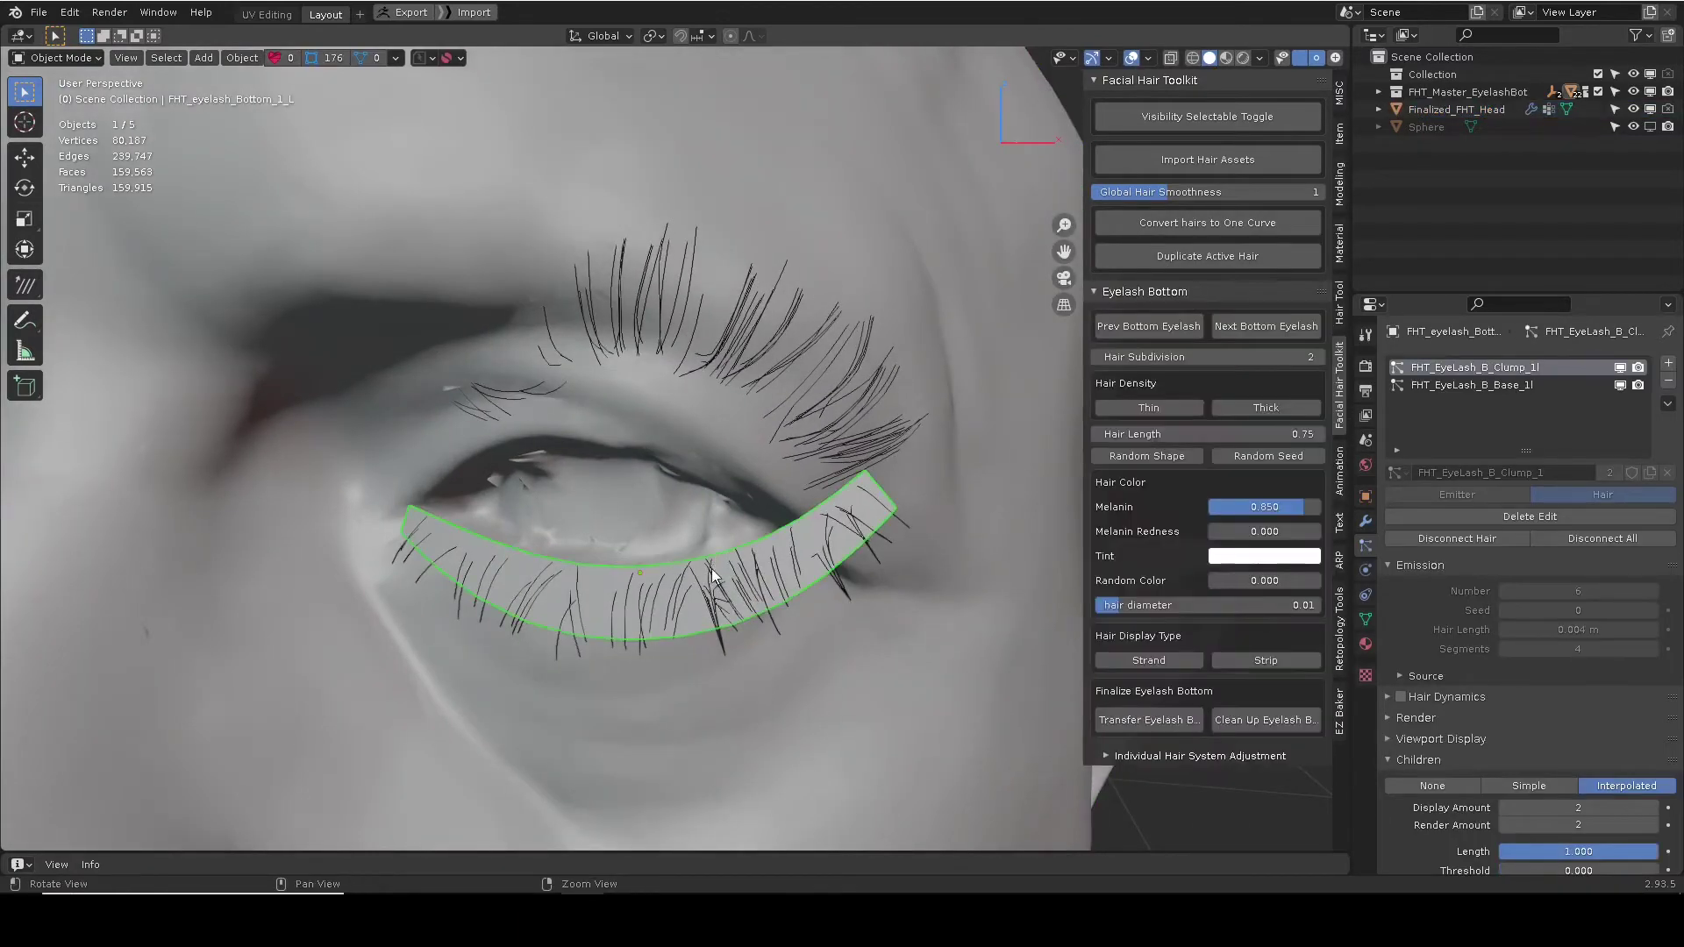
pyautogui.moveTo(707, 603)
pyautogui.mouseDown(button='middle')
pyautogui.moveTo(667, 606)
pyautogui.moveTo(713, 604)
pyautogui.mouseUp(button='middle')
pyautogui.click(711, 578)
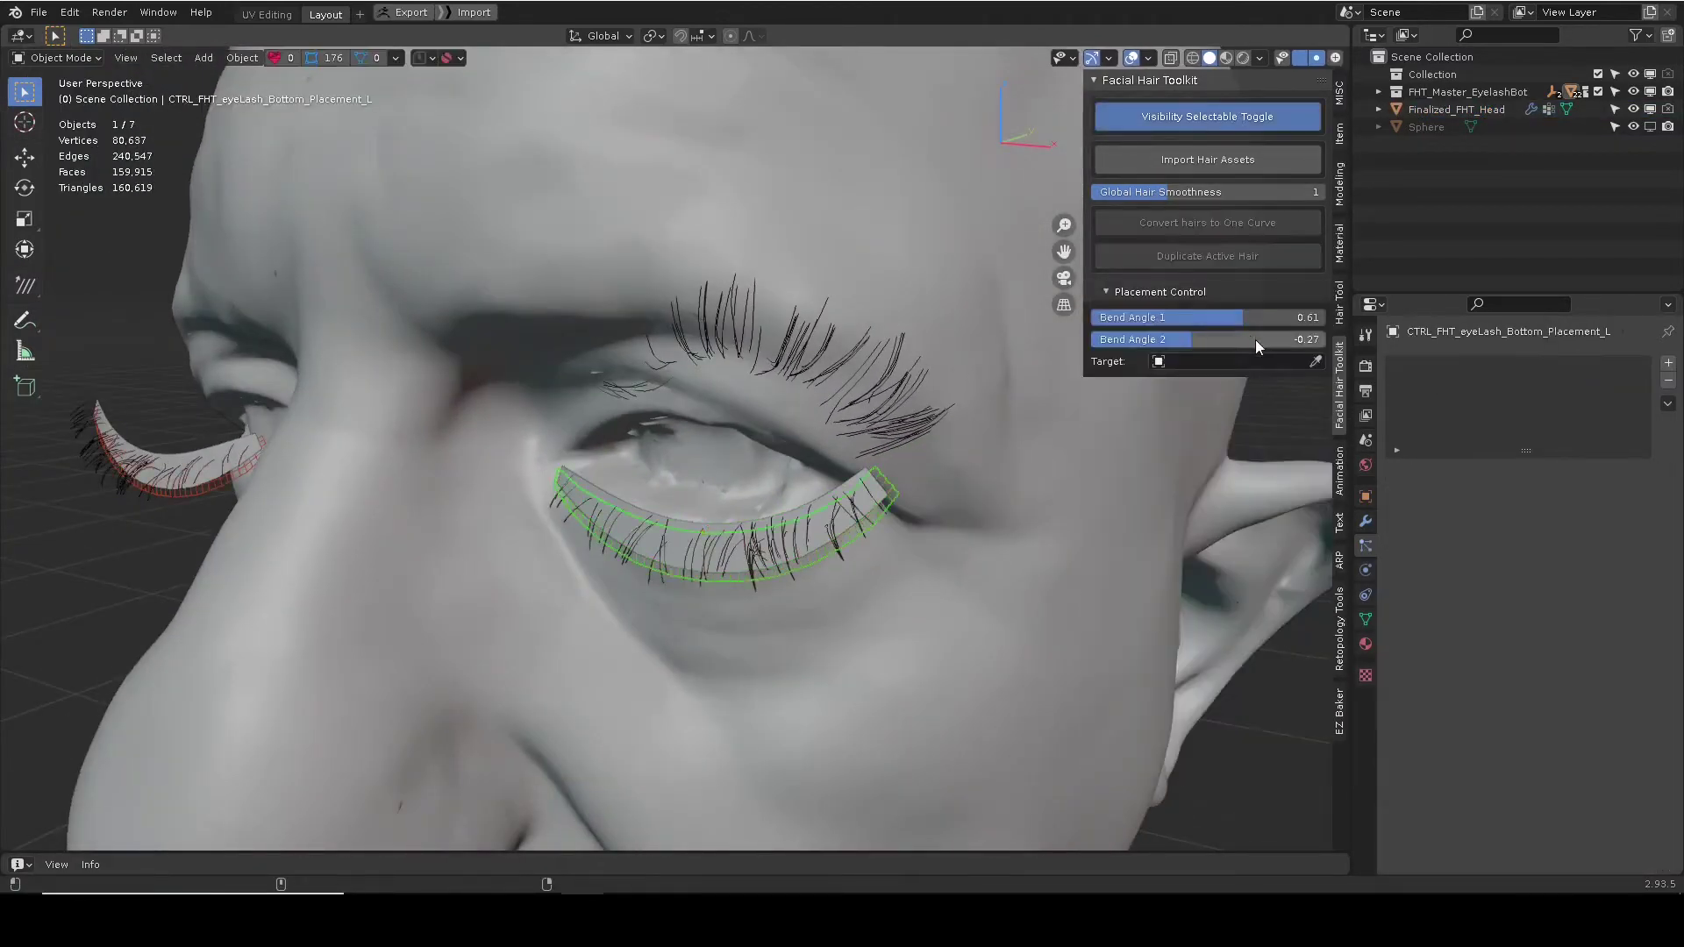
pyautogui.click(1316, 361)
pyautogui.click(831, 568)
# Move the bottom lash placement control against the lower eyelid and hide the placement controls.
pyautogui.press('g')
pyautogui.moveTo(703, 541); pyautogui.dragTo(641, 592)
pyautogui.click(641, 592)
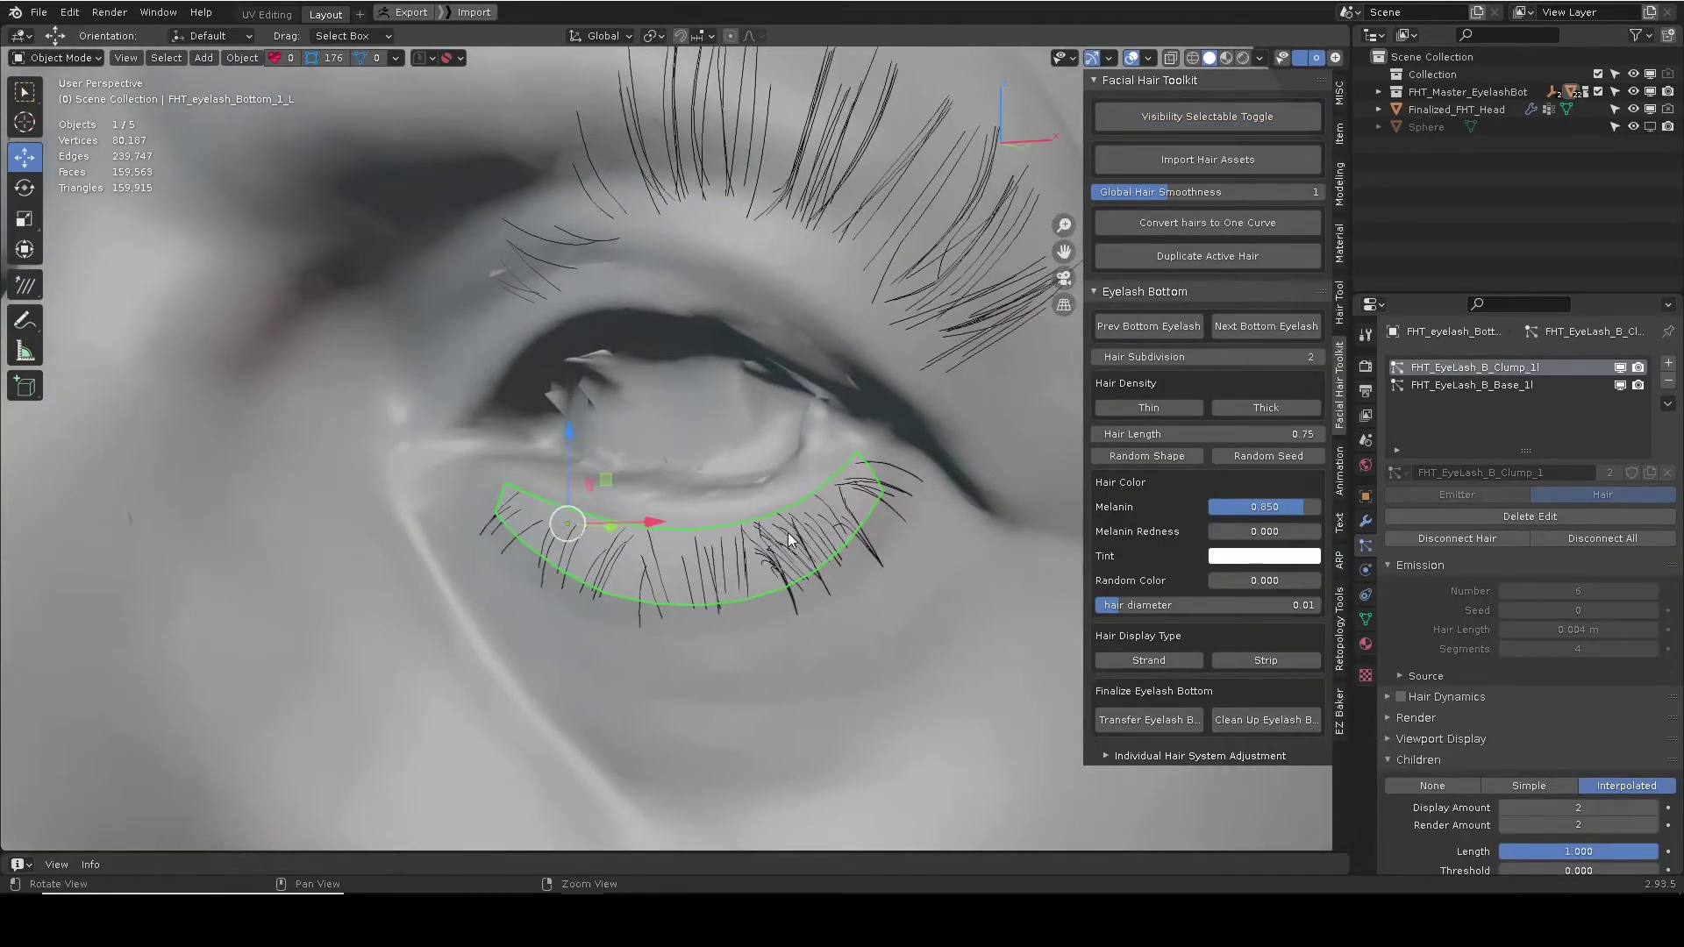
# Switch the bottom eyelash to the second style and finalize it with Clean Up Eyelash Bottom.
pyautogui.click(1248, 320)
pyautogui.click(1247, 321)
pyautogui.click(1247, 320)
pyautogui.click(1259, 334)
pyautogui.click(1259, 334)
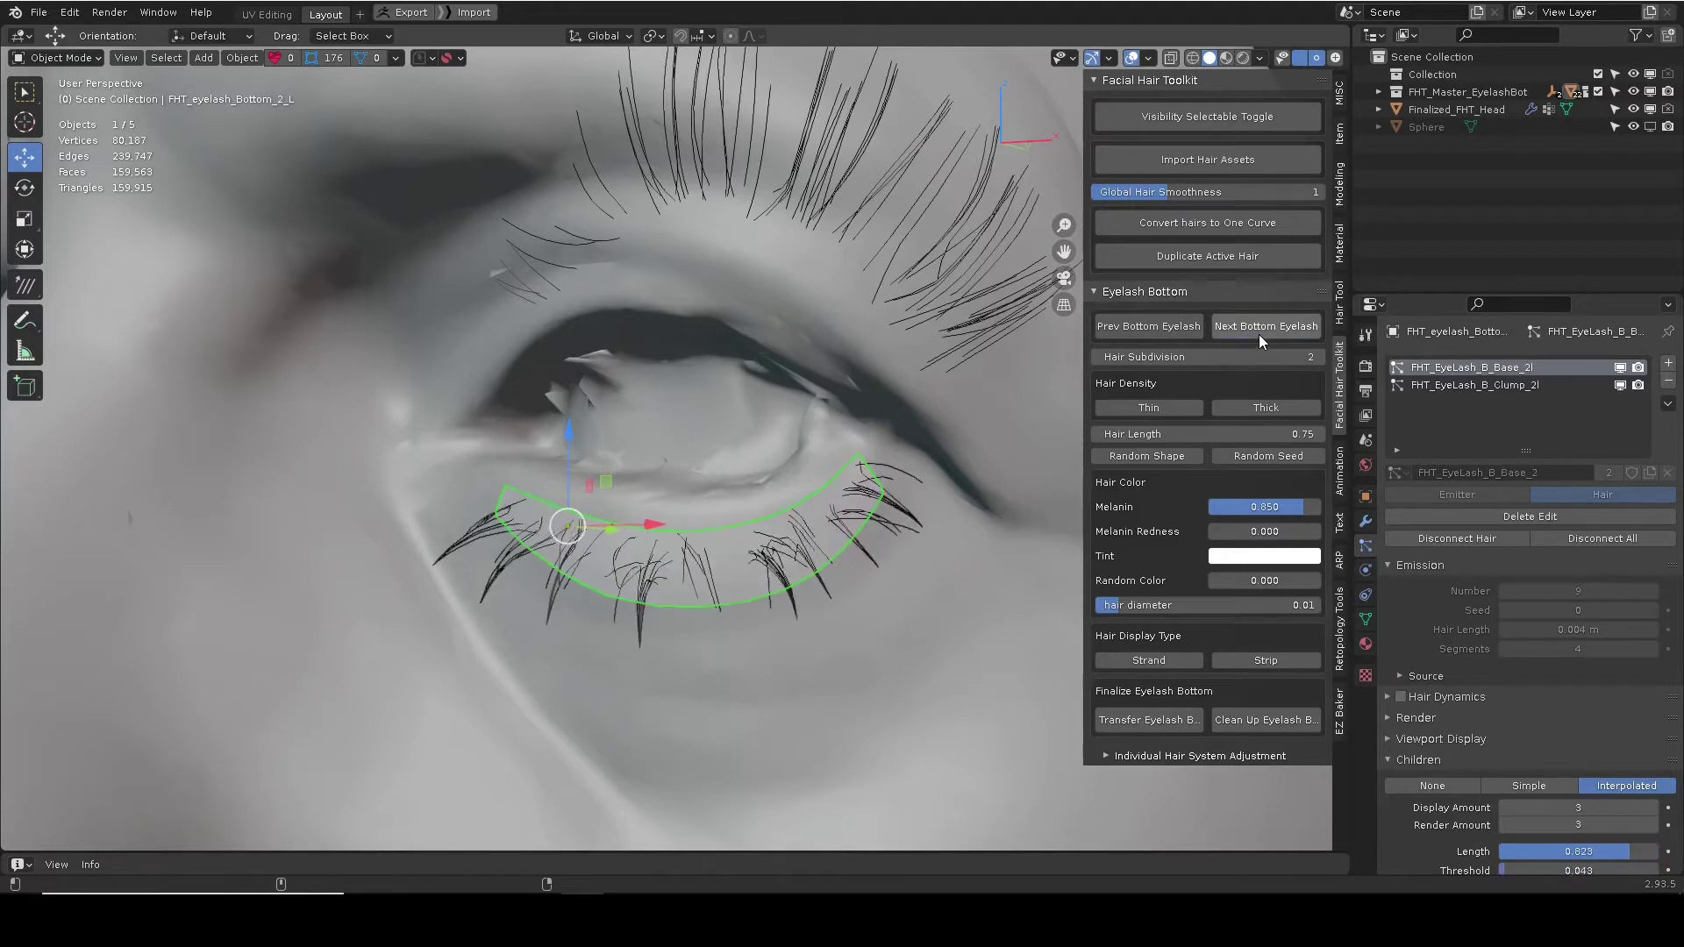
pyautogui.click(1244, 719)
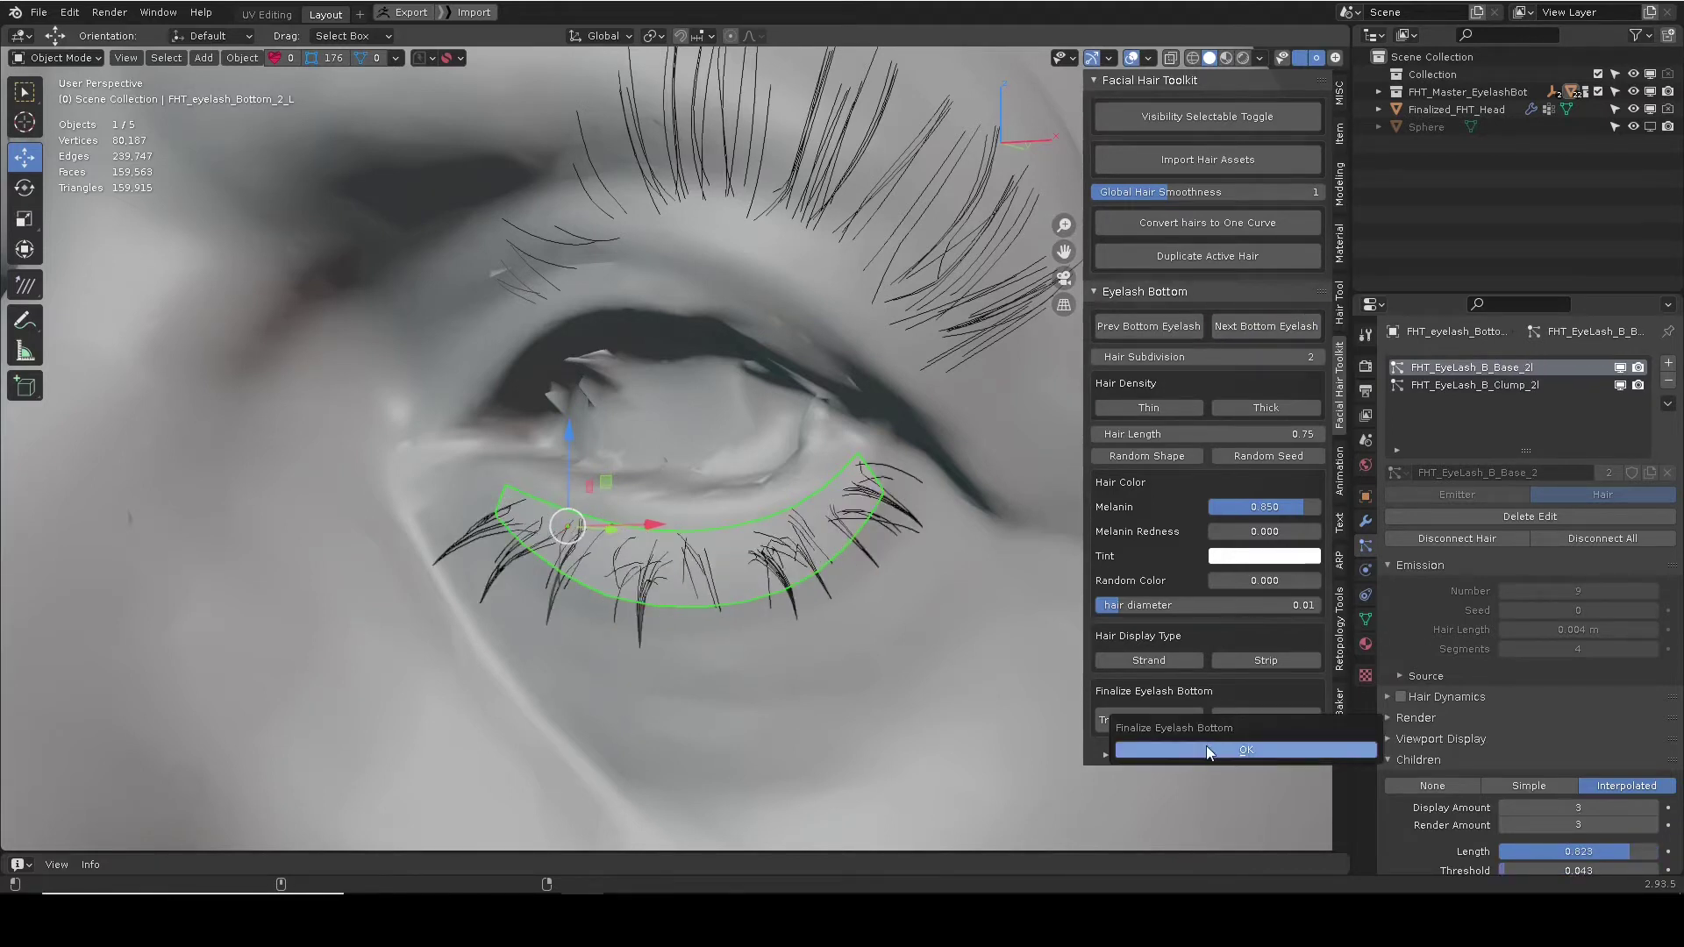
pyautogui.press('Return')
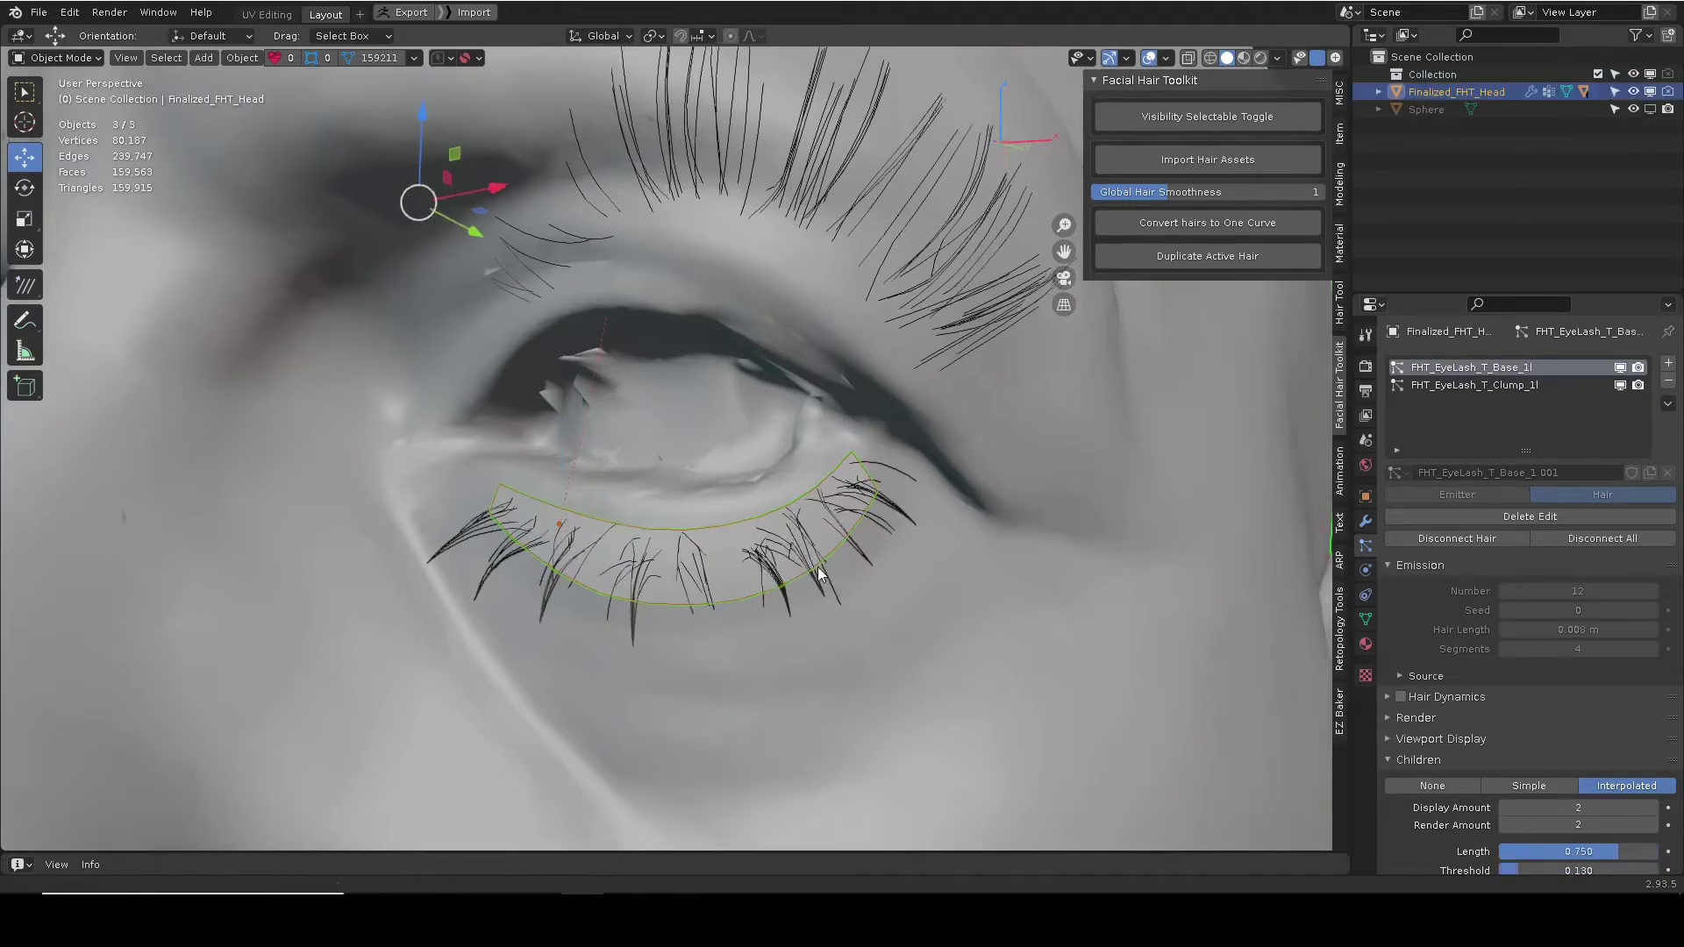
# Select the finalized head and try moving it along the X axis together with its lashes.
pyautogui.scroll(-4, 822, 577)
pyautogui.moveTo(822, 577); pyautogui.dragTo(878, 625, button='middle')
pyautogui.press('g')
pyautogui.click(791, 530)
pyautogui.scroll(-3, 793, 553)
pyautogui.click(799, 587)
pyautogui.moveTo(759, 434); pyautogui.dragTo(765, 502, button='middle')
pyautogui.keyDown('shift'); pyautogui.moveTo(816, 416); pyautogui.dragTo(787, 507, button='middle'); pyautogui.keyUp('shift')
pyautogui.scroll(-2, 788, 507)
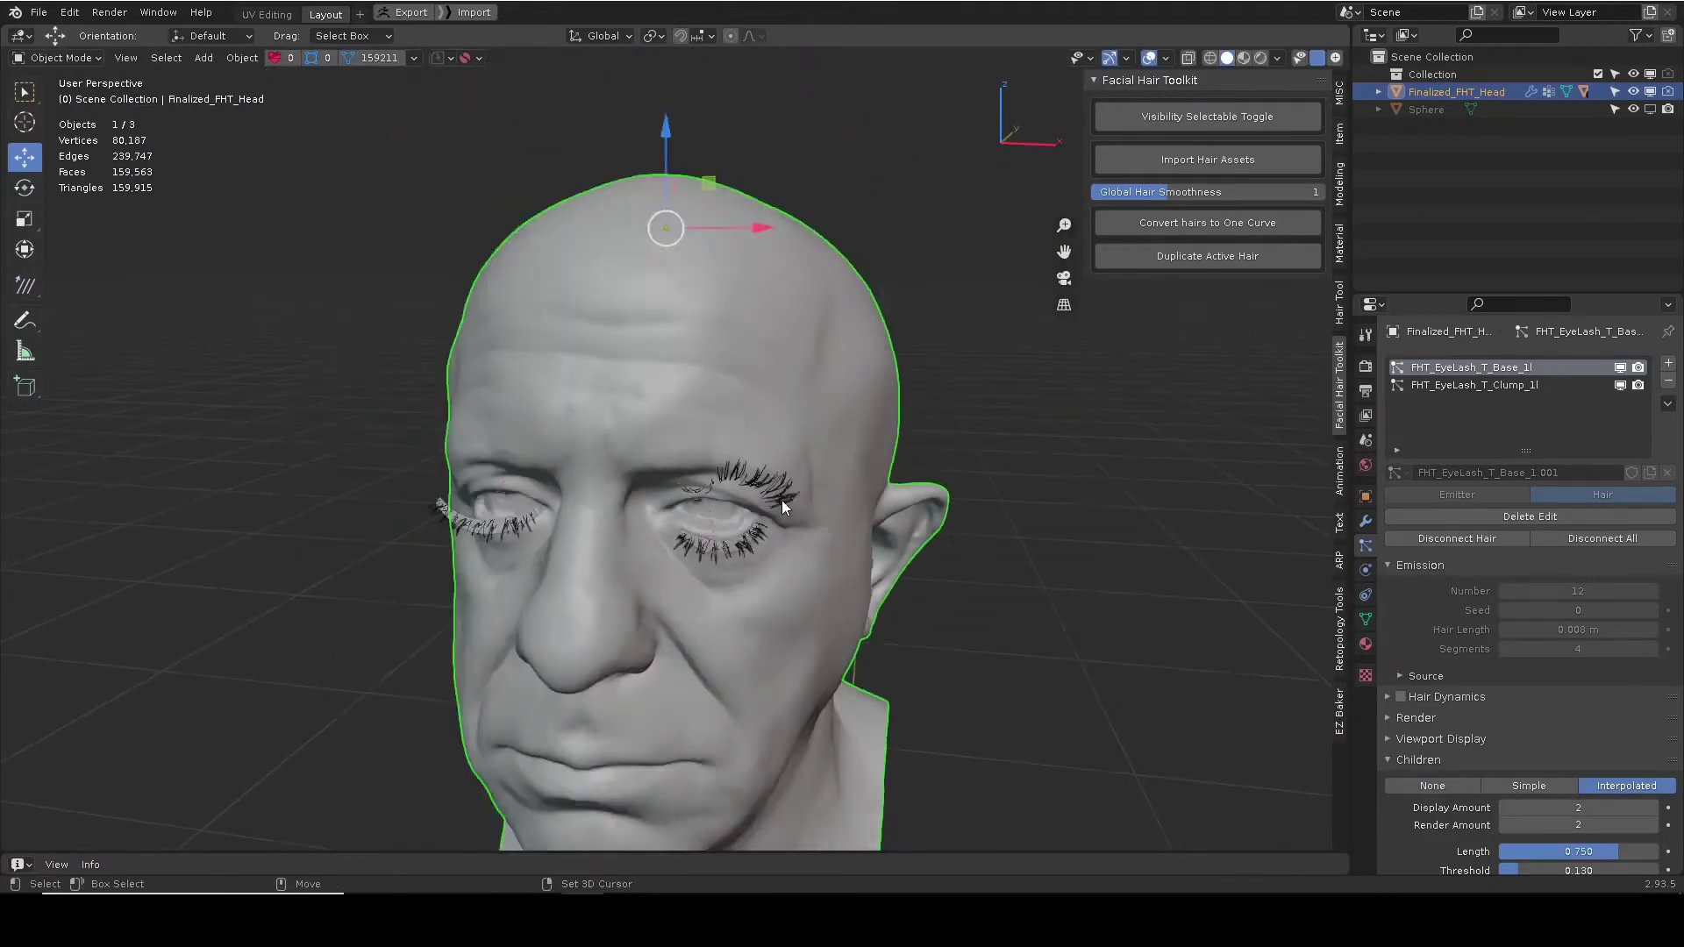
pyautogui.moveTo(766, 223); pyautogui.dragTo(675, 238)
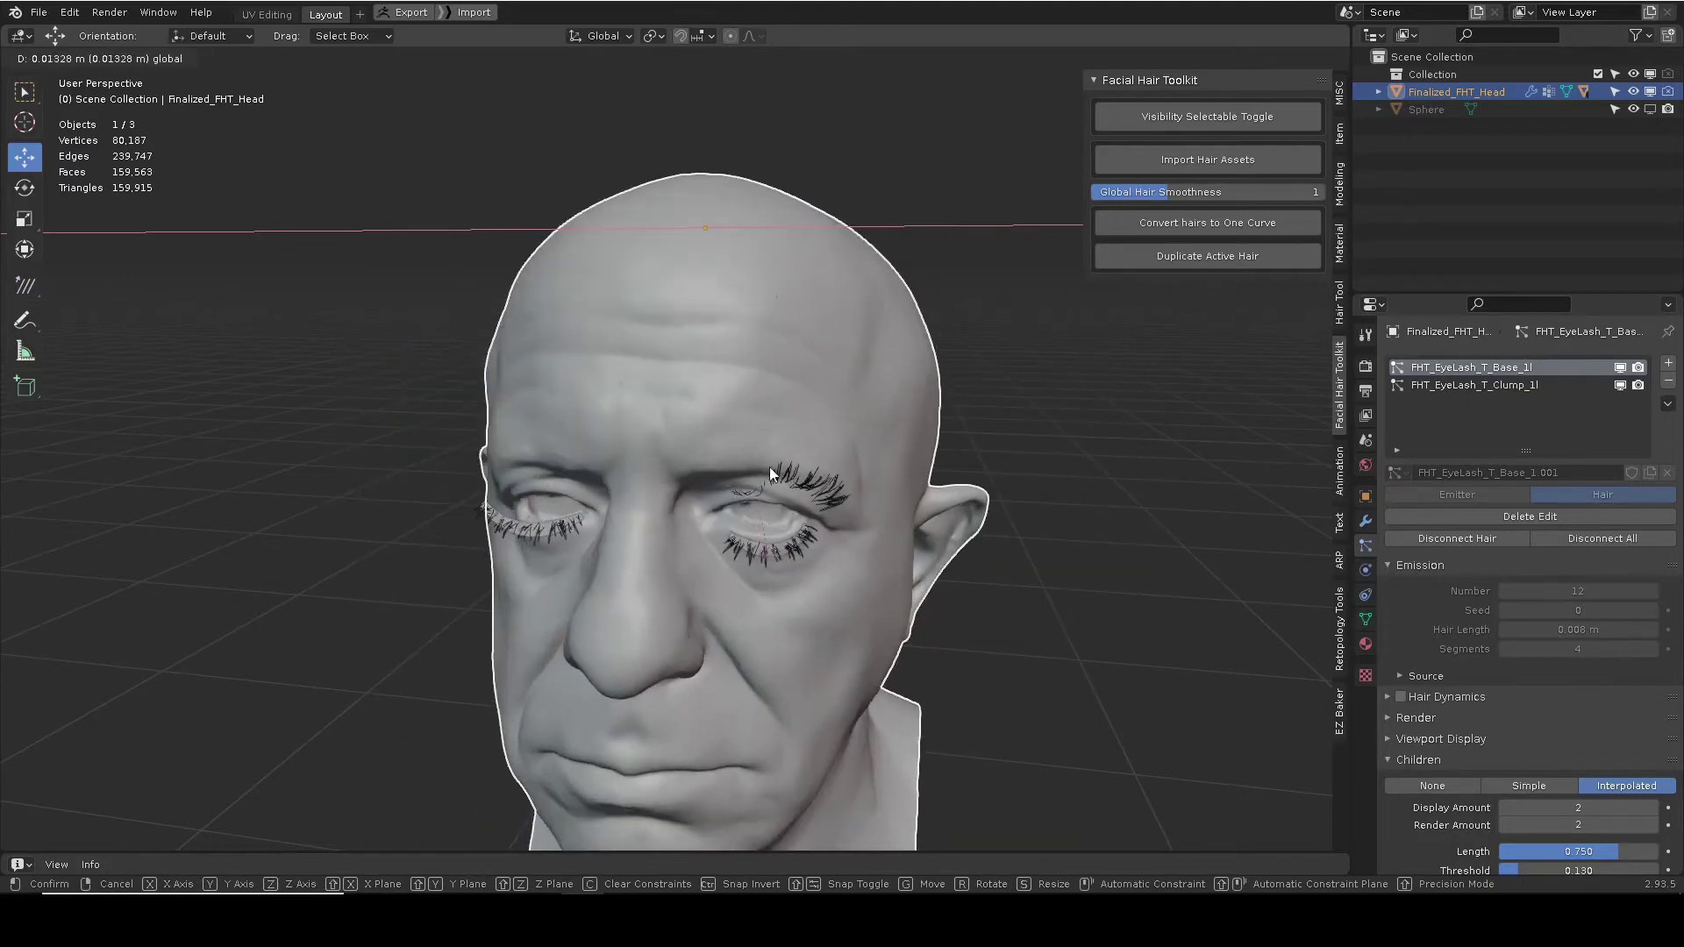
pyautogui.click(772, 451)
# Select the cleaned-up bottom lash and examine the Viewport Display and Children settings of its base hair system.
pyautogui.scroll(2, 799, 522)
pyautogui.scroll(5, 739, 481)
pyautogui.click(725, 486)
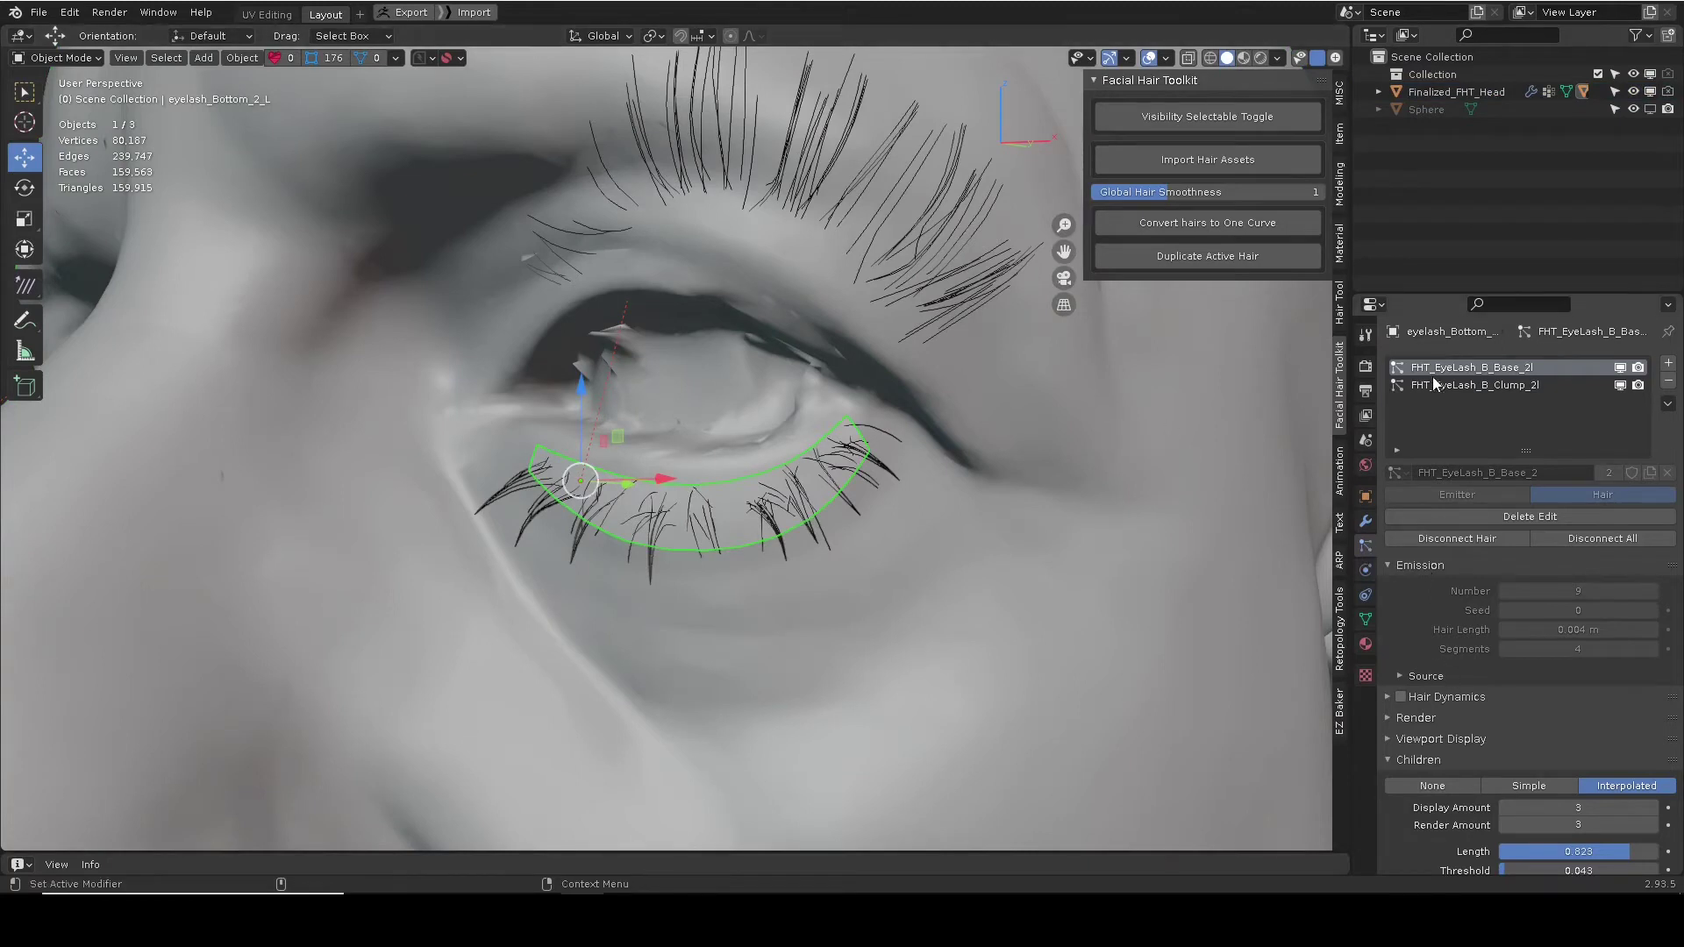
pyautogui.scroll(-1, 1434, 685)
pyautogui.click(1433, 600)
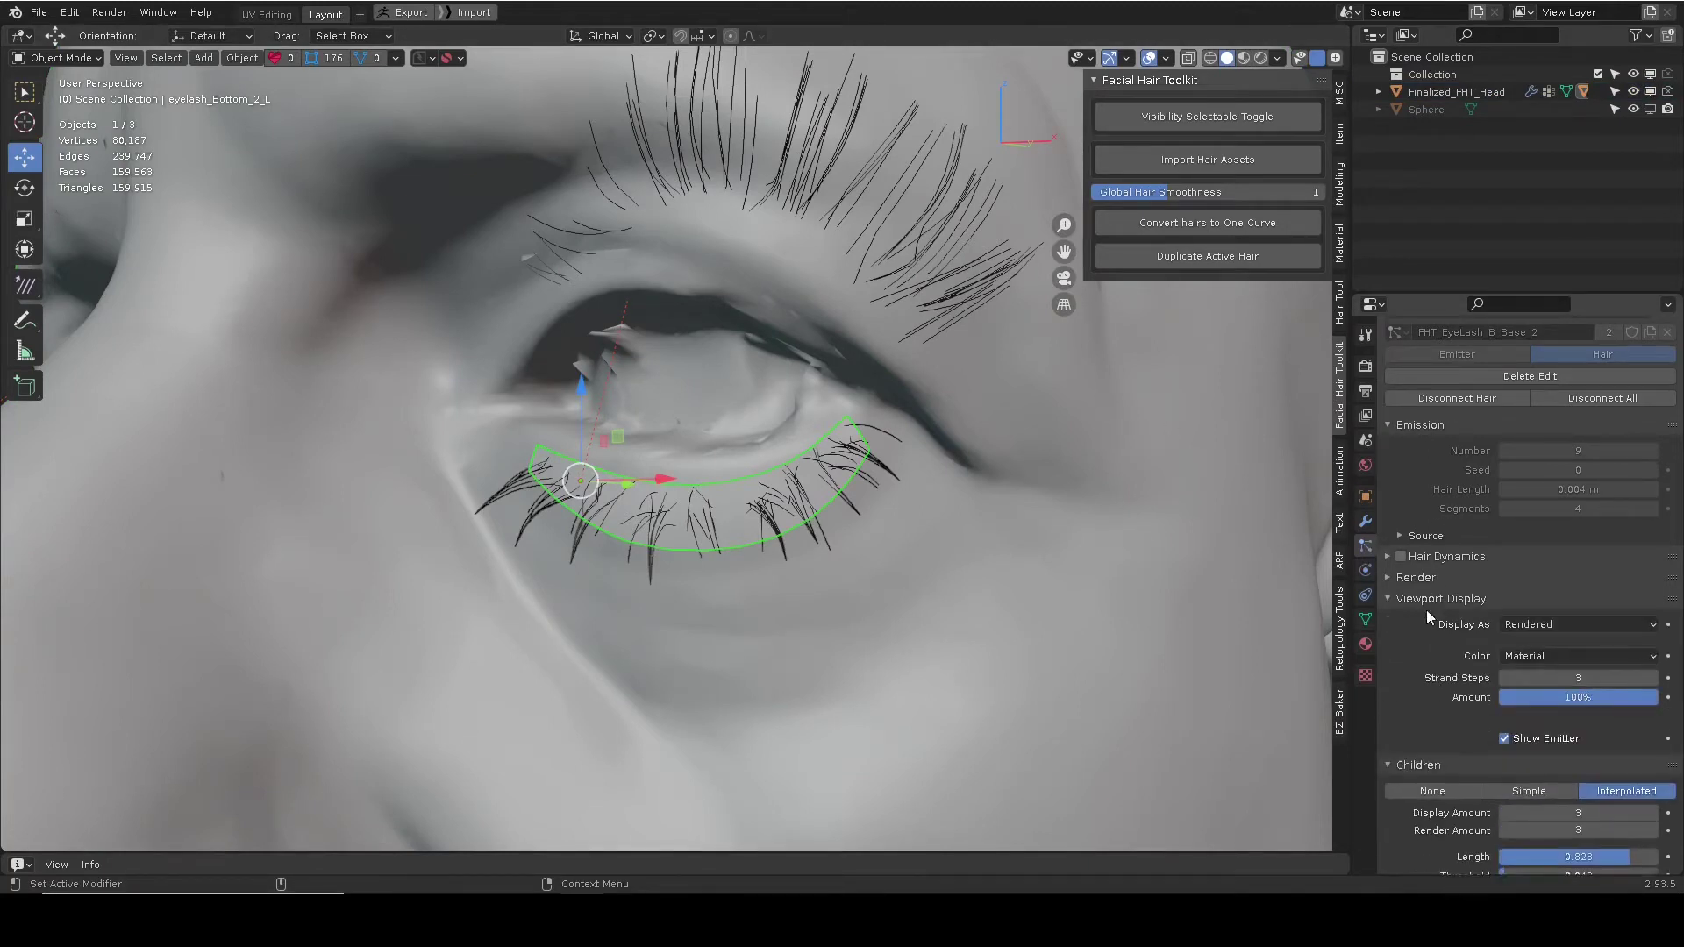
pyautogui.scroll(-2, 1439, 606)
pyautogui.click(1508, 665)
# Set the beard placement control's target to Sphere and hide the placement controls.
pyautogui.click(968, 561)
pyautogui.moveTo(930, 548); pyautogui.dragTo(689, 525, button='middle')
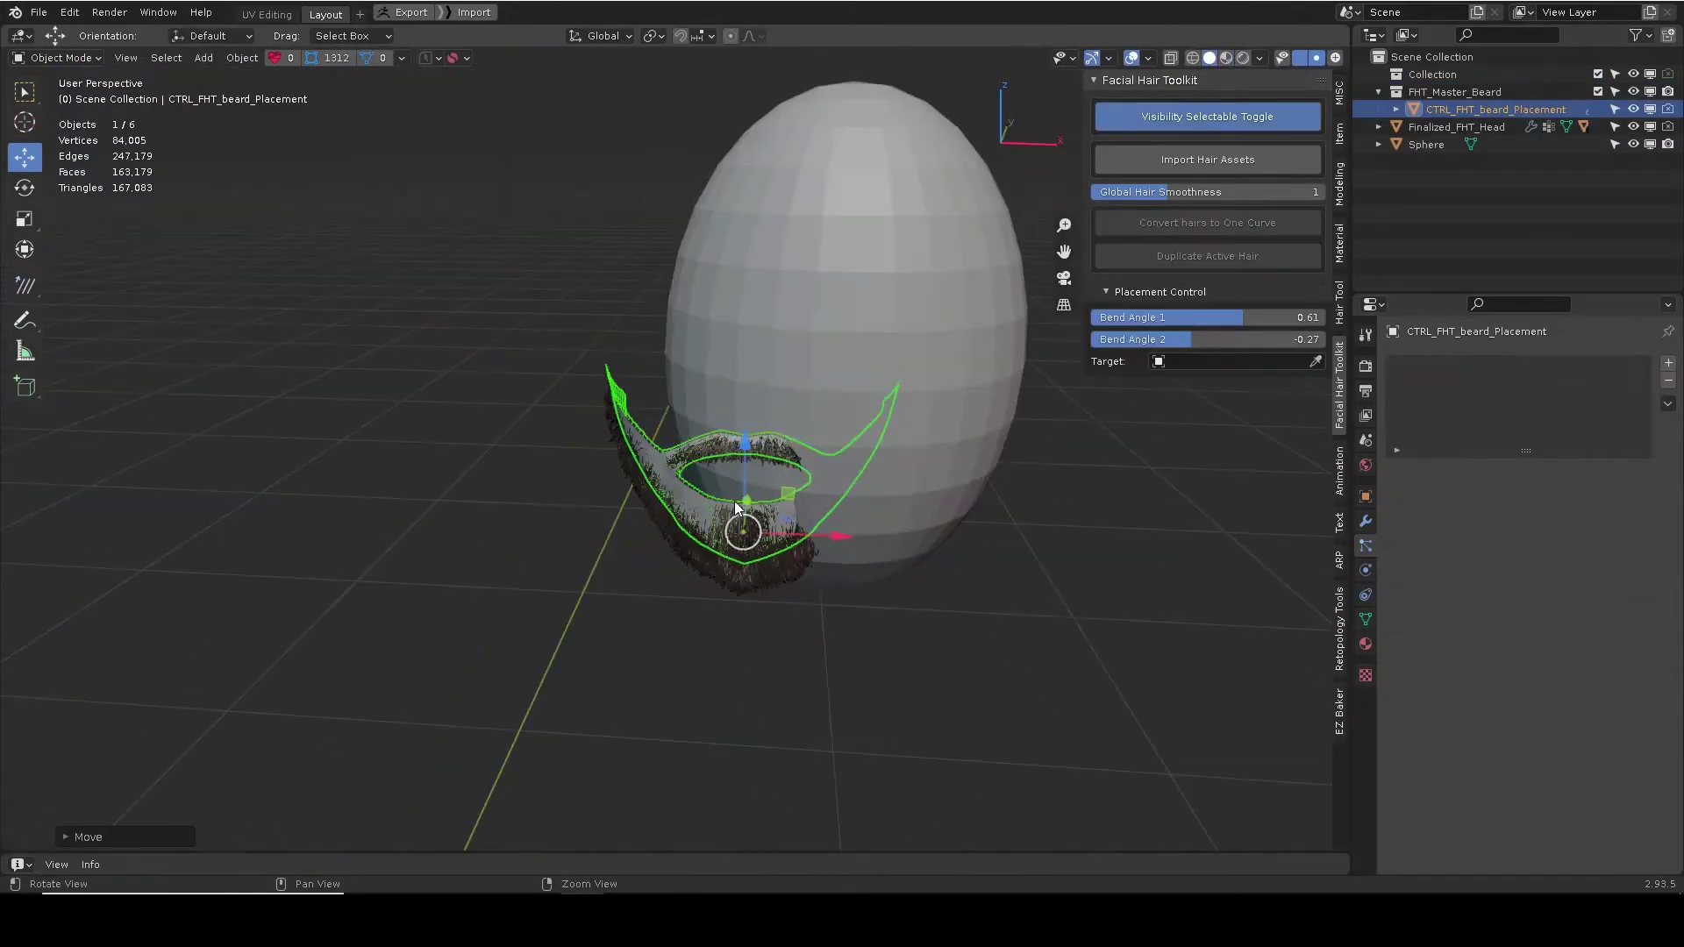
pyautogui.moveTo(737, 507); pyautogui.dragTo(842, 518)
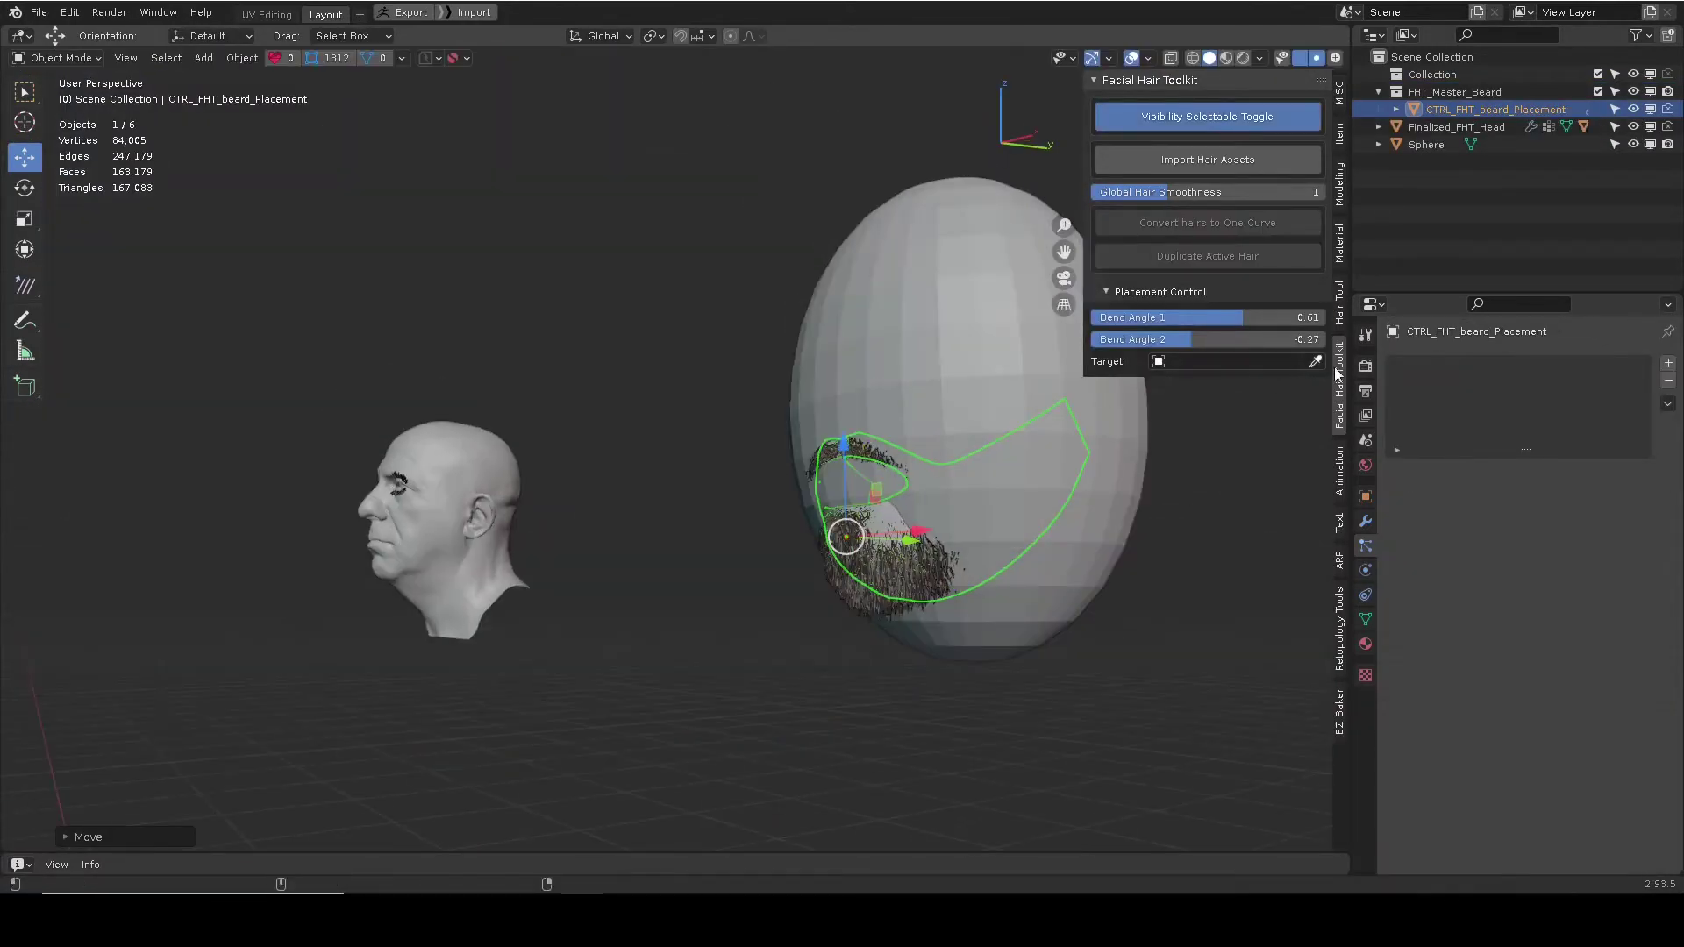
pyautogui.click(1316, 361)
pyautogui.click(1086, 516)
pyautogui.scroll(4, 865, 489)
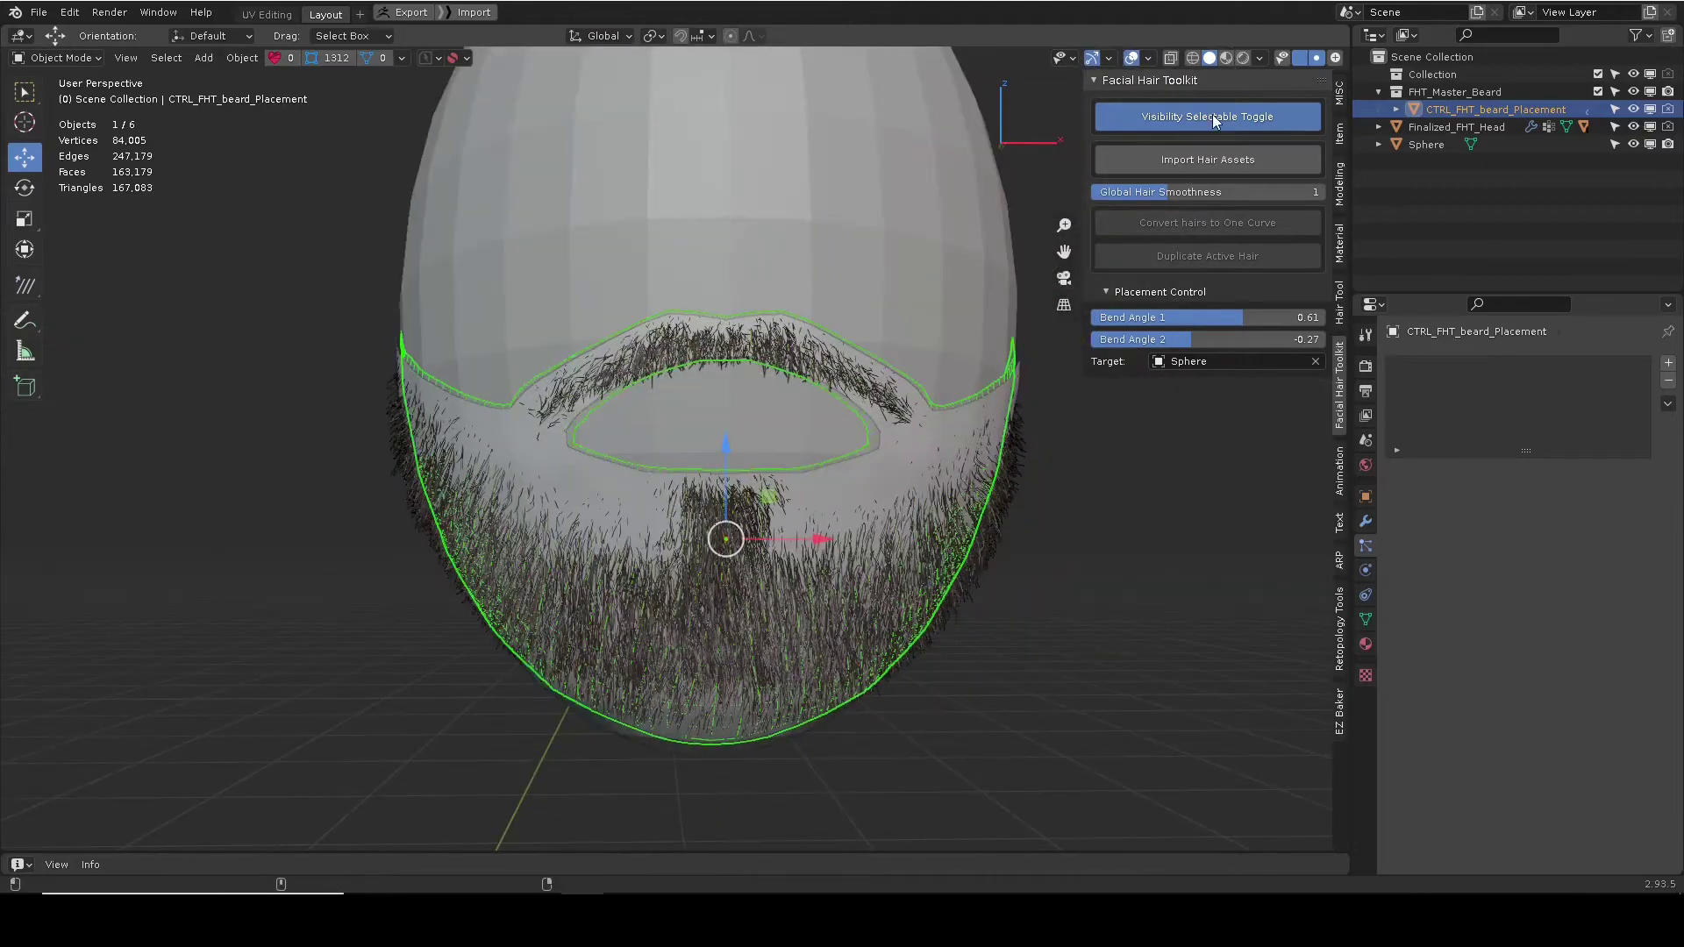
pyautogui.click(1207, 116)
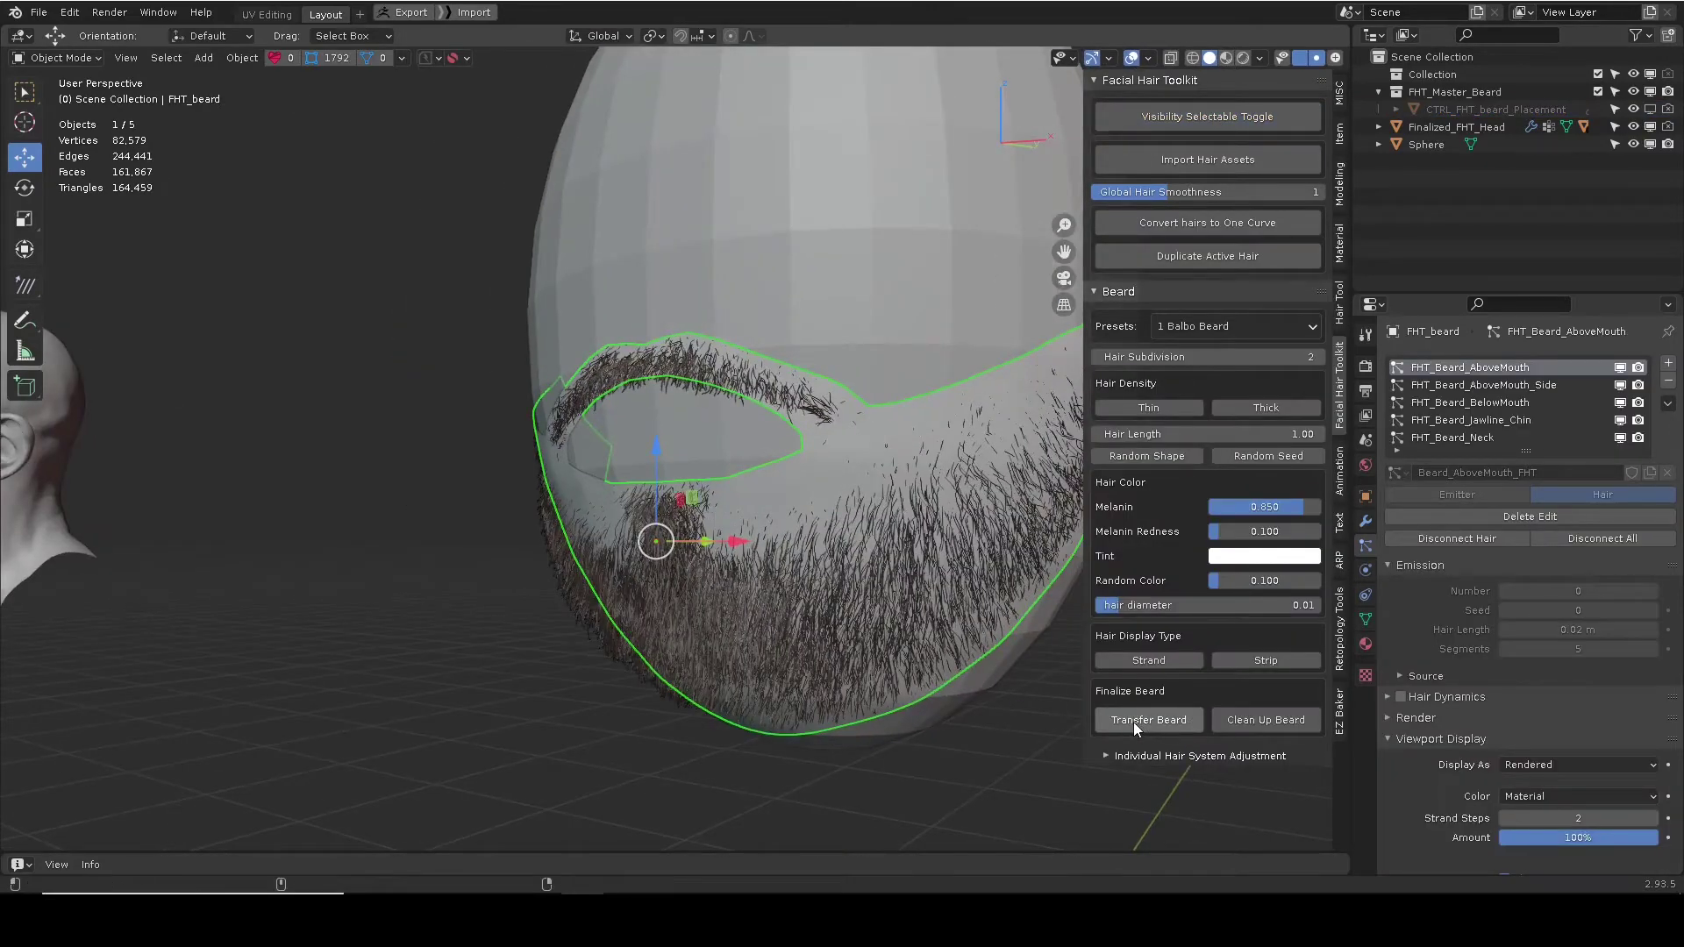
# Transfer the 1 Balbo Beard preset onto the sphere.
pyautogui.click(1136, 721)
pyautogui.click(1366, 620)
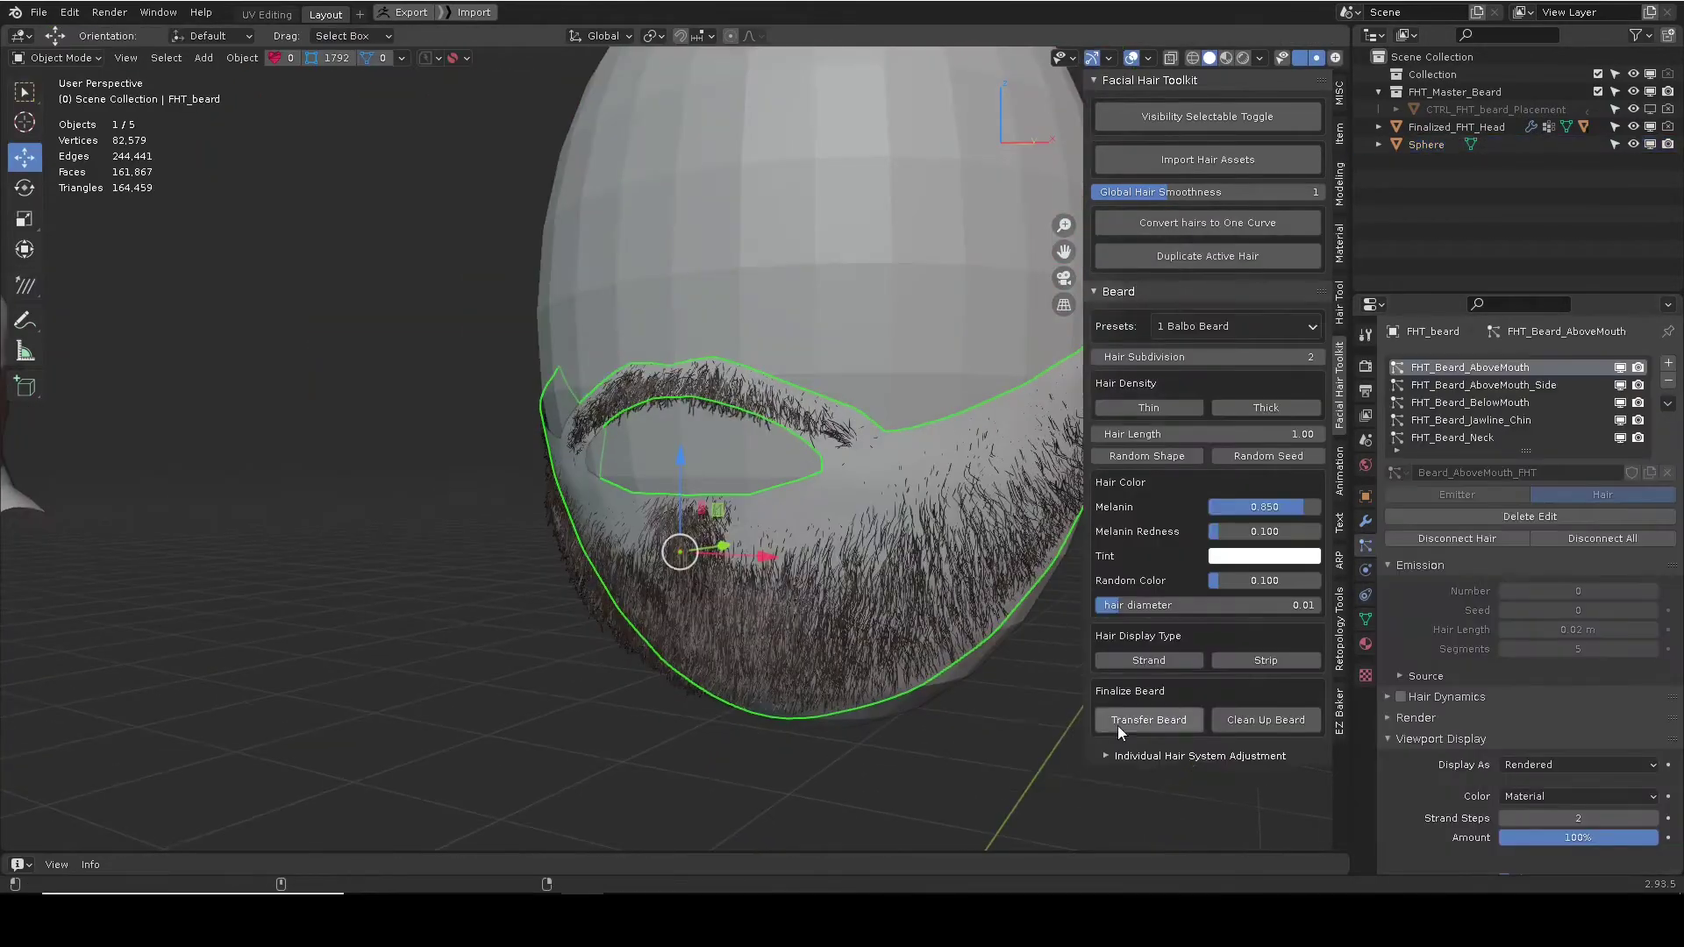
pyautogui.click(1129, 725)
pyautogui.click(1136, 758)
pyautogui.moveTo(1044, 649); pyautogui.dragTo(867, 456, button='middle')
pyautogui.press('w')
pyautogui.click(1245, 551)
pyautogui.moveTo(1246, 551); pyautogui.dragTo(1272, 548, button='middle')
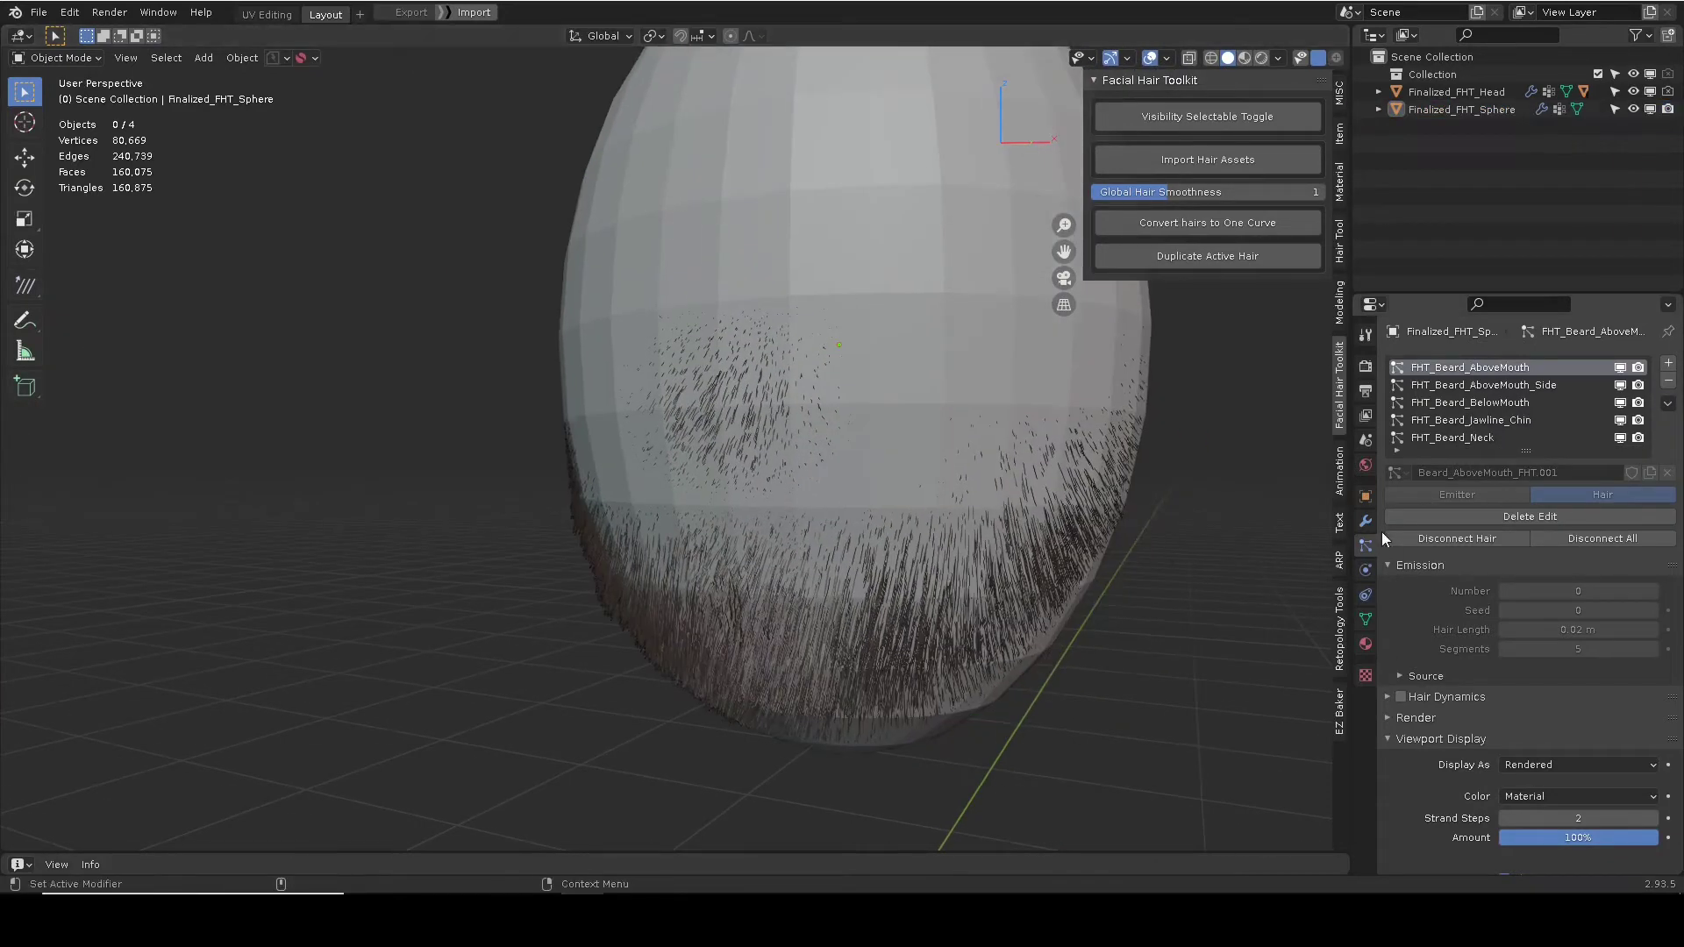
# Import the simple beard hair asset.
pyautogui.click(1192, 158)
pyautogui.click(1183, 366)
pyautogui.click(1166, 410)
# Move the simple beard's placement control over to the lower front of the sphere.
pyautogui.moveTo(716, 518); pyautogui.dragTo(307, 507, button='middle')
pyautogui.click(200, 524)
pyautogui.click(25, 158)
pyautogui.moveTo(161, 537); pyautogui.dragTo(765, 579)
pyautogui.press('KP_Decimal')
pyautogui.moveTo(684, 557); pyautogui.dragTo(770, 539, button='middle')
pyautogui.moveTo(771, 540); pyautogui.dragTo(763, 540)
pyautogui.moveTo(600, 517); pyautogui.dragTo(800, 515, button='middle')
pyautogui.scroll(3, 800, 516)
pyautogui.moveTo(594, 564); pyautogui.dragTo(564, 566)
# Set the simple beard placement control's target to Finalized_FHT_Sphere and hide the placement controls.
pyautogui.click(1316, 361)
pyautogui.click(521, 288)
pyautogui.moveTo(562, 350); pyautogui.dragTo(448, 355, button='middle')
pyautogui.click(1221, 119)
# Enter Particle Edit mode on the simple beard and bring its Children hair settings into view.
pyautogui.click(661, 521)
pyautogui.keyDown('shift'); pyautogui.moveTo(663, 519); pyautogui.dragTo(748, 449, button='middle'); pyautogui.keyUp('shift')
pyautogui.press('Tab')
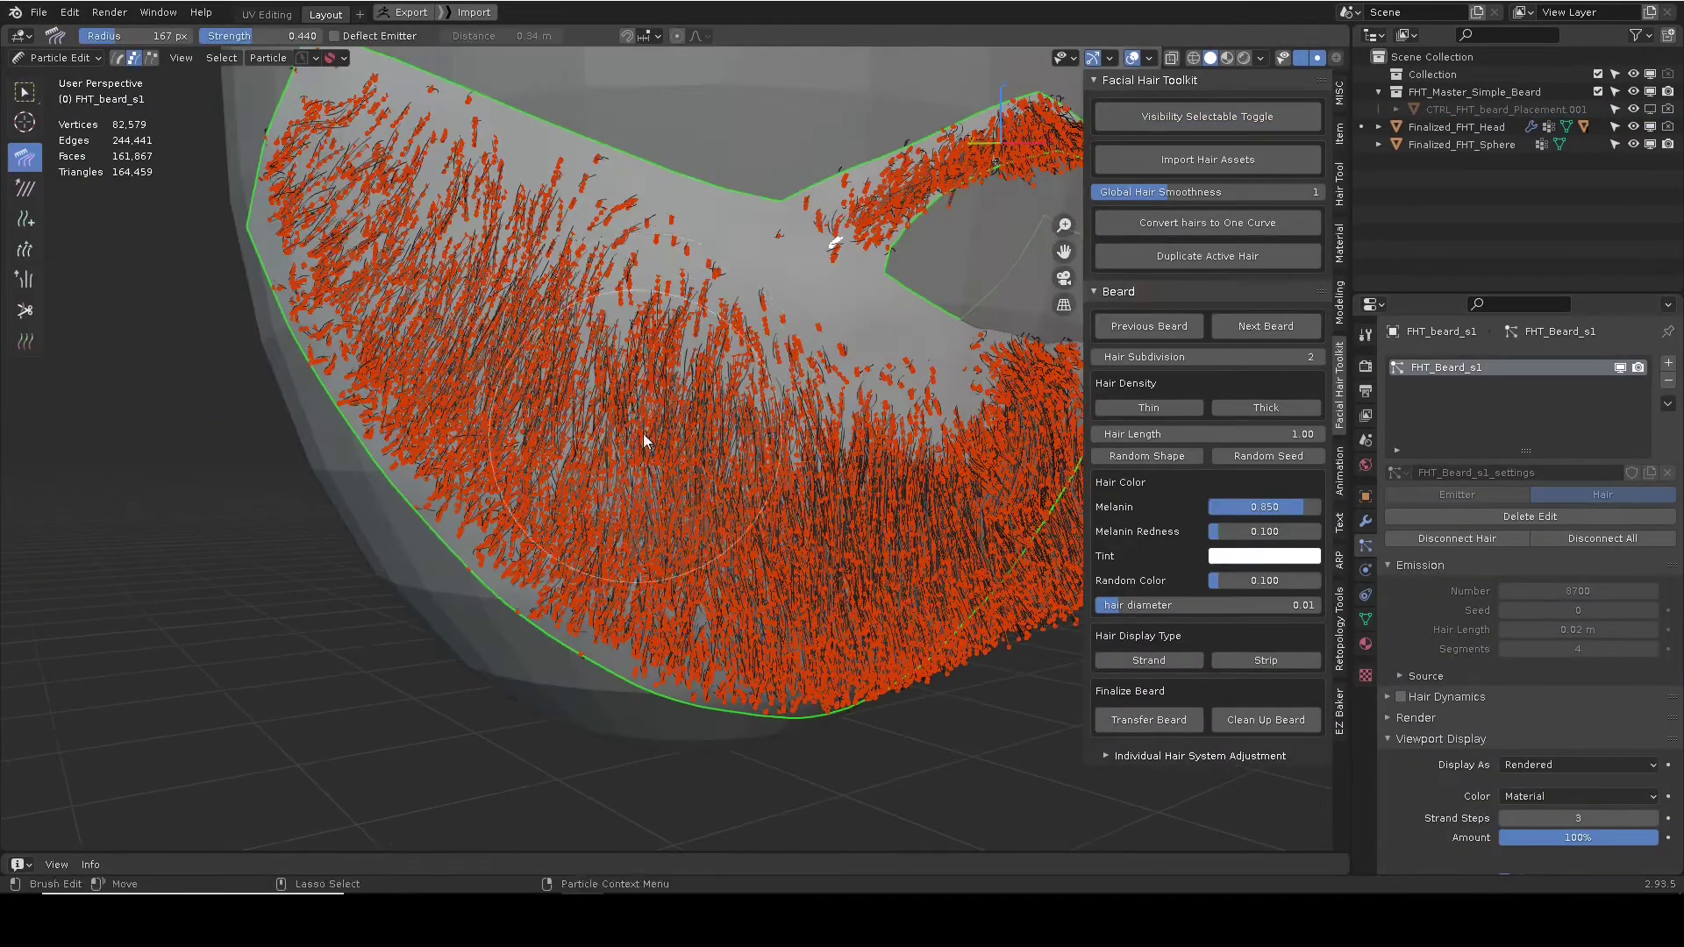
pyautogui.moveTo(644, 434); pyautogui.dragTo(706, 365, button='middle')
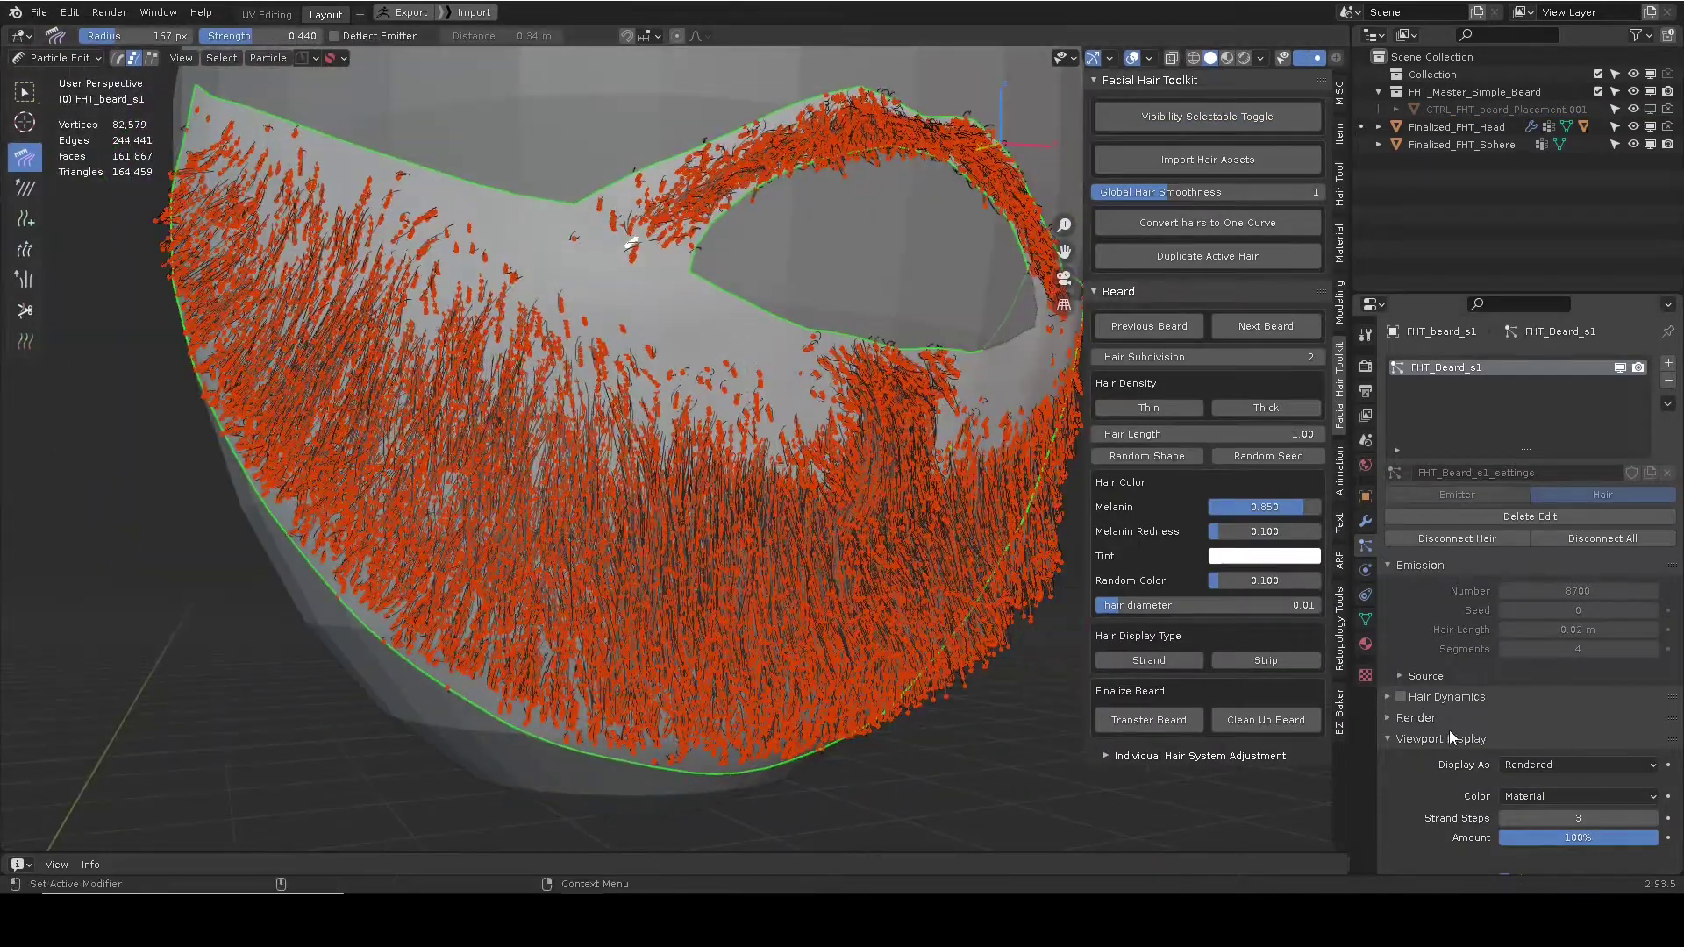
pyautogui.scroll(-8, 1429, 677)
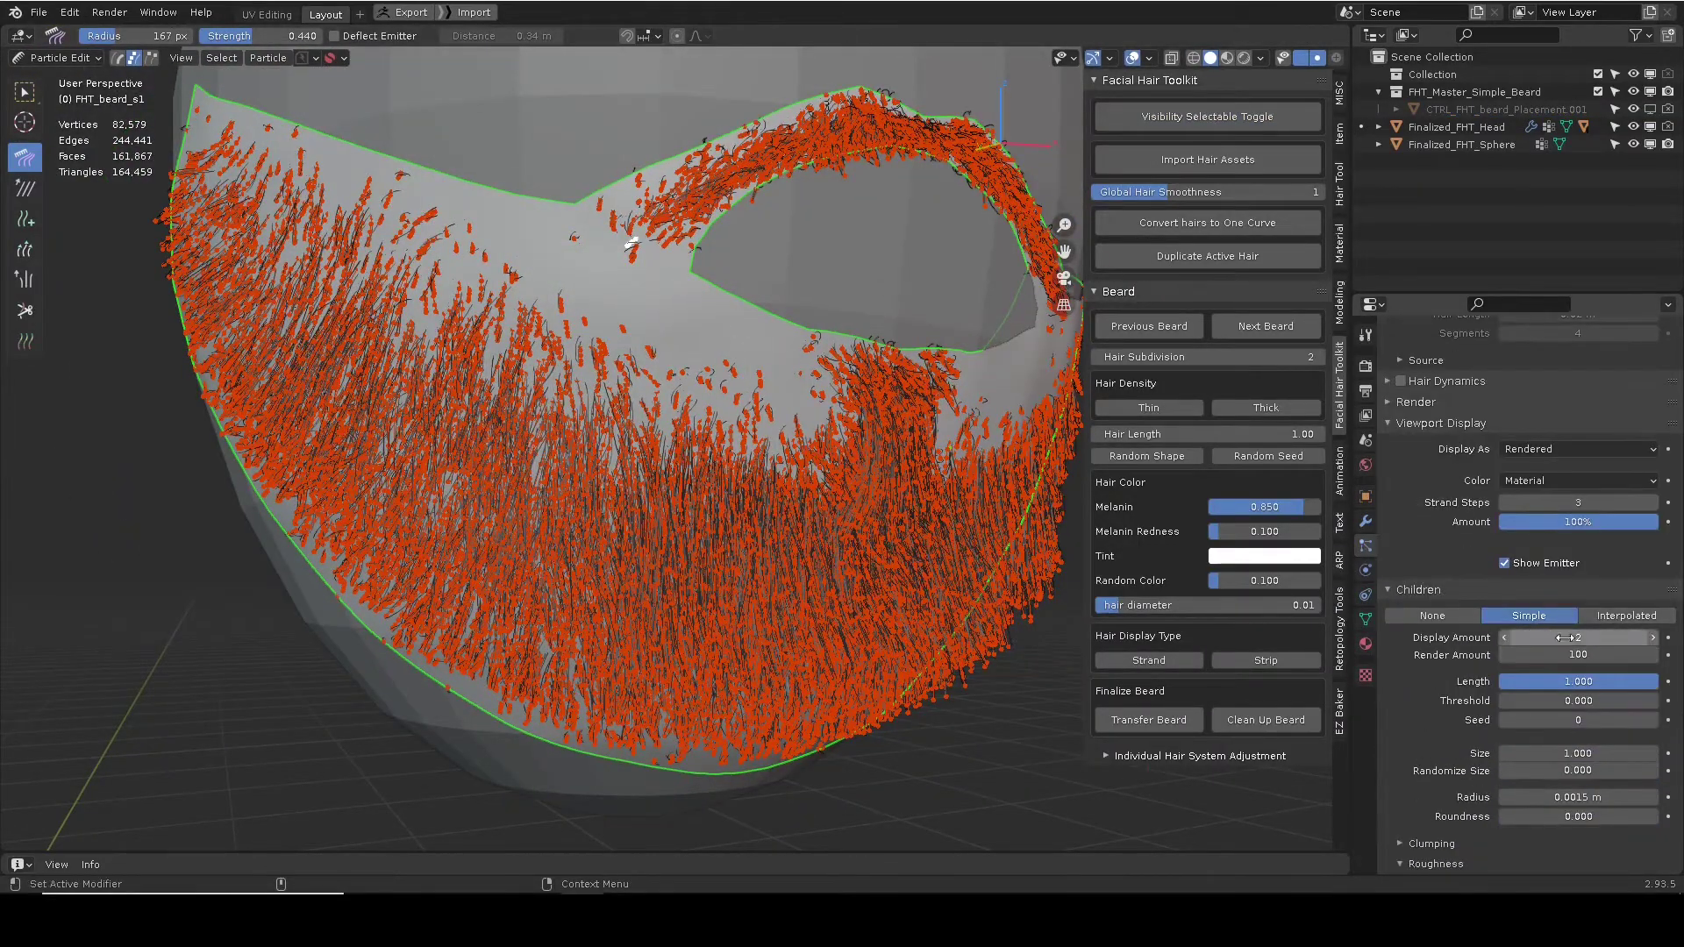
# Transfer the simple beard onto the finalized sphere and confirm the transfer.
pyautogui.click(1366, 616)
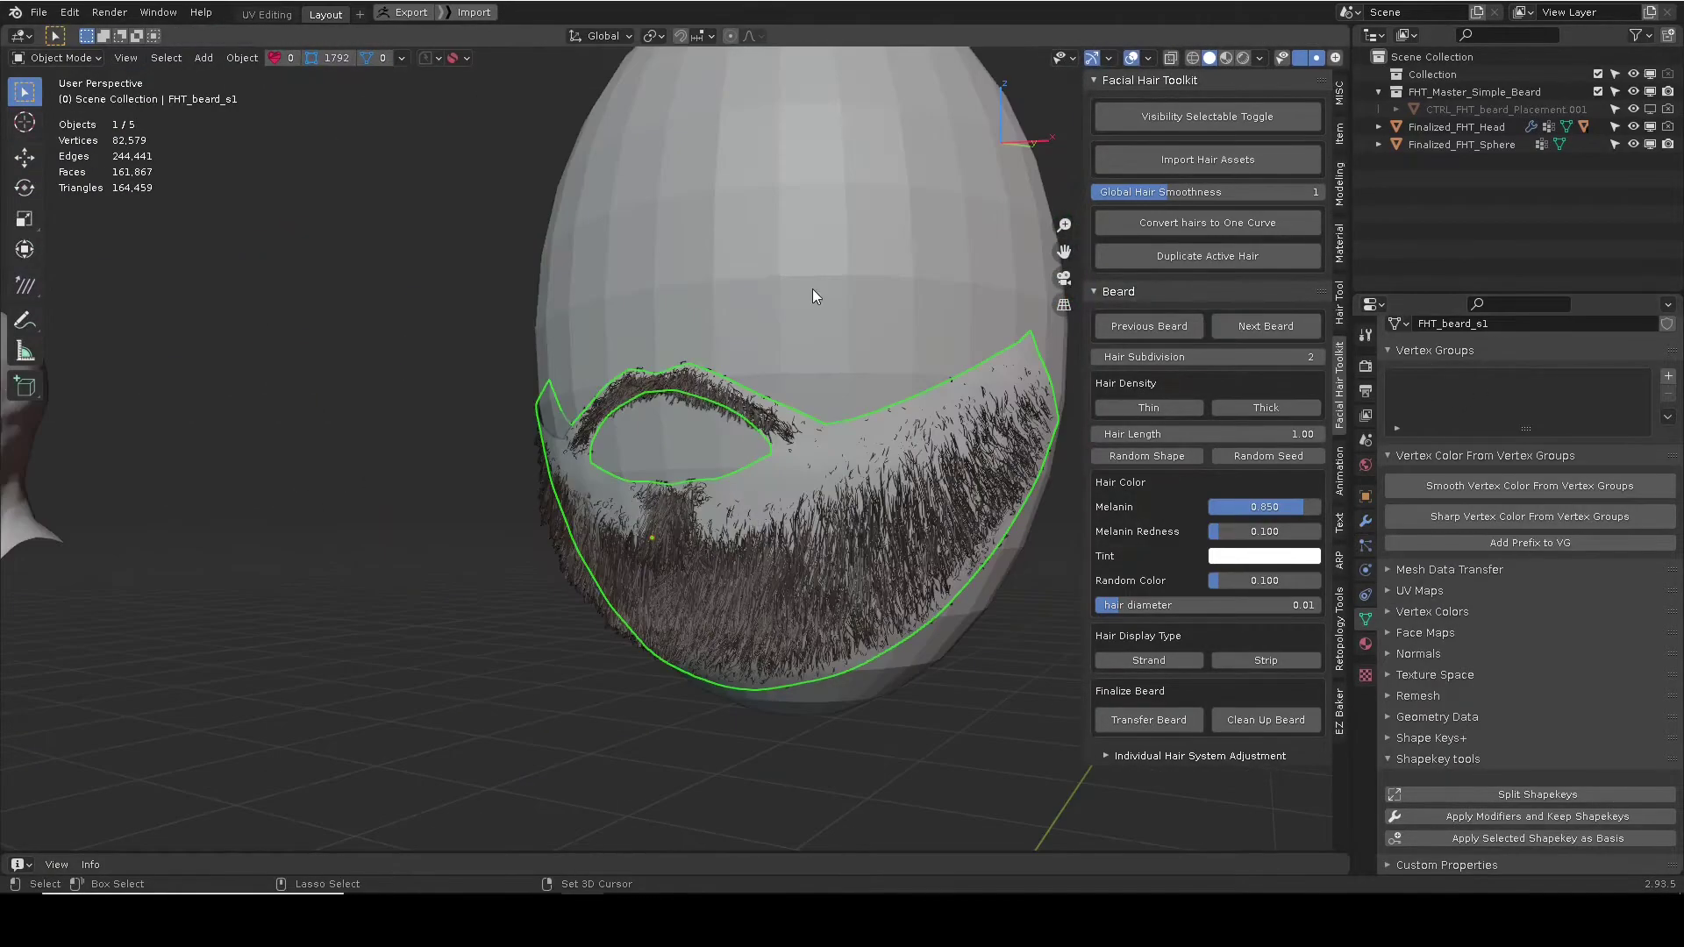
pyautogui.click(1116, 721)
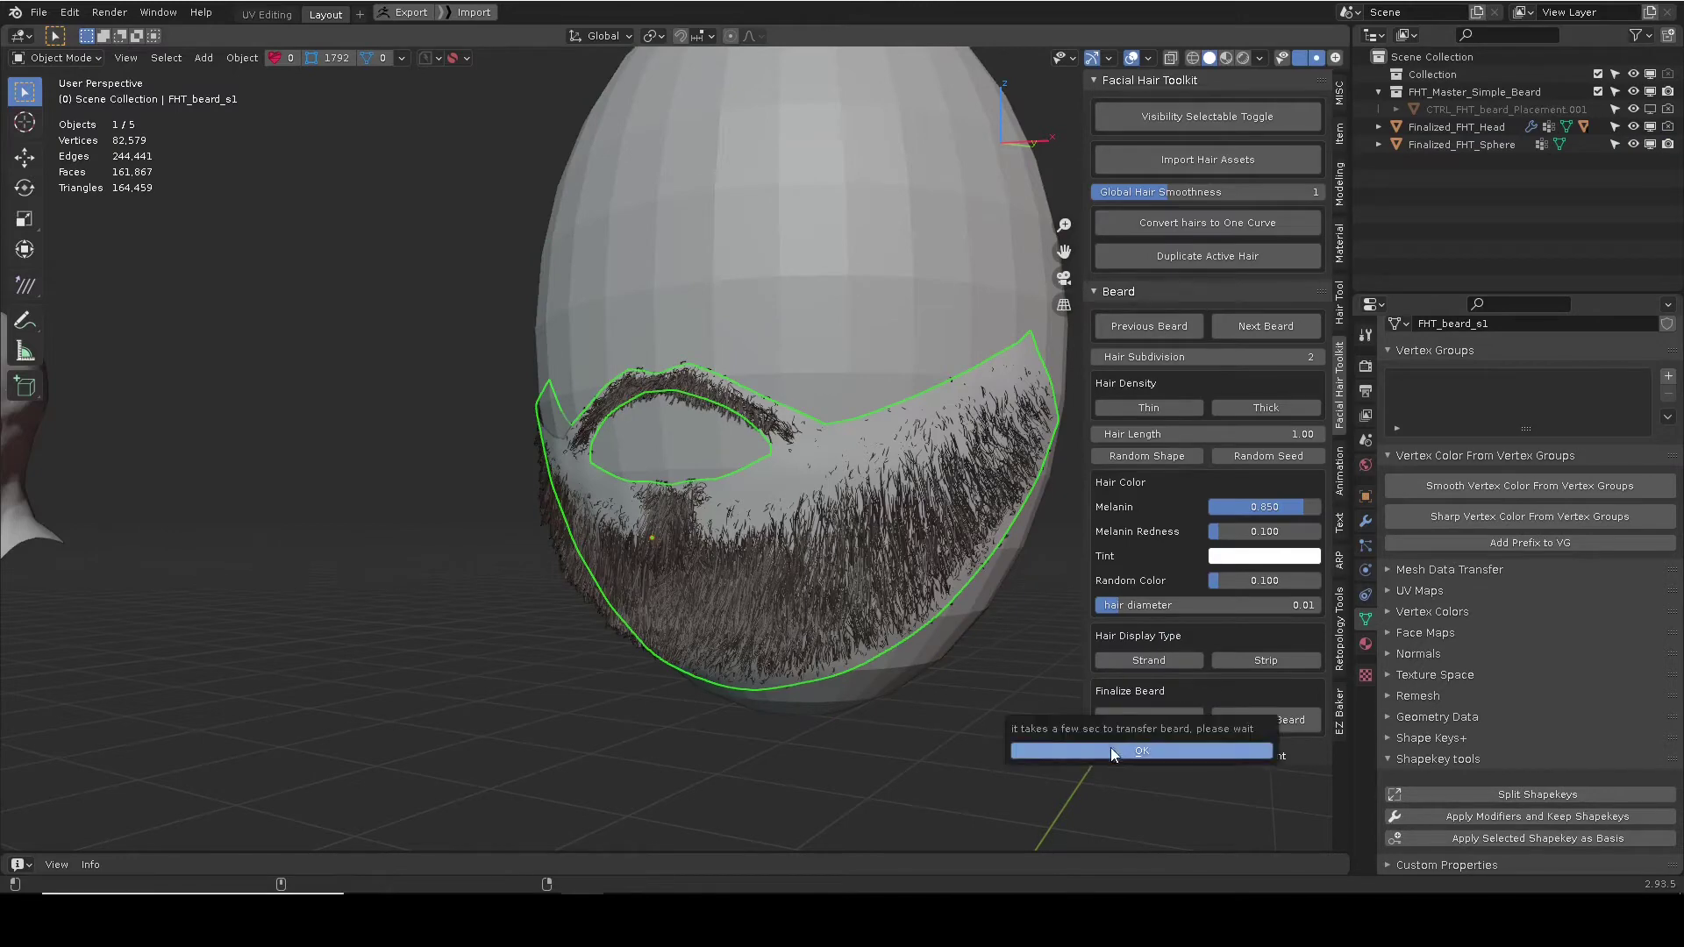
pyautogui.click(1113, 751)
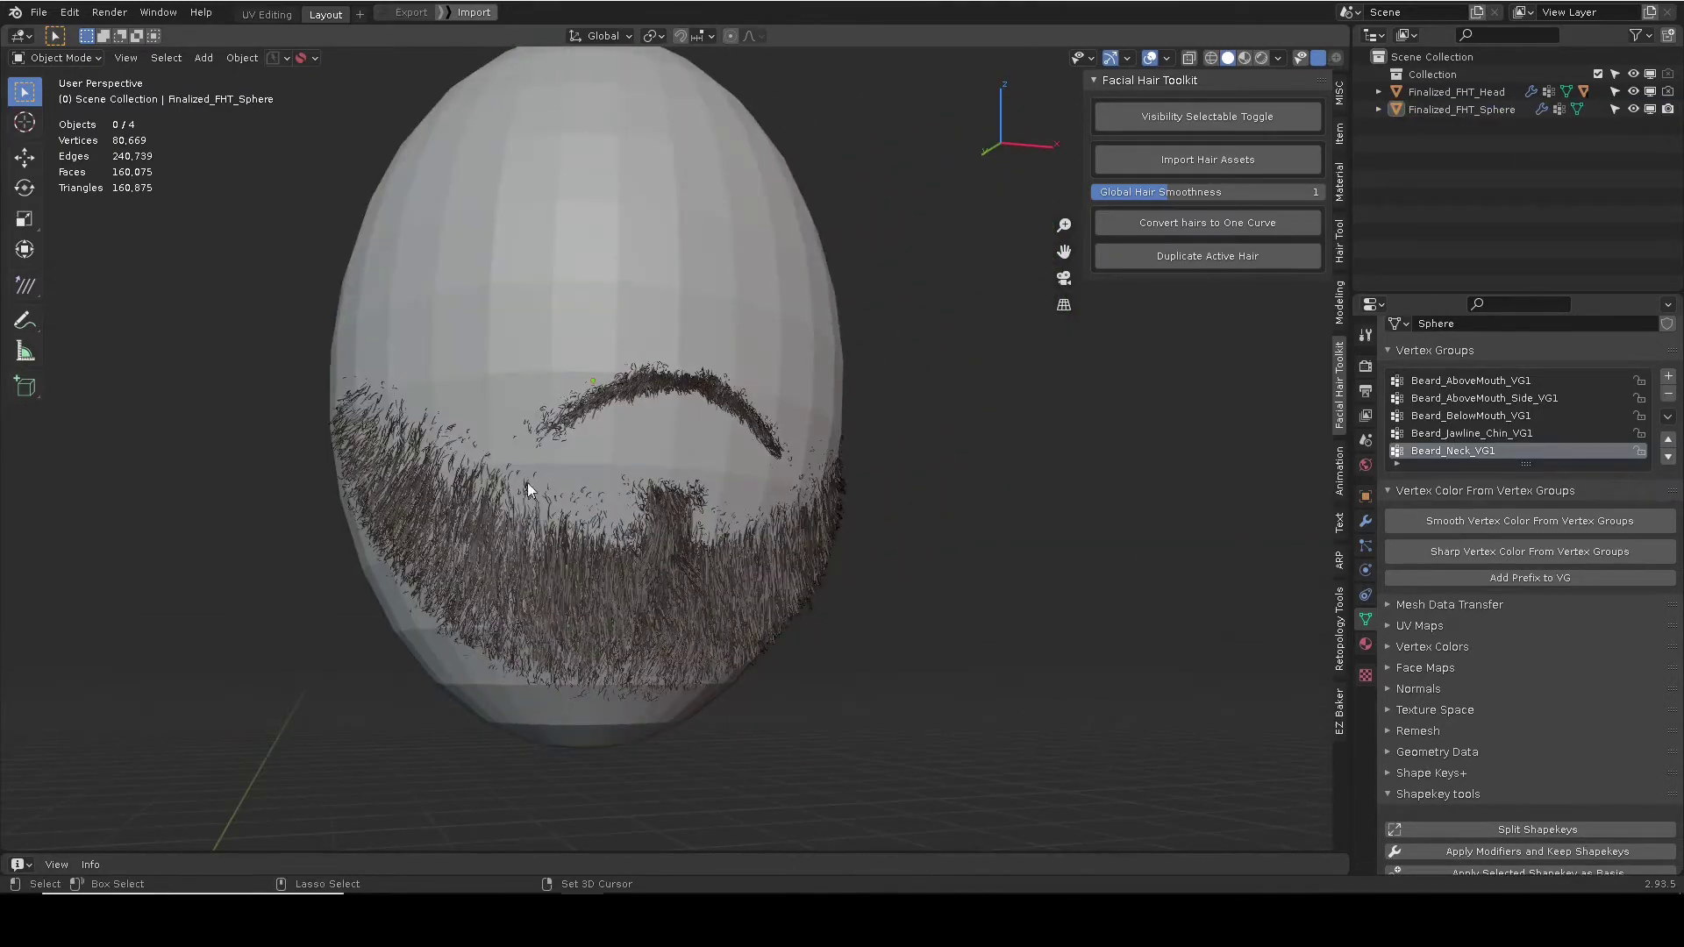
pyautogui.keyDown('shift'); pyautogui.moveTo(506, 468); pyautogui.dragTo(670, 482, button='middle'); pyautogui.keyUp('shift')
# Review the transferred beard on Finalized_FHT_Sphere and delete the sphere.
pyautogui.click(608, 386)
pyautogui.moveTo(607, 386); pyautogui.dragTo(1271, 476, button='middle')
pyautogui.press('Tab')
pyautogui.press('Tab')
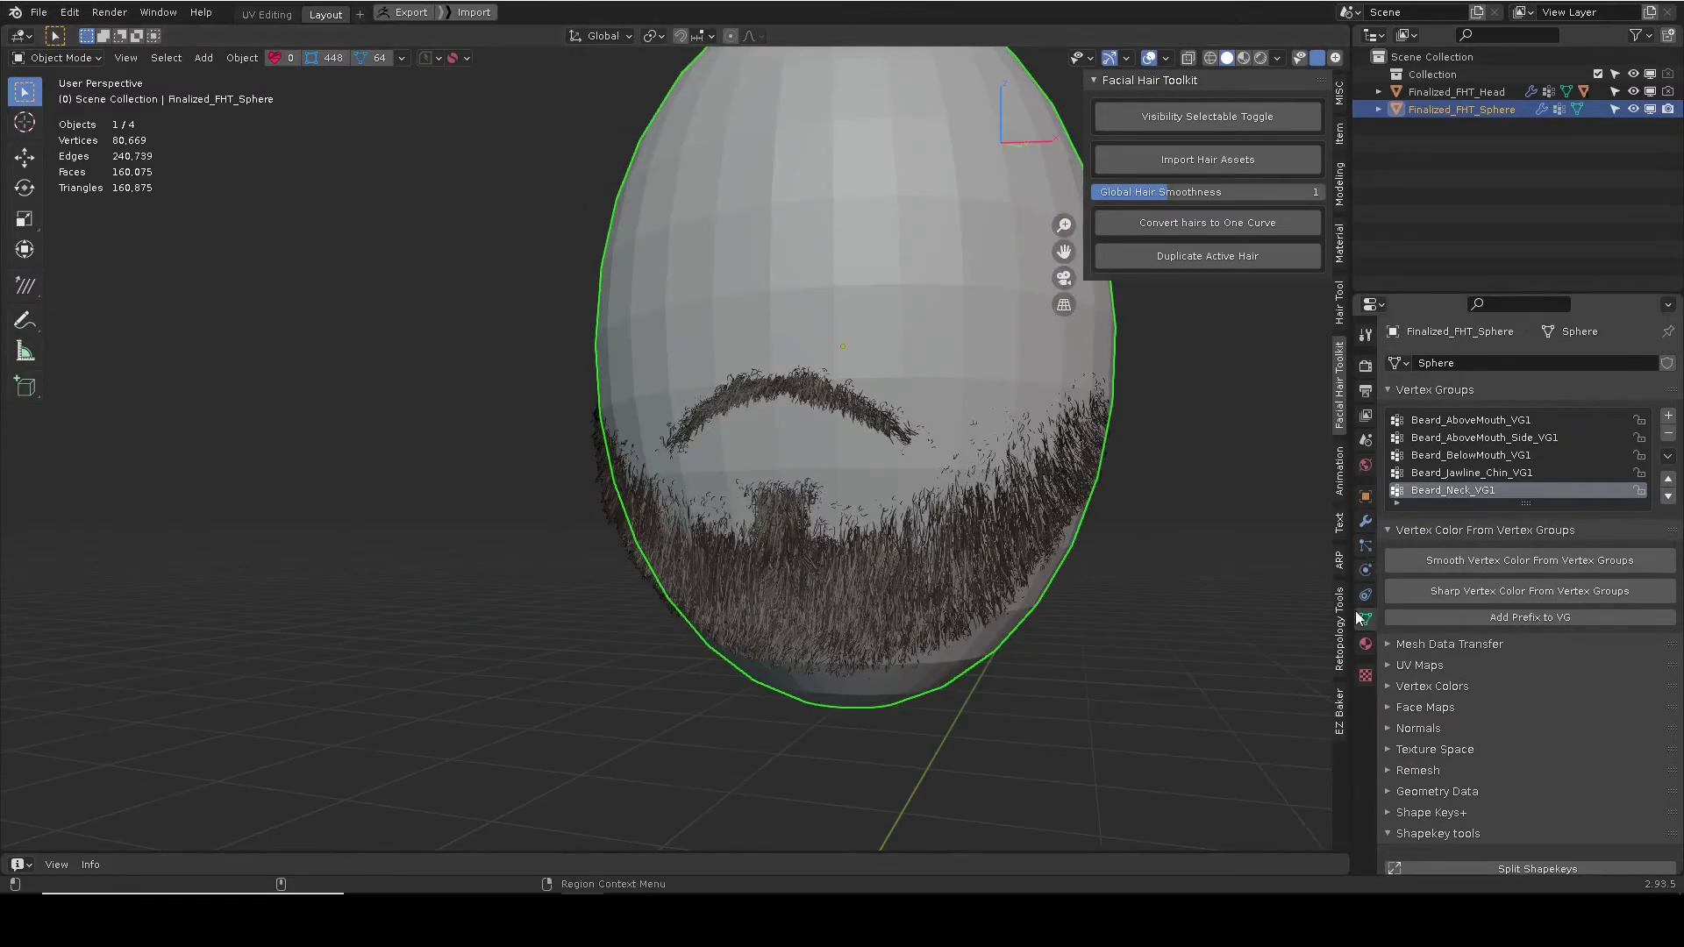
pyautogui.click(1365, 545)
pyautogui.moveTo(1350, 621); pyautogui.dragTo(729, 478, button='middle')
pyautogui.press('Delete')
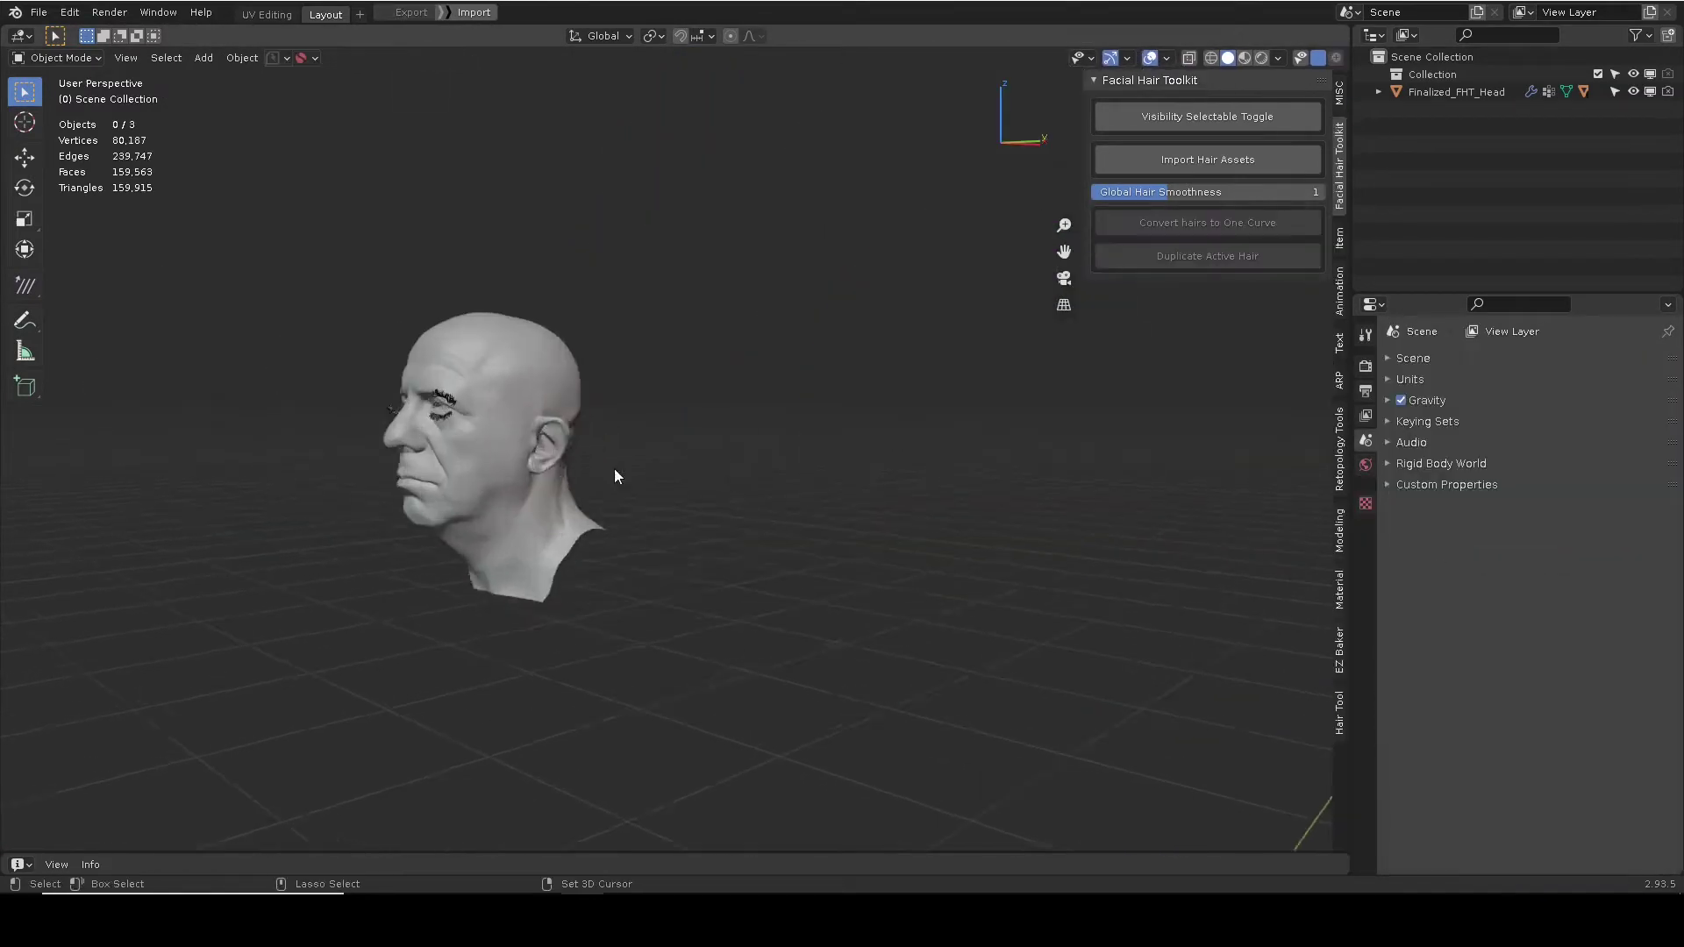
# Import the Eyebrow, Eyelash Top, Eyelash Bottom and Beard hair assets for the head.
pyautogui.click(1208, 159)
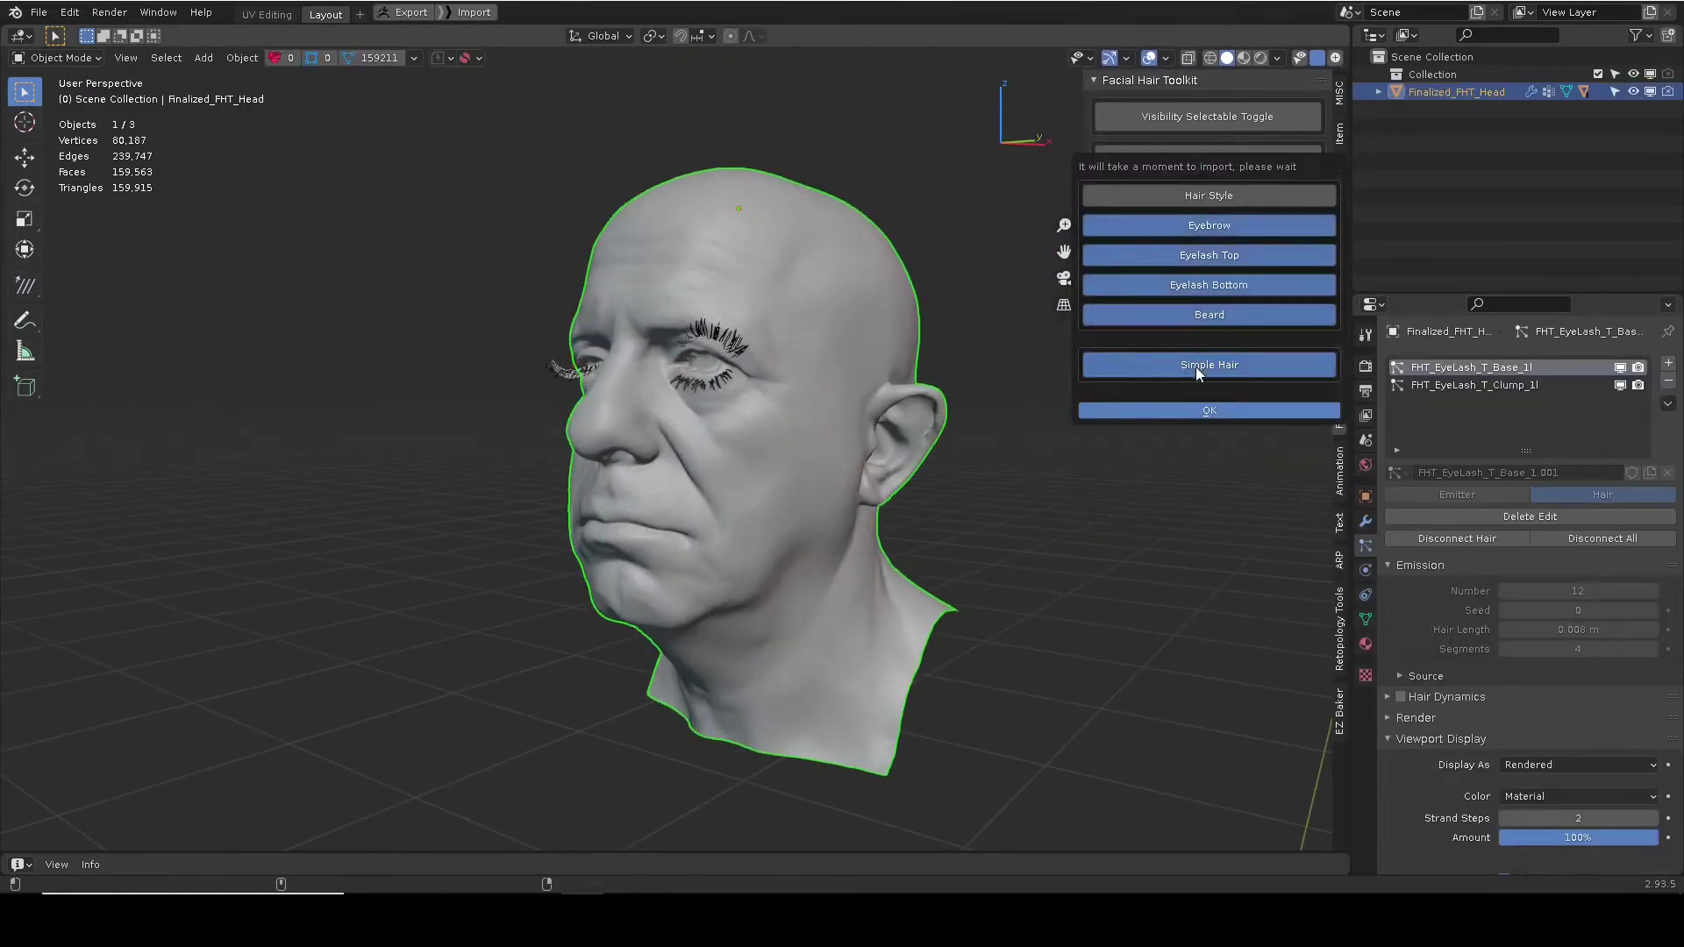
pyautogui.click(1199, 367)
pyautogui.moveTo(661, 488); pyautogui.dragTo(702, 421, button='middle')
# Select the left eyebrow FHT_eyebrow_10_L and expand its individual hair system adjustments.
pyautogui.click(849, 519)
pyautogui.moveTo(849, 518); pyautogui.dragTo(591, 451, button='middle')
pyautogui.click(591, 451)
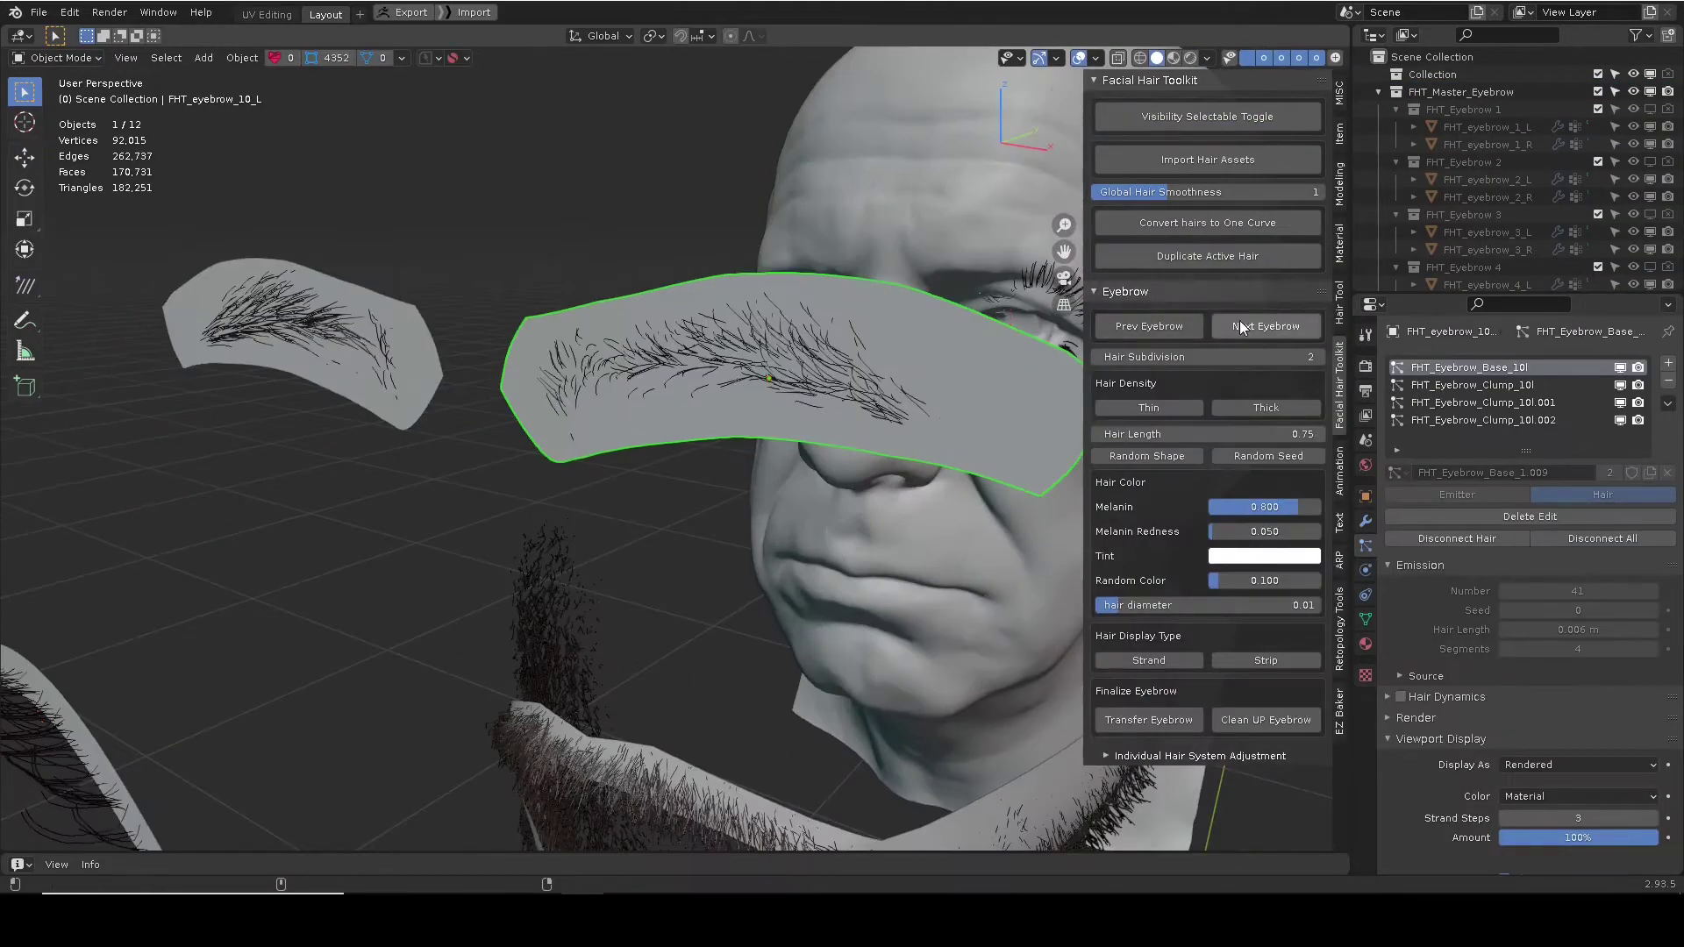
pyautogui.click(1202, 756)
pyautogui.scroll(-8, 1233, 668)
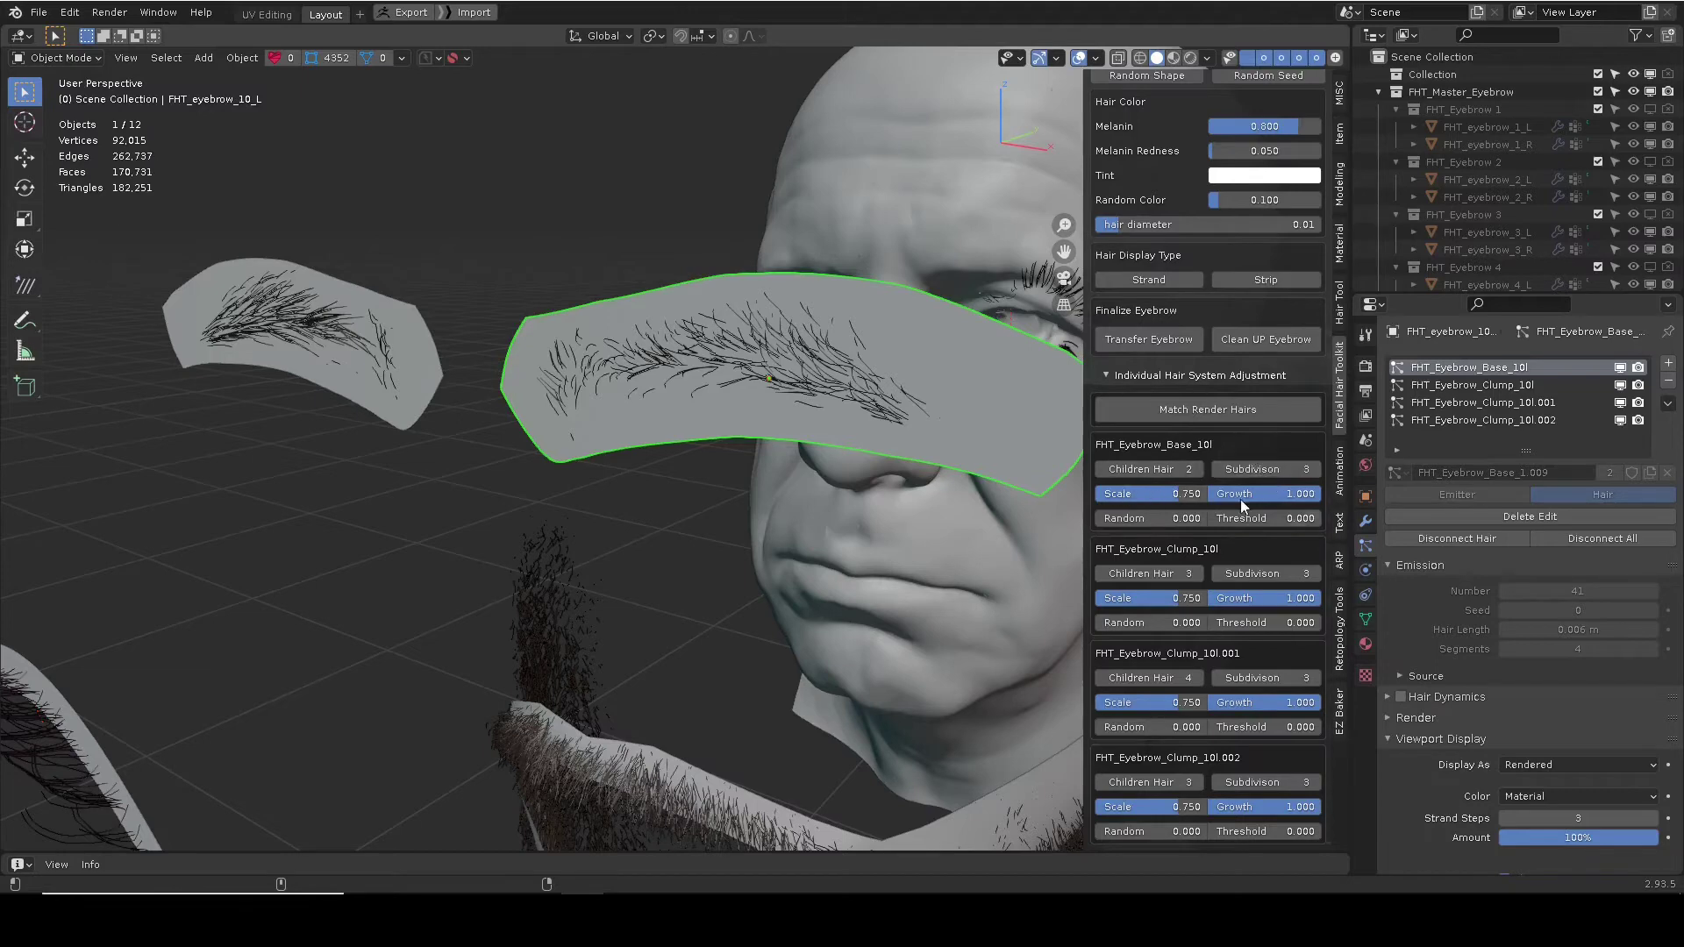
pyautogui.moveTo(856, 441); pyautogui.dragTo(719, 413, button='middle')
# Set both the display and render children amounts of the FHT_Eyebrow_Base_10l hair system to 9.
pyautogui.click(1198, 470)
pyautogui.click(1198, 469)
pyautogui.click(1198, 470)
pyautogui.click(1198, 470)
pyautogui.click(1198, 469)
pyautogui.click(1198, 469)
pyautogui.click(1198, 469)
pyautogui.scroll(-8, 1539, 746)
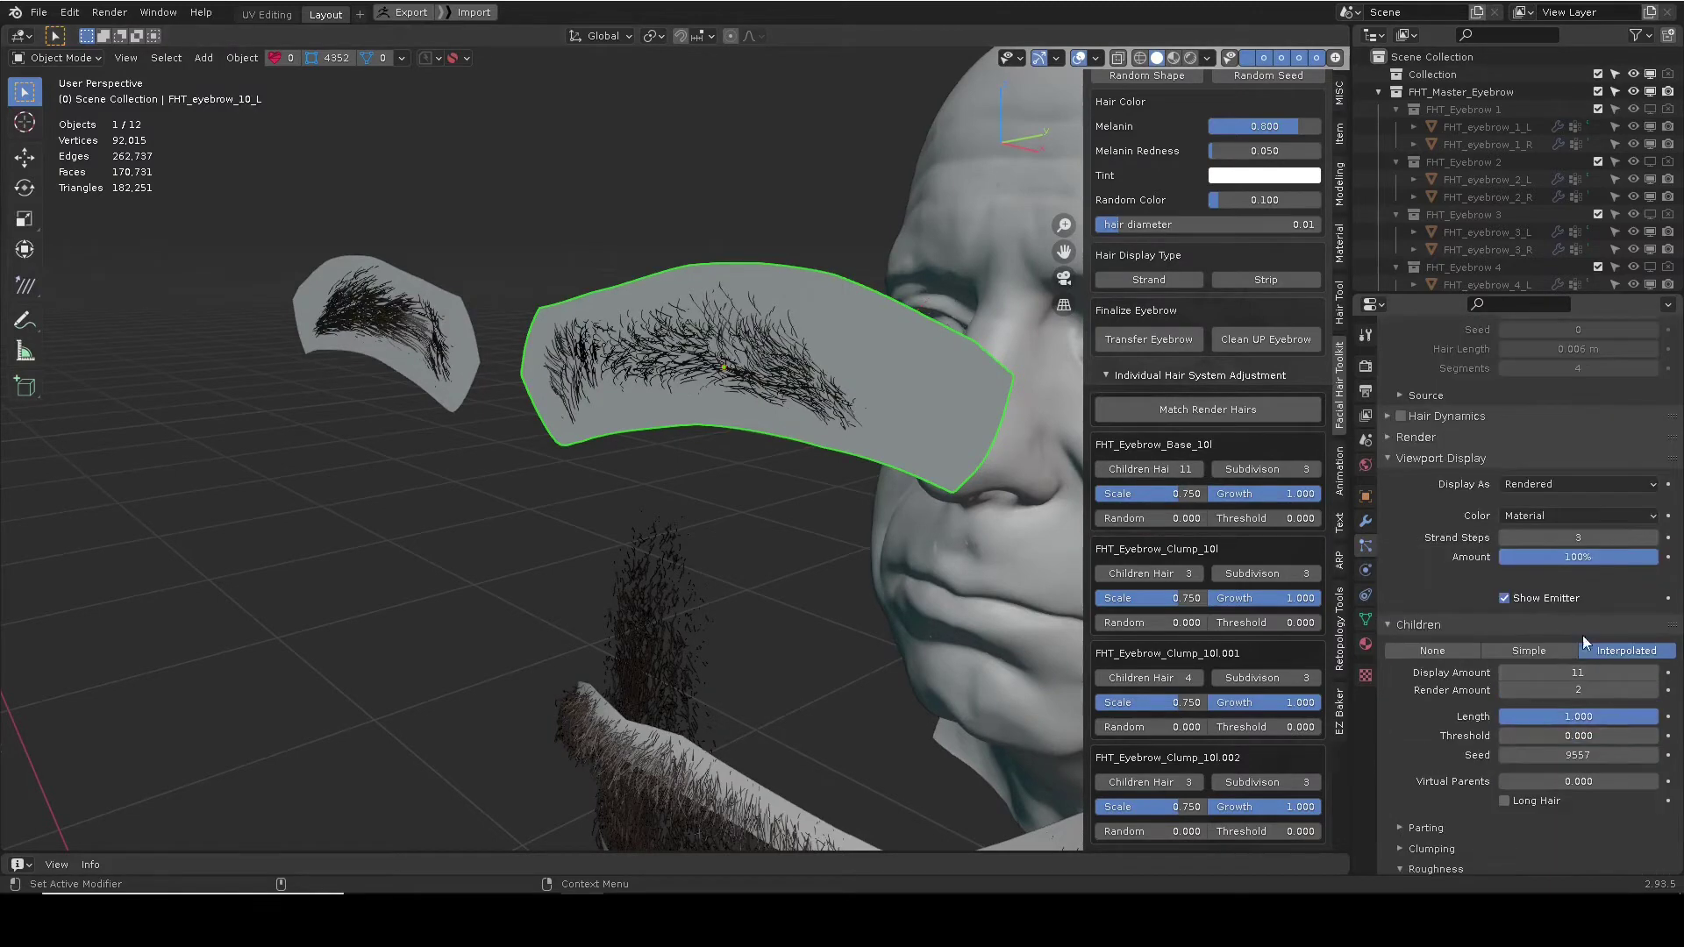
pyautogui.keyDown('ctrl'); pyautogui.scroll(-5, 1188, 470); pyautogui.keyUp('ctrl')
pyautogui.keyDown('ctrl'); pyautogui.scroll(3, 1188, 470); pyautogui.keyUp('ctrl')
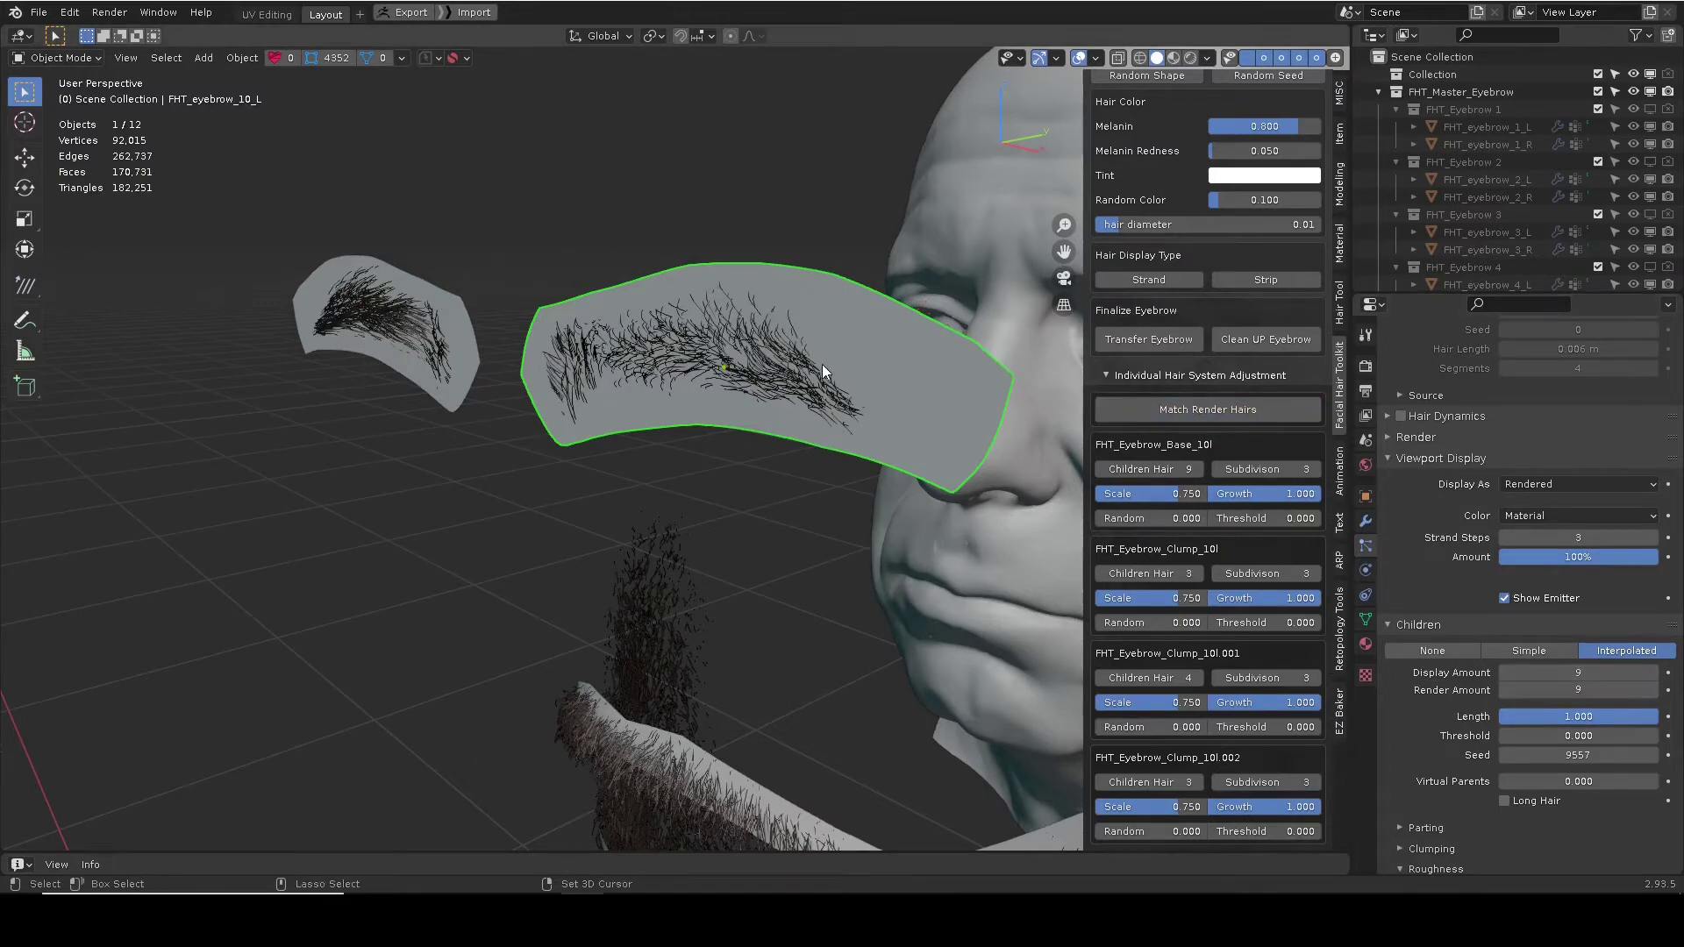
pyautogui.click(1120, 376)
# Show the placement controls and import the Hair Style assets.
pyautogui.keyDown('shift'); pyautogui.moveTo(570, 473); pyautogui.dragTo(676, 456, button='middle'); pyautogui.keyUp('shift')
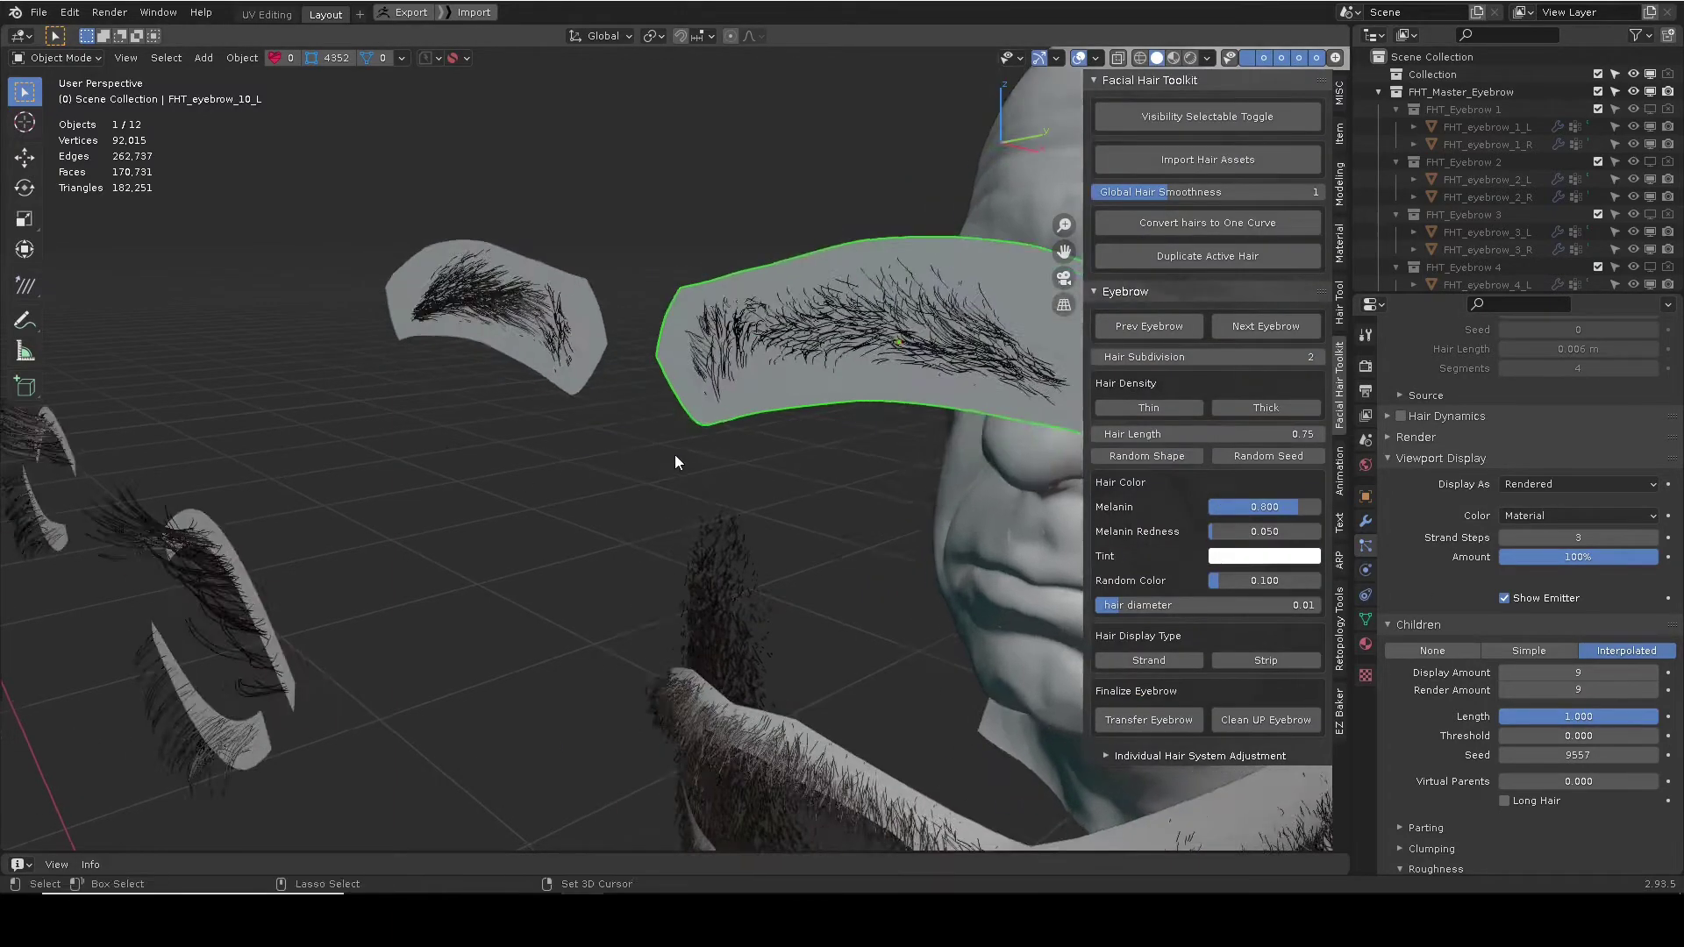
pyautogui.scroll(-4, 675, 454)
pyautogui.press('a')
pyautogui.click(1203, 117)
pyautogui.moveTo(851, 347); pyautogui.dragTo(693, 367, button='middle')
pyautogui.click(1193, 157)
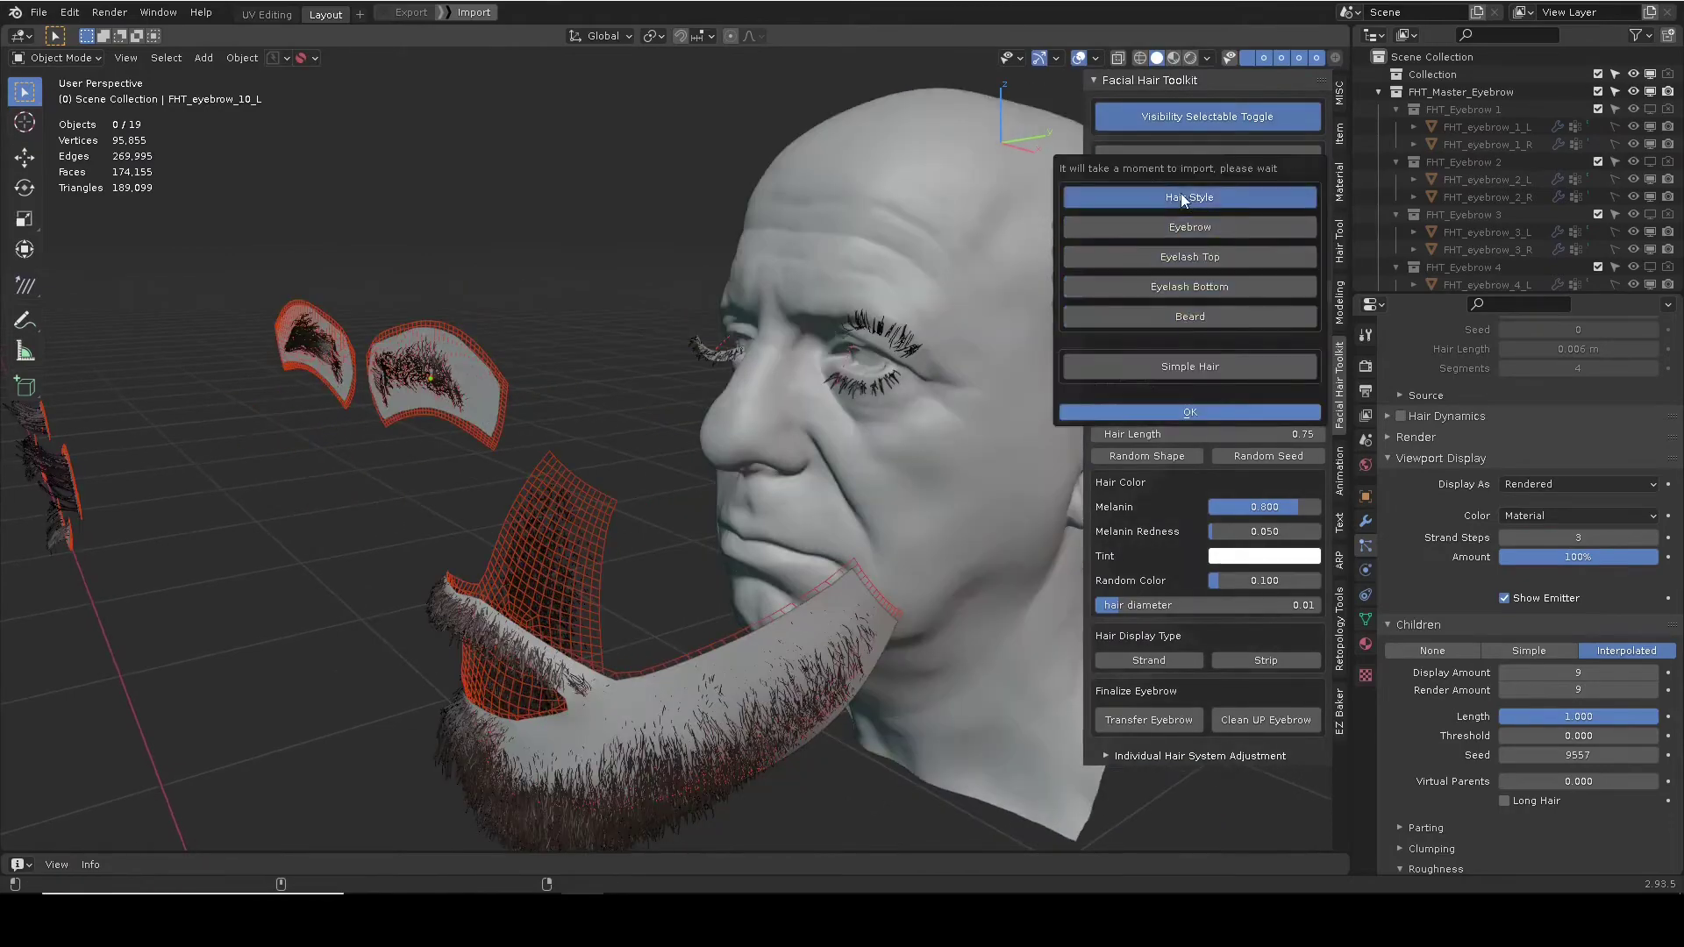
pyautogui.click(1191, 412)
# Fit the haircut placement control over the head with Finalized_FHT_Head as its target, and hide the other hair collections.
pyautogui.moveTo(921, 289); pyautogui.dragTo(570, 298, button='middle')
pyautogui.click(781, 381)
pyautogui.click(25, 158)
pyautogui.moveTo(845, 444)
pyautogui.mouseDown()
pyautogui.moveTo(863, 444)
pyautogui.moveTo(848, 444)
pyautogui.mouseUp()
pyautogui.keyDown('shift'); pyautogui.moveTo(705, 674); pyautogui.dragTo(1027, 639, button='middle'); pyautogui.keyUp('shift')
pyautogui.moveTo(191, 289); pyautogui.dragTo(516, 581)
pyautogui.scroll(-2, 1435, 179)
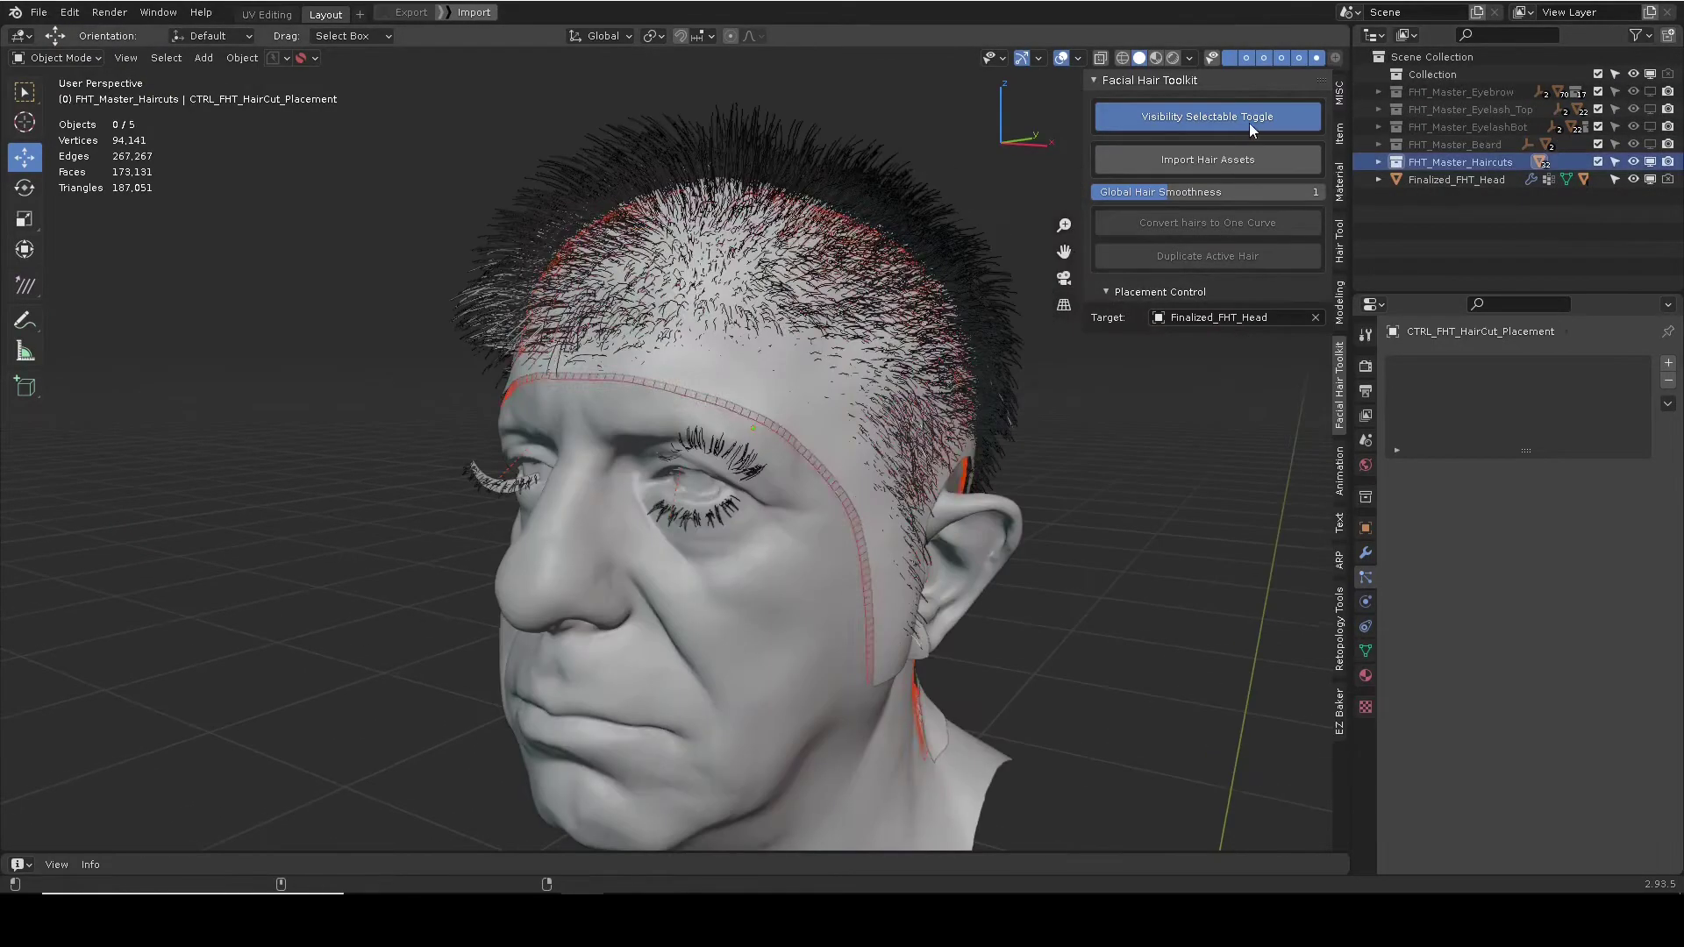
# Hide the placement controls and select the FHT_HairCut1 haircut on the head.
pyautogui.click(1240, 124)
pyautogui.click(756, 409)
pyautogui.keyDown('alt'); pyautogui.moveTo(682, 388); pyautogui.dragTo(741, 365, button='middle'); pyautogui.keyUp('alt')
pyautogui.press('q')
pyautogui.keyDown('alt'); pyautogui.moveTo(741, 363); pyautogui.dragTo(795, 360); pyautogui.keyUp('alt')
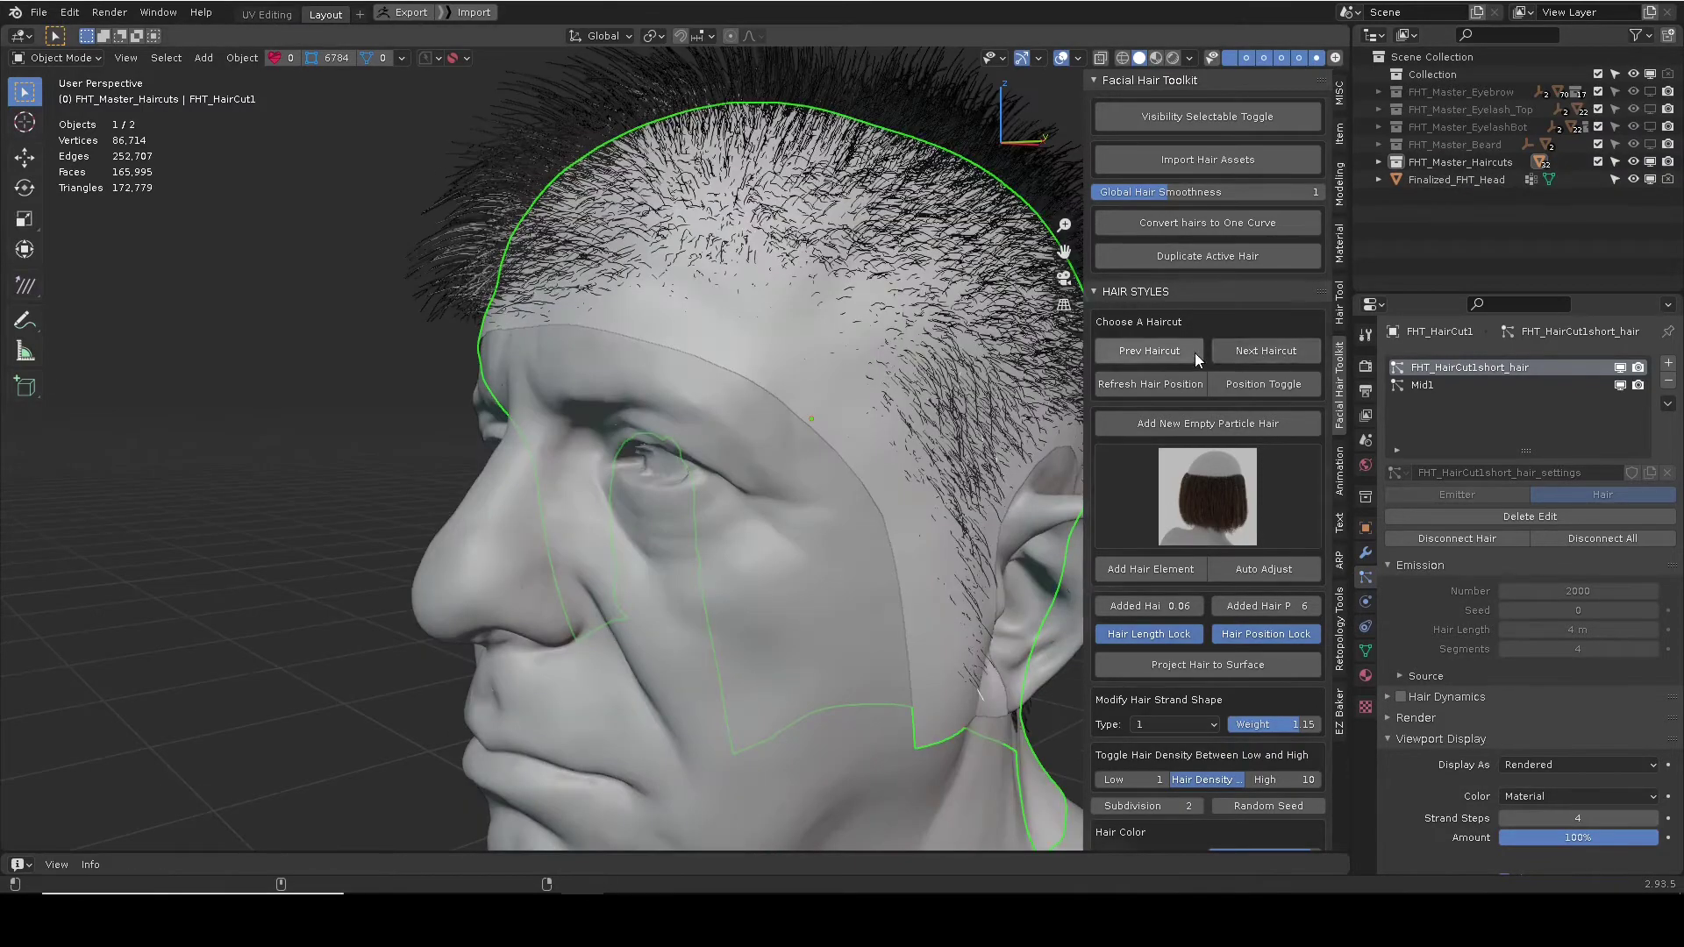
# Step through the available haircuts to FHT_HairCut14 and view it from the side.
pyautogui.click(1266, 349)
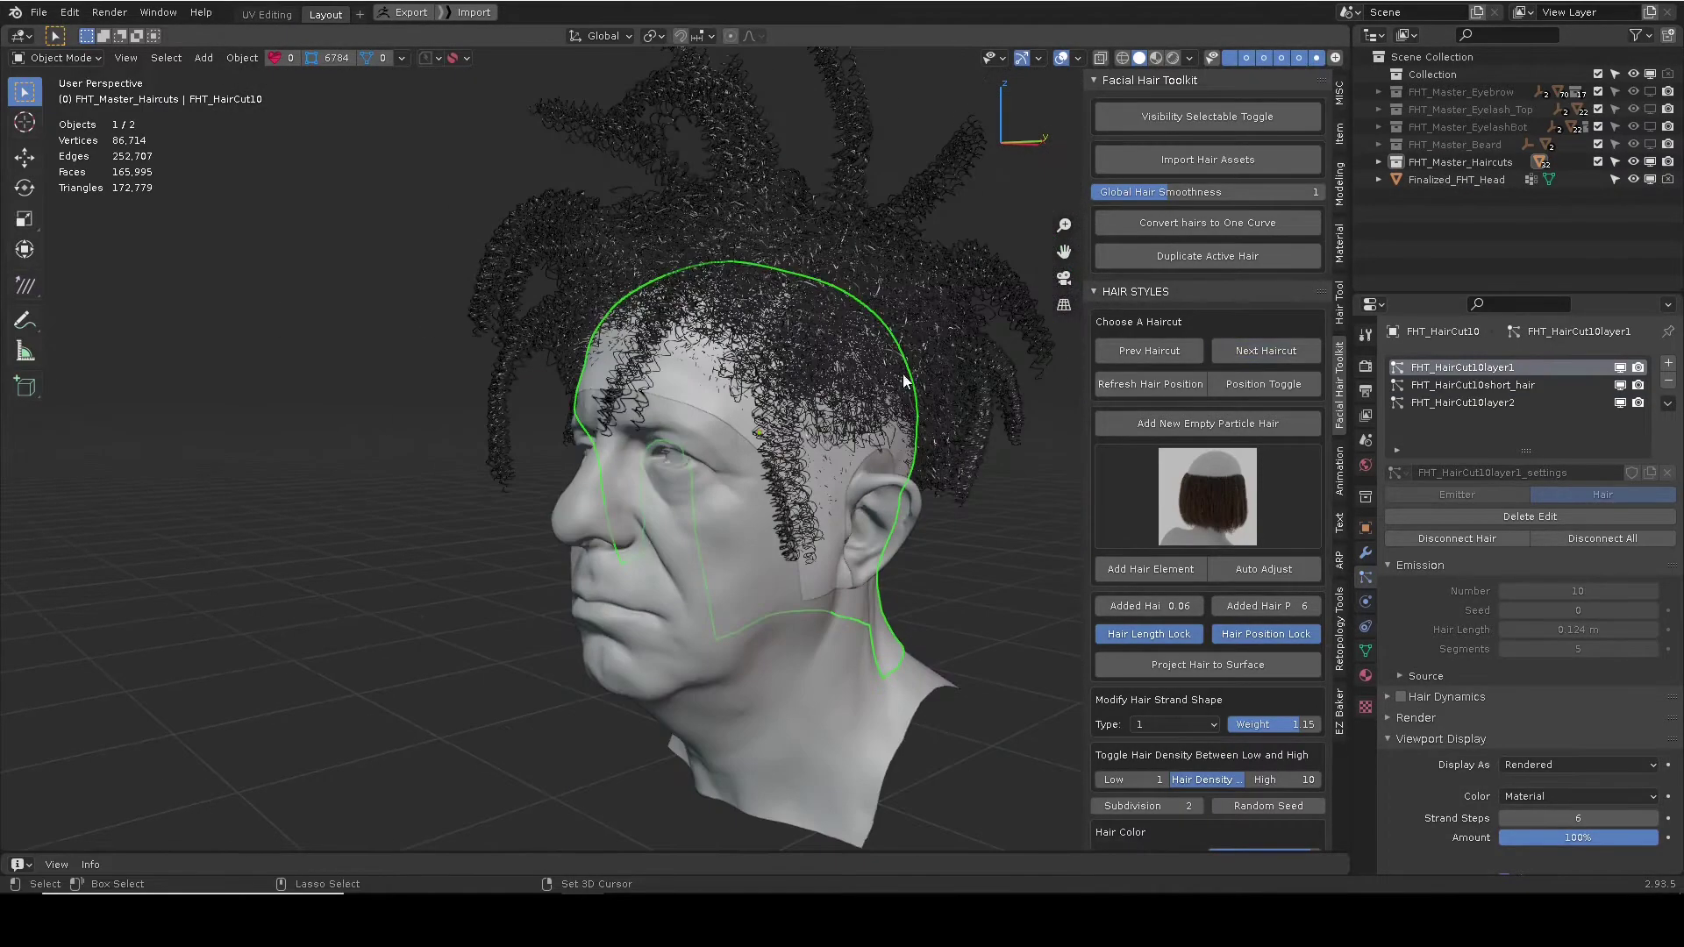
pyautogui.click(1259, 355)
pyautogui.click(1256, 355)
pyautogui.click(1256, 355)
pyautogui.click(1256, 355)
pyautogui.moveTo(895, 377); pyautogui.dragTo(974, 399, button='middle')
pyautogui.moveTo(842, 430); pyautogui.dragTo(693, 399, button='middle')
# Clear the haircut placement control's target, pick Finalized_FHT_Head again, and hide the placement controls.
pyautogui.click(1180, 112)
pyautogui.click(1315, 316)
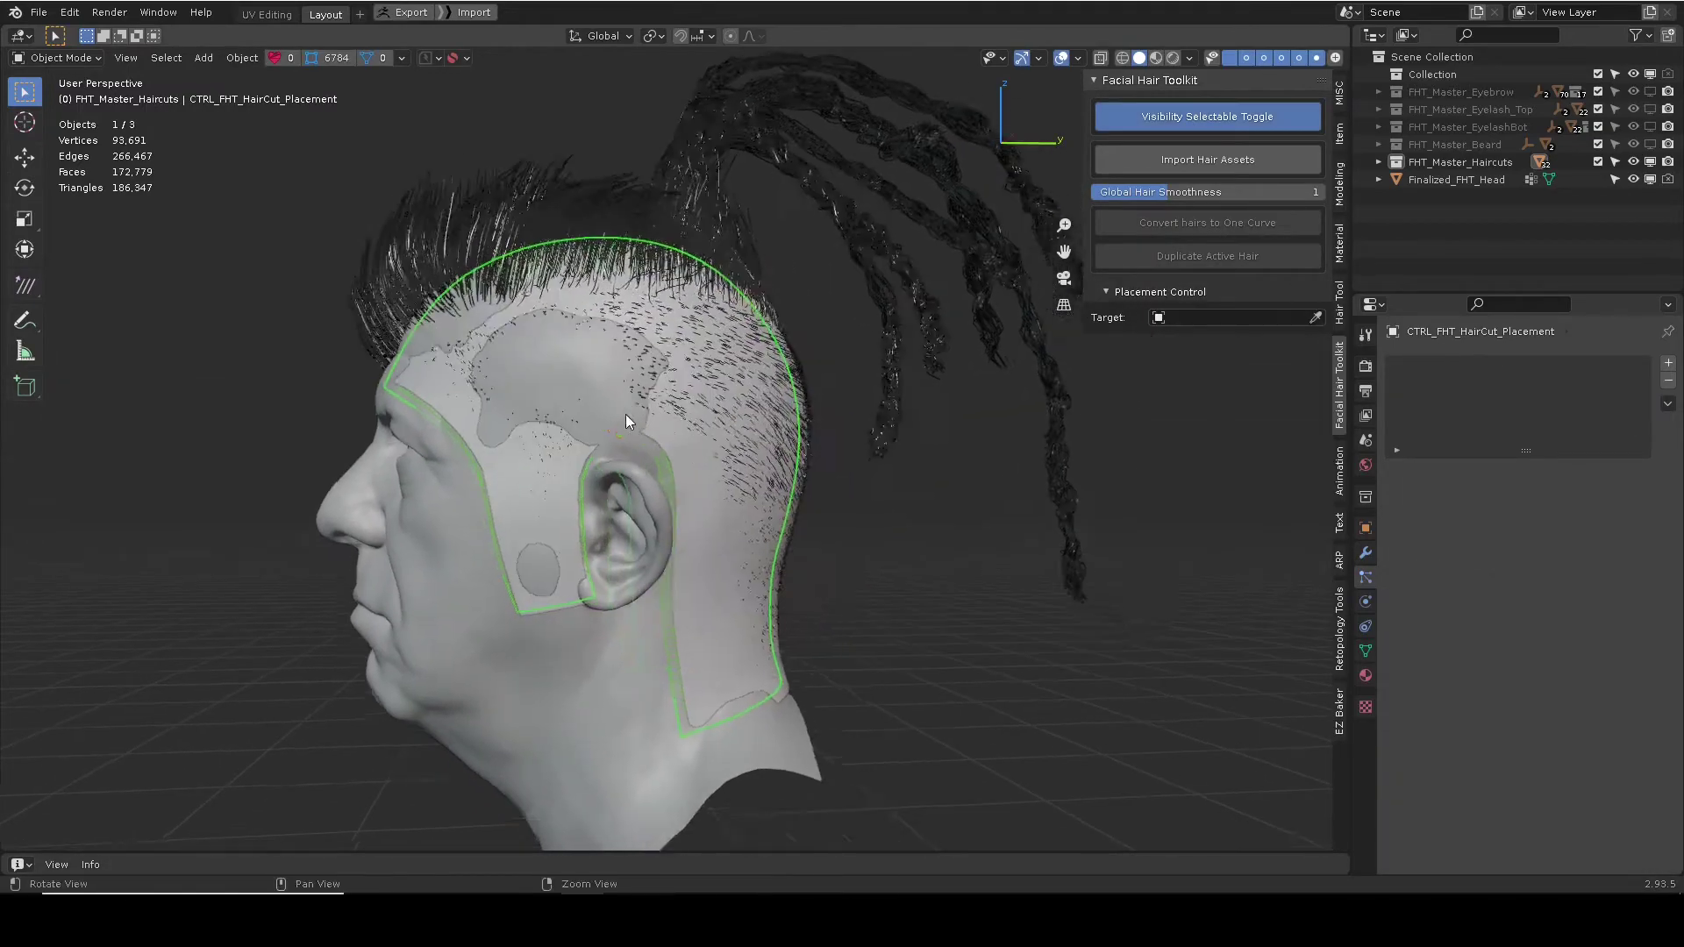
pyautogui.moveTo(747, 528); pyautogui.dragTo(737, 430, button='middle')
pyautogui.click(1315, 318)
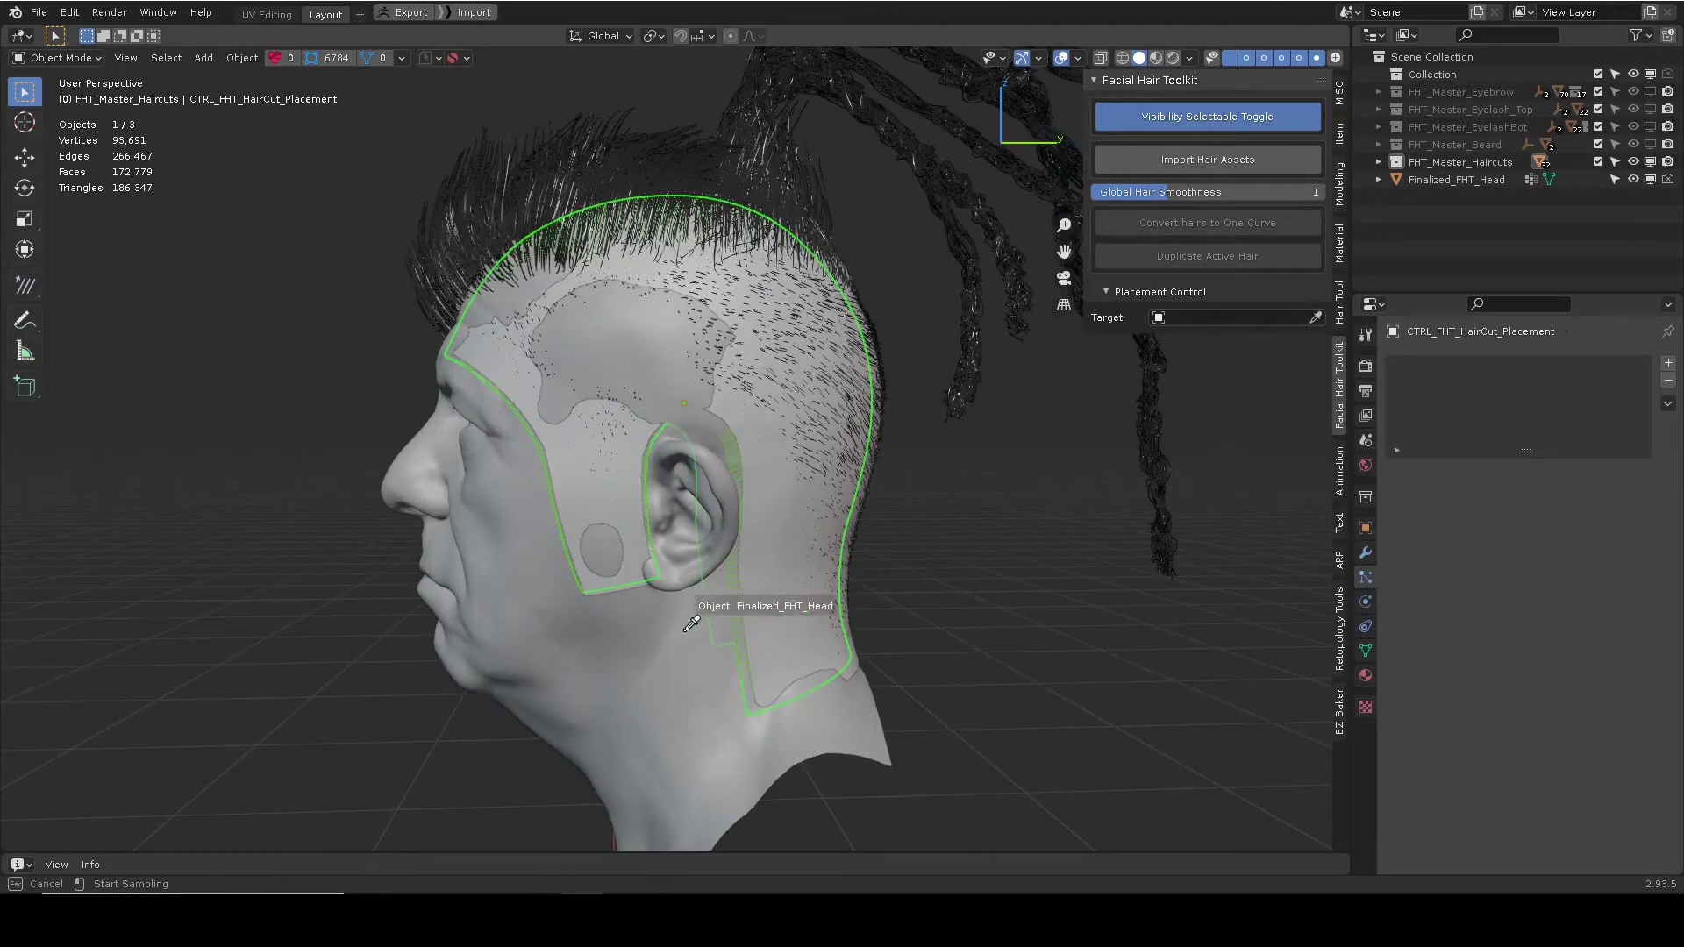
pyautogui.click(735, 607)
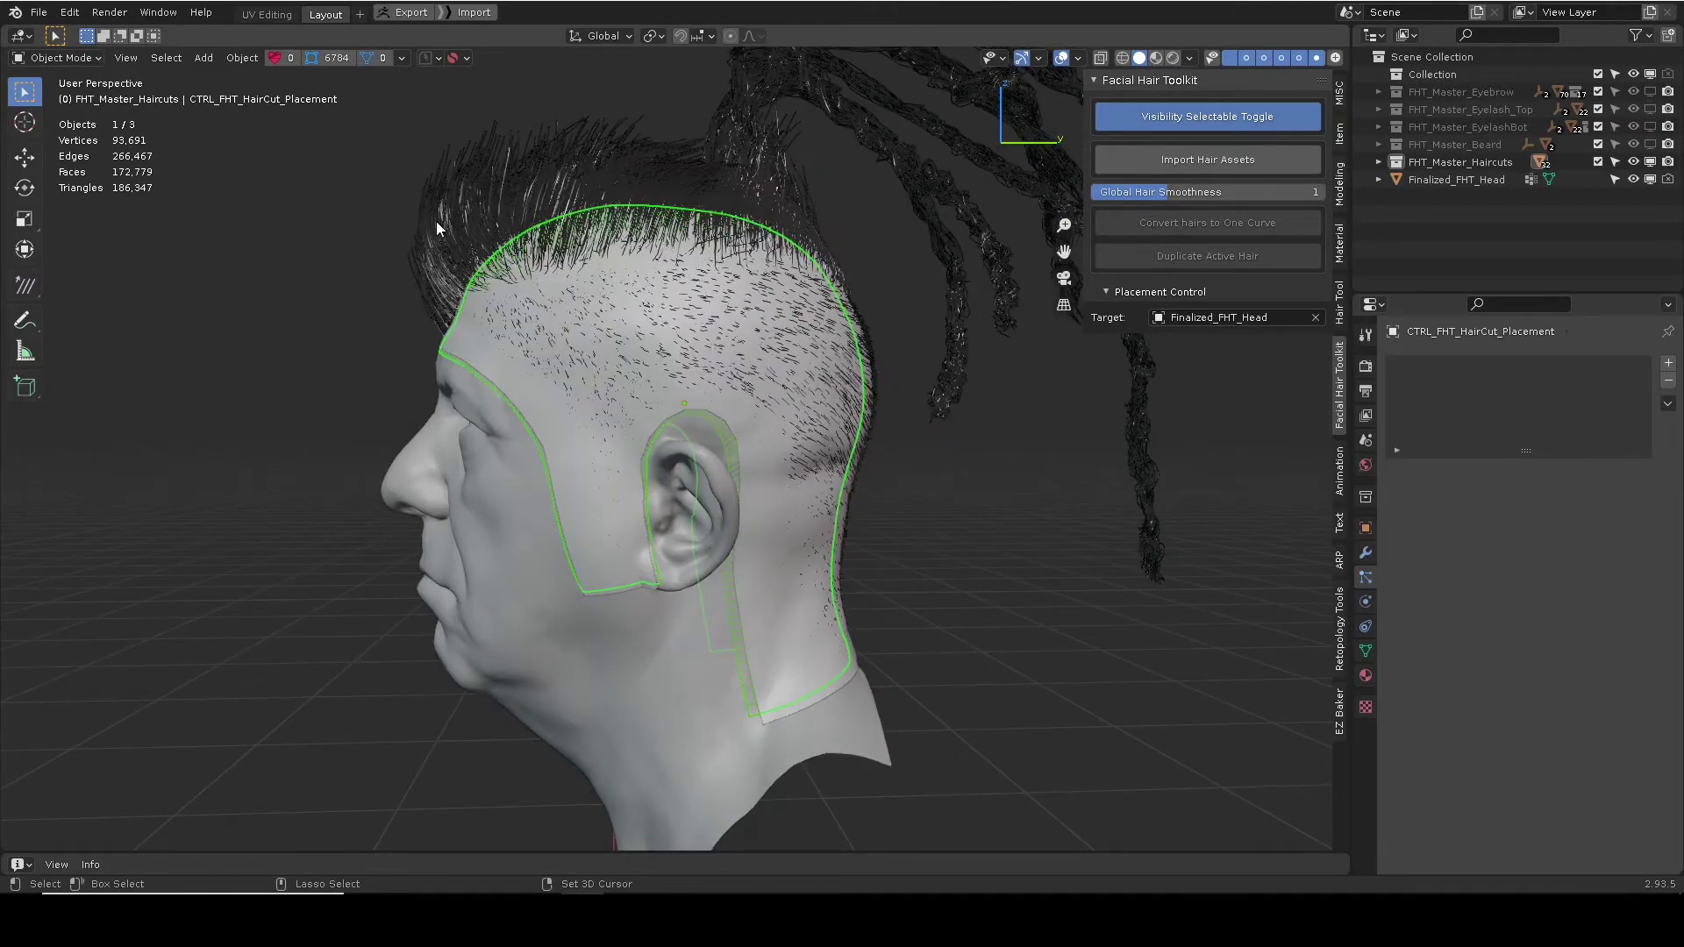
pyautogui.click(1315, 316)
pyautogui.click(1315, 317)
pyautogui.click(607, 647)
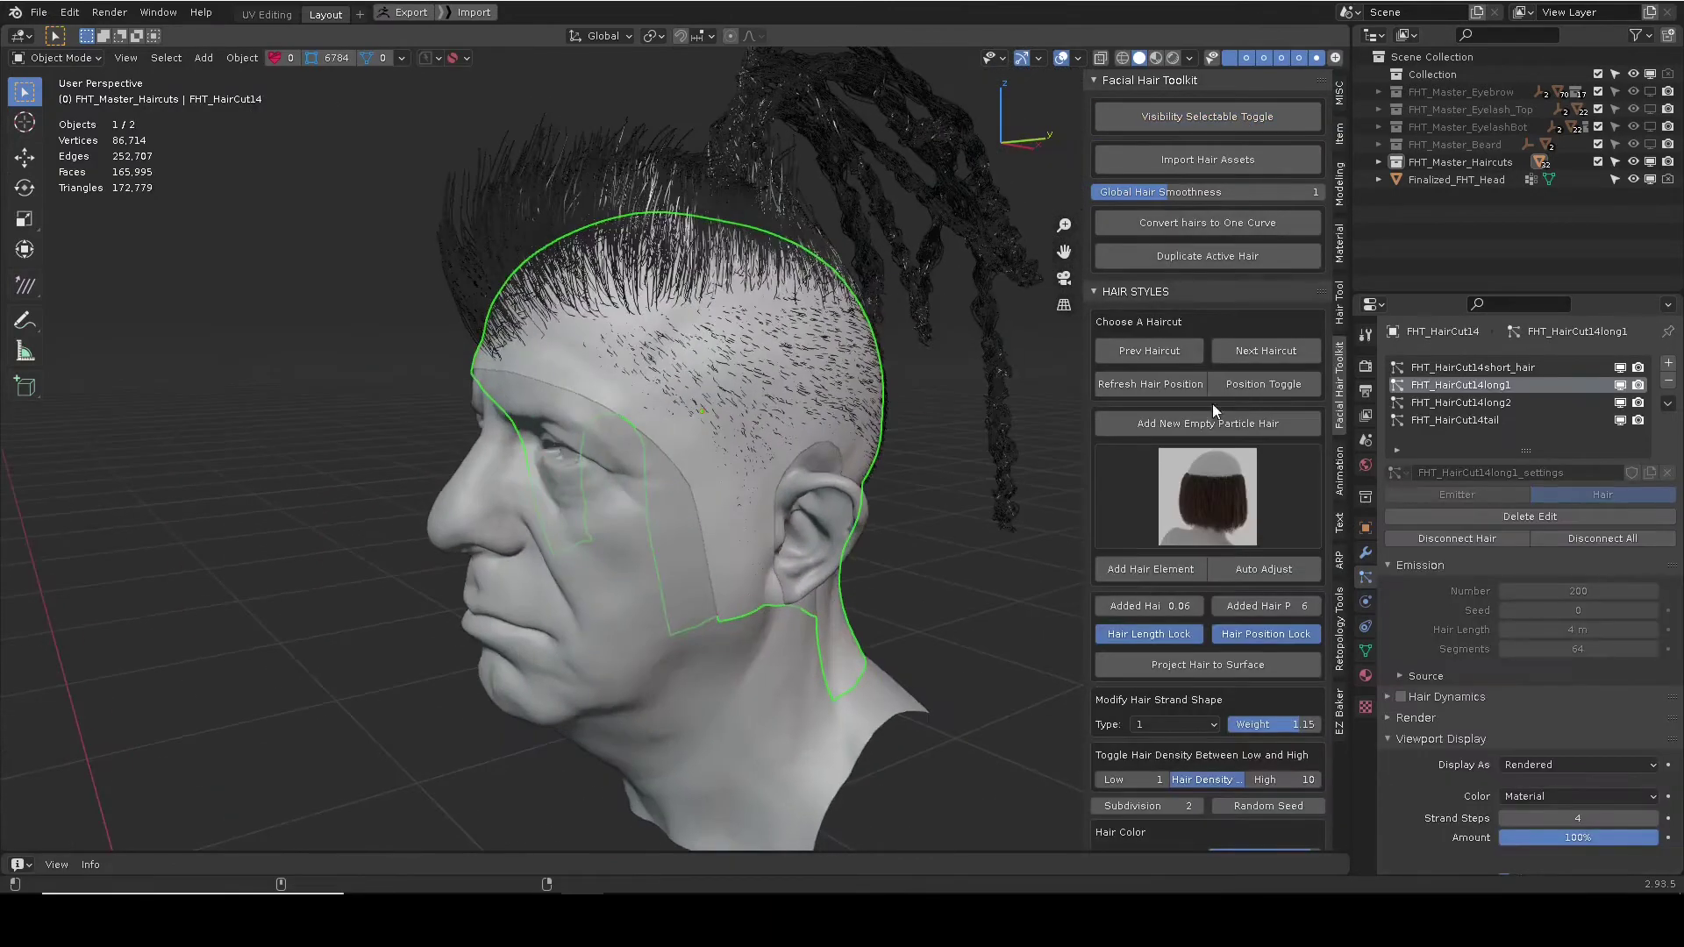
# Compare the FHT_HairCut14 haircut with its position toggle on and off.
pyautogui.moveTo(1066, 387); pyautogui.dragTo(672, 370, button='middle')
pyautogui.click(1256, 386)
pyautogui.click(1256, 386)
pyautogui.click(1257, 386)
pyautogui.click(1256, 386)
pyautogui.click(1257, 386)
pyautogui.click(1257, 386)
pyautogui.moveTo(641, 386); pyautogui.dragTo(729, 371, button='middle')
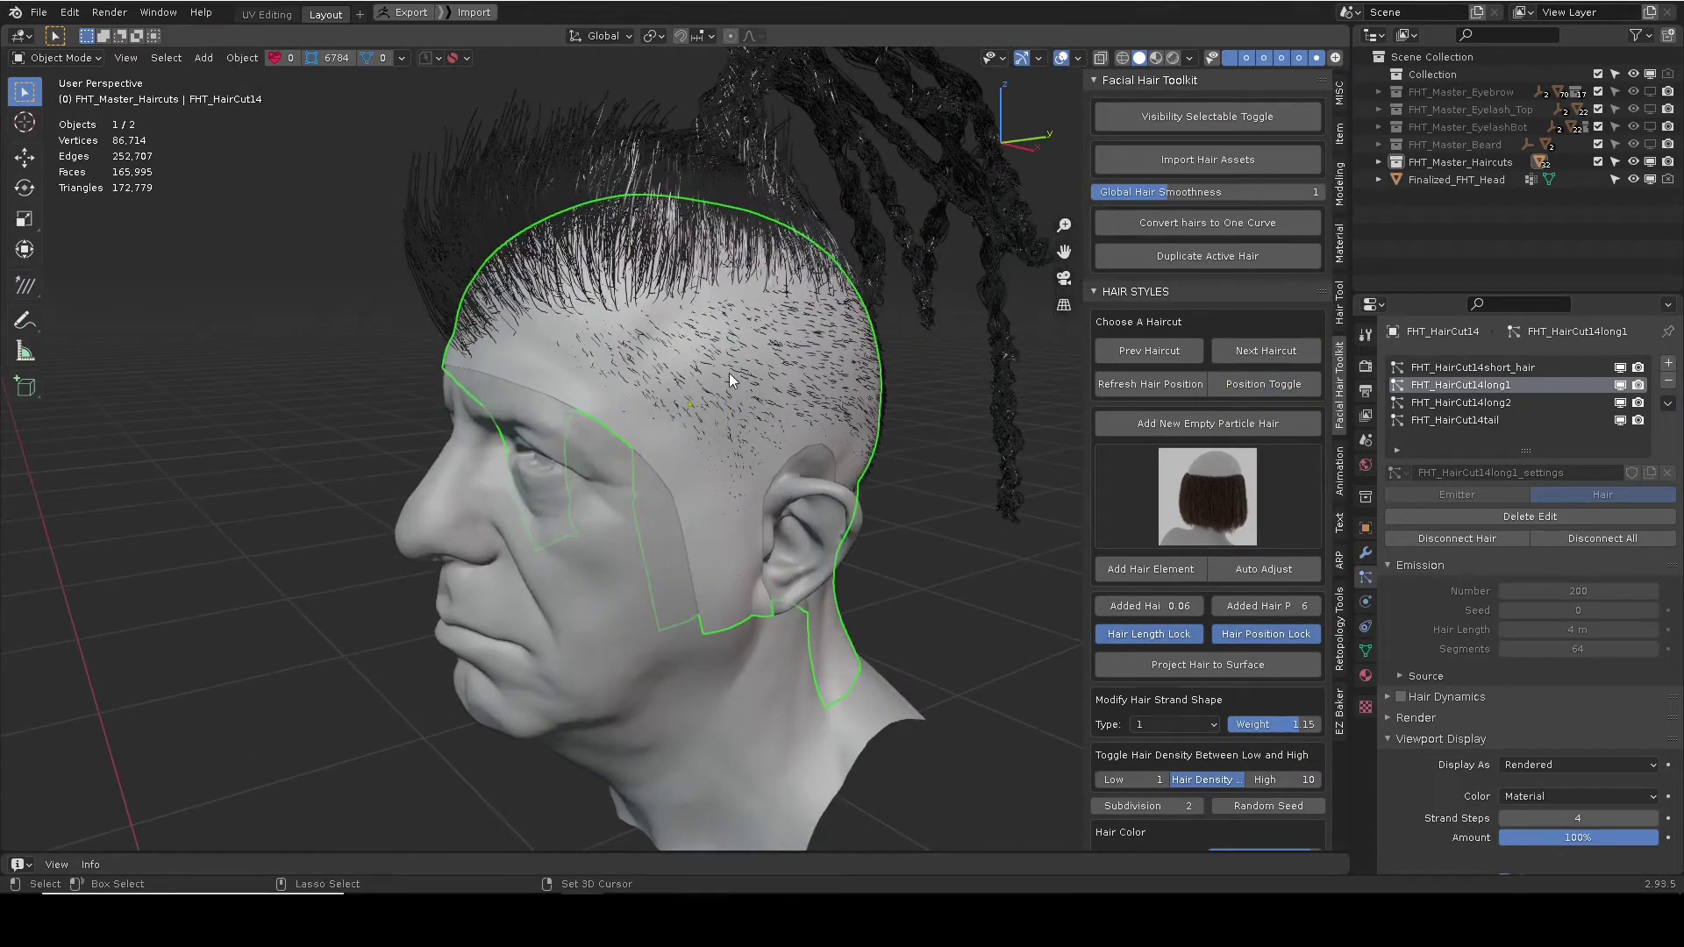
# Change the haircut to FHT_HairCut8.
pyautogui.click(1230, 349)
pyautogui.click(1283, 350)
pyautogui.click(482, 265)
pyautogui.keyDown('alt'); pyautogui.moveTo(483, 264); pyautogui.dragTo(688, 314, button='right'); pyautogui.keyUp('alt')
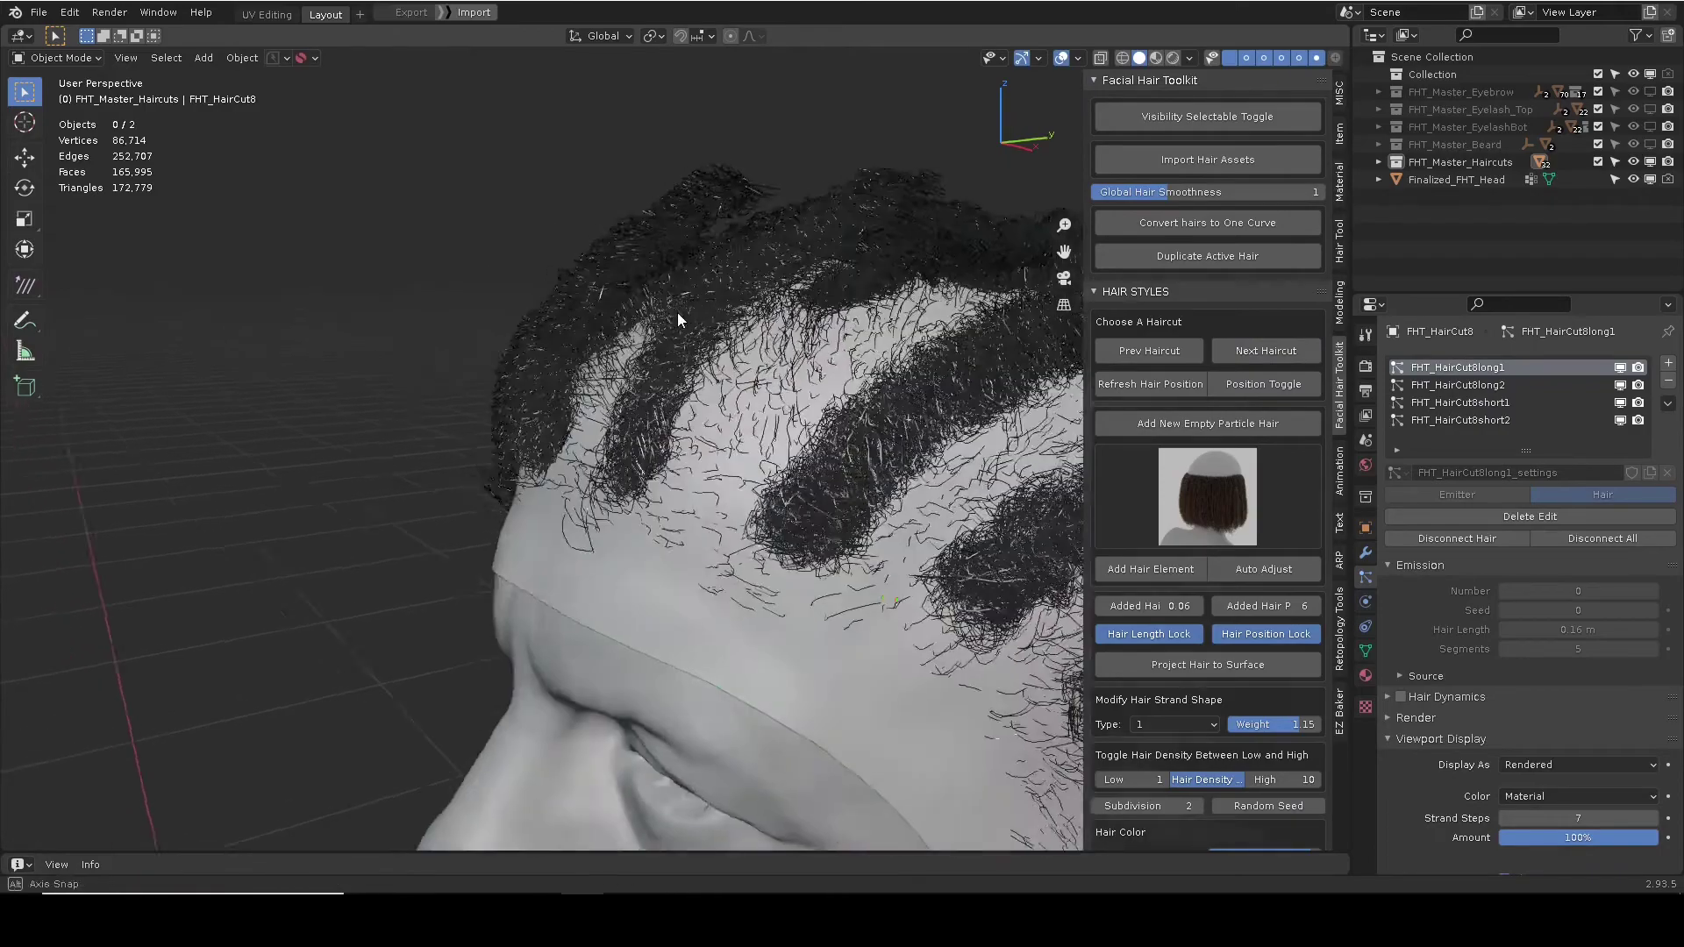
pyautogui.keyDown('alt'); pyautogui.moveTo(688, 314); pyautogui.dragTo(551, 302); pyautogui.keyUp('alt')
pyautogui.keyDown('alt'); pyautogui.moveTo(551, 301); pyautogui.dragTo(469, 309, button='right'); pyautogui.keyUp('alt')
# Compare how FHT_HairCut8 sits on the scalp with its position toggle on and off.
pyautogui.click(1274, 384)
pyautogui.keyDown('alt'); pyautogui.moveTo(706, 337); pyautogui.dragTo(630, 323, button='right'); pyautogui.keyUp('alt')
pyautogui.moveTo(629, 323)
pyautogui.keyDown('alt'); pyautogui.mouseDown()
pyautogui.moveTo(714, 329)
pyautogui.moveTo(614, 316)
pyautogui.mouseUp(); pyautogui.keyUp('alt')
pyautogui.keyDown('alt'); pyautogui.moveTo(526, 303); pyautogui.dragTo(614, 324, button='right'); pyautogui.keyUp('alt')
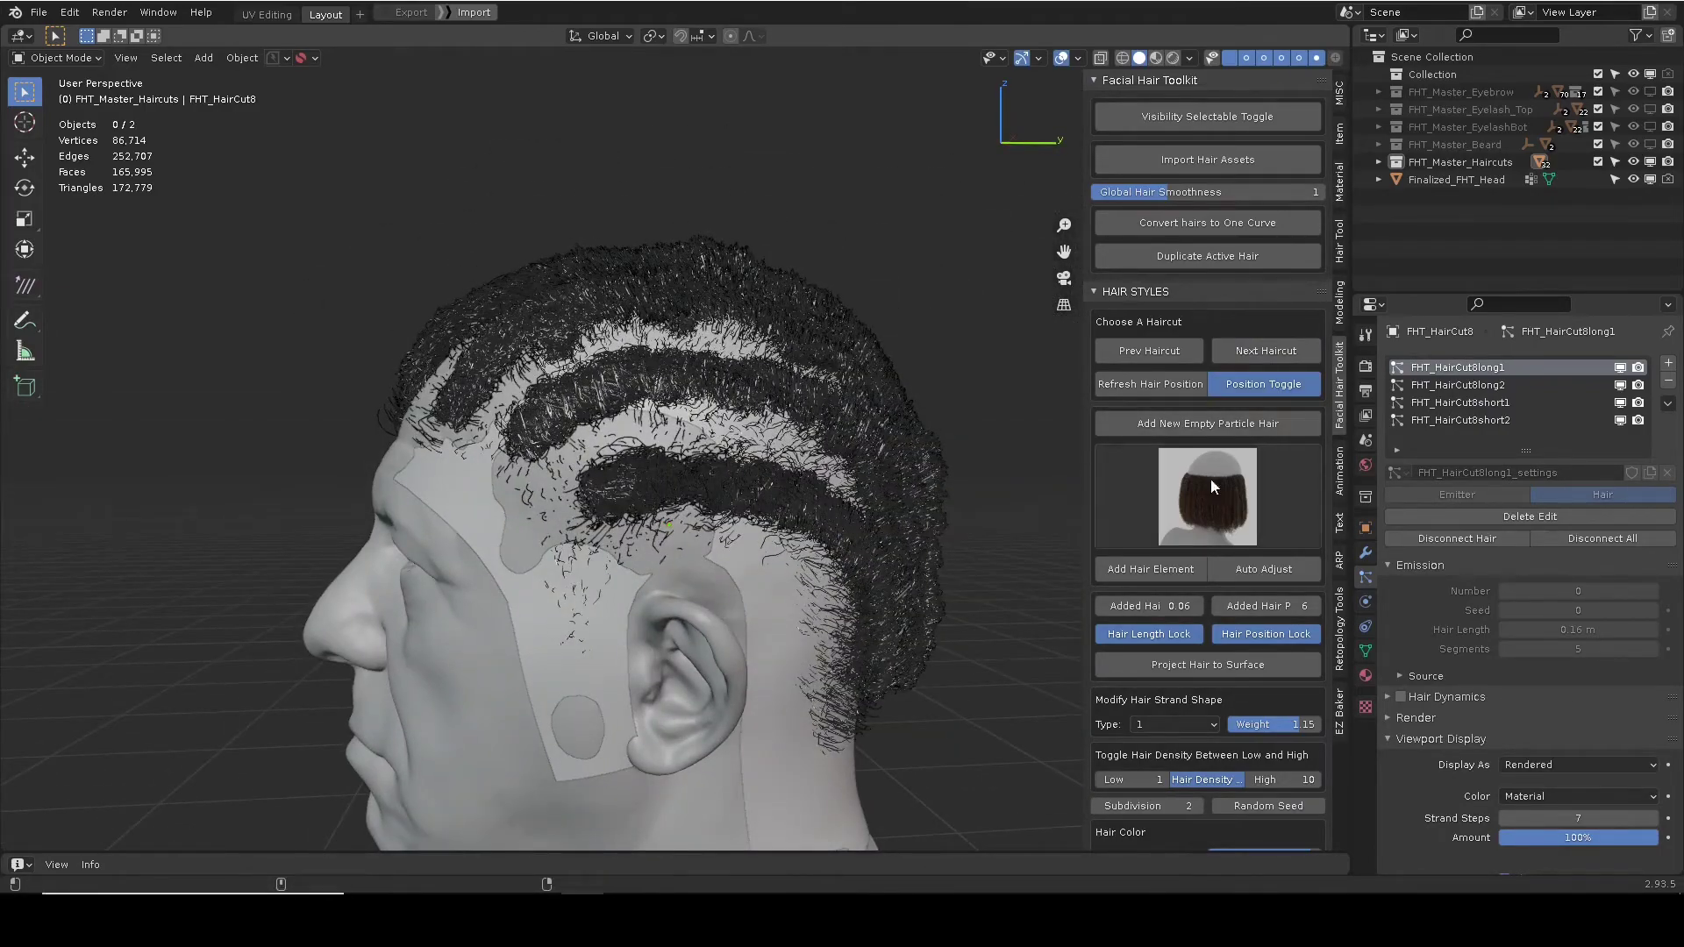
pyautogui.click(1263, 384)
pyautogui.keyDown('alt'); pyautogui.moveTo(497, 287); pyautogui.dragTo(514, 240); pyautogui.keyUp('alt')
pyautogui.keyDown('alt'); pyautogui.moveTo(514, 241); pyautogui.dragTo(620, 281, button='right'); pyautogui.keyUp('alt')
pyautogui.moveTo(617, 280); pyautogui.dragTo(565, 330, button='middle')
pyautogui.click(1255, 386)
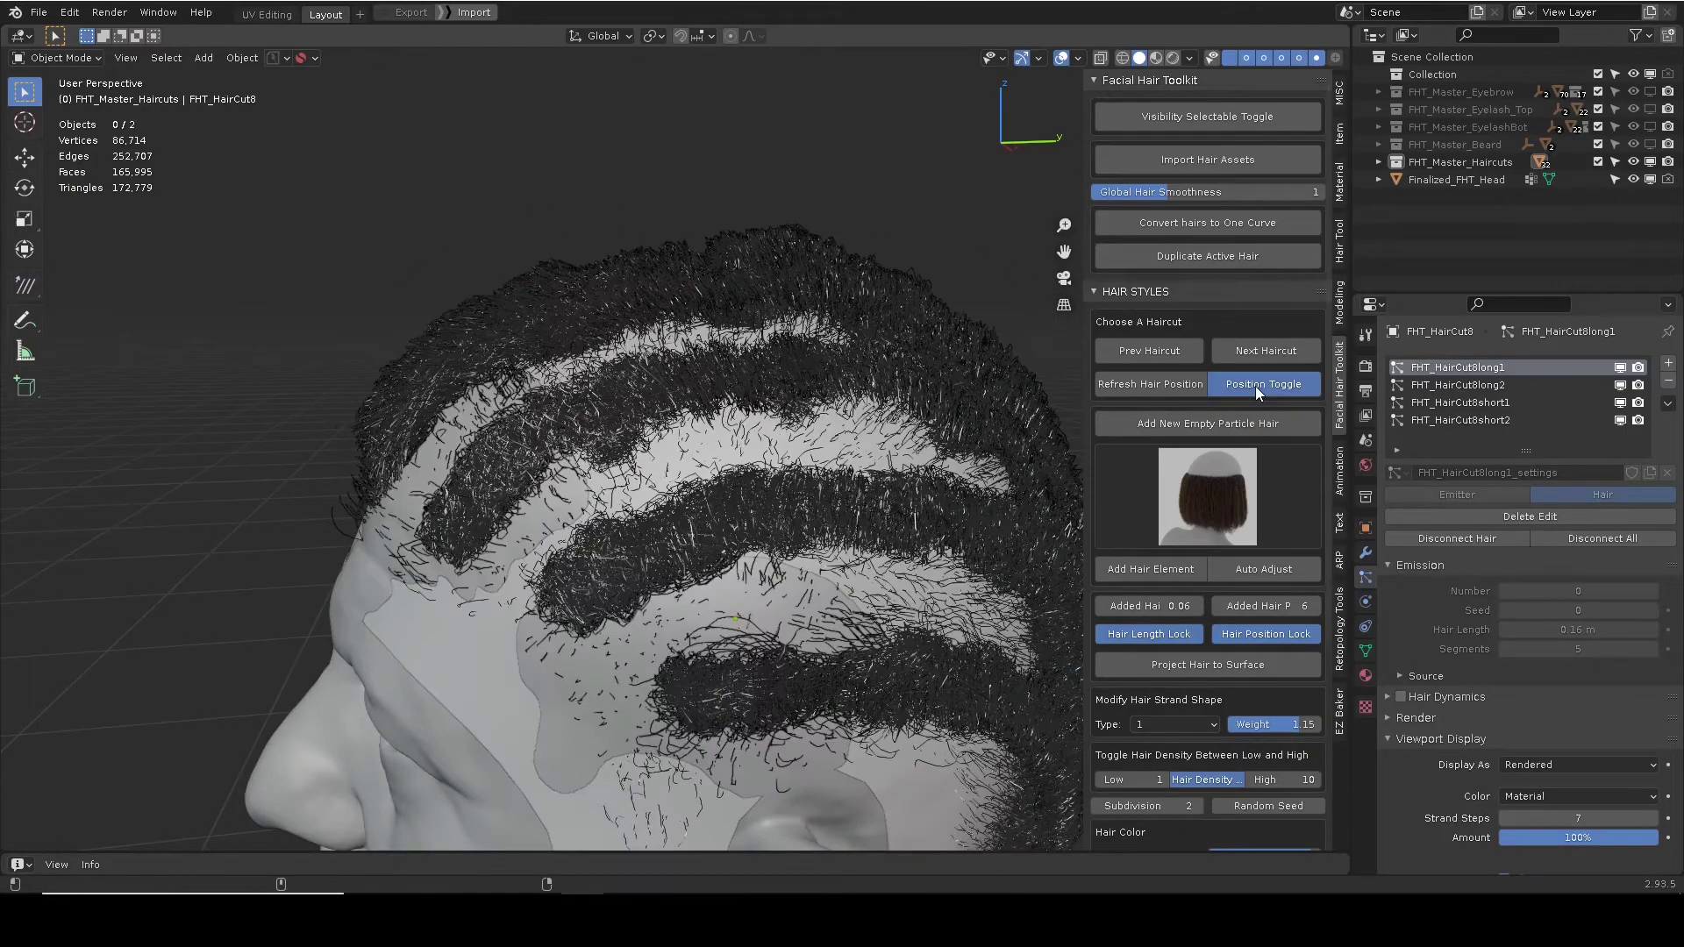
pyautogui.click(1255, 386)
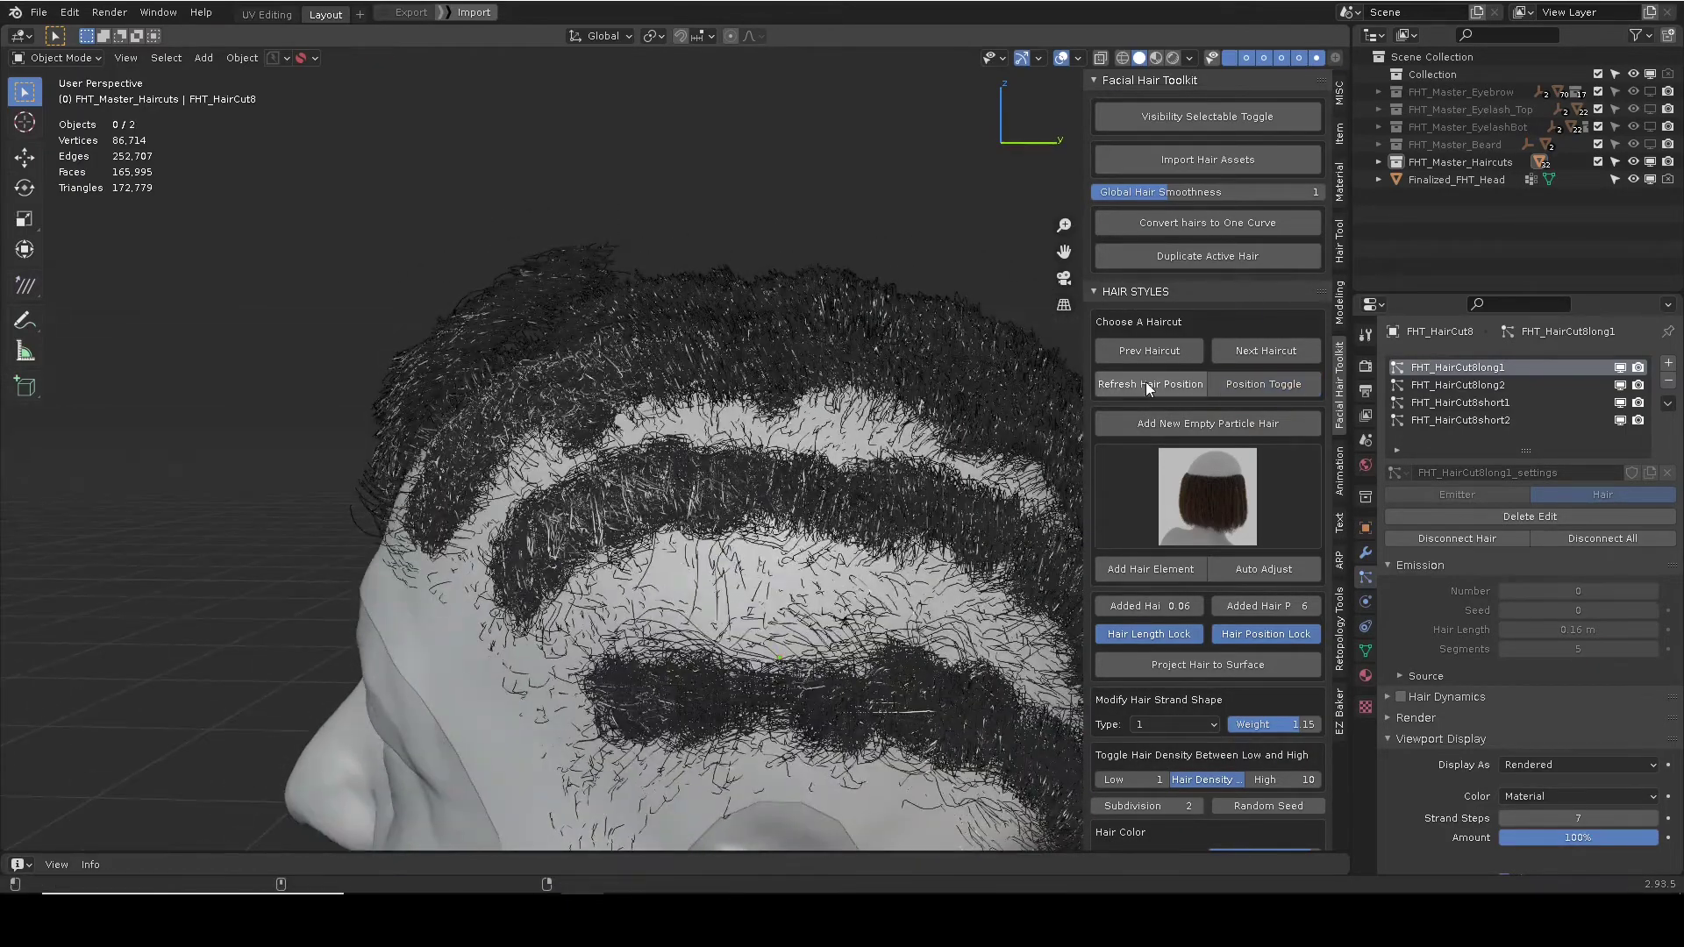
# Refresh the hair position of FHT_HairCut8.
pyautogui.keyDown('alt'); pyautogui.moveTo(730, 473); pyautogui.dragTo(686, 424, button='middle'); pyautogui.keyUp('alt')
pyautogui.scroll(-2, 689, 421)
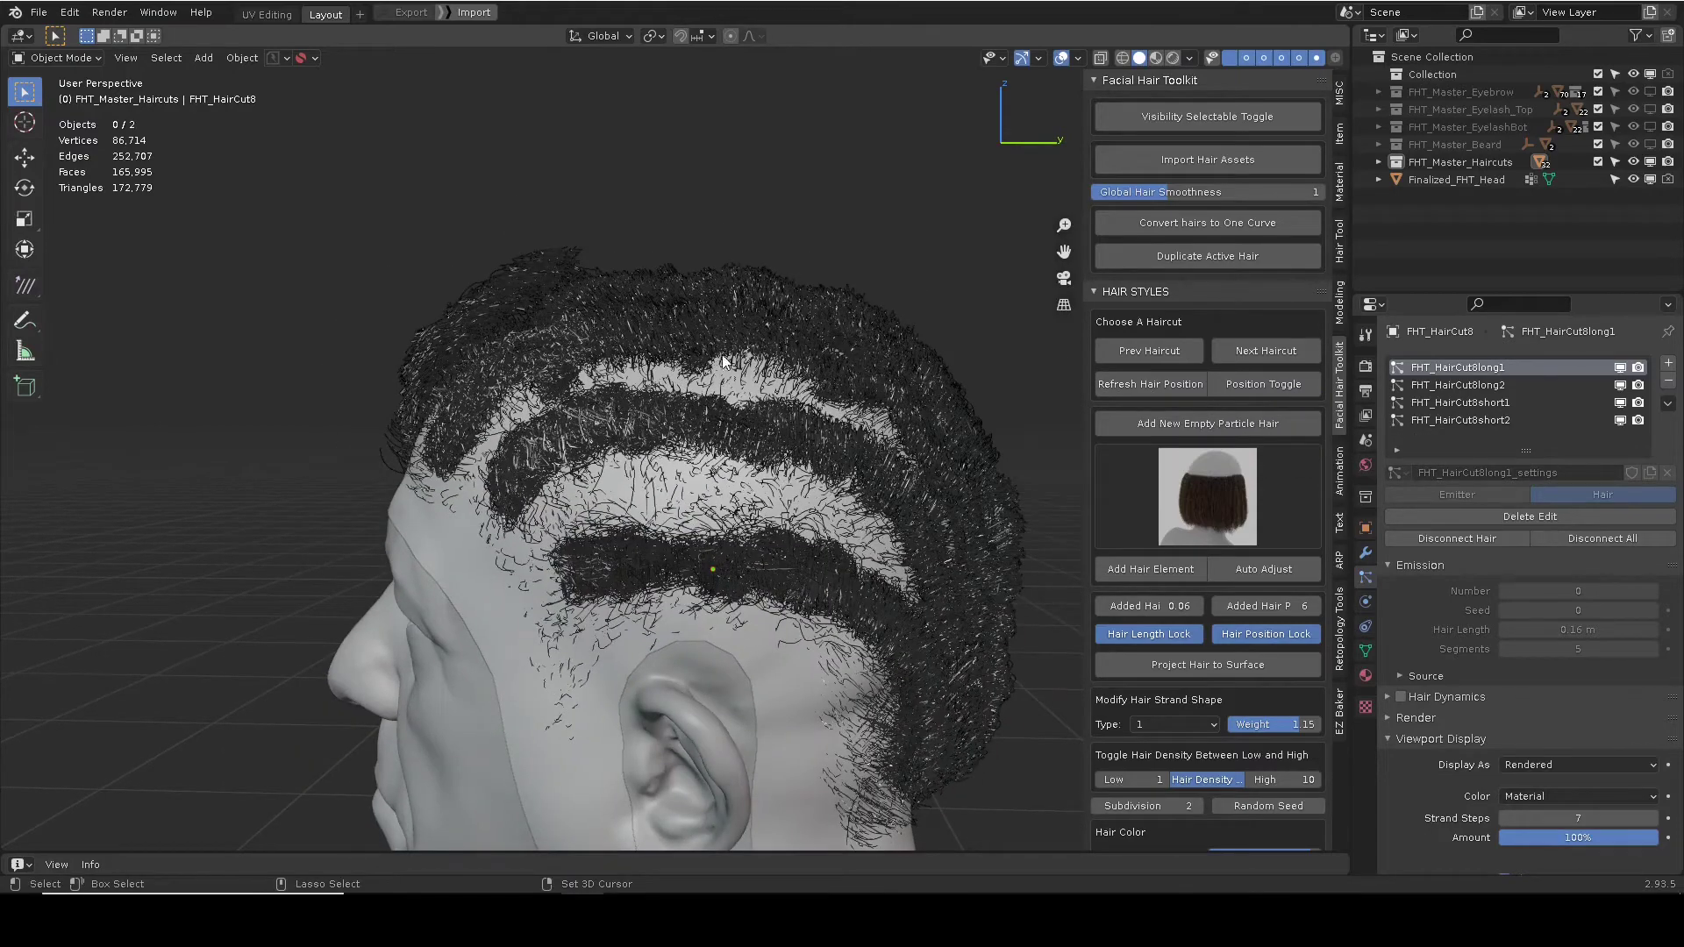
pyautogui.keyDown('alt'); pyautogui.moveTo(572, 356); pyautogui.dragTo(579, 356); pyautogui.keyUp('alt')
pyautogui.click(1128, 383)
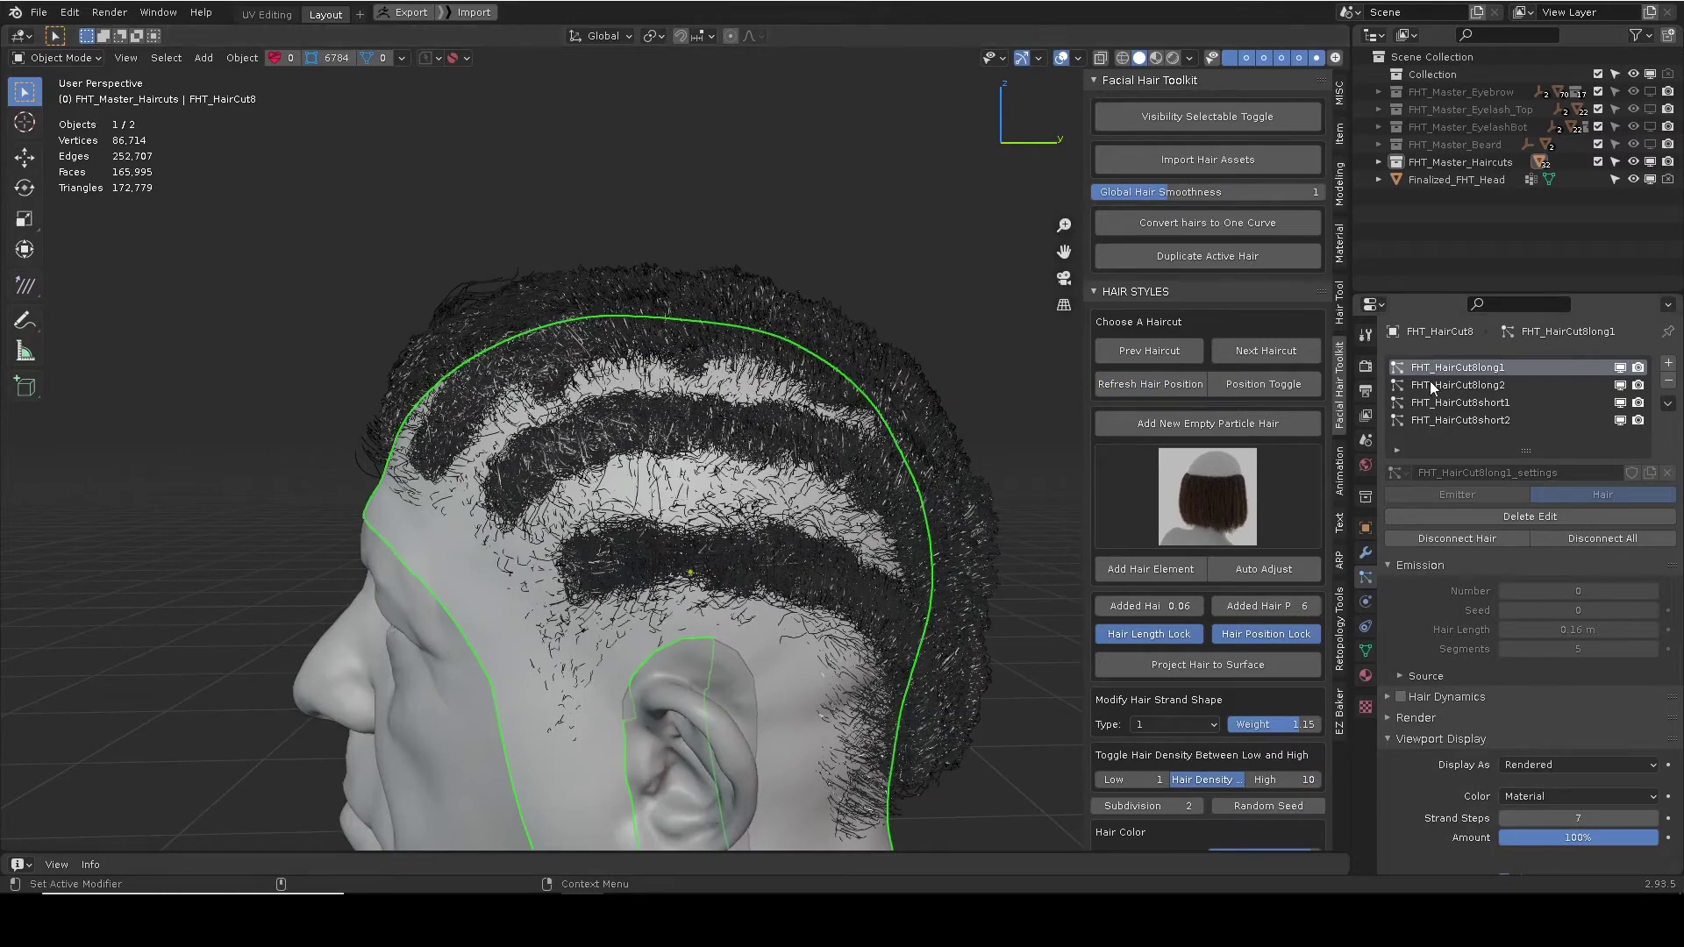
pyautogui.click(1263, 384)
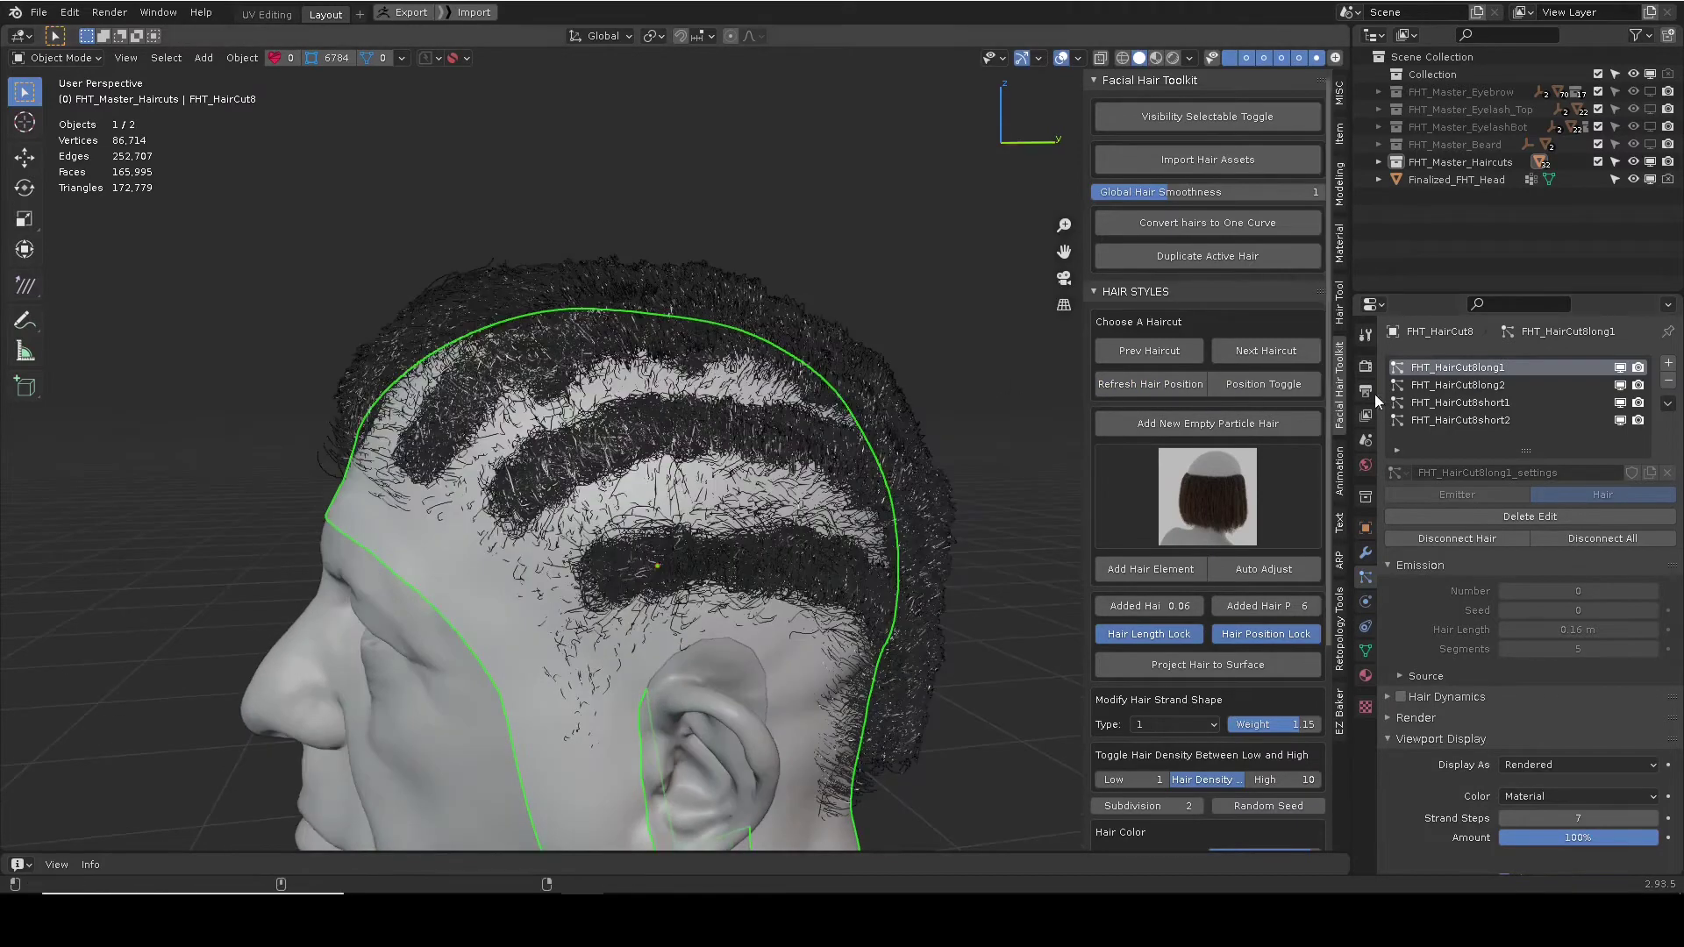
# Inspect the FHT_HairCut8long1, FHT_HairCut8long2 and FHT_HairCut8short2 layers by switching their viewport display off and on.
pyautogui.click(1621, 363)
pyautogui.click(1621, 363)
pyautogui.click(1621, 363)
pyautogui.click(1621, 363)
pyautogui.moveTo(489, 314); pyautogui.dragTo(666, 412, button='middle')
pyautogui.scroll(3, 614, 386)
pyautogui.click(1620, 385)
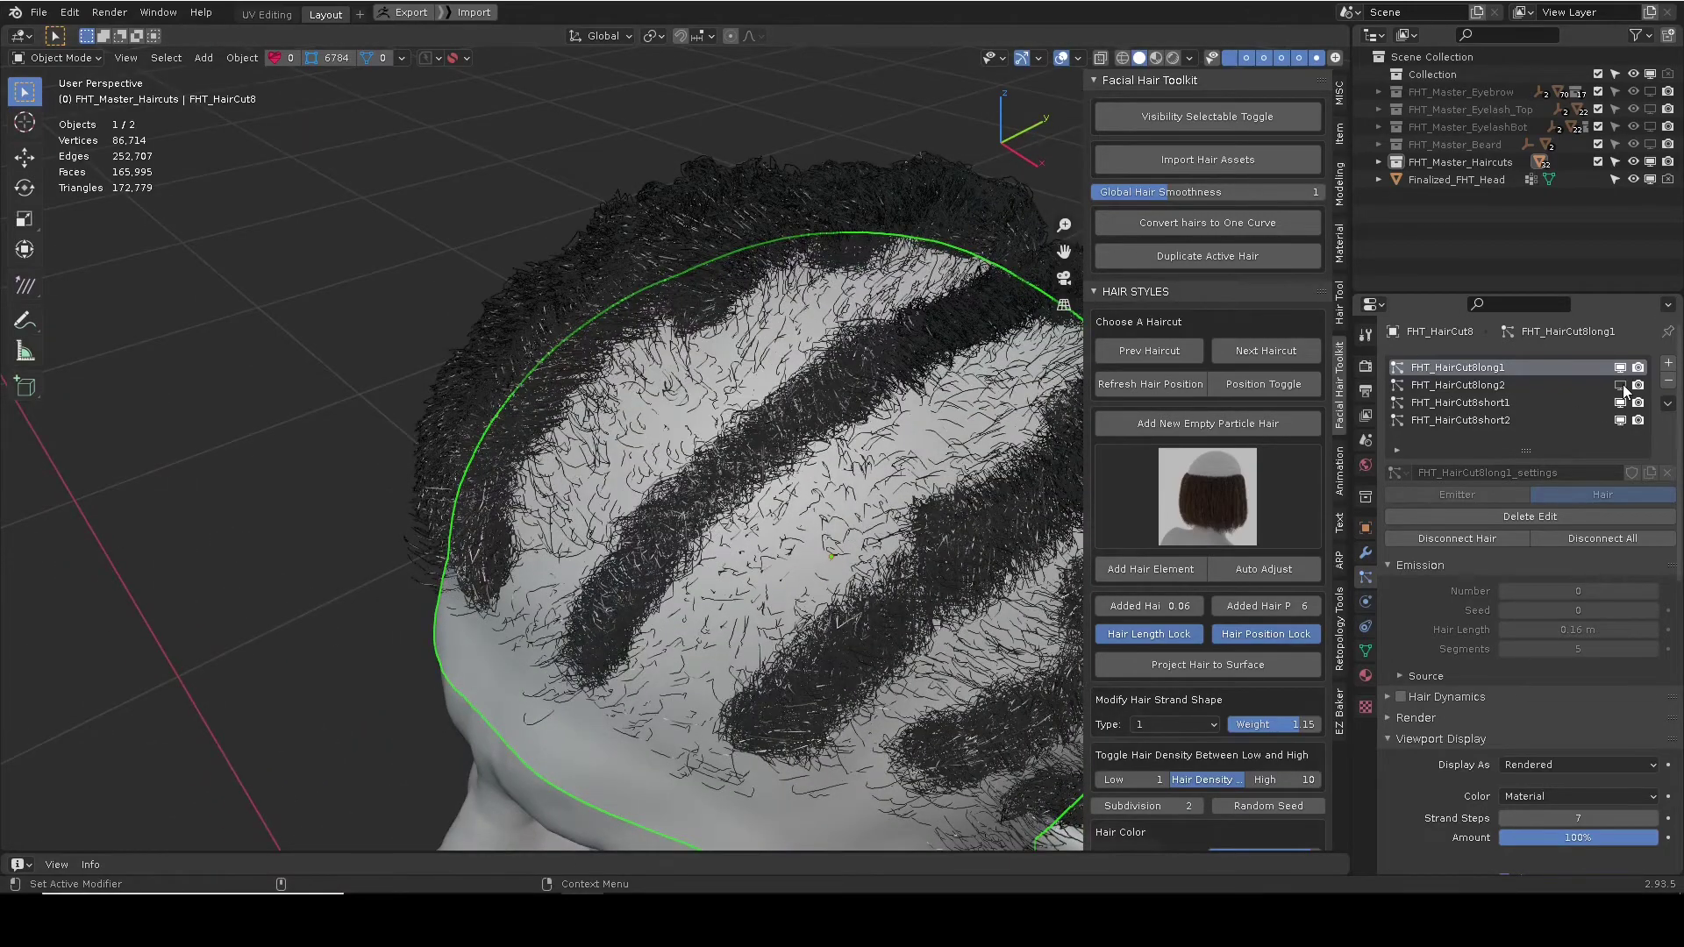
pyautogui.click(1620, 385)
pyautogui.click(1619, 418)
pyautogui.click(1619, 418)
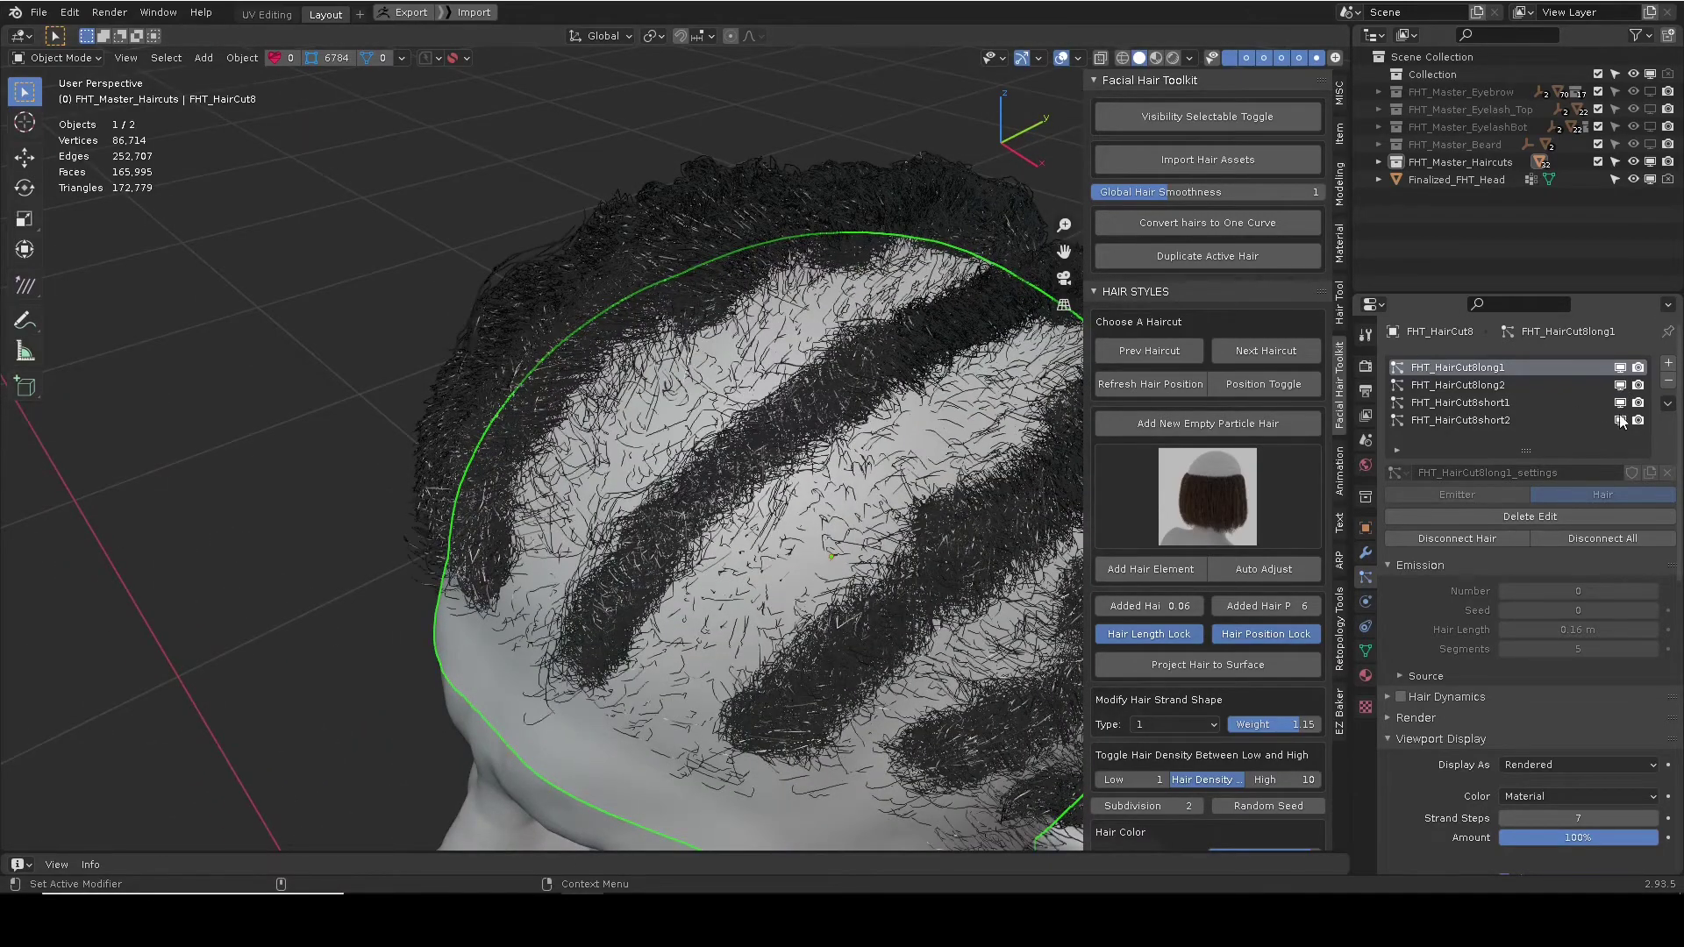
pyautogui.click(1620, 421)
pyautogui.click(1620, 421)
pyautogui.scroll(-5, 618, 388)
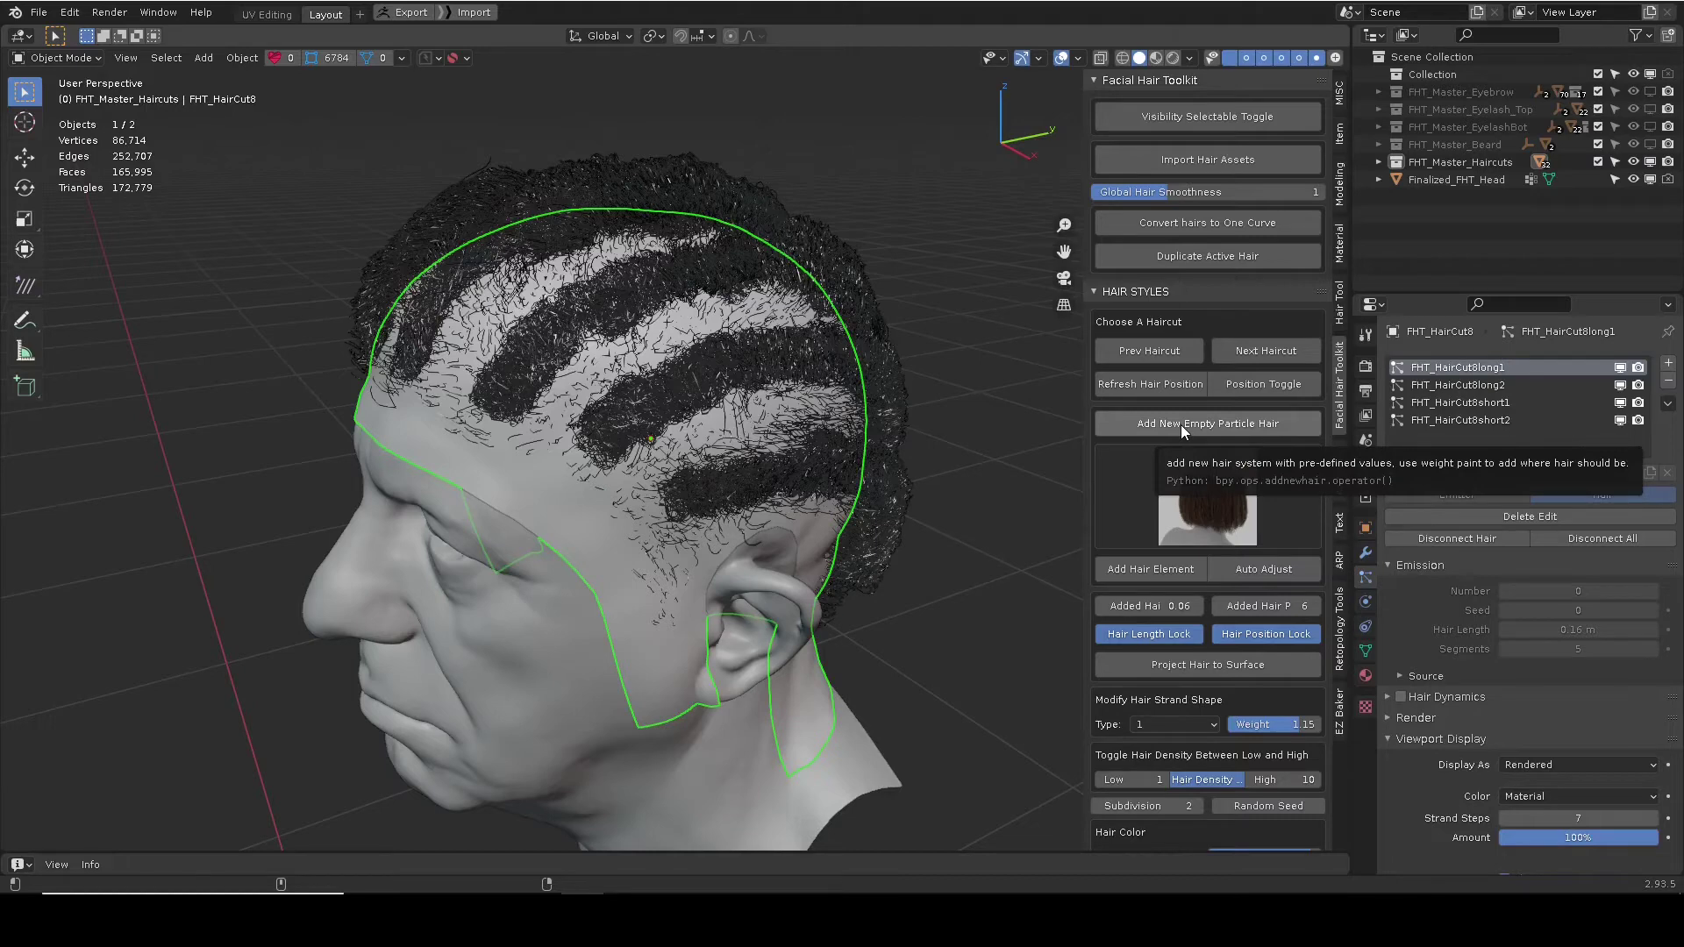
# Hide the four existing FHT_HairCut8 hair systems in the viewport and add a new empty particle hair system.
pyautogui.moveTo(1620, 368); pyautogui.dragTo(1621, 421)
pyautogui.keyDown('shift'); pyautogui.moveTo(823, 447); pyautogui.dragTo(809, 422, button='middle'); pyautogui.keyUp('shift')
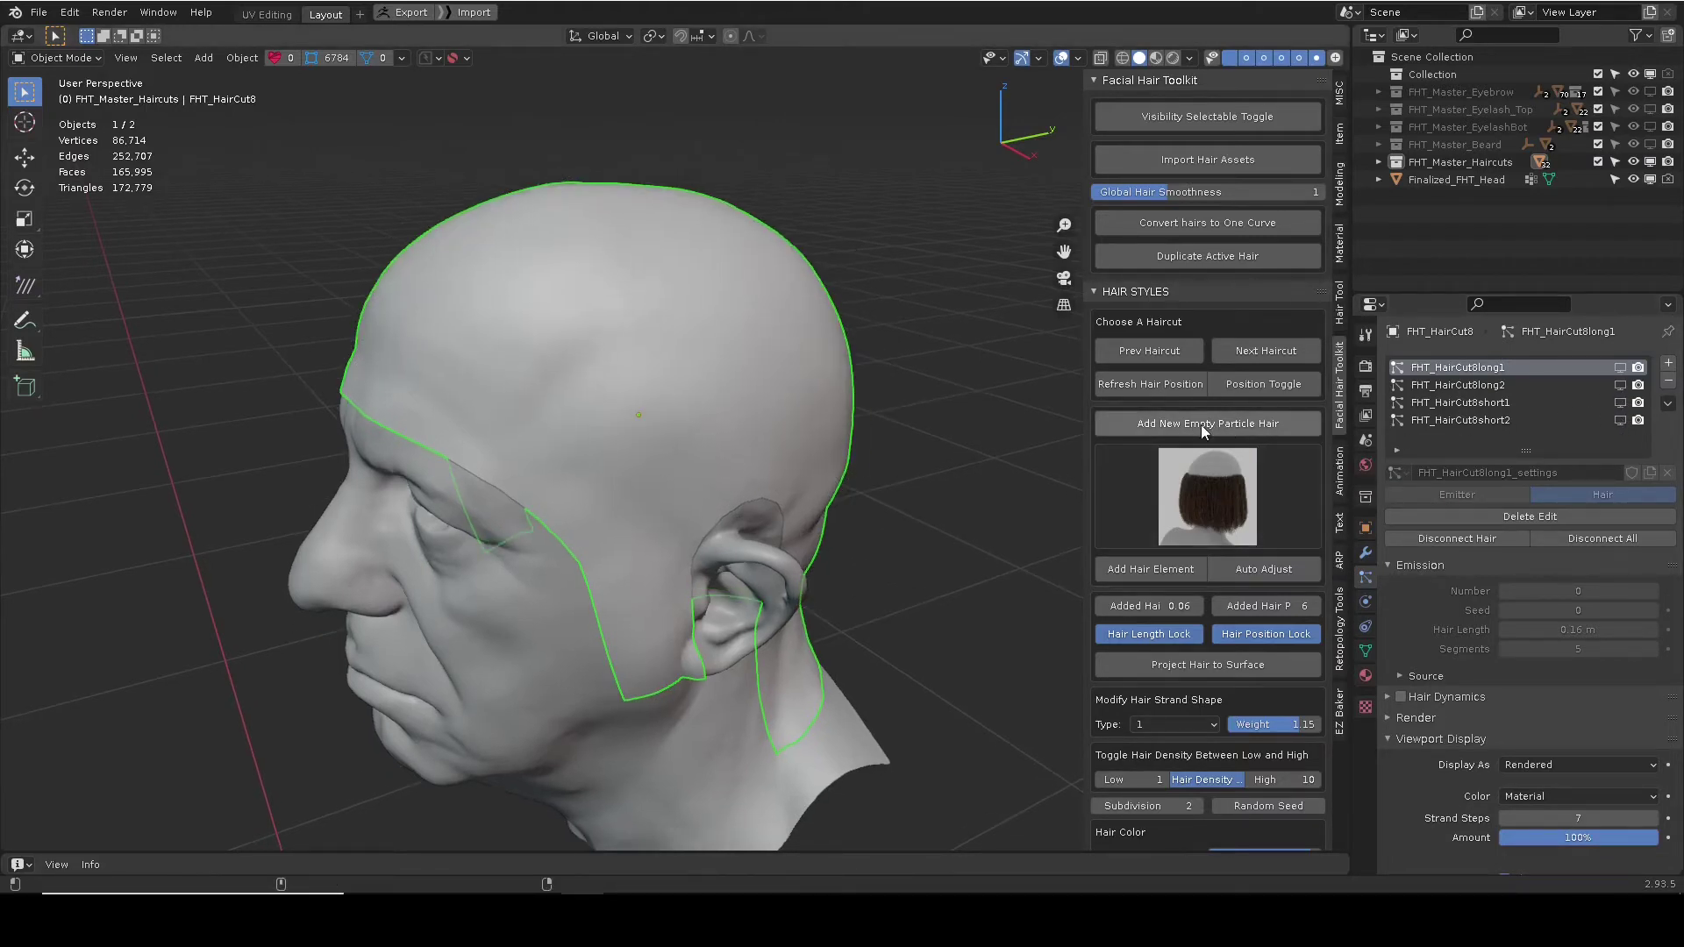
pyautogui.click(1192, 429)
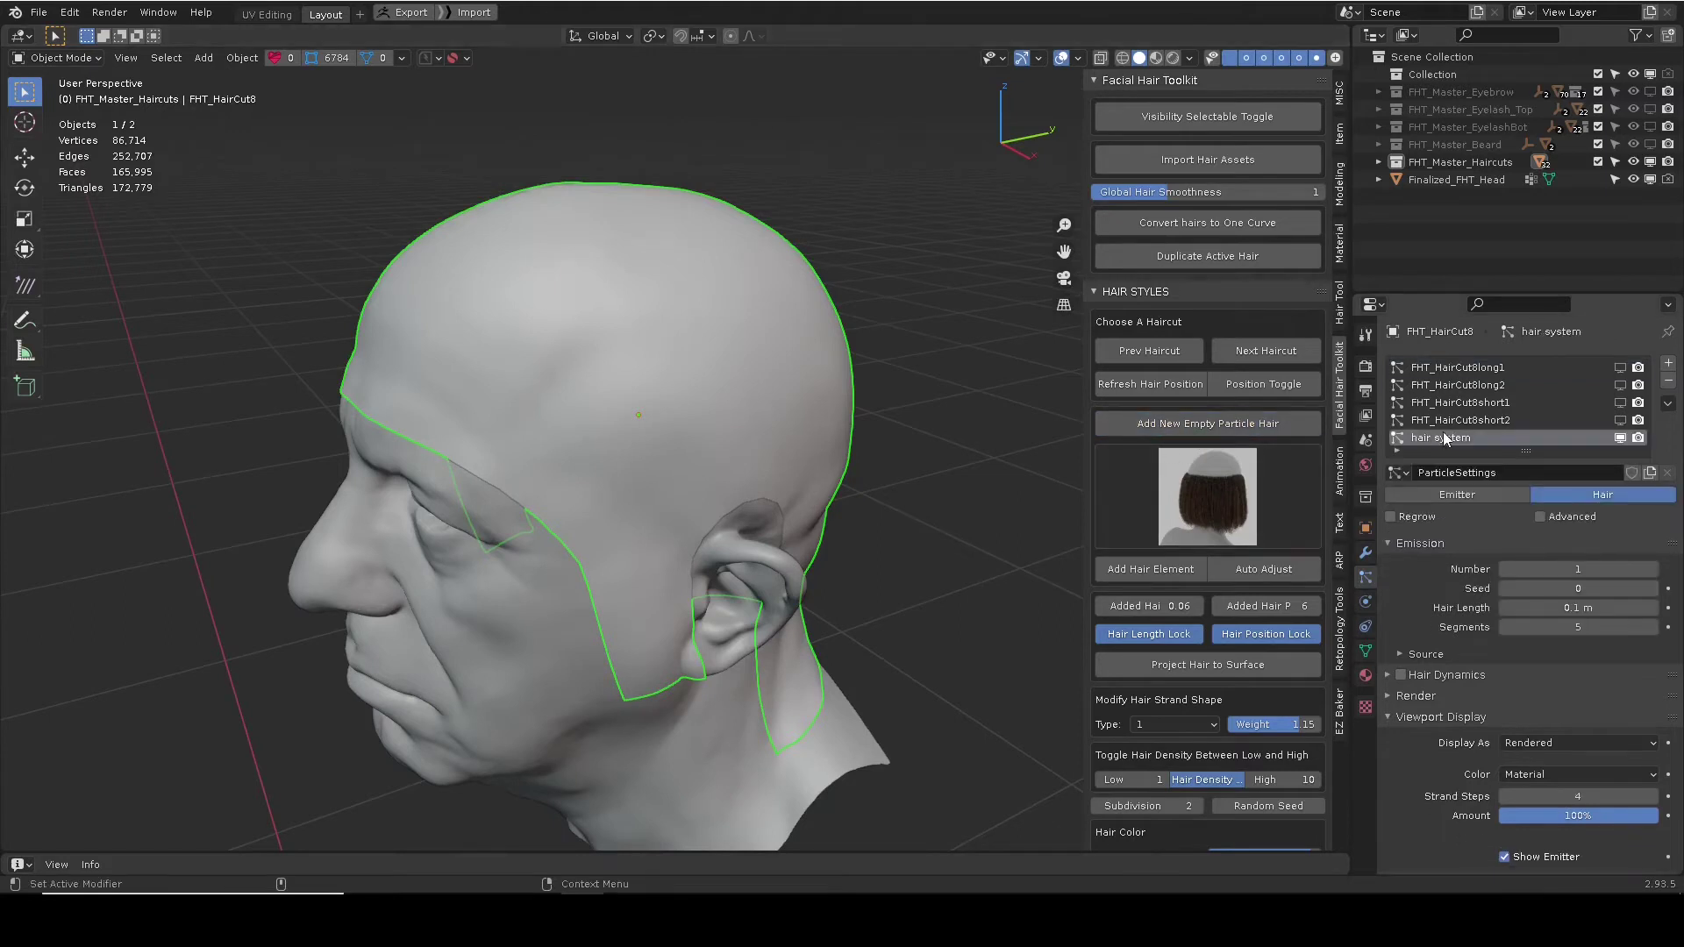
pyautogui.click(1366, 651)
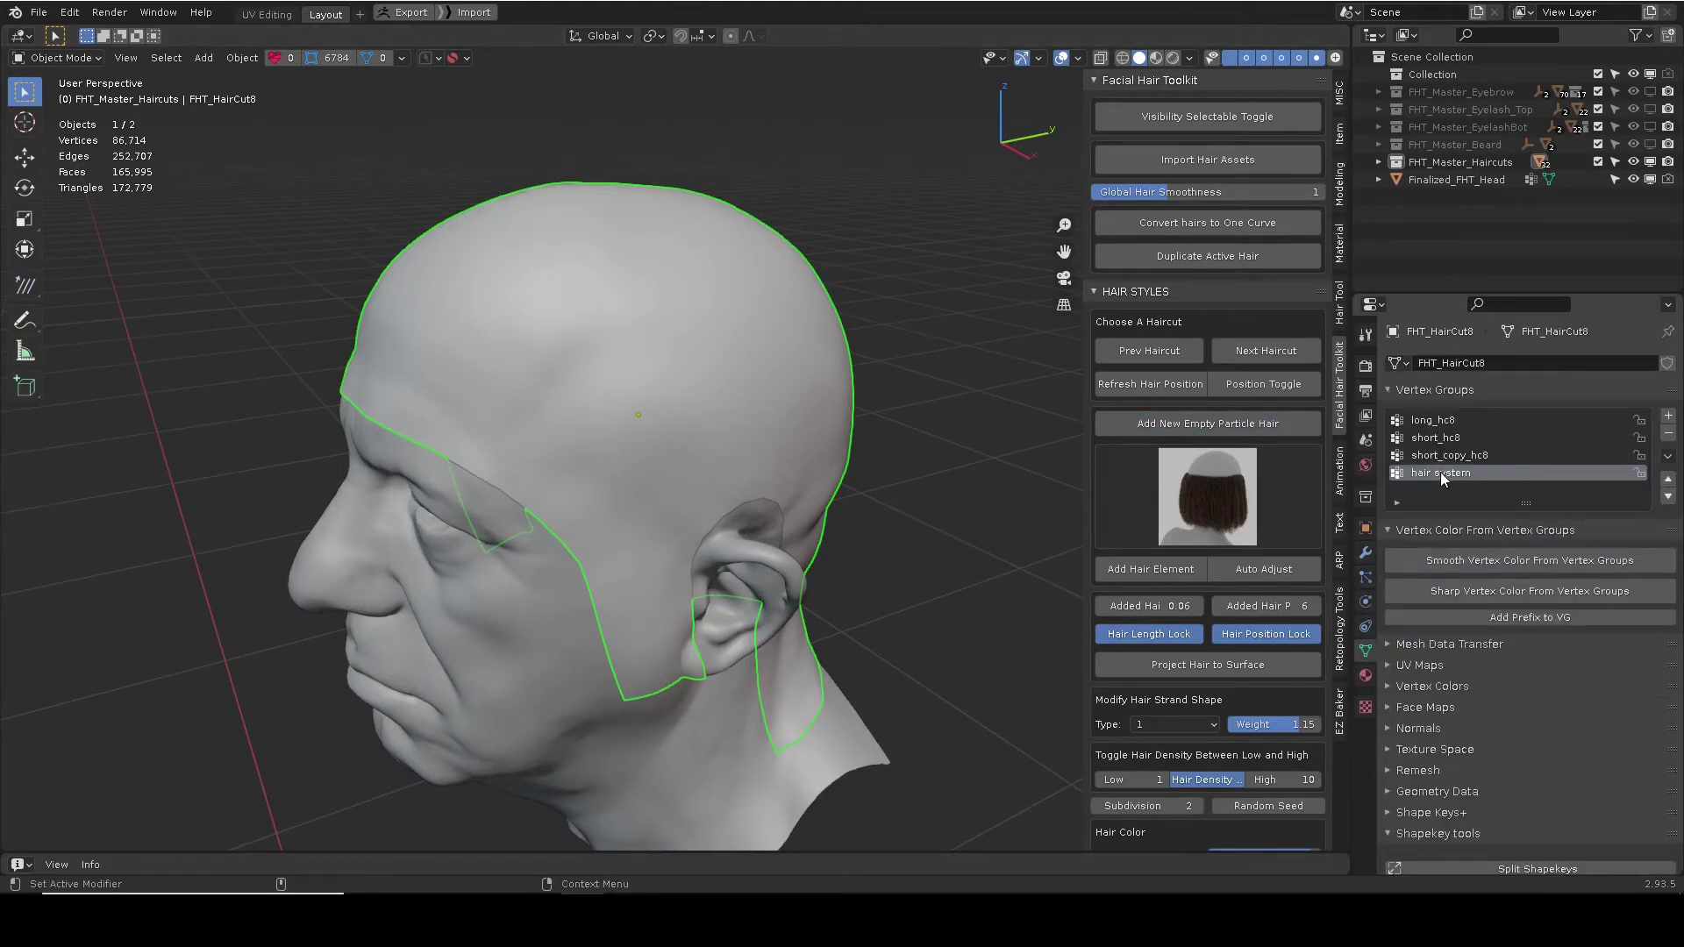
pyautogui.click(1367, 578)
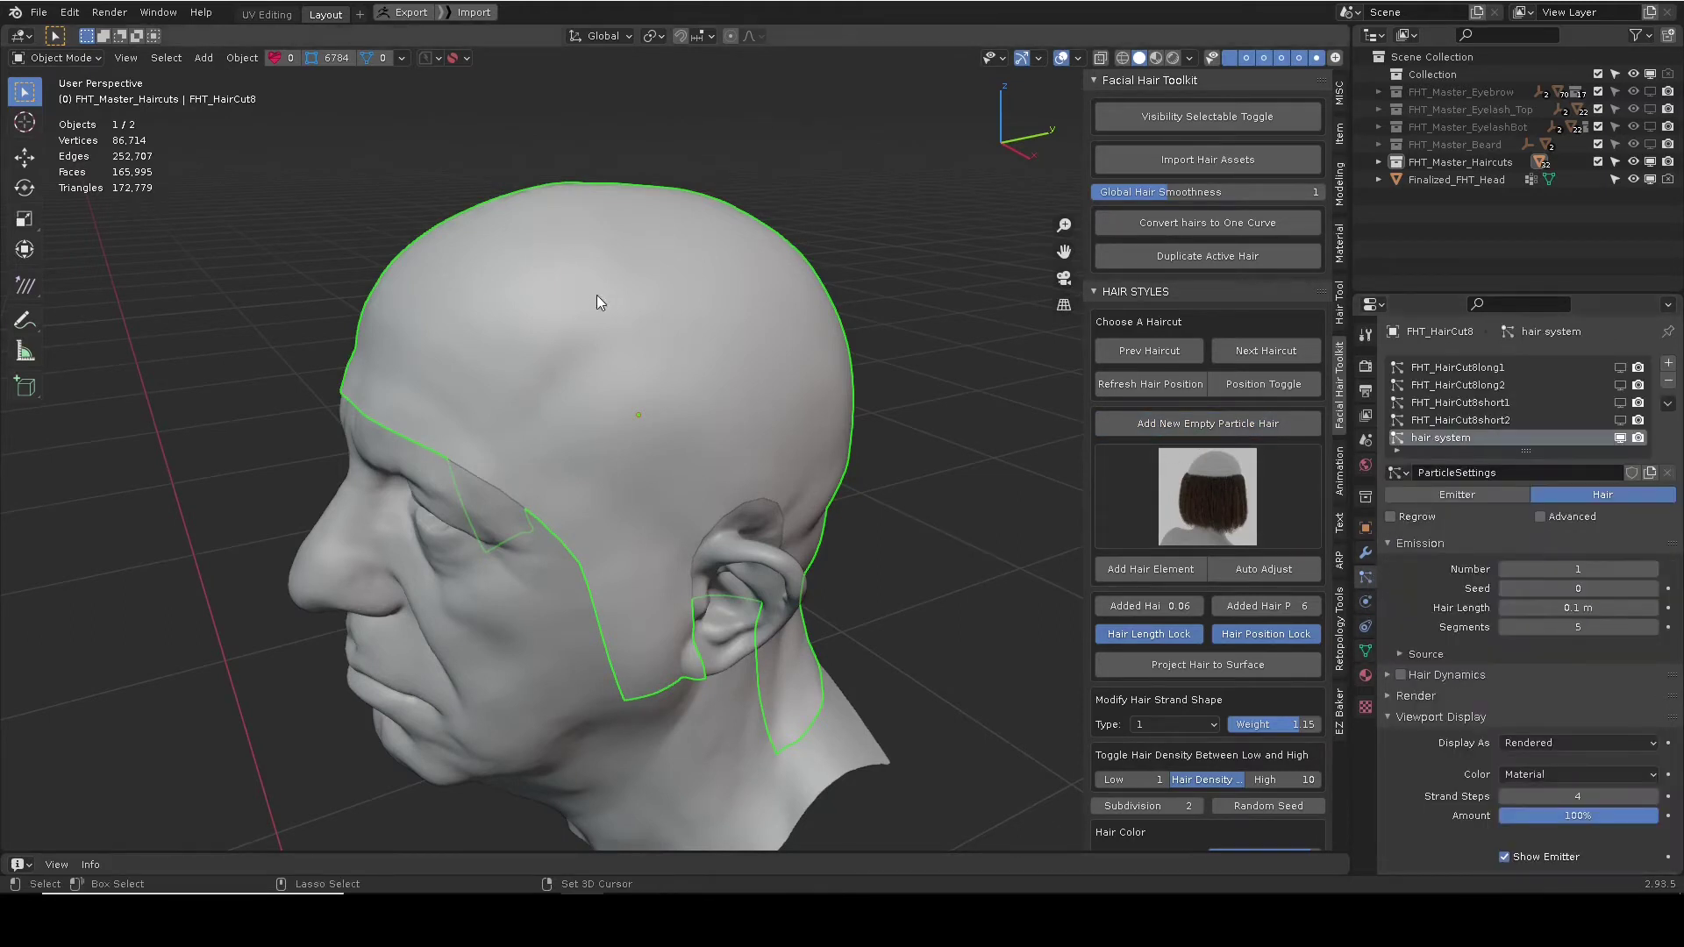
# Weight paint an area on the side of the scalp for the new hair system to grow from.
pyautogui.hotkey('ctrl', 'Tab')
pyautogui.click(628, 432)
pyautogui.moveTo(594, 344)
pyautogui.mouseDown()
pyautogui.moveTo(639, 339)
pyautogui.moveTo(657, 370)
pyautogui.mouseUp()
pyautogui.hotkey('ctrl', 'Tab')
pyautogui.click(693, 359)
pyautogui.moveTo(721, 308)
pyautogui.mouseDown(button='middle')
pyautogui.moveTo(760, 267)
pyautogui.moveTo(695, 274)
pyautogui.mouseUp(button='middle')
pyautogui.moveTo(695, 274)
pyautogui.mouseDown()
pyautogui.moveTo(775, 295)
pyautogui.moveTo(845, 385)
pyautogui.mouseUp()
pyautogui.moveTo(846, 384); pyautogui.dragTo(771, 371, button='middle')
# Style the new hair system's strands toward the back of the head and return to Object Mode.
pyautogui.hotkey('ctrl', 'Tab')
pyautogui.click(757, 462)
pyautogui.moveTo(758, 461); pyautogui.dragTo(720, 394, button='middle')
pyautogui.moveTo(728, 347)
pyautogui.mouseDown()
pyautogui.moveTo(979, 425)
pyautogui.moveTo(764, 373)
pyautogui.mouseUp()
pyautogui.moveTo(746, 368); pyautogui.dragTo(808, 395, button='middle')
pyautogui.hotkey('ctrl', 'Tab')
pyautogui.click(755, 368)
pyautogui.moveTo(695, 376); pyautogui.dragTo(790, 413)
pyautogui.hotkey('ctrl', 'Tab')
pyautogui.click(684, 386)
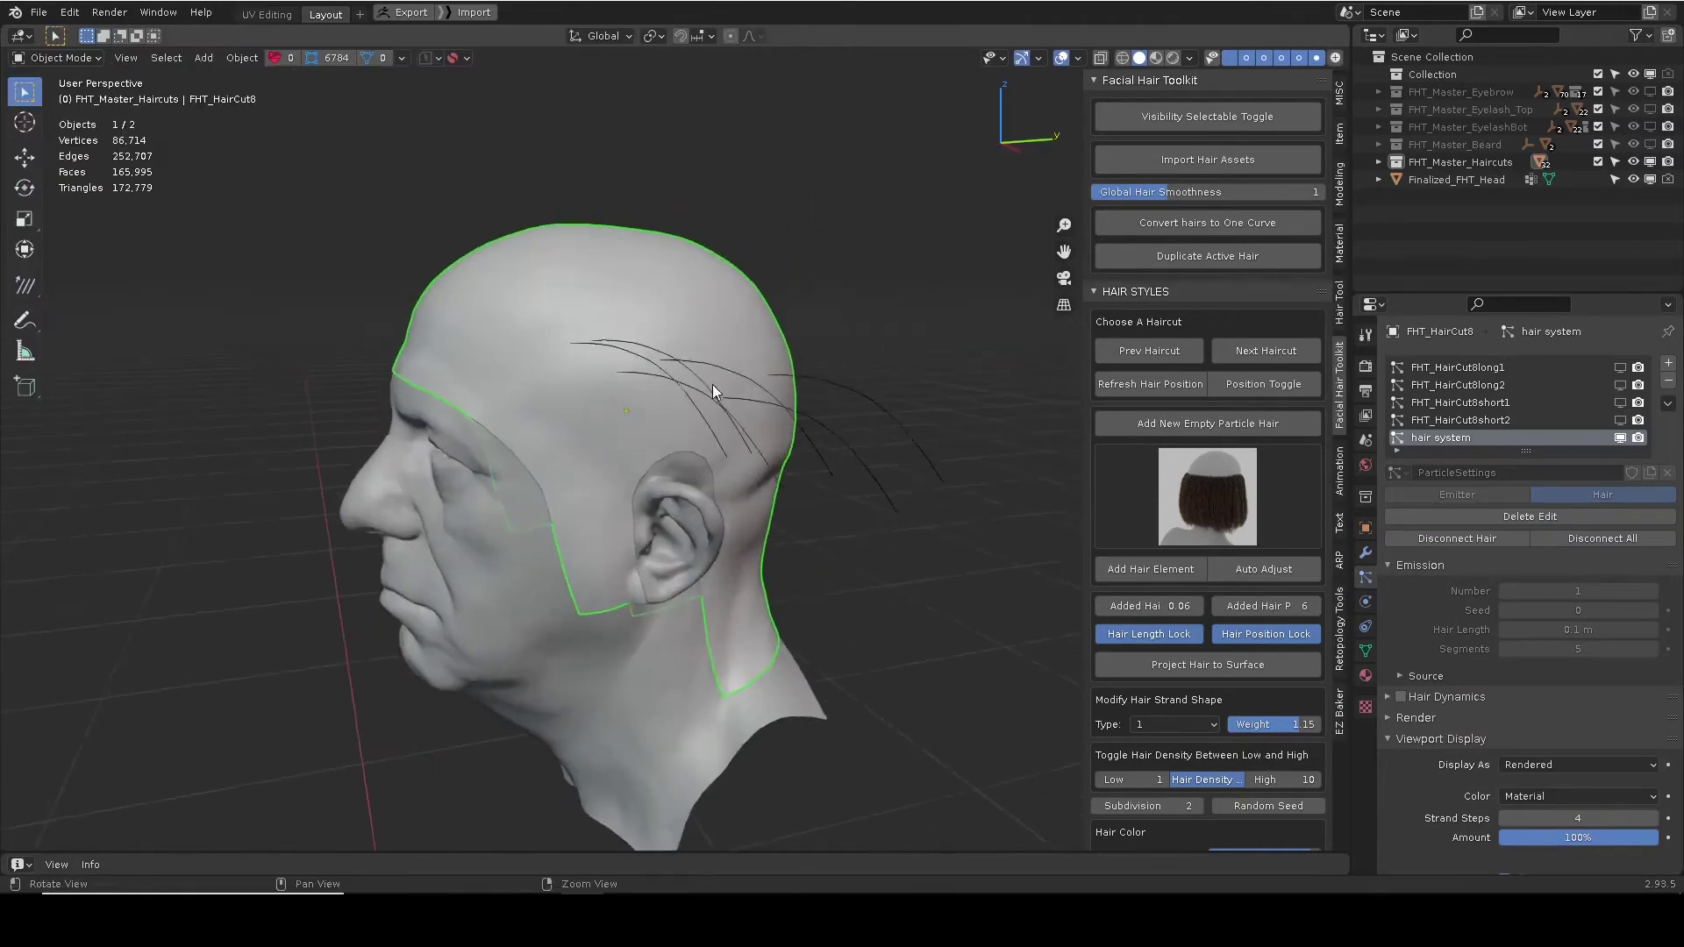
# Remove the custom hair system from the haircut and add the Back9 hair element to the scalp.
pyautogui.moveTo(707, 381); pyautogui.dragTo(658, 364, button='middle')
pyautogui.click(1668, 381)
pyautogui.click(1230, 513)
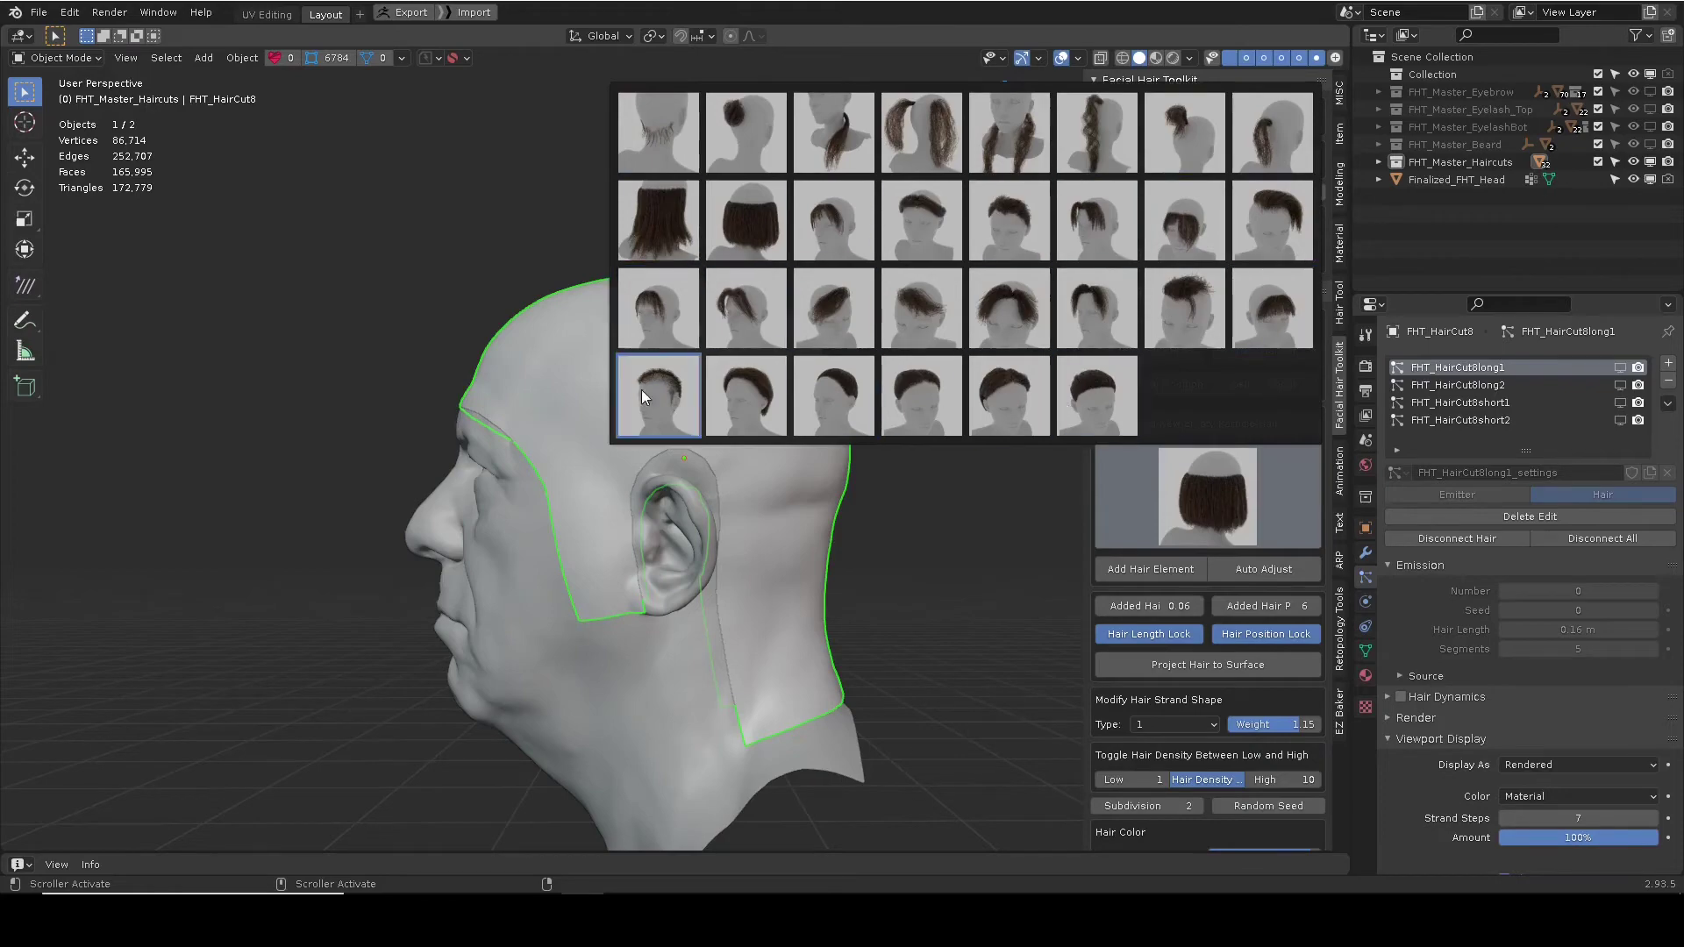
pyautogui.click(658, 219)
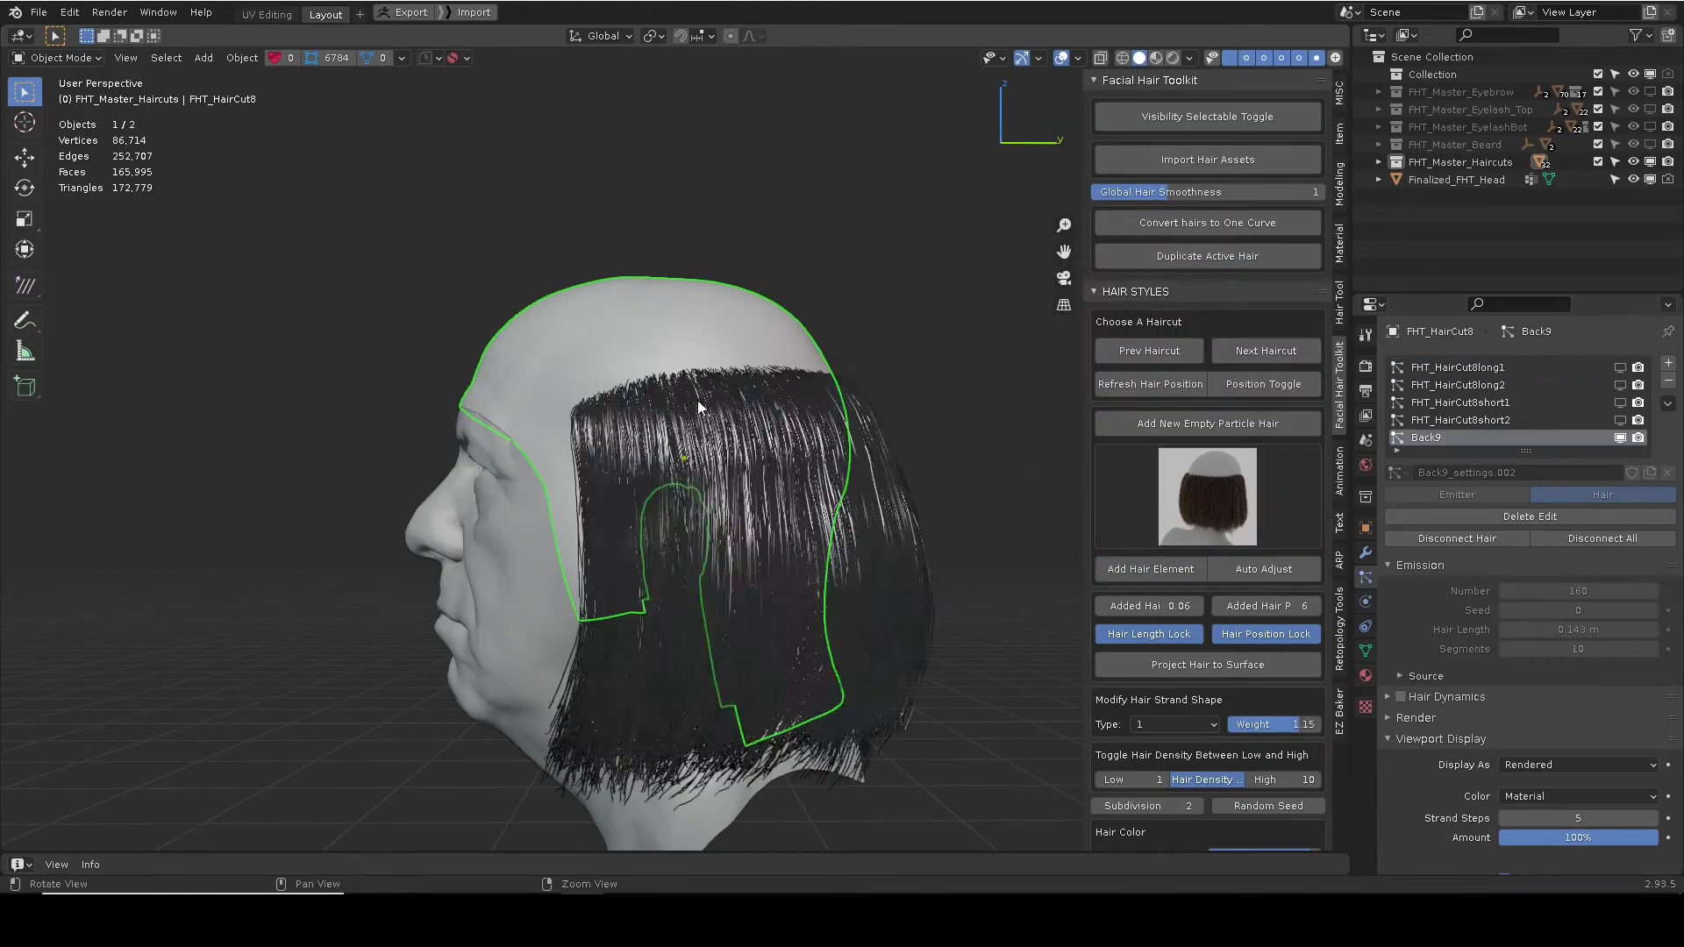
# Choose and add the Front12 and Front14 hair elements to the front of the scalp.
pyautogui.click(1156, 505)
pyautogui.click(1024, 223)
pyautogui.moveTo(686, 409); pyautogui.dragTo(1244, 477, button='middle')
pyautogui.click(1244, 483)
pyautogui.click(1260, 230)
pyautogui.moveTo(686, 390); pyautogui.dragTo(1422, 400, button='middle')
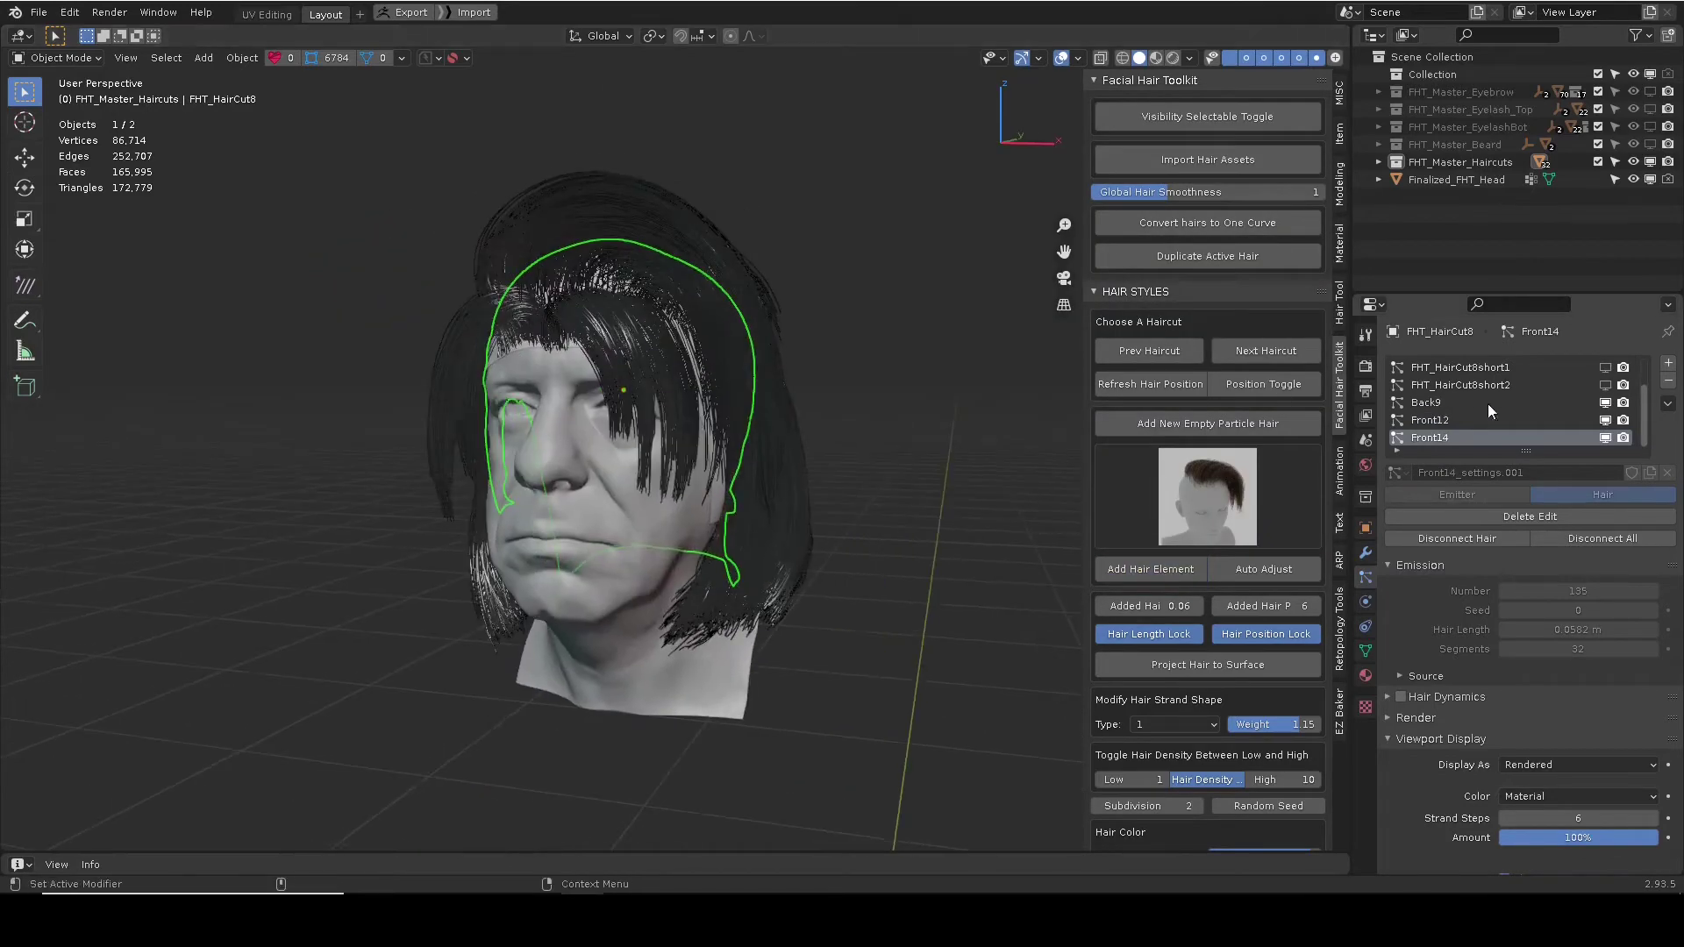
# Hide the Front12 and Front14 hair systems in the viewport and make Back9 the active system.
pyautogui.moveTo(1604, 403); pyautogui.dragTo(1605, 437)
pyautogui.click(1605, 403)
pyautogui.click(1491, 403)
pyautogui.moveTo(886, 430); pyautogui.dragTo(842, 379, button='middle')
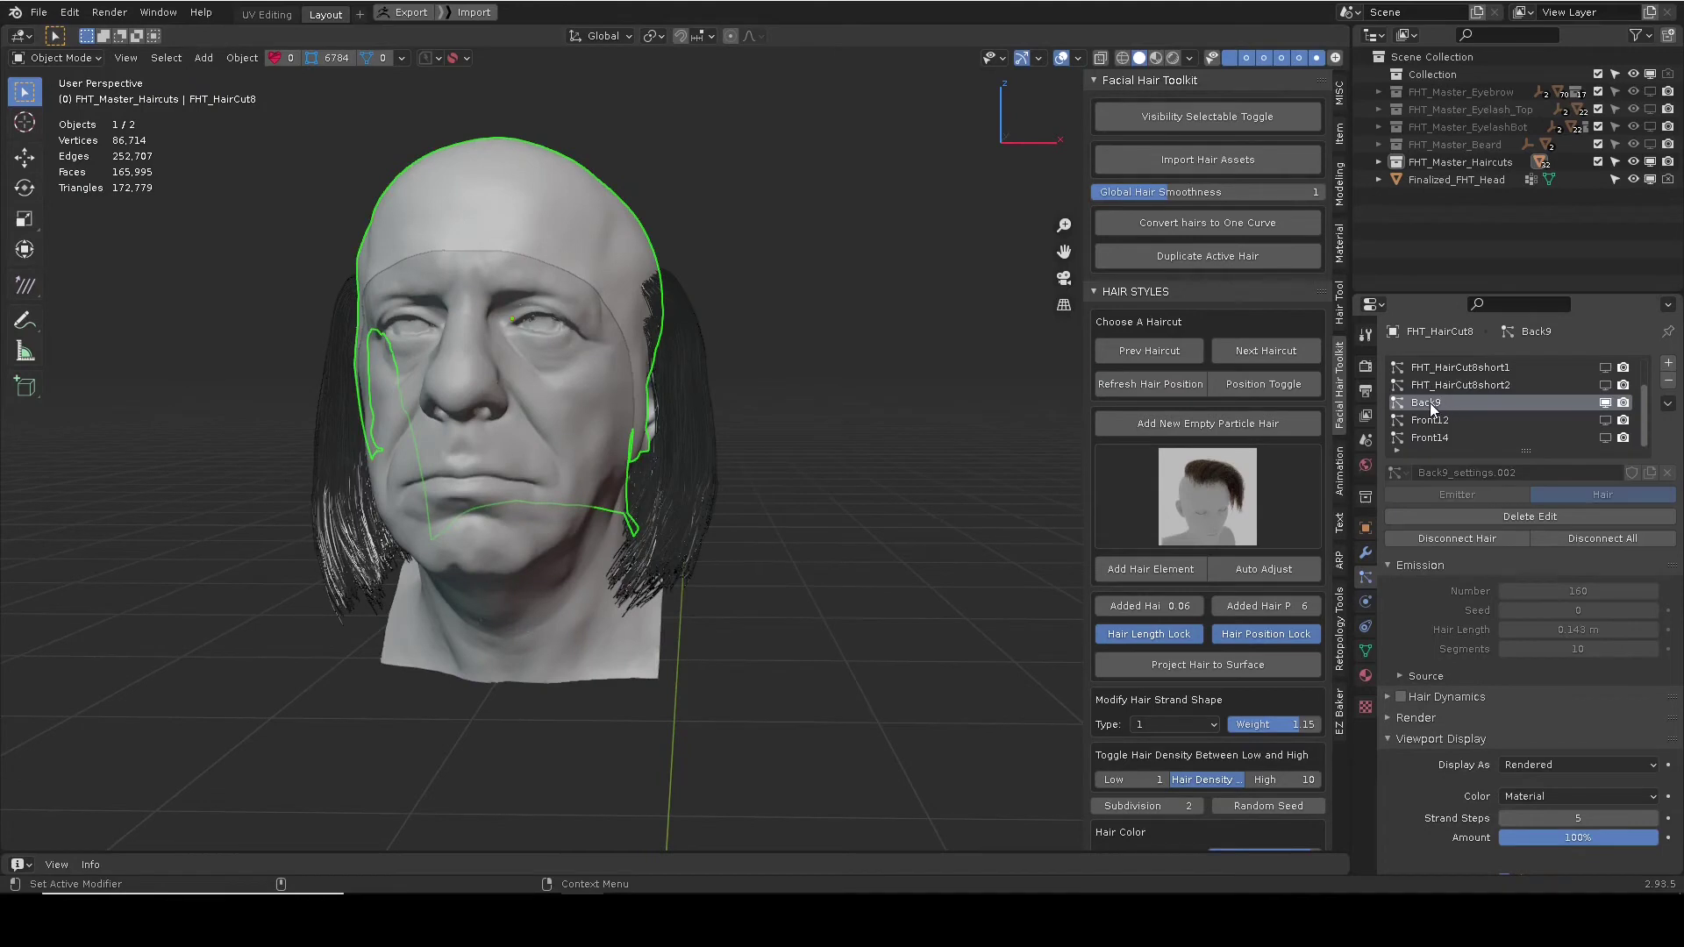
pyautogui.moveTo(646, 360); pyautogui.dragTo(772, 368, button='middle')
# Enable Auto Adjust, hide Back9 and add a second copy of the same back hair element.
pyautogui.click(1253, 571)
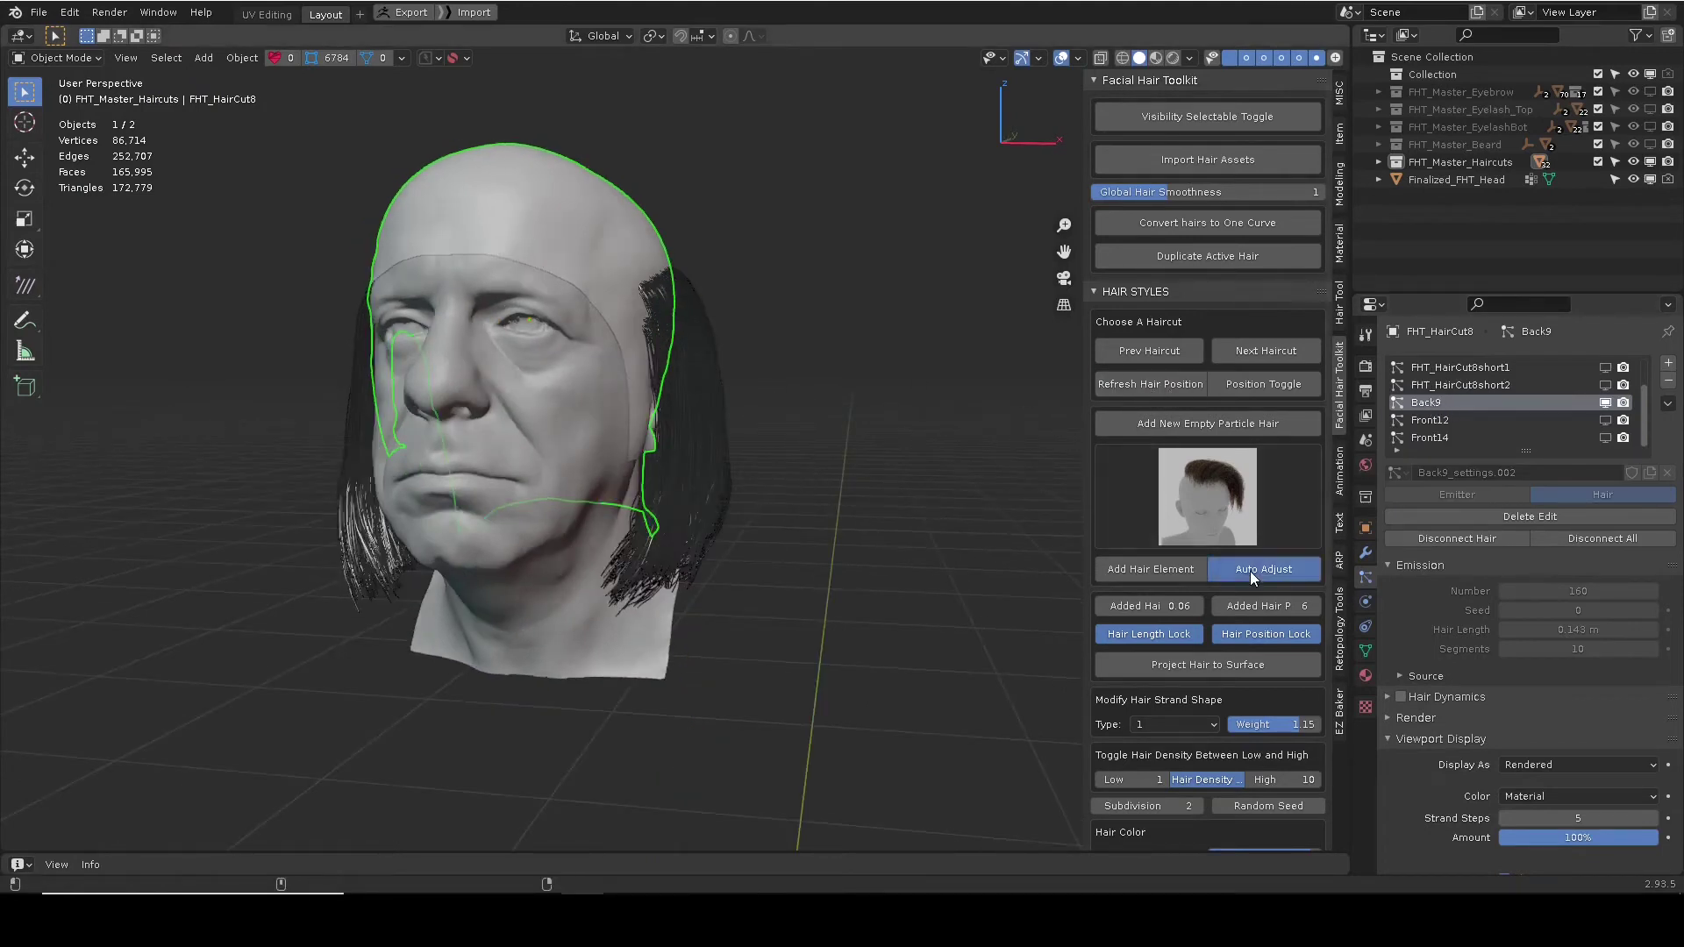
pyautogui.click(1197, 465)
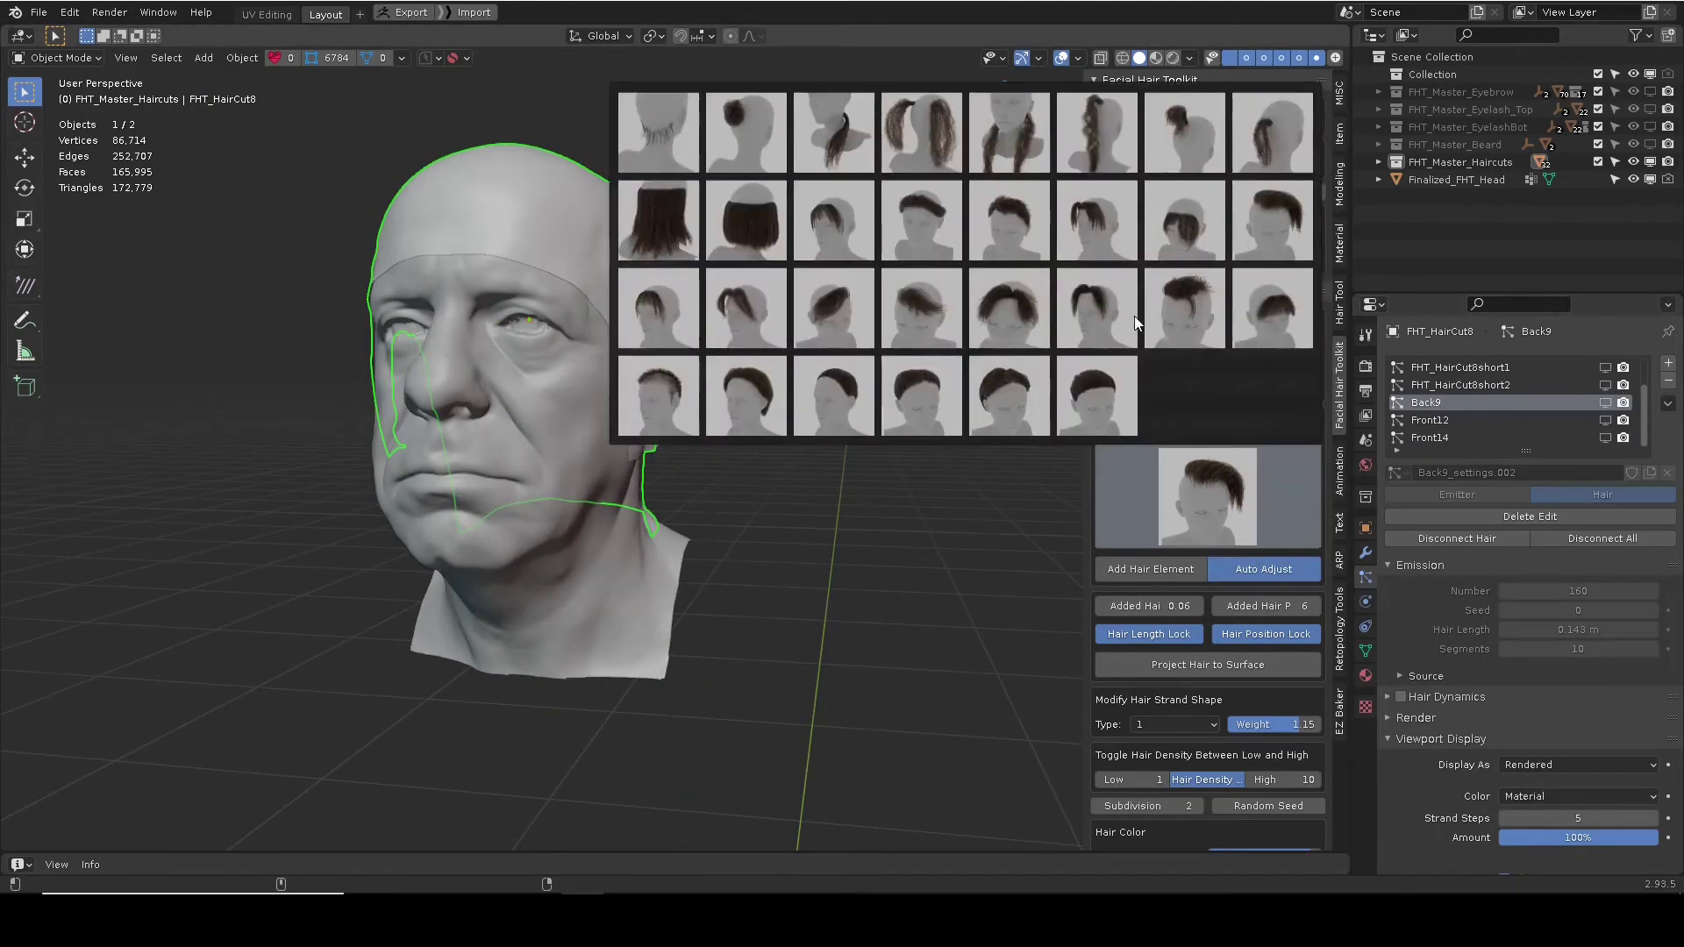
pyautogui.click(660, 219)
pyautogui.click(1146, 570)
pyautogui.moveTo(670, 366); pyautogui.dragTo(799, 268, button='middle')
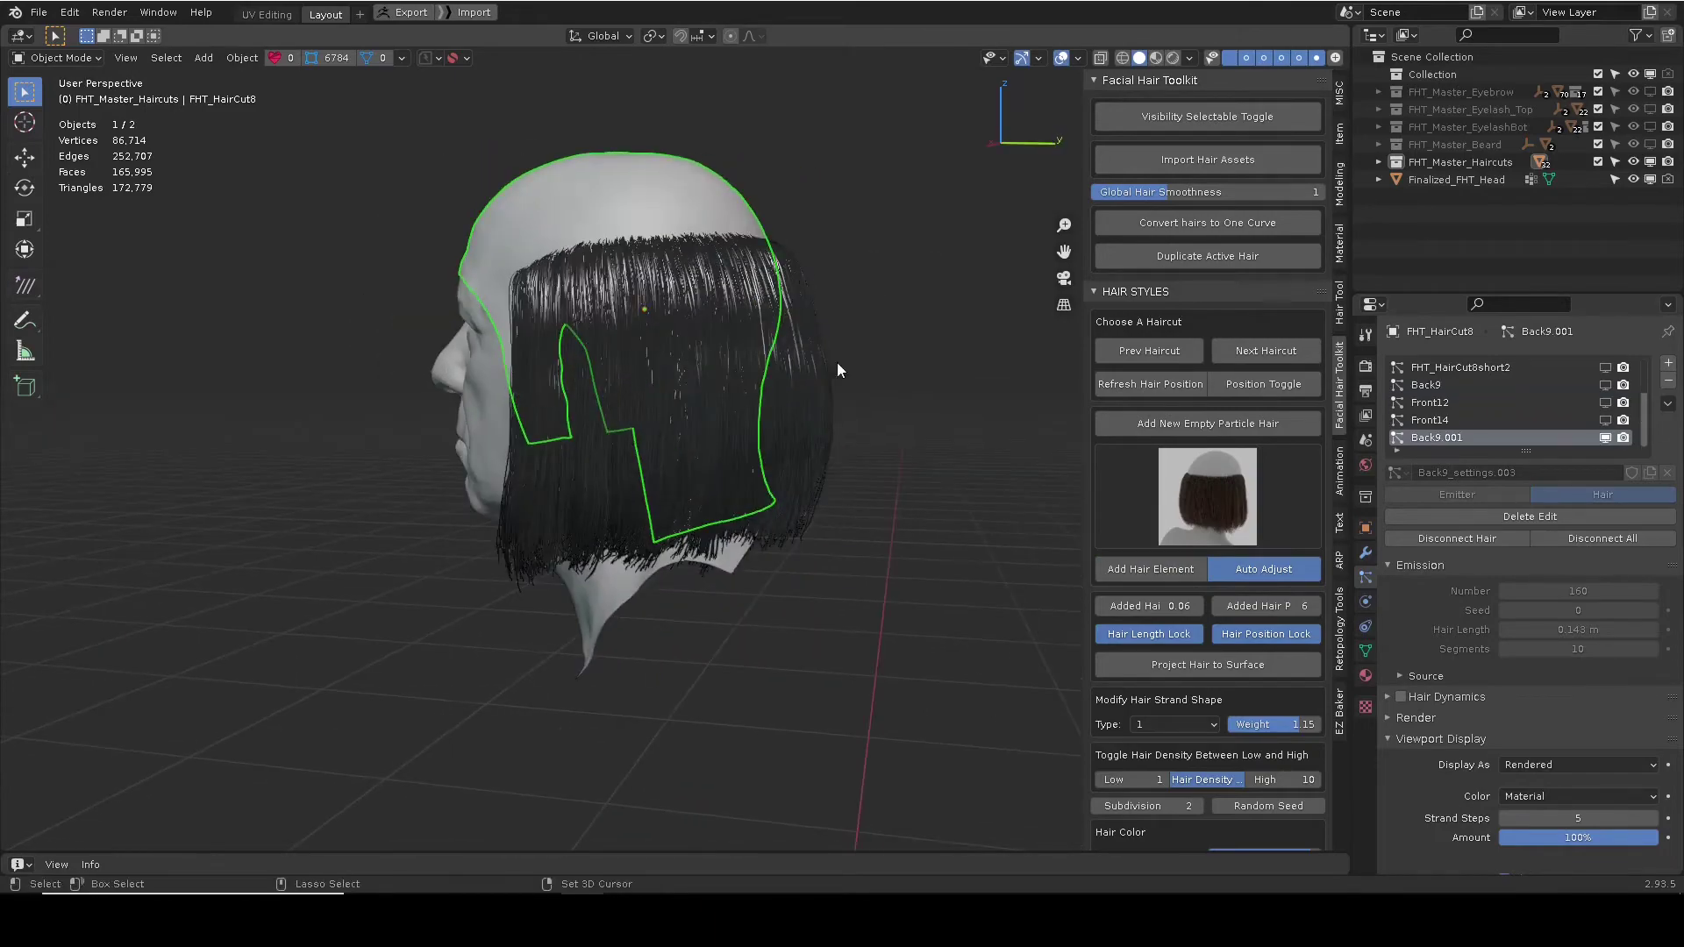
# Hide the second back hair copy, disable Auto Adjust and add the Front4 hair element.
pyautogui.keyDown('alt'); pyautogui.moveTo(693, 353); pyautogui.dragTo(786, 365); pyautogui.keyUp('alt')
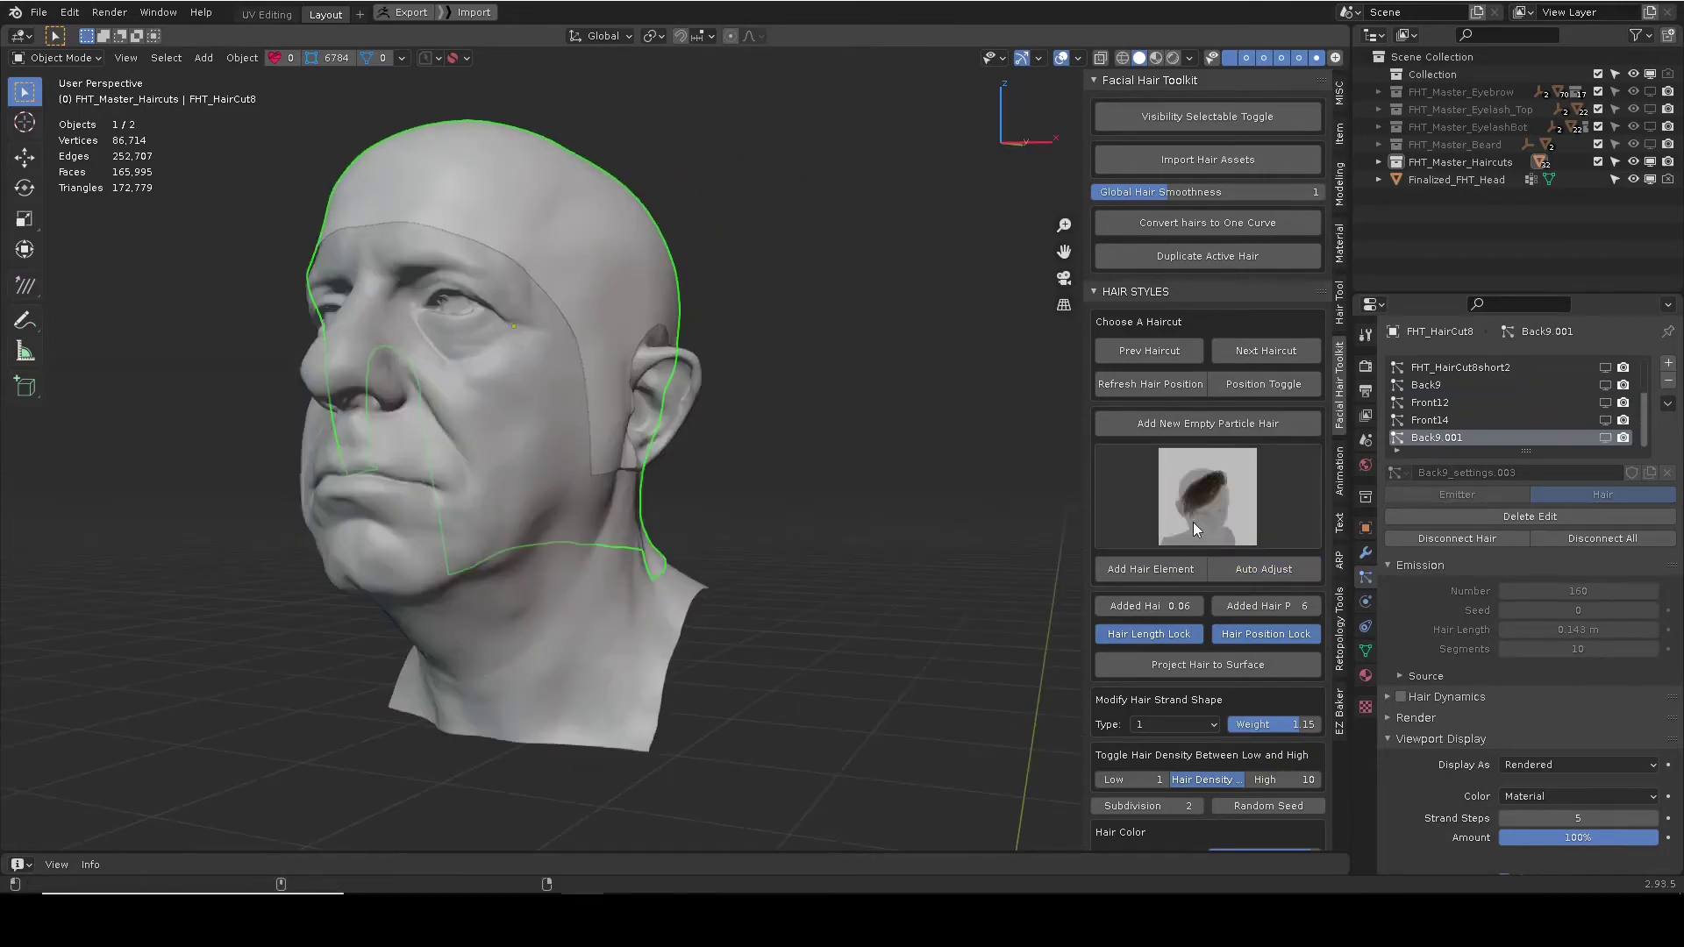
pyautogui.click(1151, 569)
pyautogui.moveTo(493, 276); pyautogui.dragTo(860, 351, button='middle')
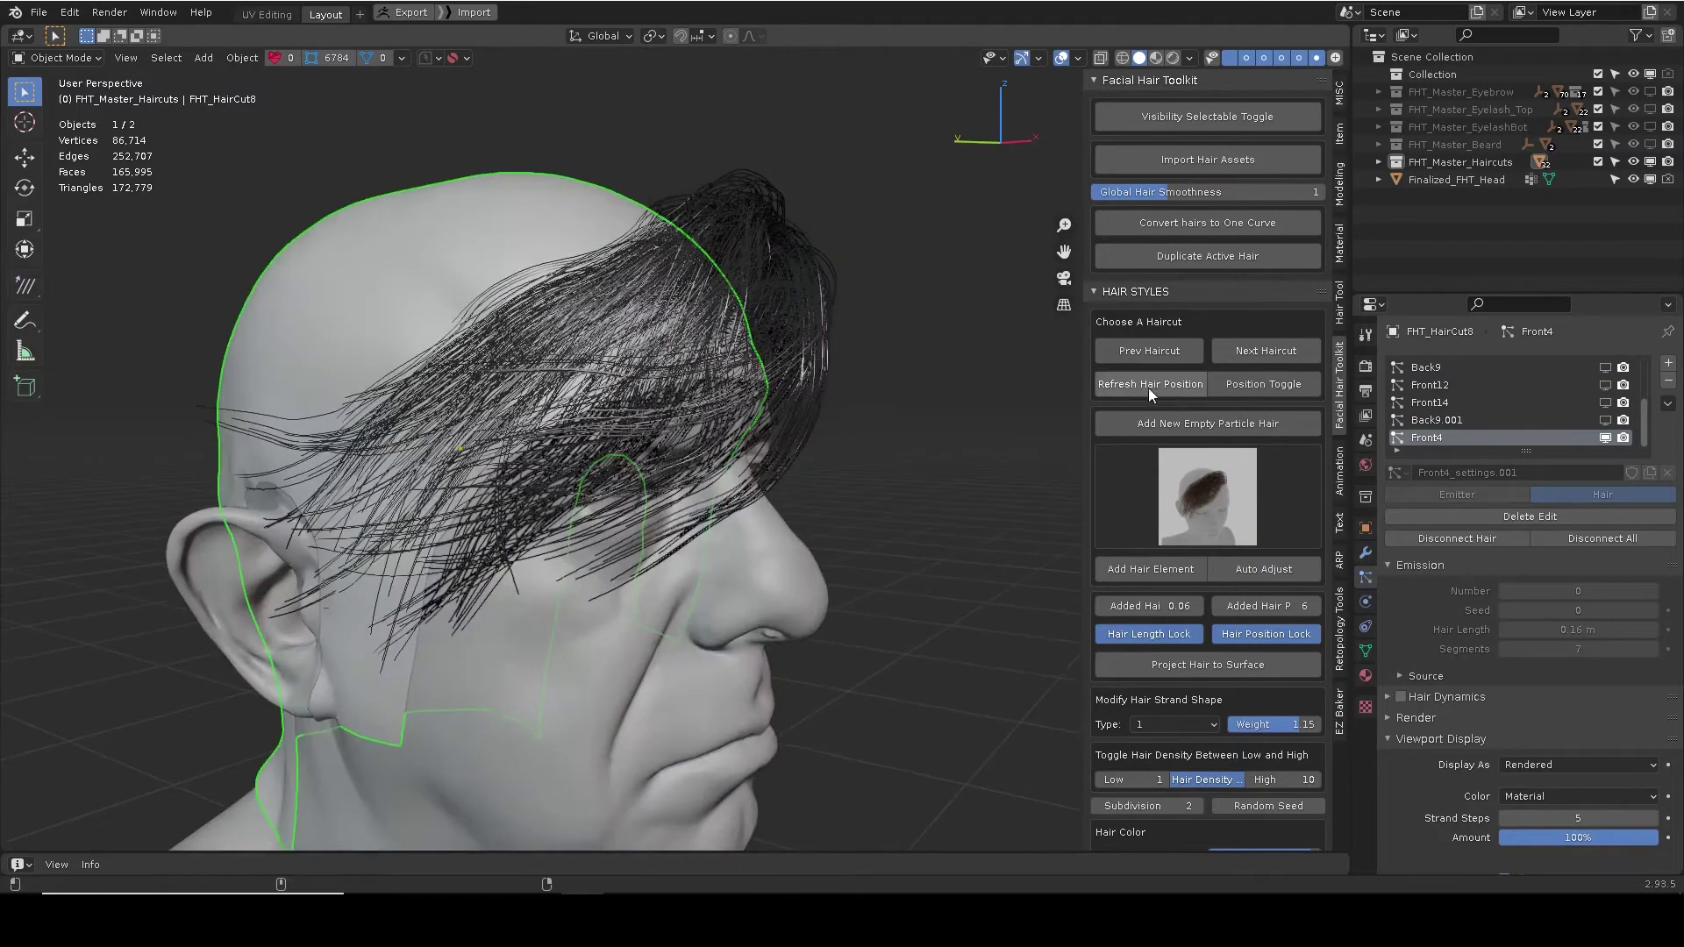
# Toggle the position of the Front4 hair and refresh the hair position several times.
pyautogui.click(1263, 384)
pyautogui.click(1249, 382)
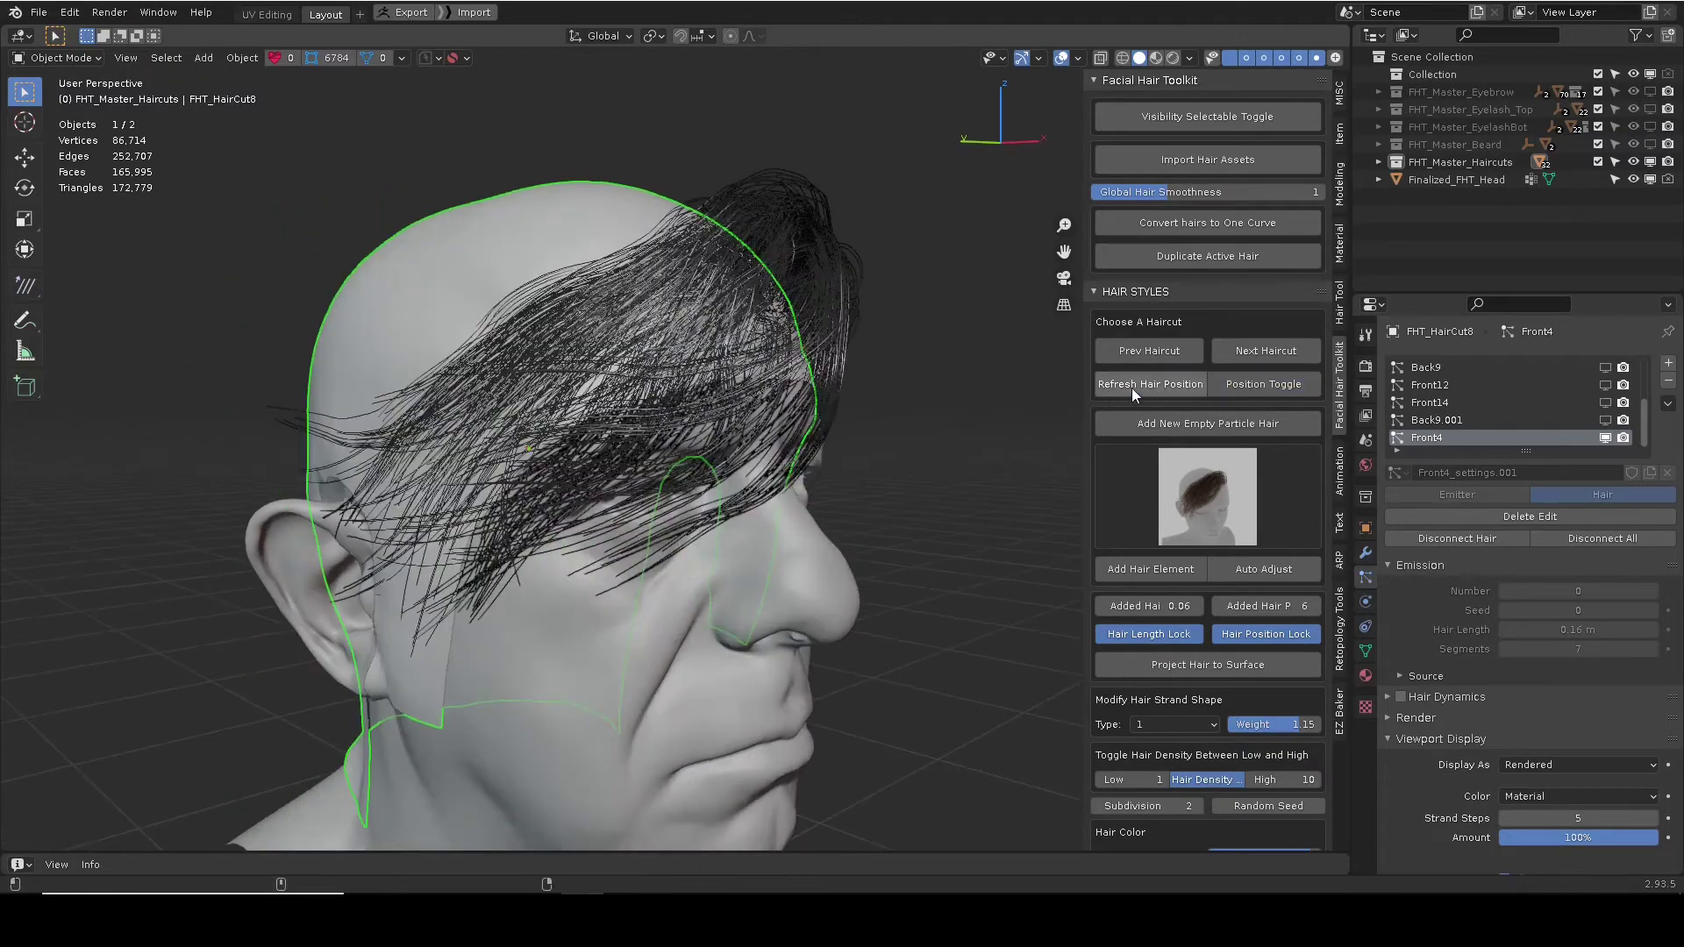
pyautogui.keyDown('alt'); pyautogui.moveTo(712, 337); pyautogui.dragTo(669, 340); pyautogui.keyUp('alt')
pyautogui.click(1149, 377)
pyautogui.keyDown('alt'); pyautogui.moveTo(853, 369); pyautogui.dragTo(856, 347); pyautogui.keyUp('alt')
pyautogui.click(1175, 382)
pyautogui.click(1178, 386)
pyautogui.click(1177, 387)
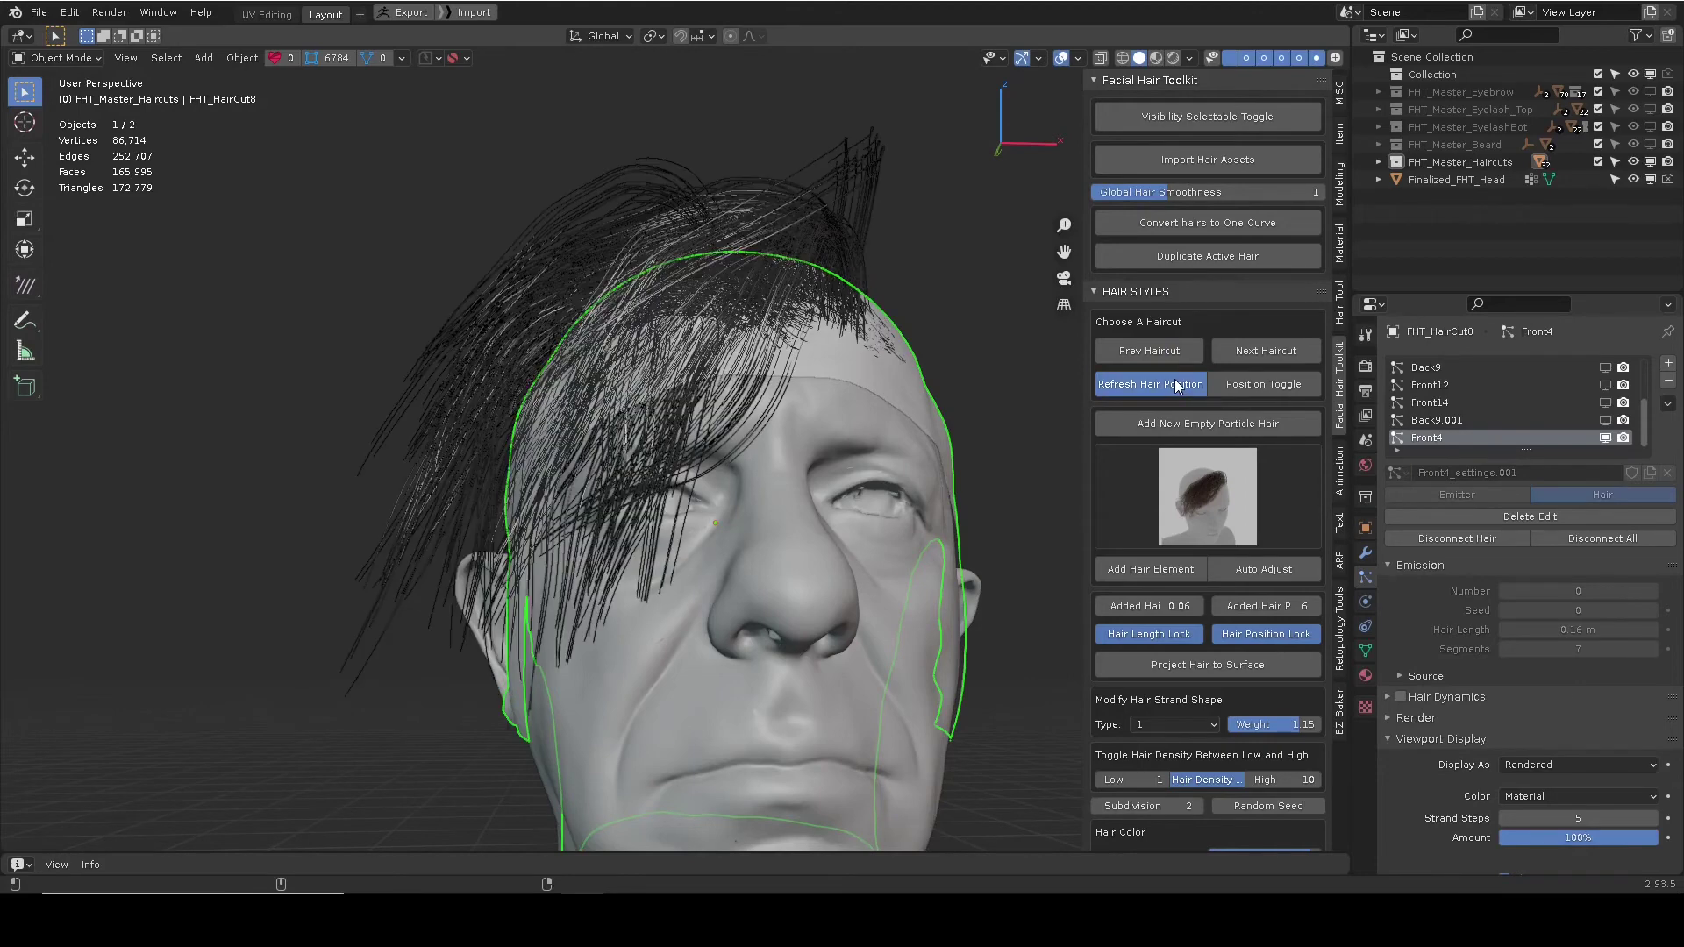
# Replace the Front4 element with a new empty particle hair system and set the added hair length to 0.14.
pyautogui.scroll(-4, 639, 399)
pyautogui.moveTo(639, 399); pyautogui.dragTo(600, 377, button='middle')
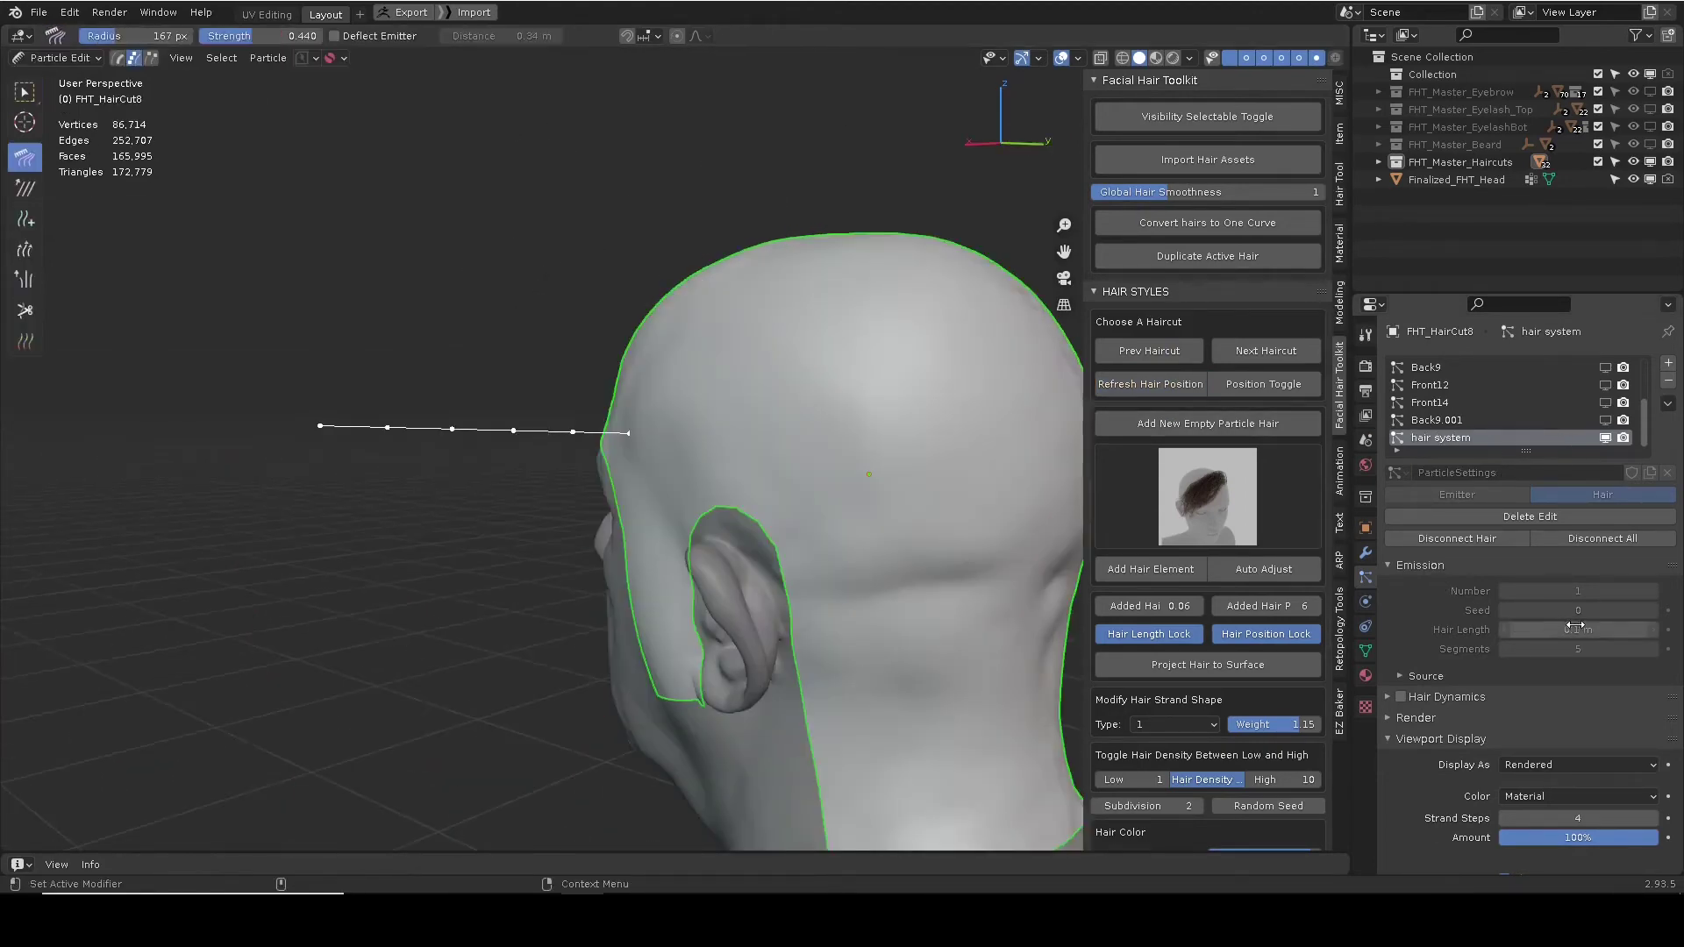
pyautogui.keyDown('alt'); pyautogui.moveTo(925, 526); pyautogui.dragTo(956, 562); pyautogui.keyUp('alt')
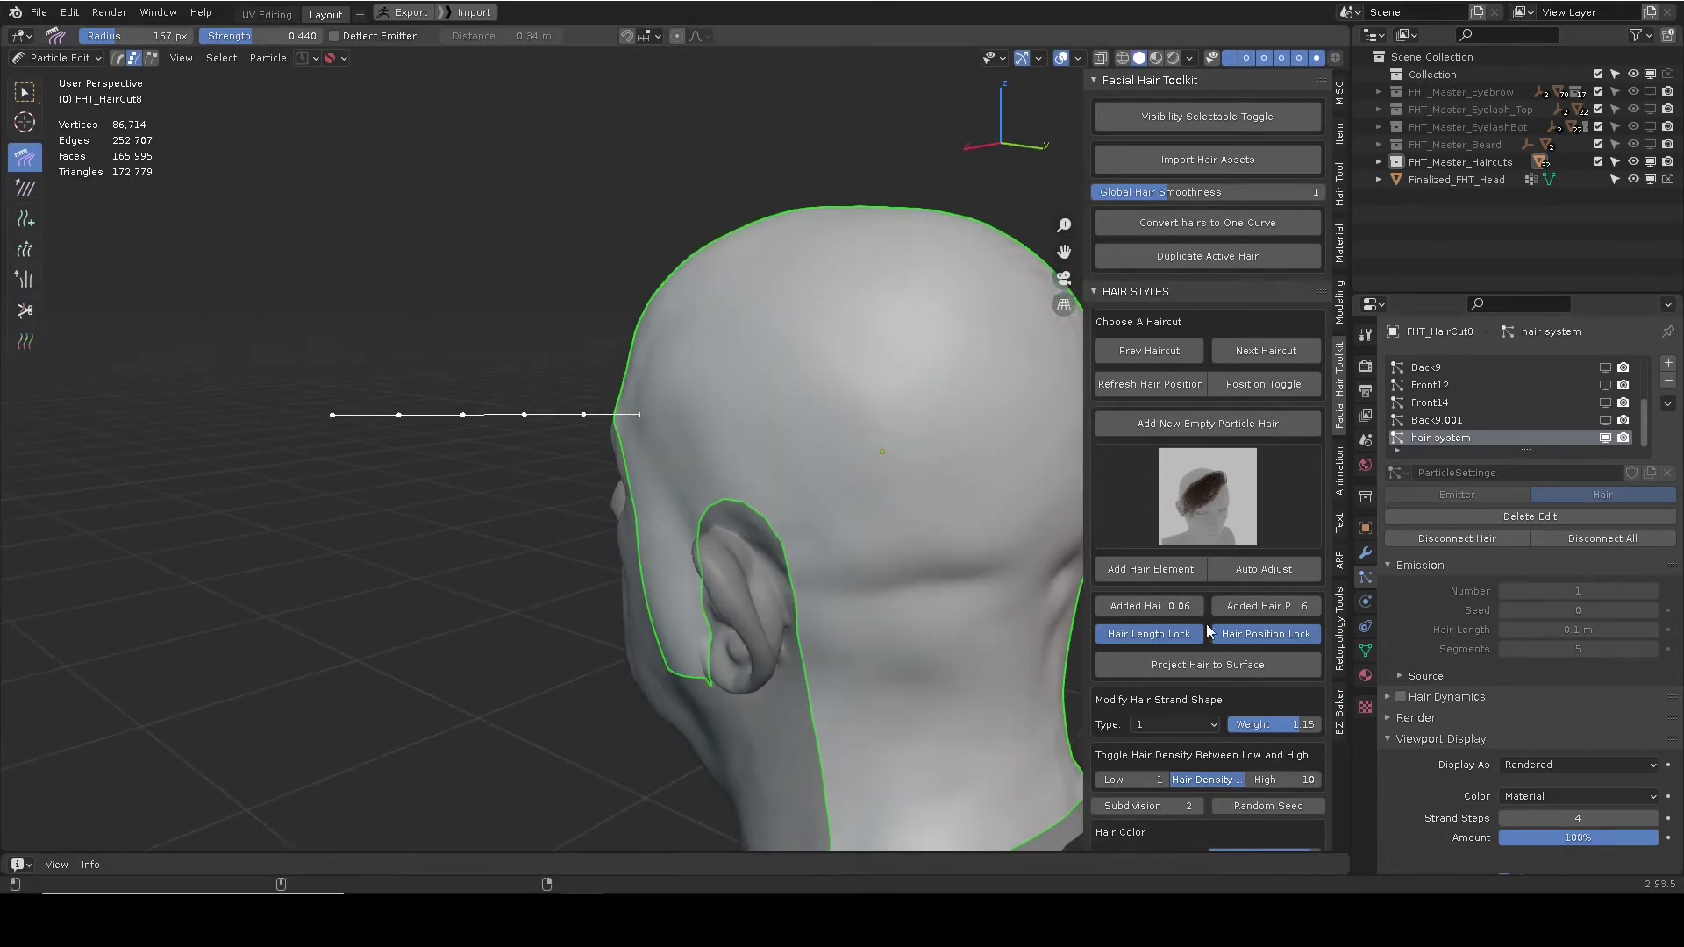
pyautogui.moveTo(644, 344); pyautogui.dragTo(614, 325, button='middle')
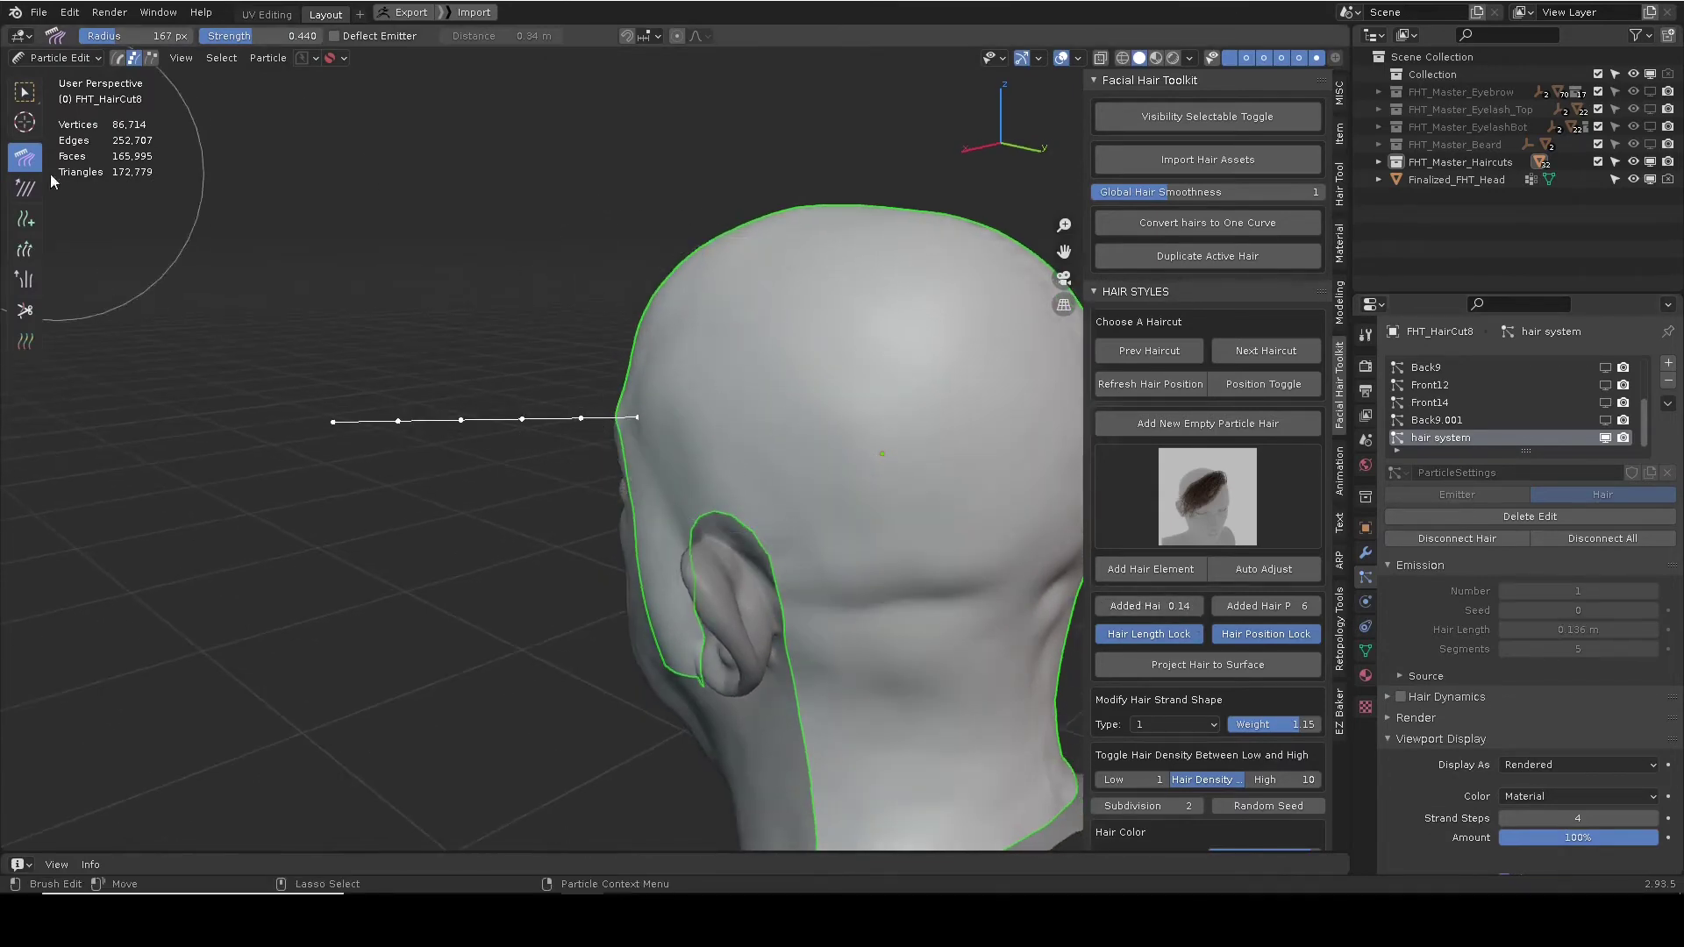
# Add hair strands to the scalp with the Add brush in Particle Edit and delete the selected strand.
pyautogui.moveTo(738, 371); pyautogui.dragTo(683, 408, button='middle')
pyautogui.click(679, 355)
pyautogui.scroll(1, 680, 356)
pyautogui.click(722, 366)
pyautogui.moveTo(777, 435); pyautogui.dragTo(562, 414, button='middle')
pyautogui.press('Delete')
# Add more strands at the back of the head, varying the added hair length and setting the key count to 10 and 8.
pyautogui.moveTo(719, 356); pyautogui.dragTo(921, 439, button='middle')
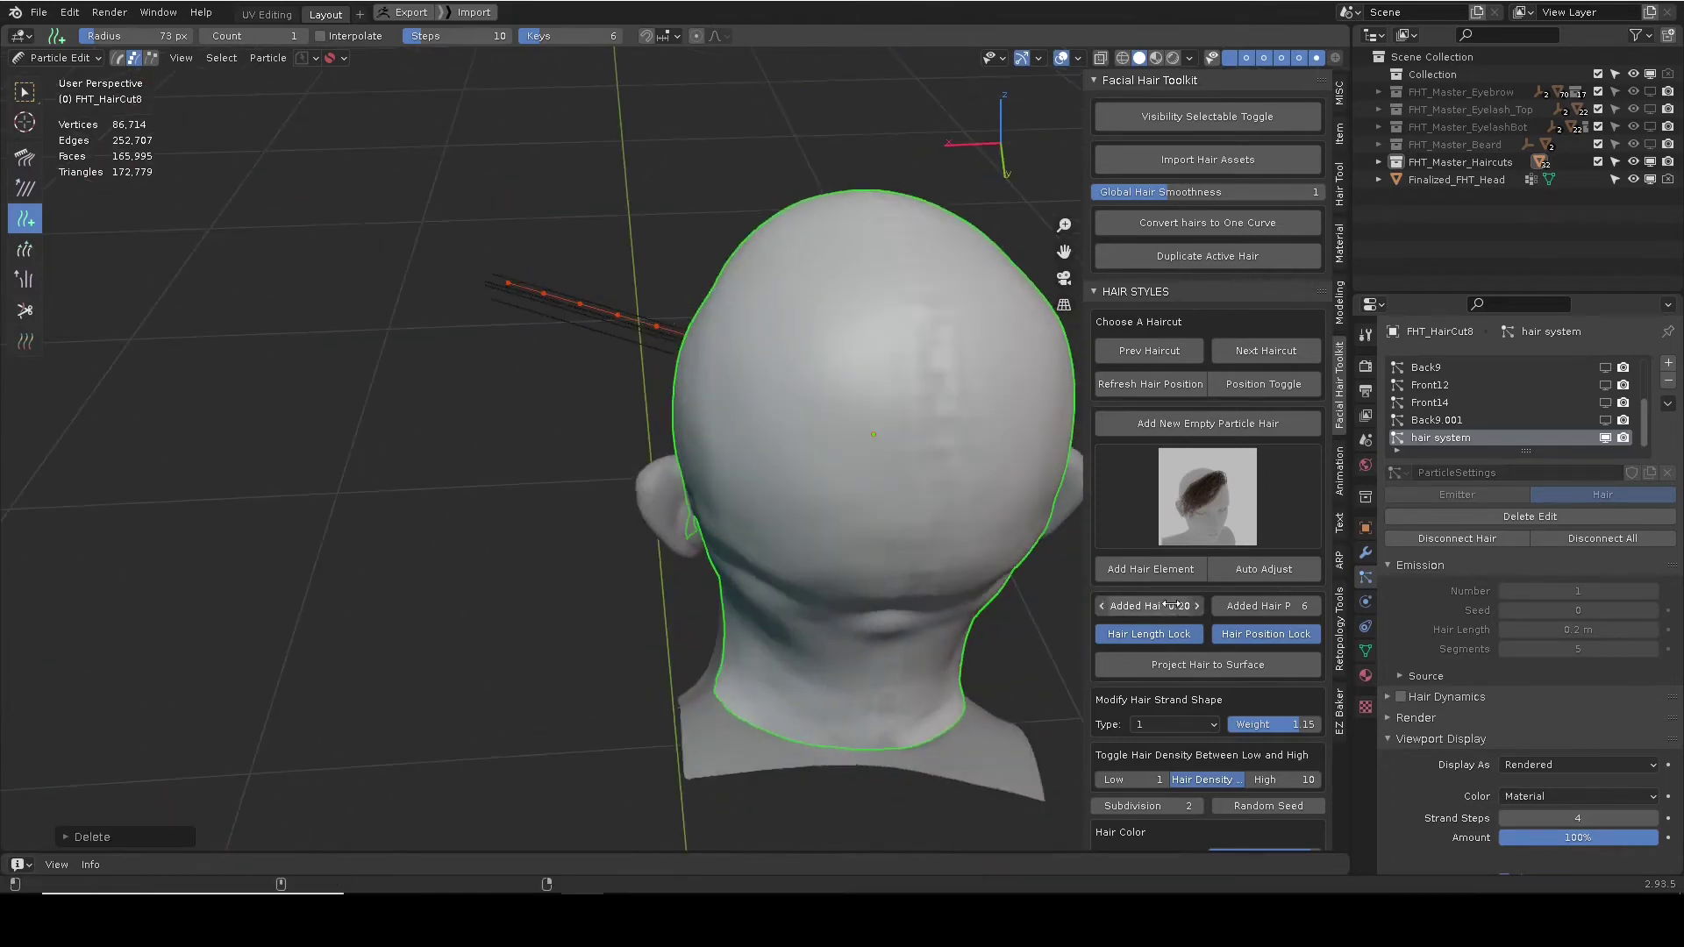
pyautogui.click(708, 371)
pyautogui.moveTo(707, 370)
pyautogui.mouseDown(button='middle')
pyautogui.moveTo(607, 313)
pyautogui.moveTo(356, 266)
pyautogui.mouseUp(button='middle')
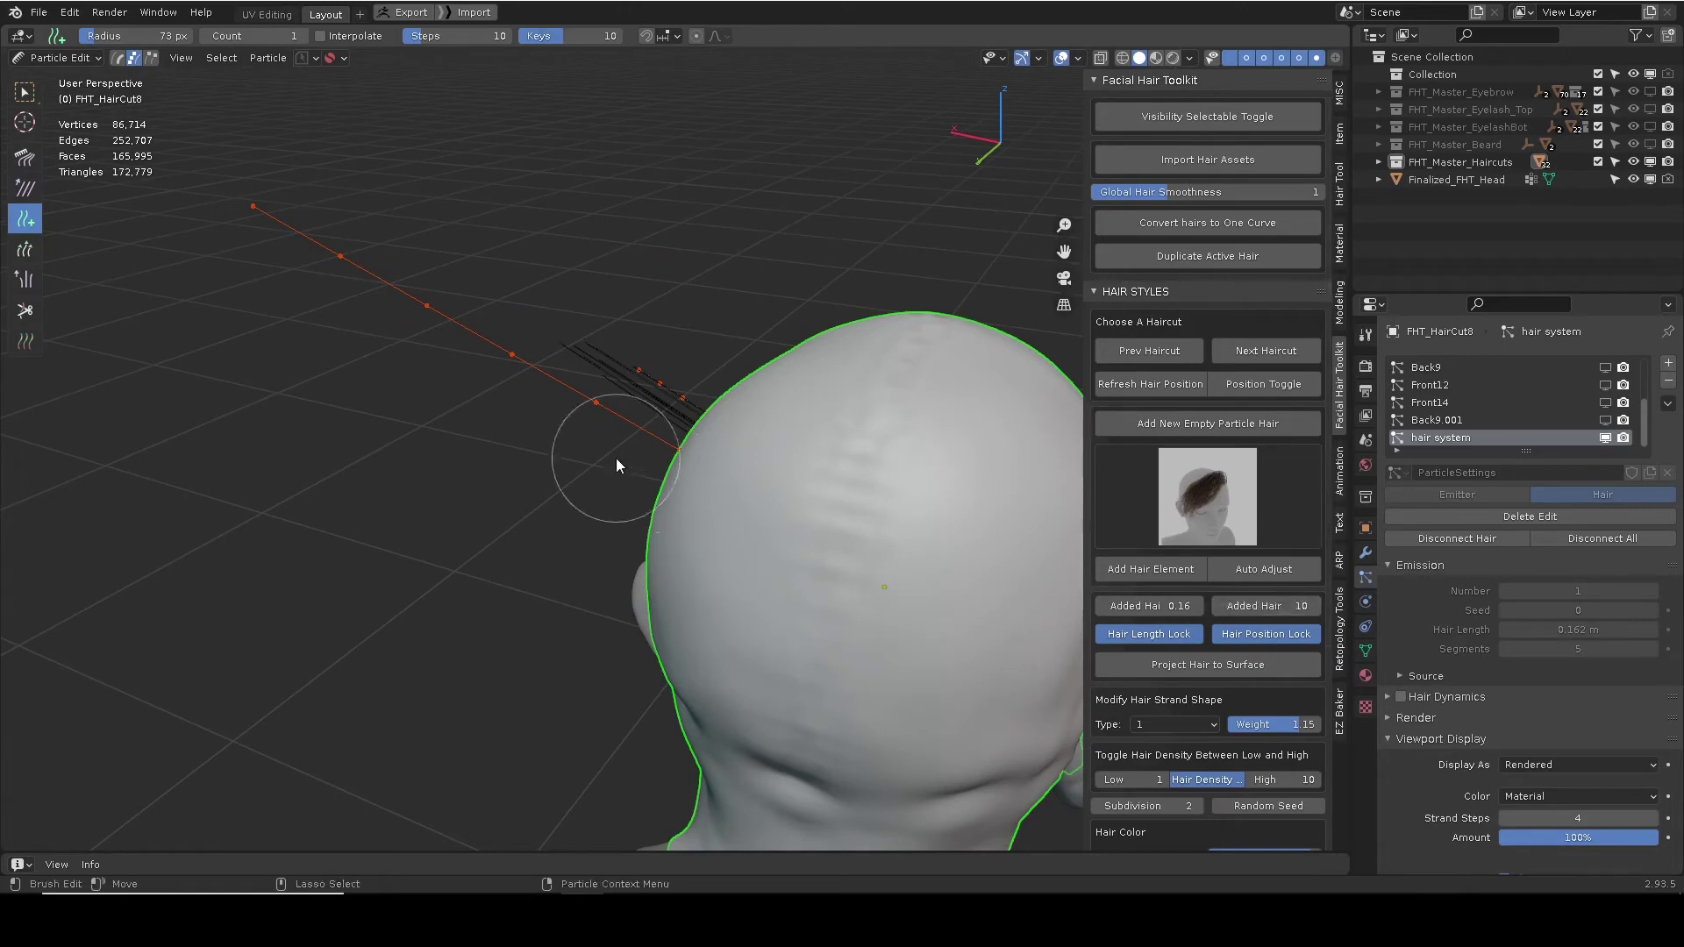
pyautogui.moveTo(399, 327); pyautogui.dragTo(463, 389, button='middle')
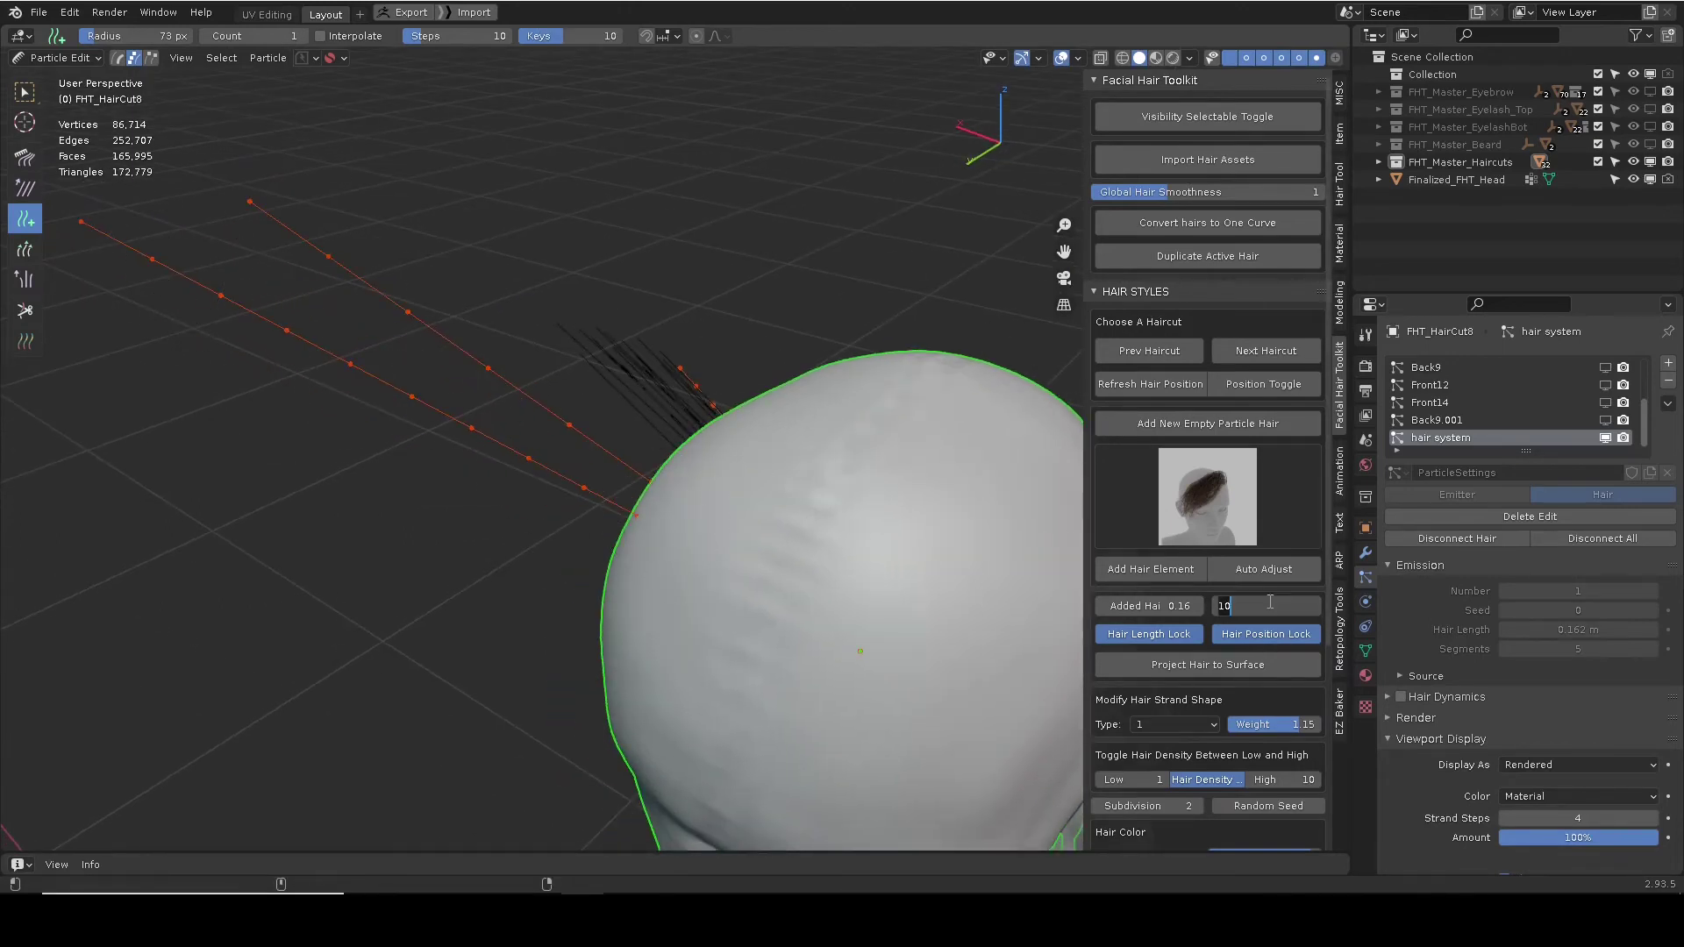
pyautogui.scroll(-3, 623, 421)
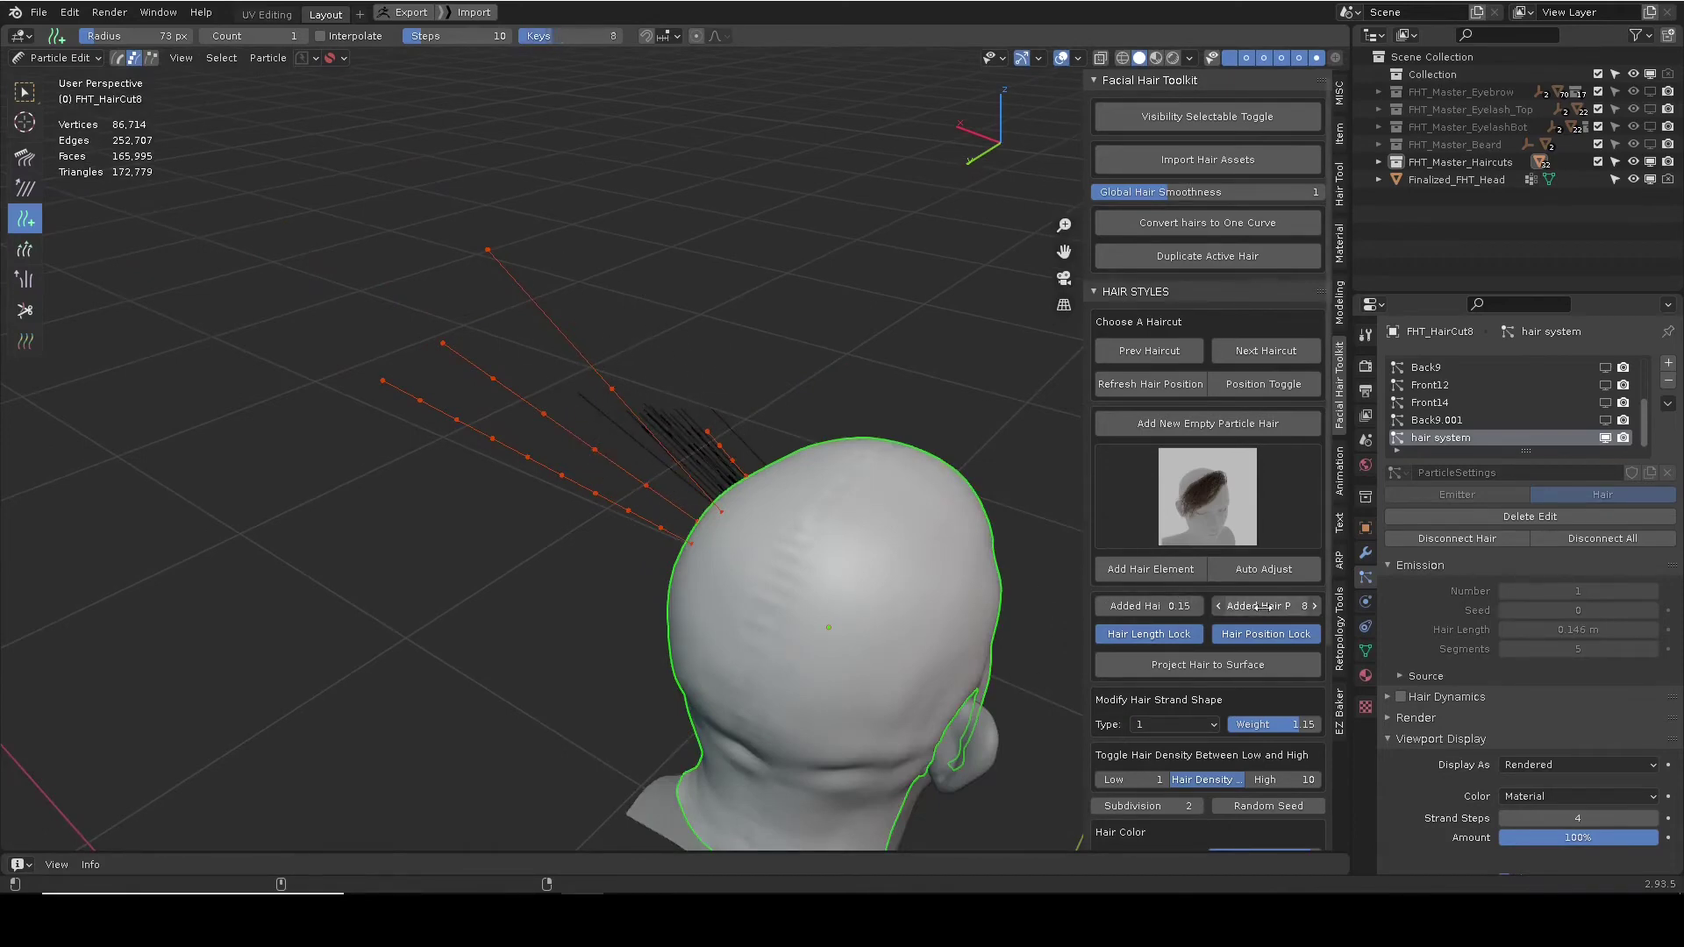
pyautogui.scroll(-2, 676, 448)
# Bring in the Back10 bun element and try combing it with Hair Length Lock turned off.
pyautogui.moveTo(676, 447); pyautogui.dragTo(602, 357, button='middle')
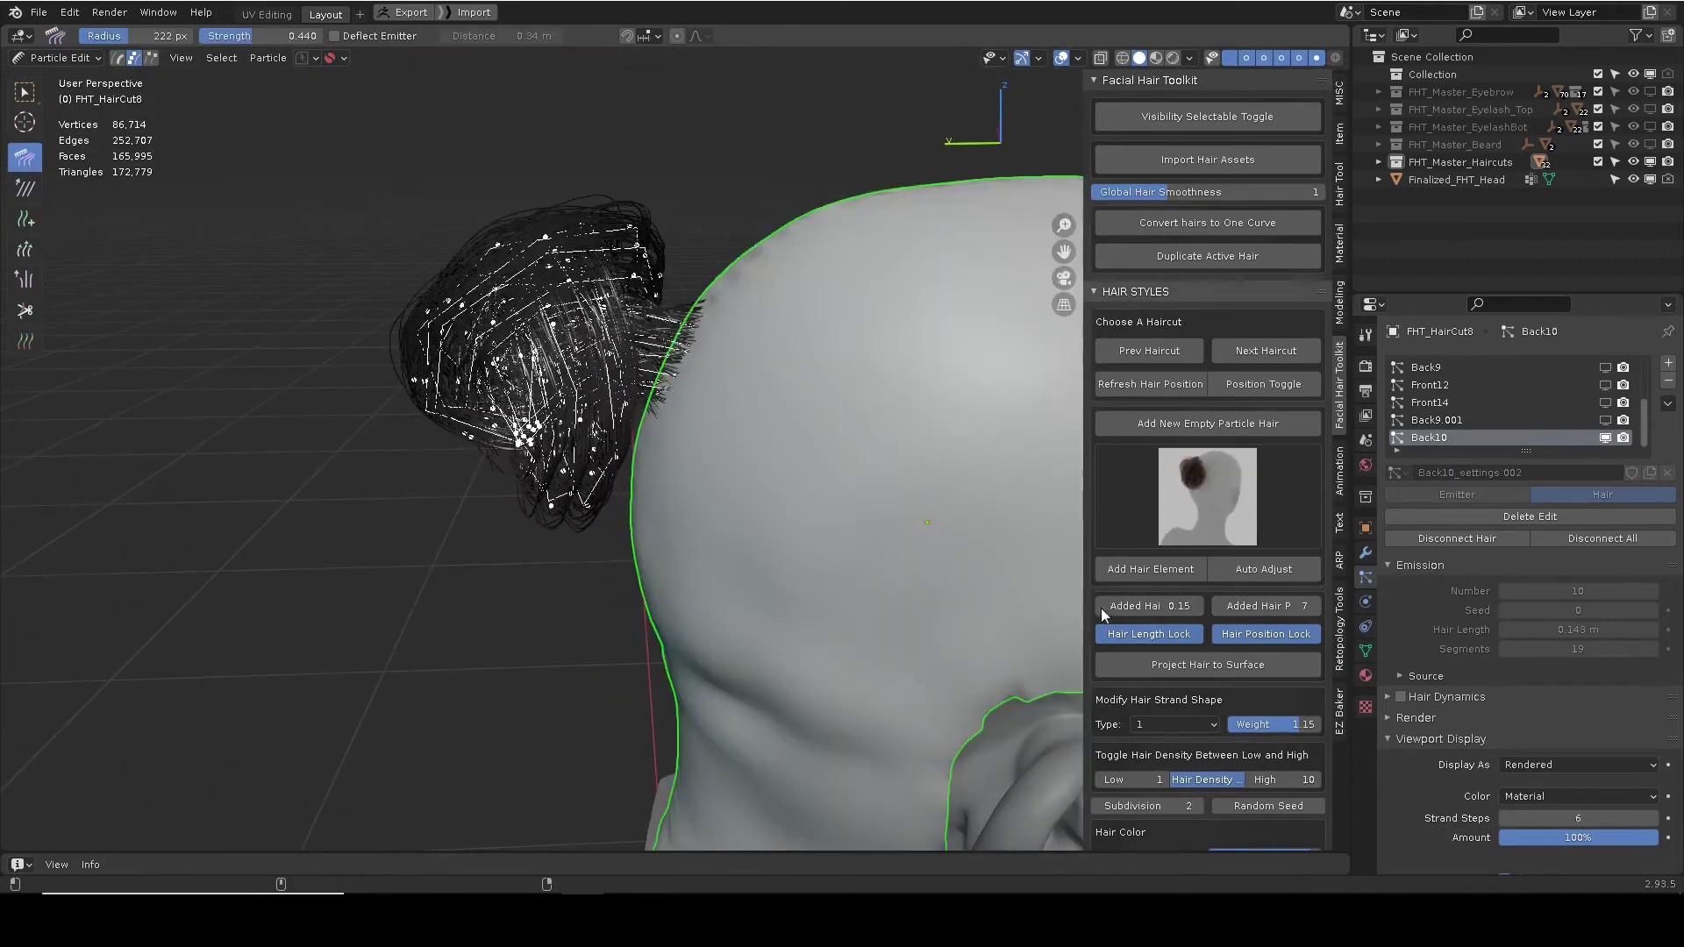
pyautogui.click(1144, 631)
pyautogui.moveTo(421, 309); pyautogui.dragTo(169, 308)
pyautogui.scroll(-1, 361, 323)
pyautogui.moveTo(363, 330)
pyautogui.mouseDown()
pyautogui.moveTo(470, 293)
pyautogui.moveTo(188, 301)
pyautogui.moveTo(501, 386)
pyautogui.mouseUp()
pyautogui.hotkey('ctrl', 'z')
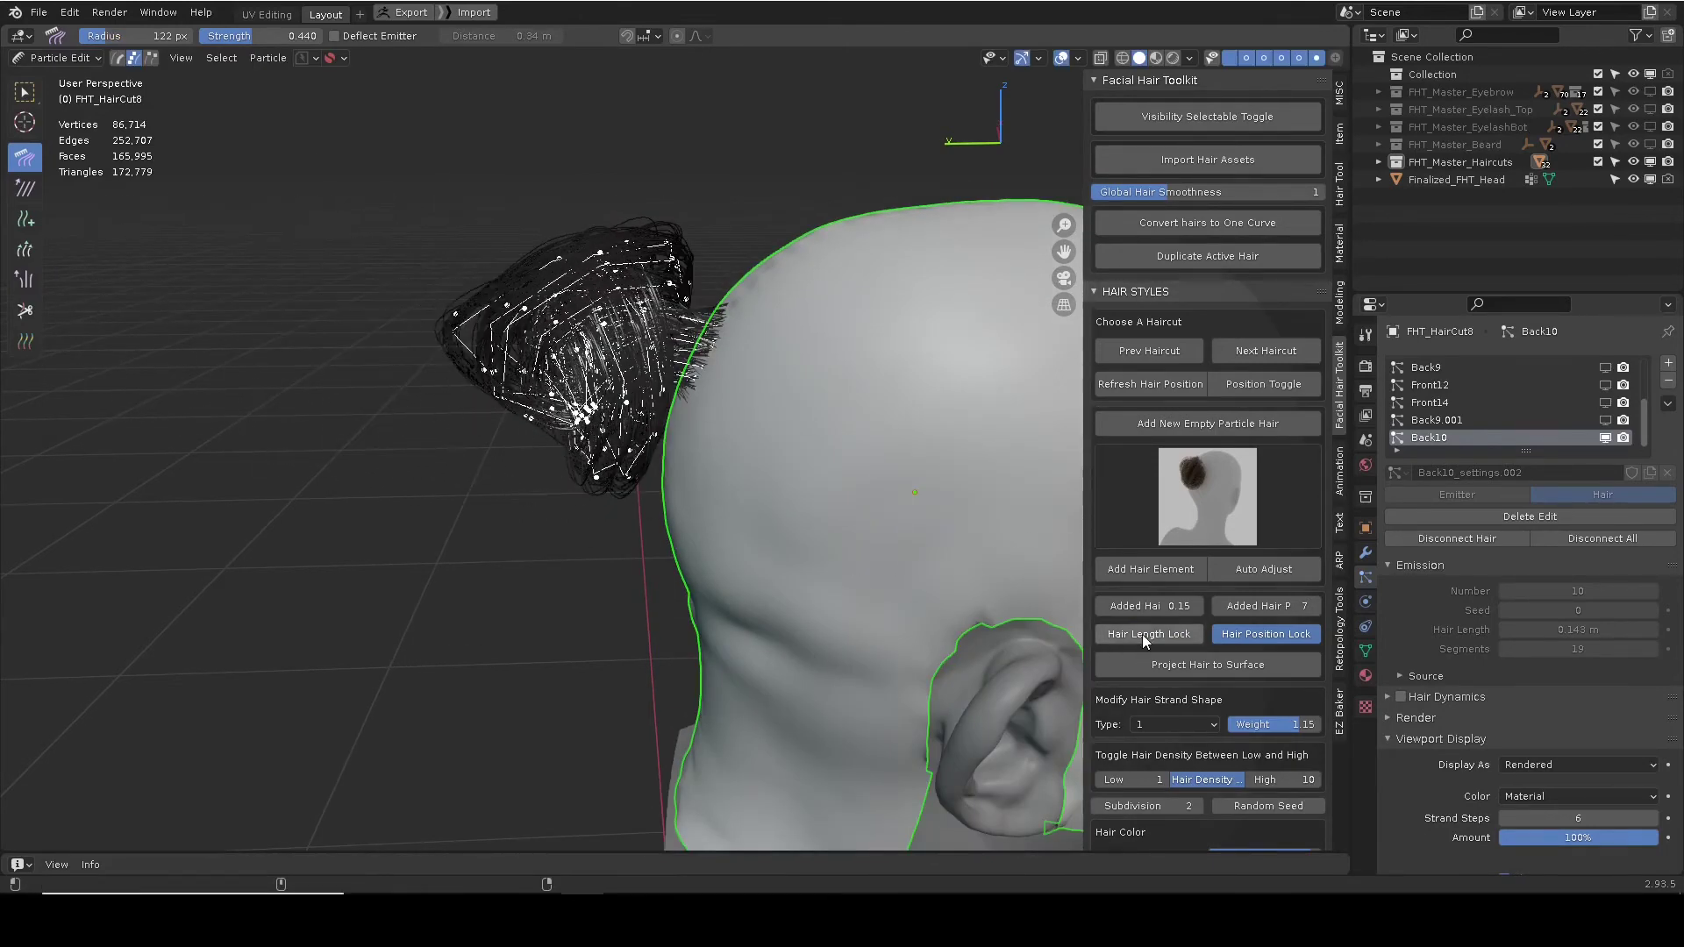
# Try combing the Back10 bun outward with Hair Length Lock on, and undo the combing strokes.
pyautogui.moveTo(465, 327); pyautogui.dragTo(386, 327)
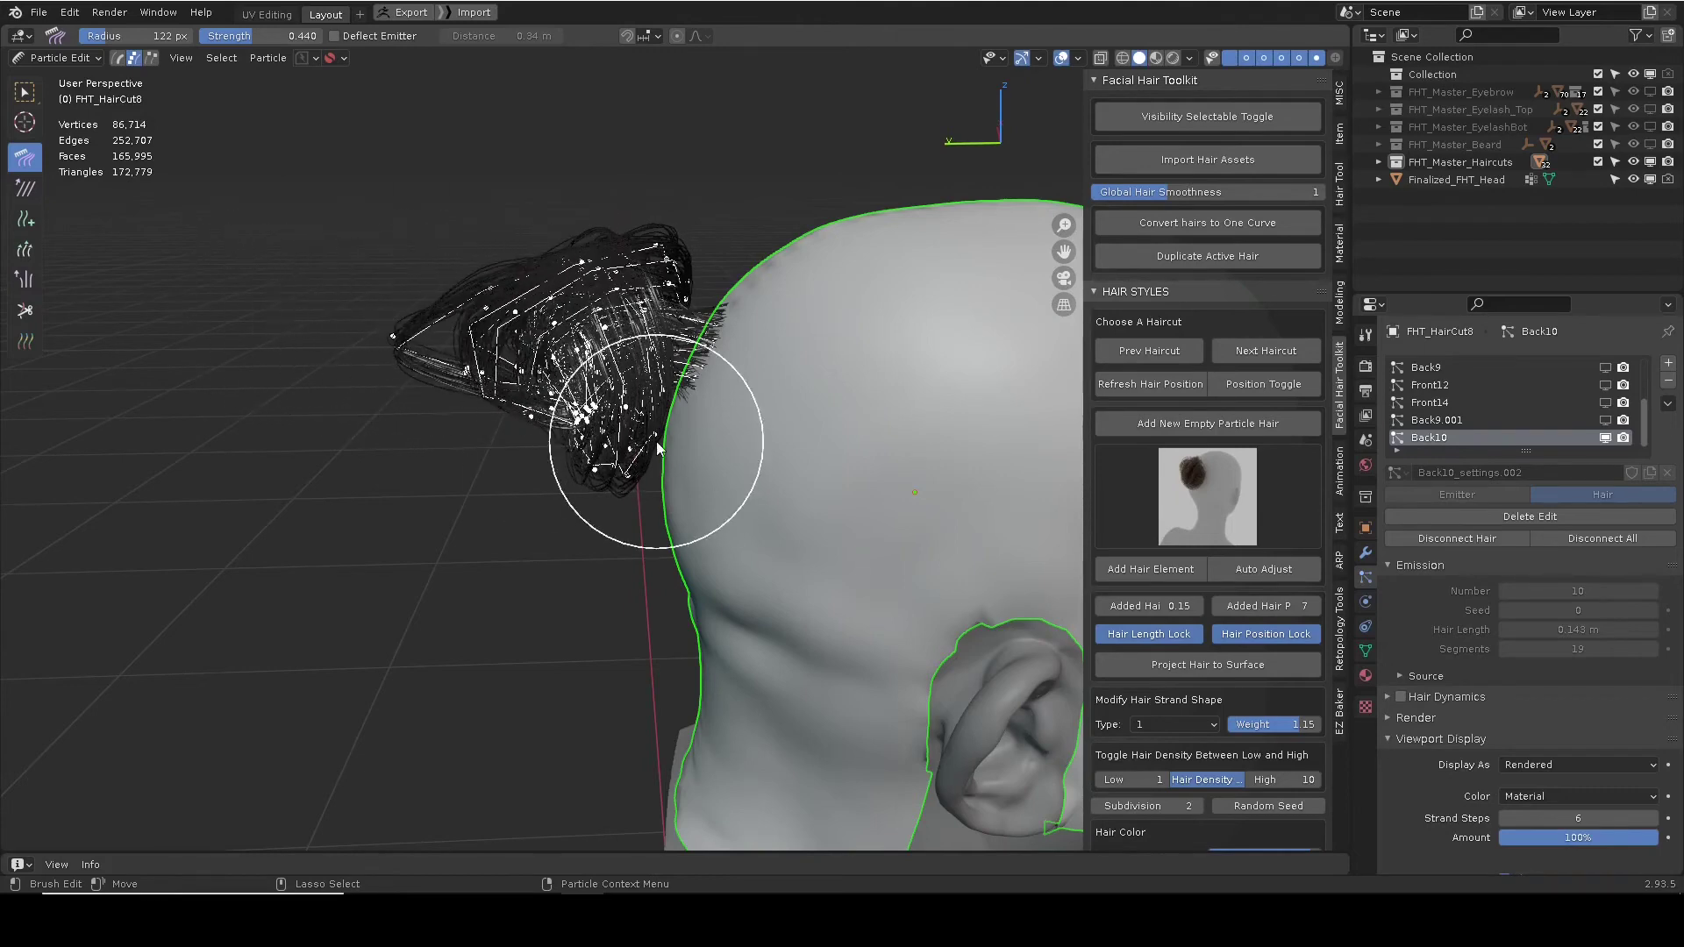
pyautogui.moveTo(666, 351); pyautogui.dragTo(730, 342, button='middle')
pyautogui.scroll(2, 730, 342)
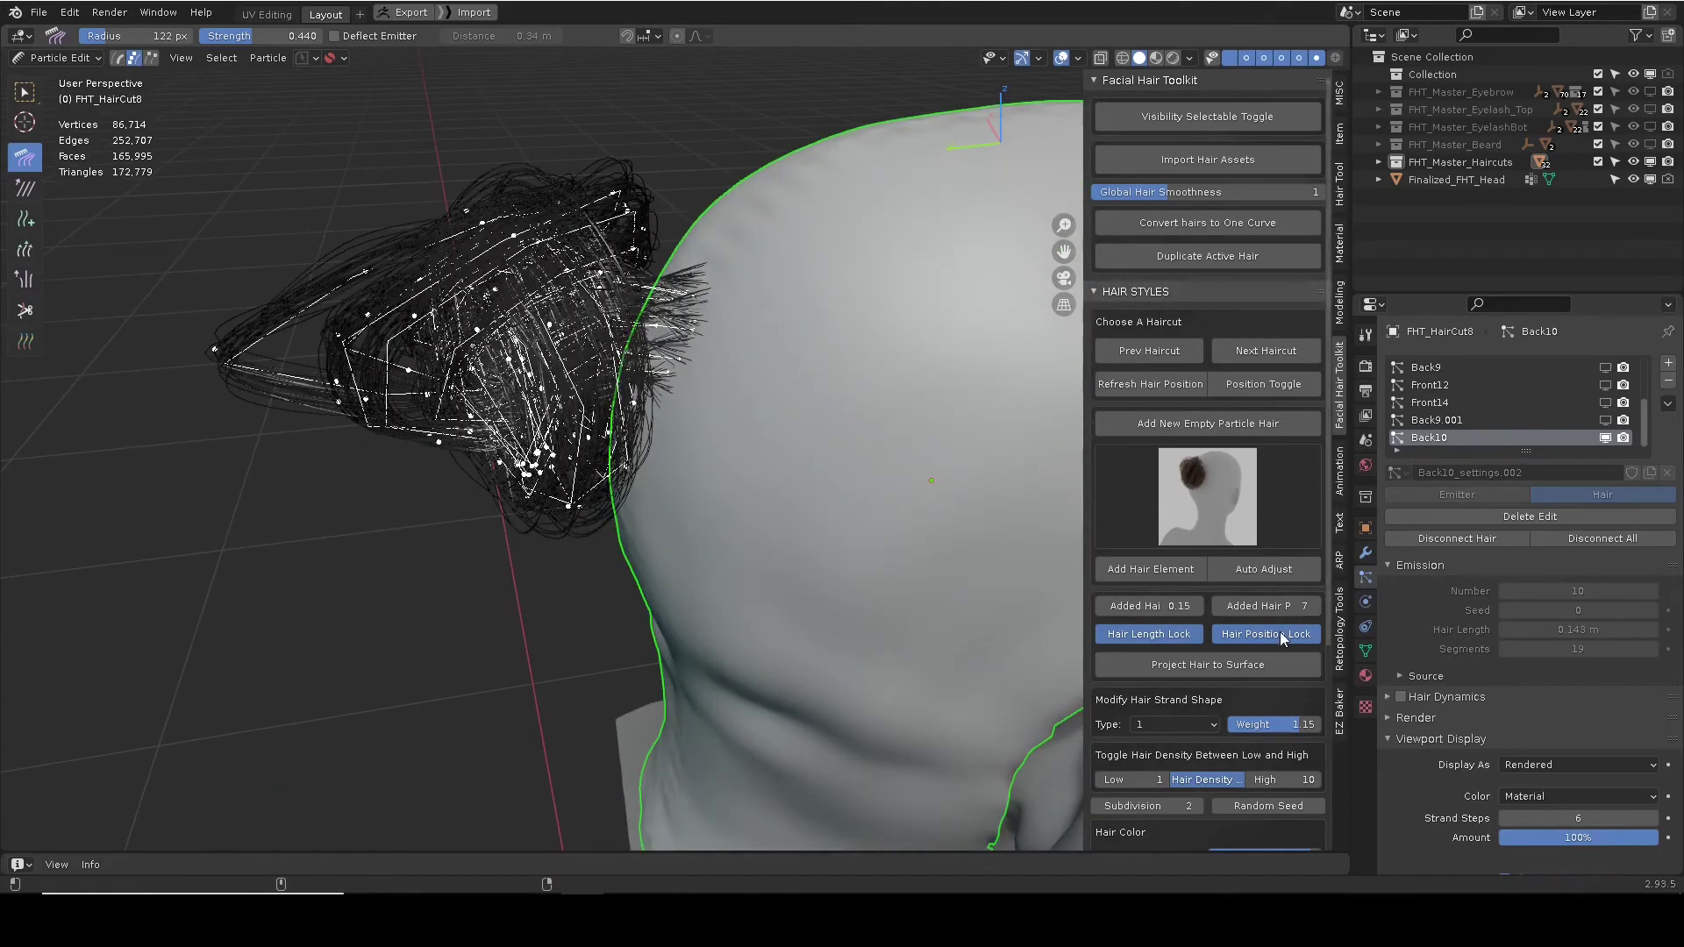
pyautogui.scroll(-1, 675, 358)
pyautogui.hotkey('ctrl', 'z')
pyautogui.hotkey('ctrl', 'z')
pyautogui.hotkey('ctrl', 'z')
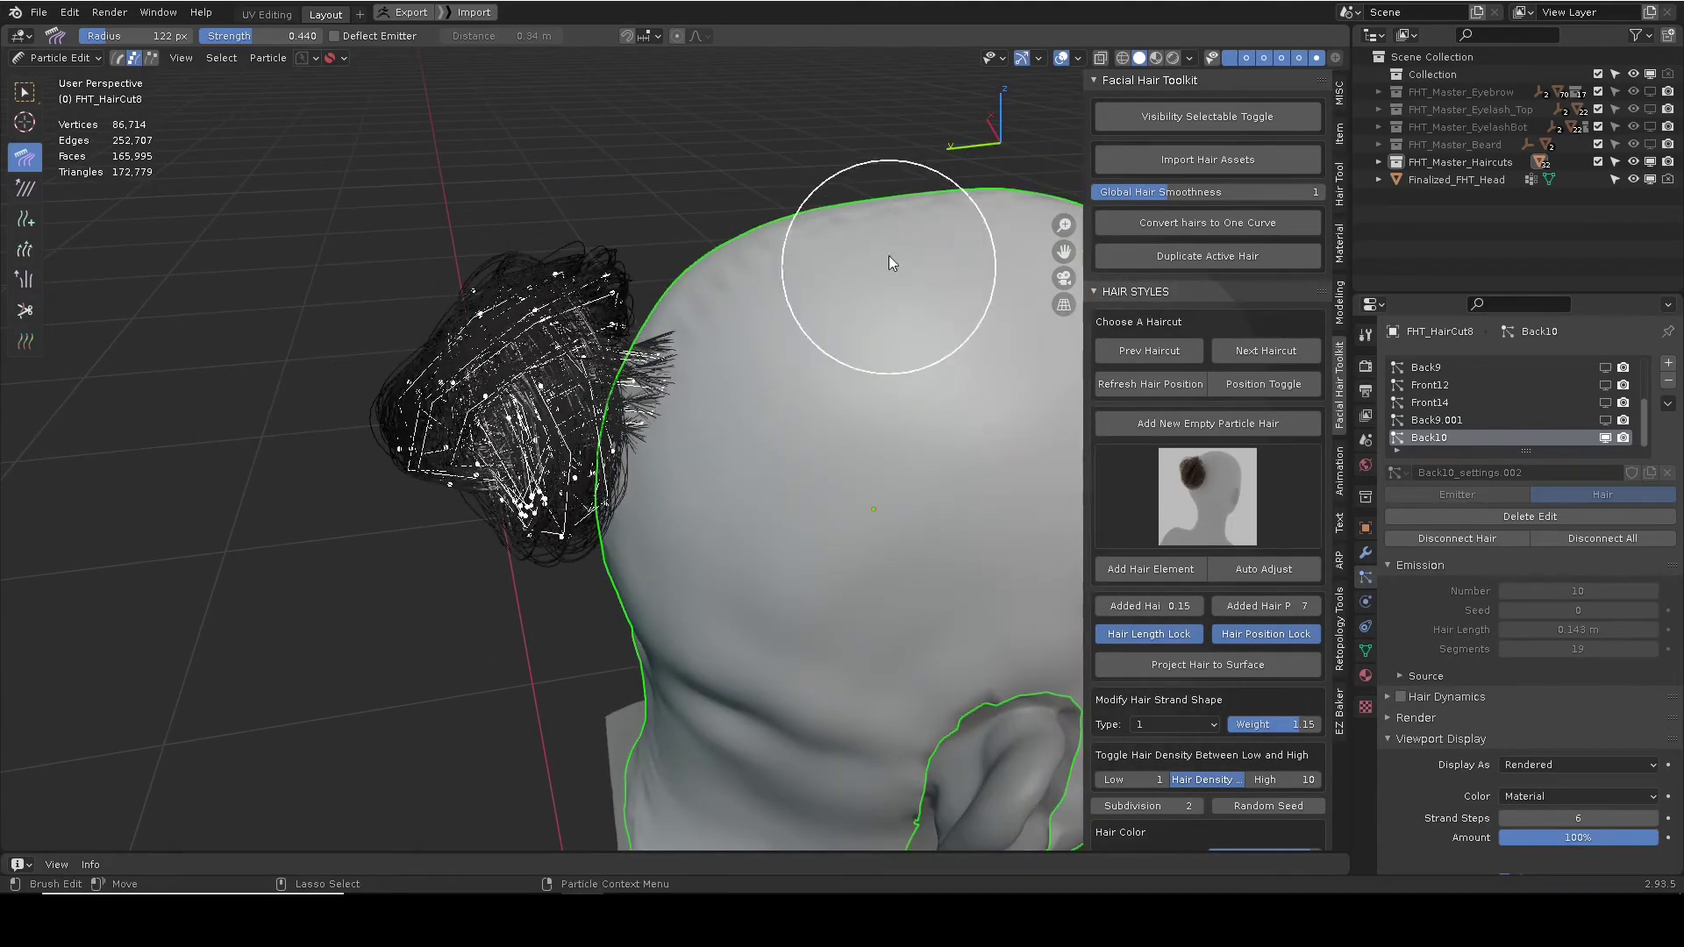
# Turn off Hair Position Lock, enable X-ray and enlarge the Comb brush to cover the whole bun.
pyautogui.click(1278, 643)
pyautogui.moveTo(838, 377); pyautogui.dragTo(816, 351, button='middle')
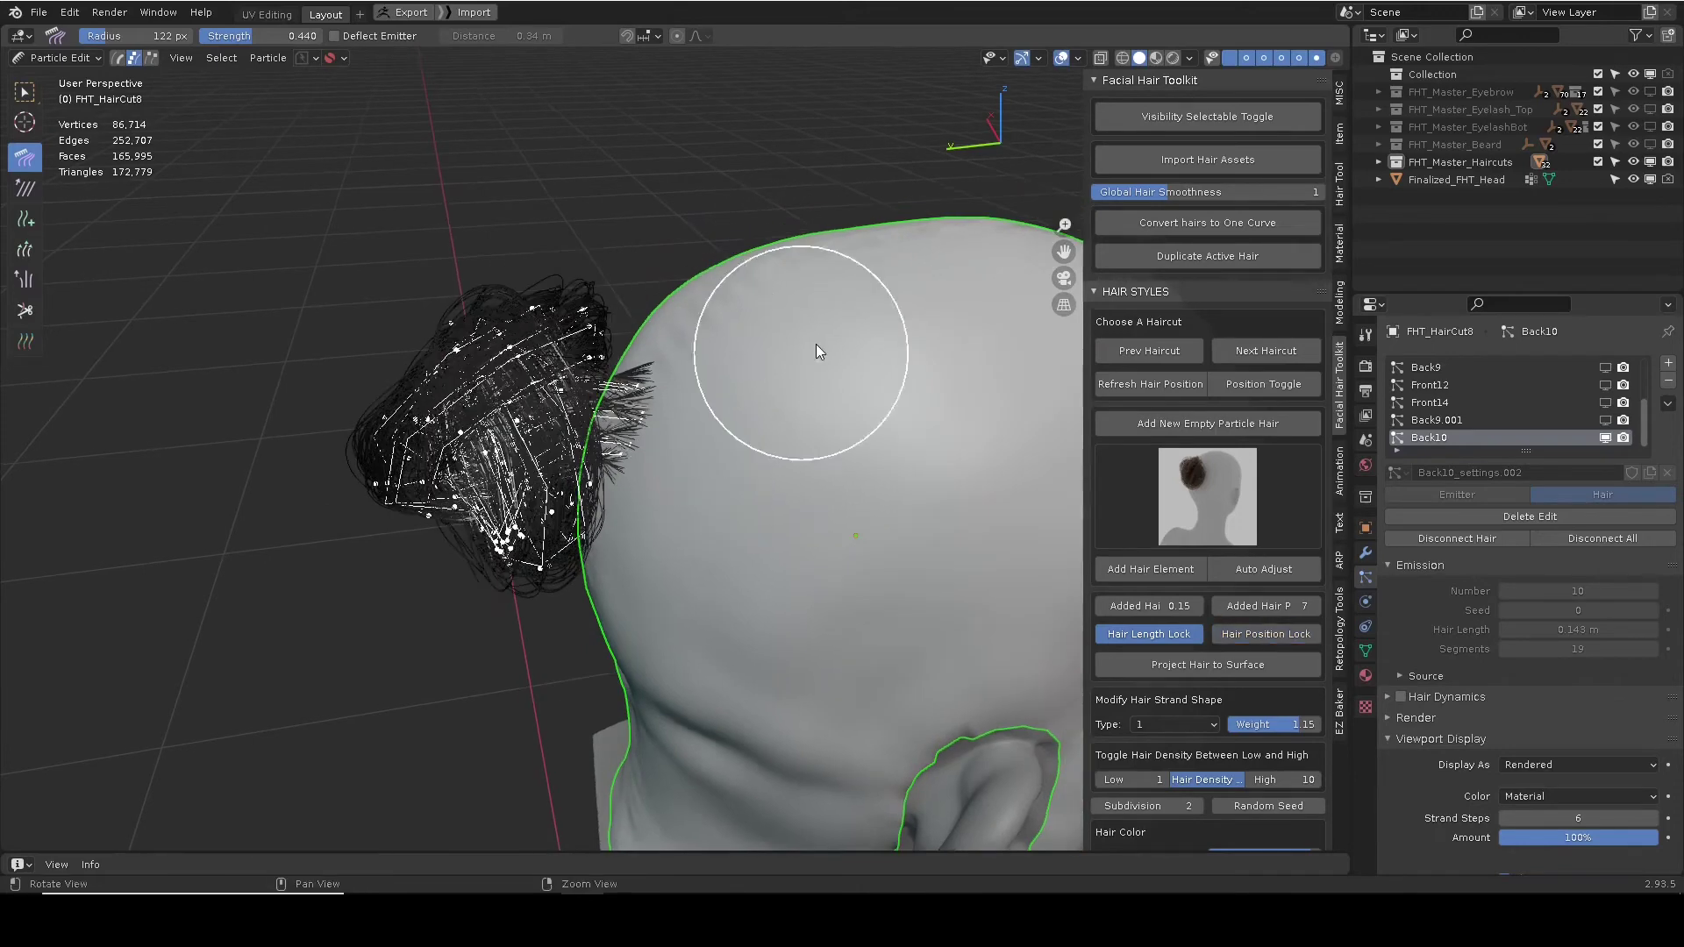
pyautogui.click(1101, 60)
pyautogui.scroll(-2, 619, 410)
pyautogui.press('f')
pyautogui.moveTo(619, 410)
pyautogui.mouseDown(button='middle')
pyautogui.moveTo(704, 438)
pyautogui.moveTo(624, 410)
pyautogui.moveTo(658, 420)
pyautogui.mouseUp(button='middle')
pyautogui.click(908, 408)
# Comb the entire Back10 bun, roots included, to a higher spot off the back of the scalp.
pyautogui.scroll(-2, 581, 453)
pyautogui.moveTo(575, 458); pyautogui.dragTo(379, 379, button='middle')
pyautogui.scroll(2, 526, 360)
pyautogui.moveTo(654, 334)
pyautogui.mouseDown()
pyautogui.moveTo(678, 428)
pyautogui.moveTo(561, 443)
pyautogui.mouseUp()
pyautogui.scroll(3, 558, 443)
pyautogui.moveTo(605, 326); pyautogui.dragTo(494, 349)
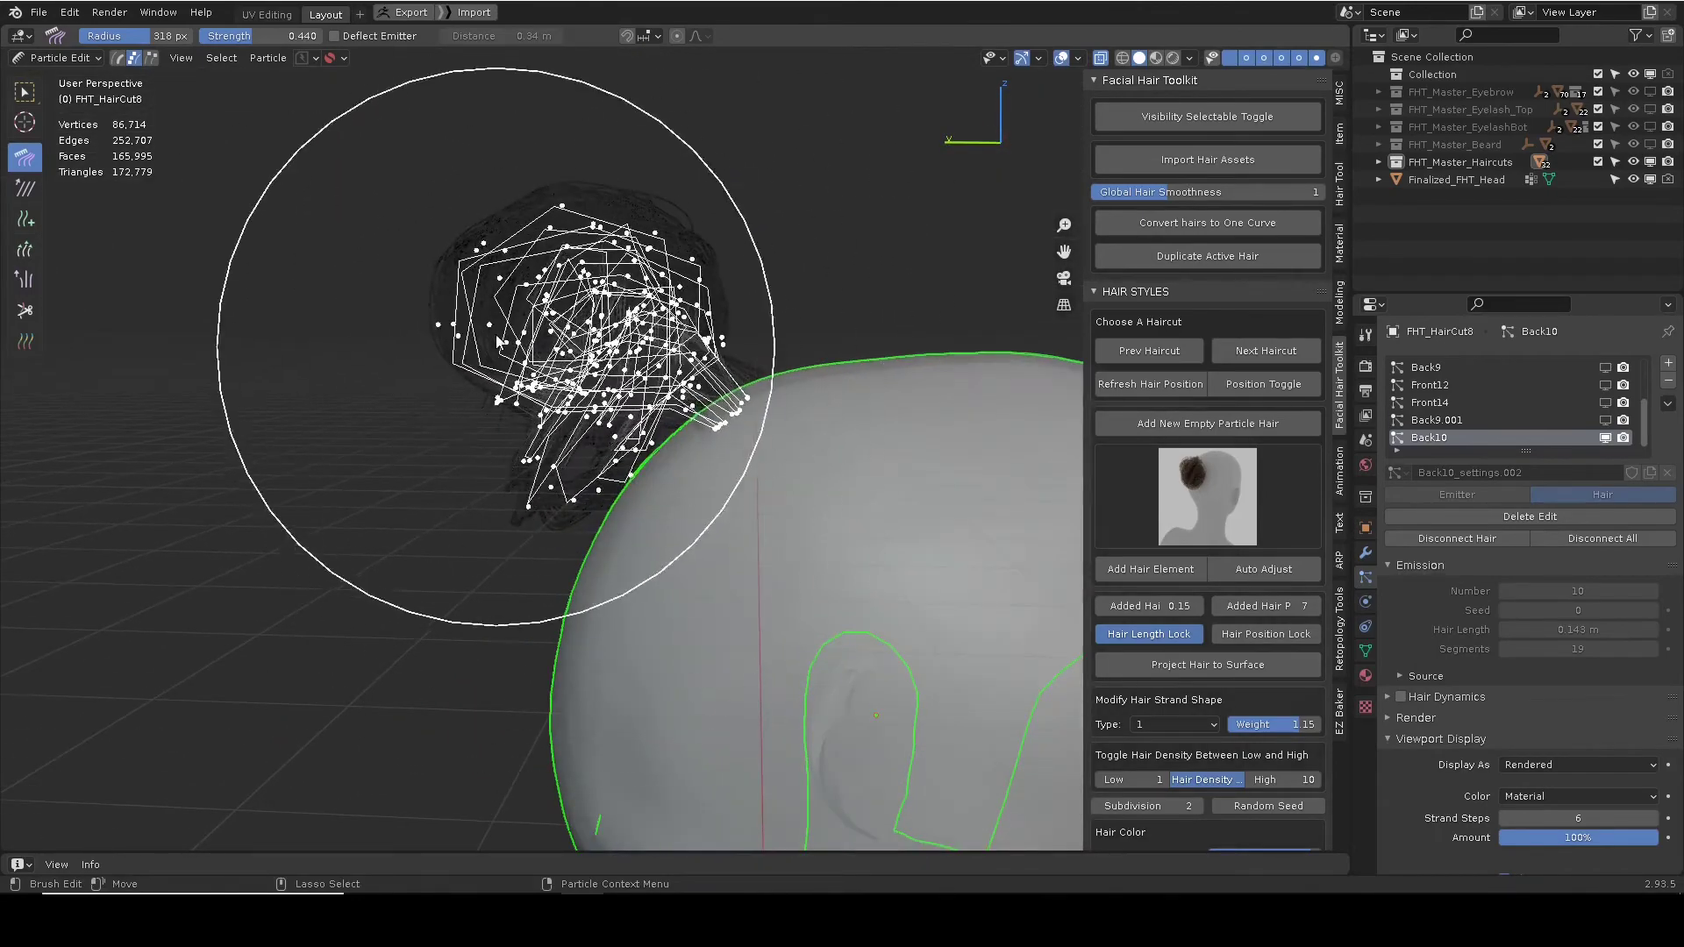
pyautogui.moveTo(632, 346)
pyautogui.mouseDown(button='middle')
pyautogui.moveTo(660, 452)
pyautogui.moveTo(645, 303)
pyautogui.moveTo(627, 303)
pyautogui.moveTo(638, 345)
pyautogui.mouseUp(button='middle')
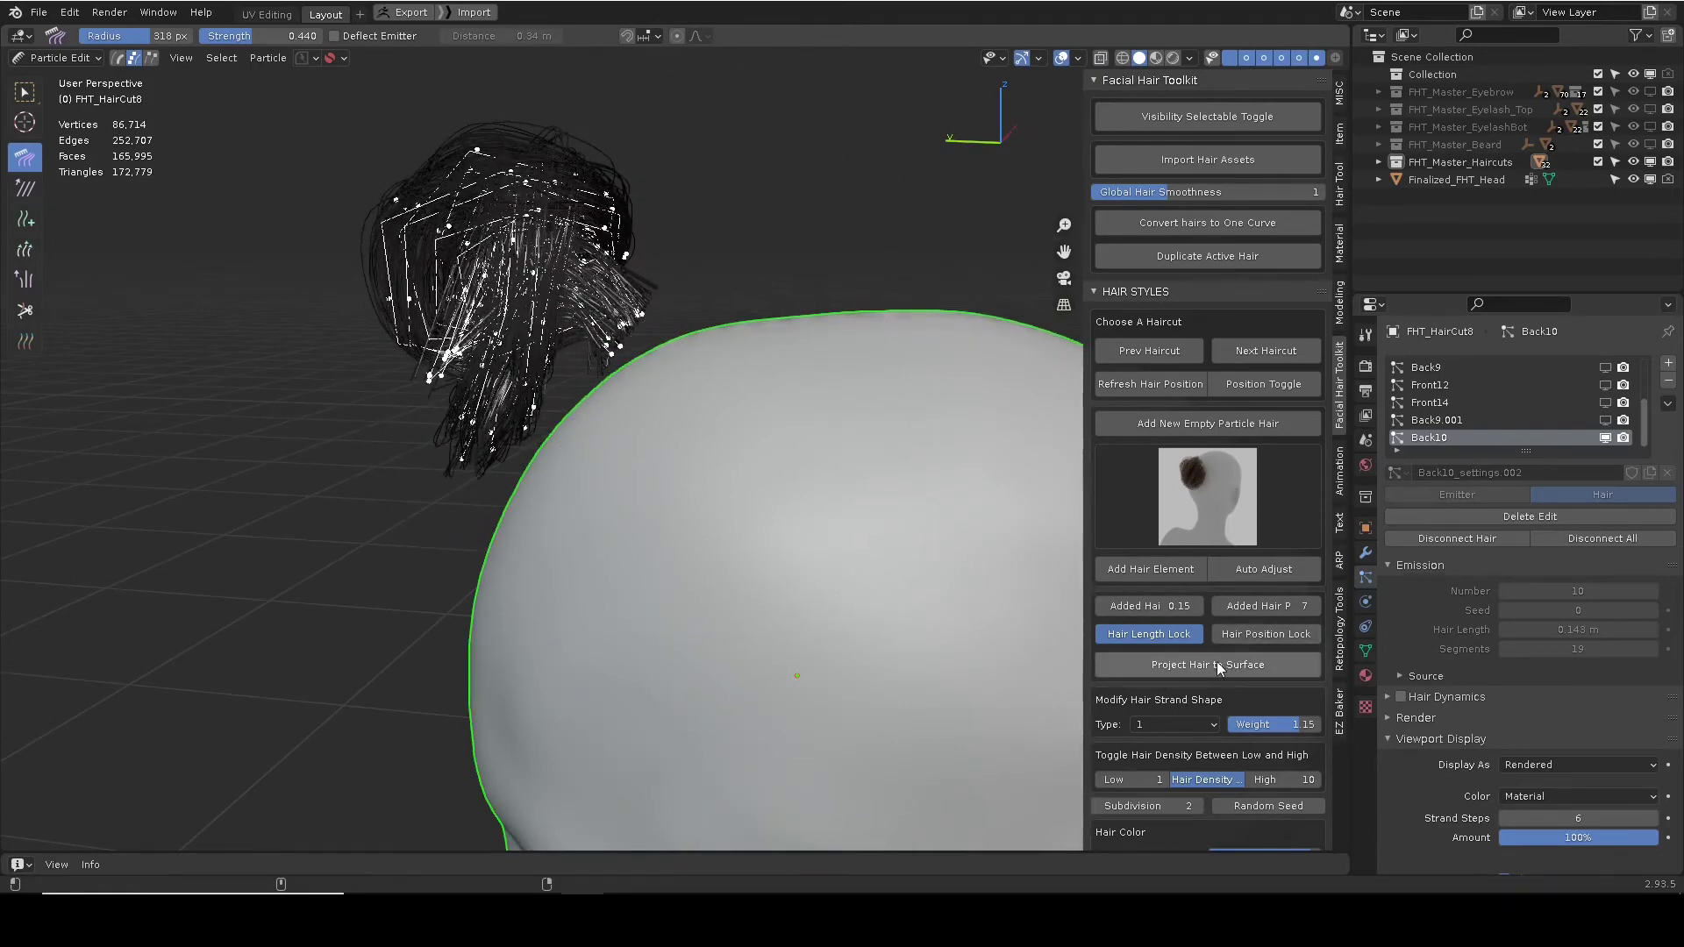
# Project the roots of the Back10 bun onto the head surface and return to Object Mode.
pyautogui.click(1205, 669)
pyautogui.press('4')
pyautogui.keyDown('alt'); pyautogui.moveTo(635, 284); pyautogui.dragTo(625, 335); pyautogui.keyUp('alt')
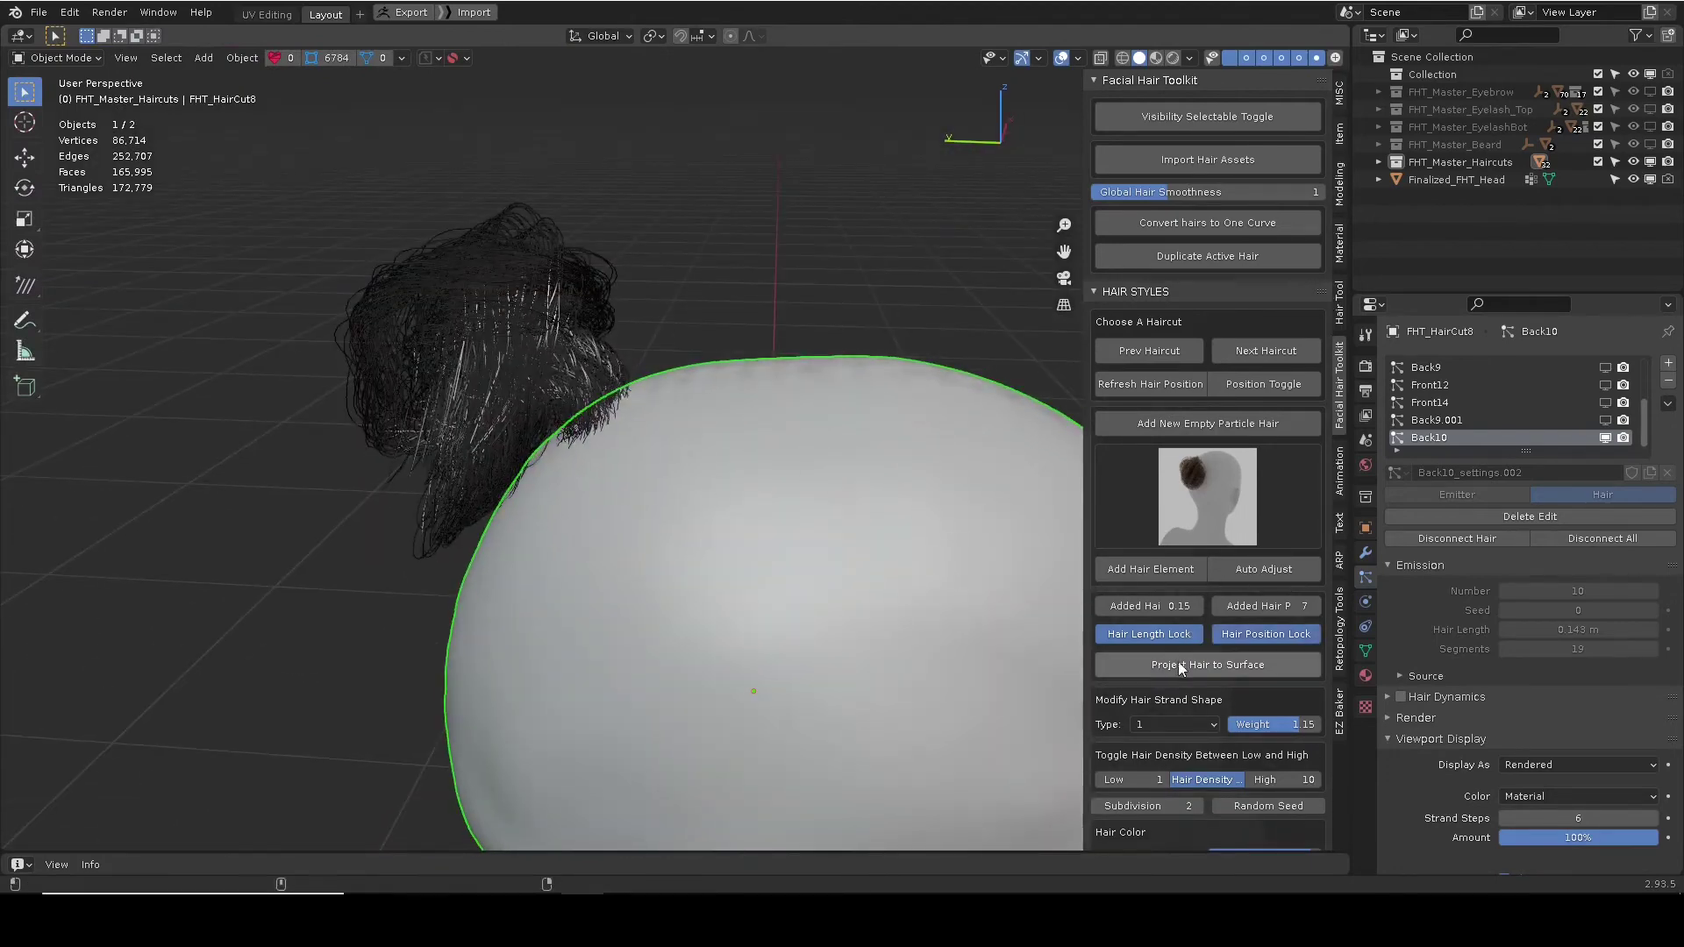
pyautogui.click(1176, 667)
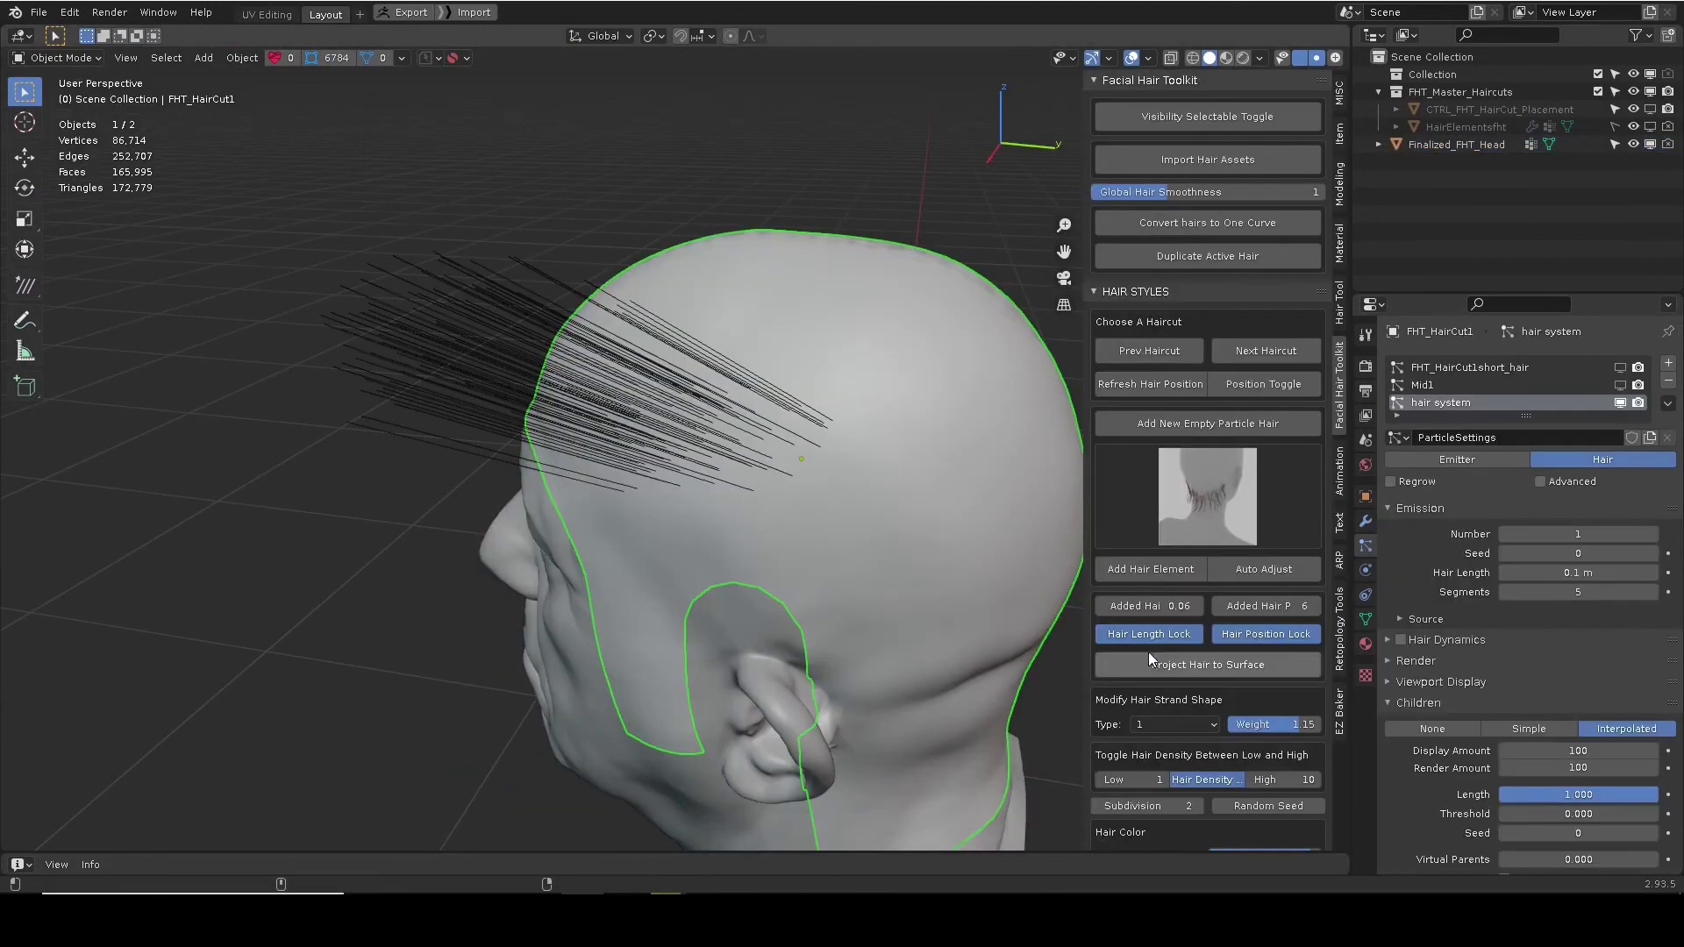
# Apply strand shape type 1 to the FHT_HairCut1 hair system and raise its weight to 1.19.
pyautogui.click(1163, 724)
pyautogui.click(1154, 702)
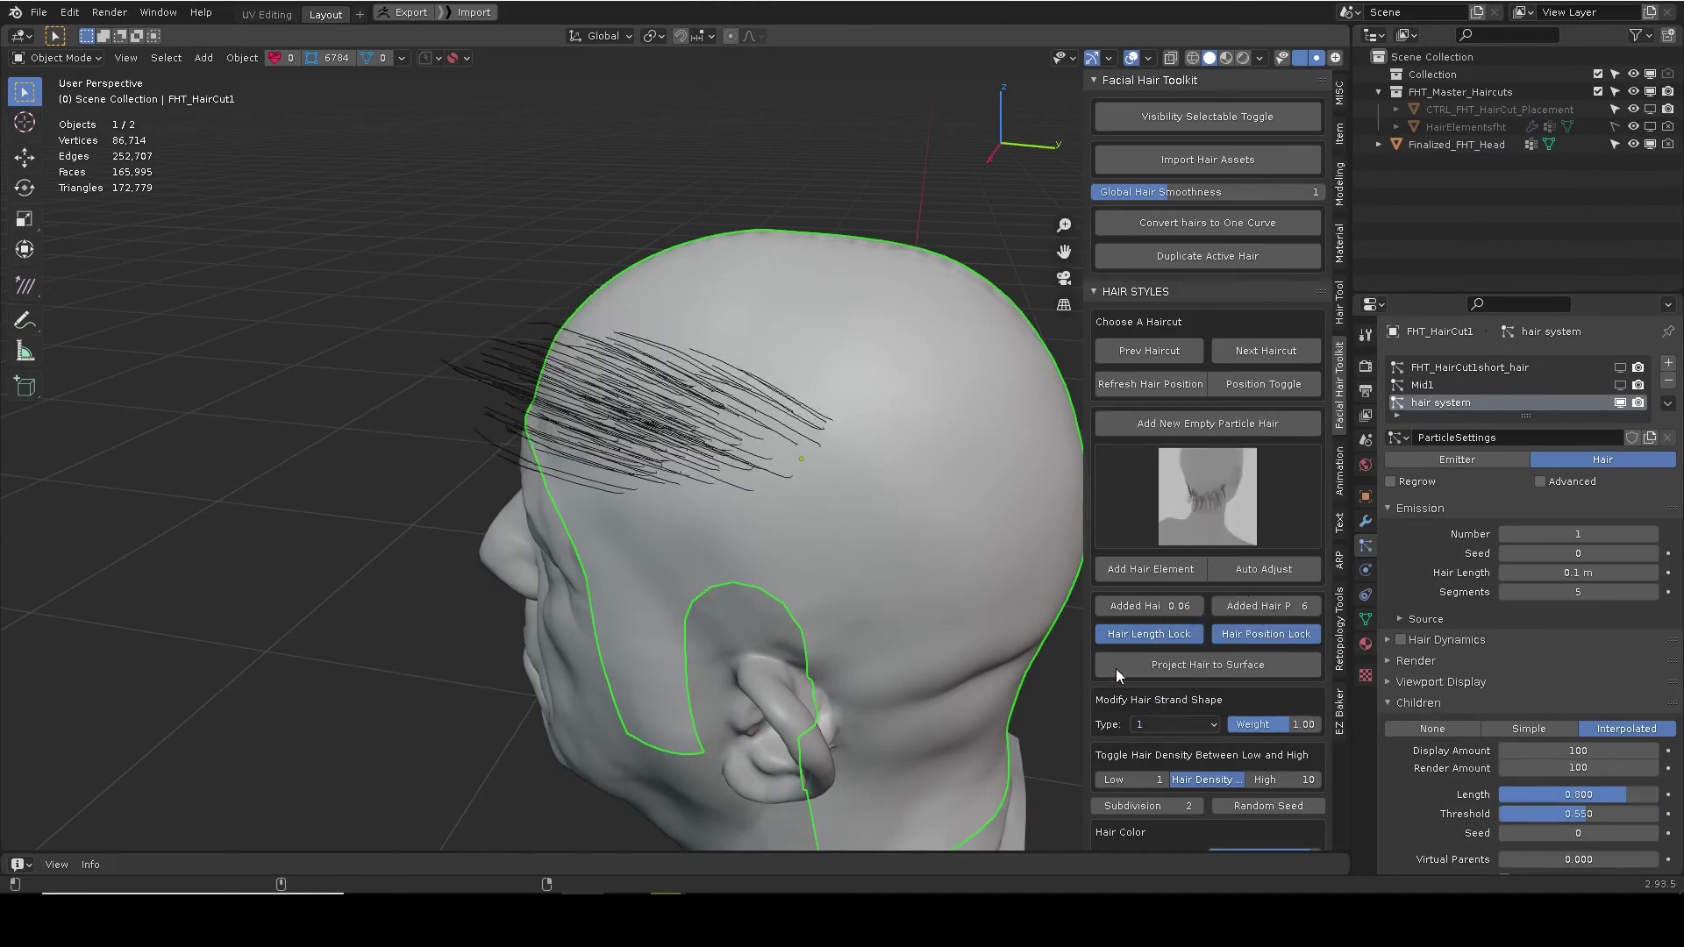
pyautogui.moveTo(1245, 725); pyautogui.dragTo(1268, 725)
# Apply strand shape types 2 and 3 to the hair system and adjust the shape weight.
pyautogui.click(1175, 725)
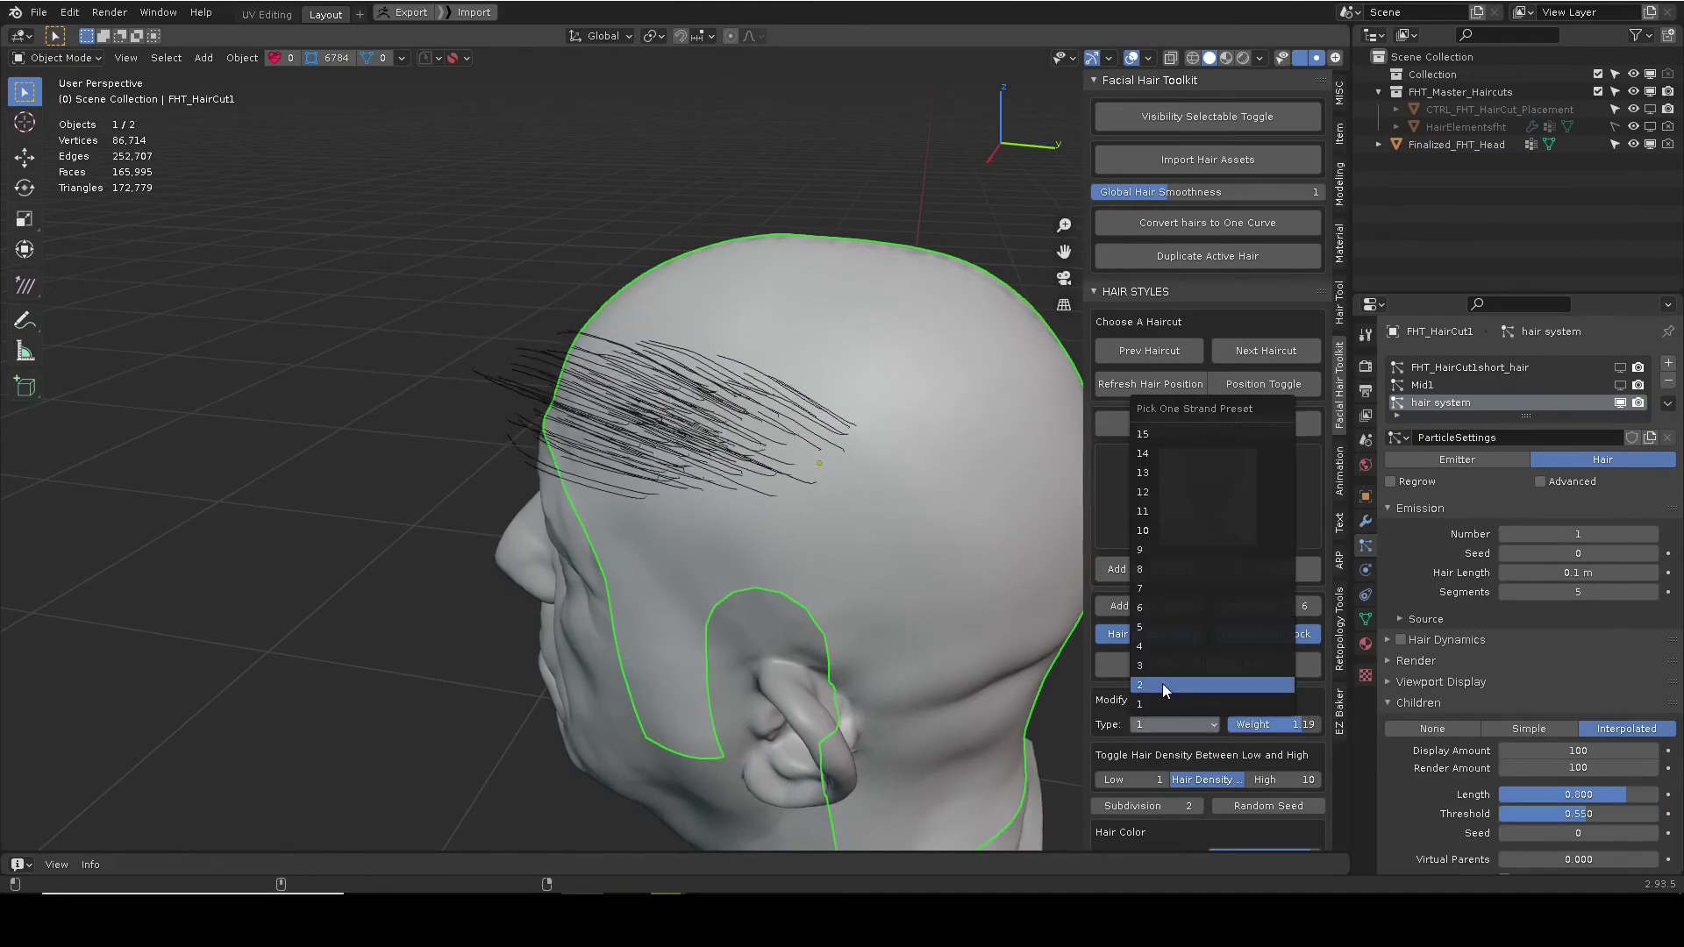
pyautogui.click(1162, 684)
pyautogui.click(1172, 725)
pyautogui.click(1245, 666)
pyautogui.moveTo(1260, 726); pyautogui.dragTo(1226, 725)
# Switch the hair system to a higher-numbered strand shape type and vary its weight.
pyautogui.click(1194, 725)
pyautogui.click(1152, 625)
pyautogui.keyDown('ctrl'); pyautogui.scroll(-1, 1177, 723); pyautogui.keyUp('ctrl')
pyautogui.keyDown('ctrl'); pyautogui.scroll(2, 1176, 723); pyautogui.keyUp('ctrl')
pyautogui.moveTo(1280, 725); pyautogui.dragTo(1225, 729)
pyautogui.keyDown('ctrl'); pyautogui.scroll(1, 1191, 721); pyautogui.keyUp('ctrl')
pyautogui.keyDown('ctrl'); pyautogui.scroll(-4, 1174, 721); pyautogui.keyUp('ctrl')
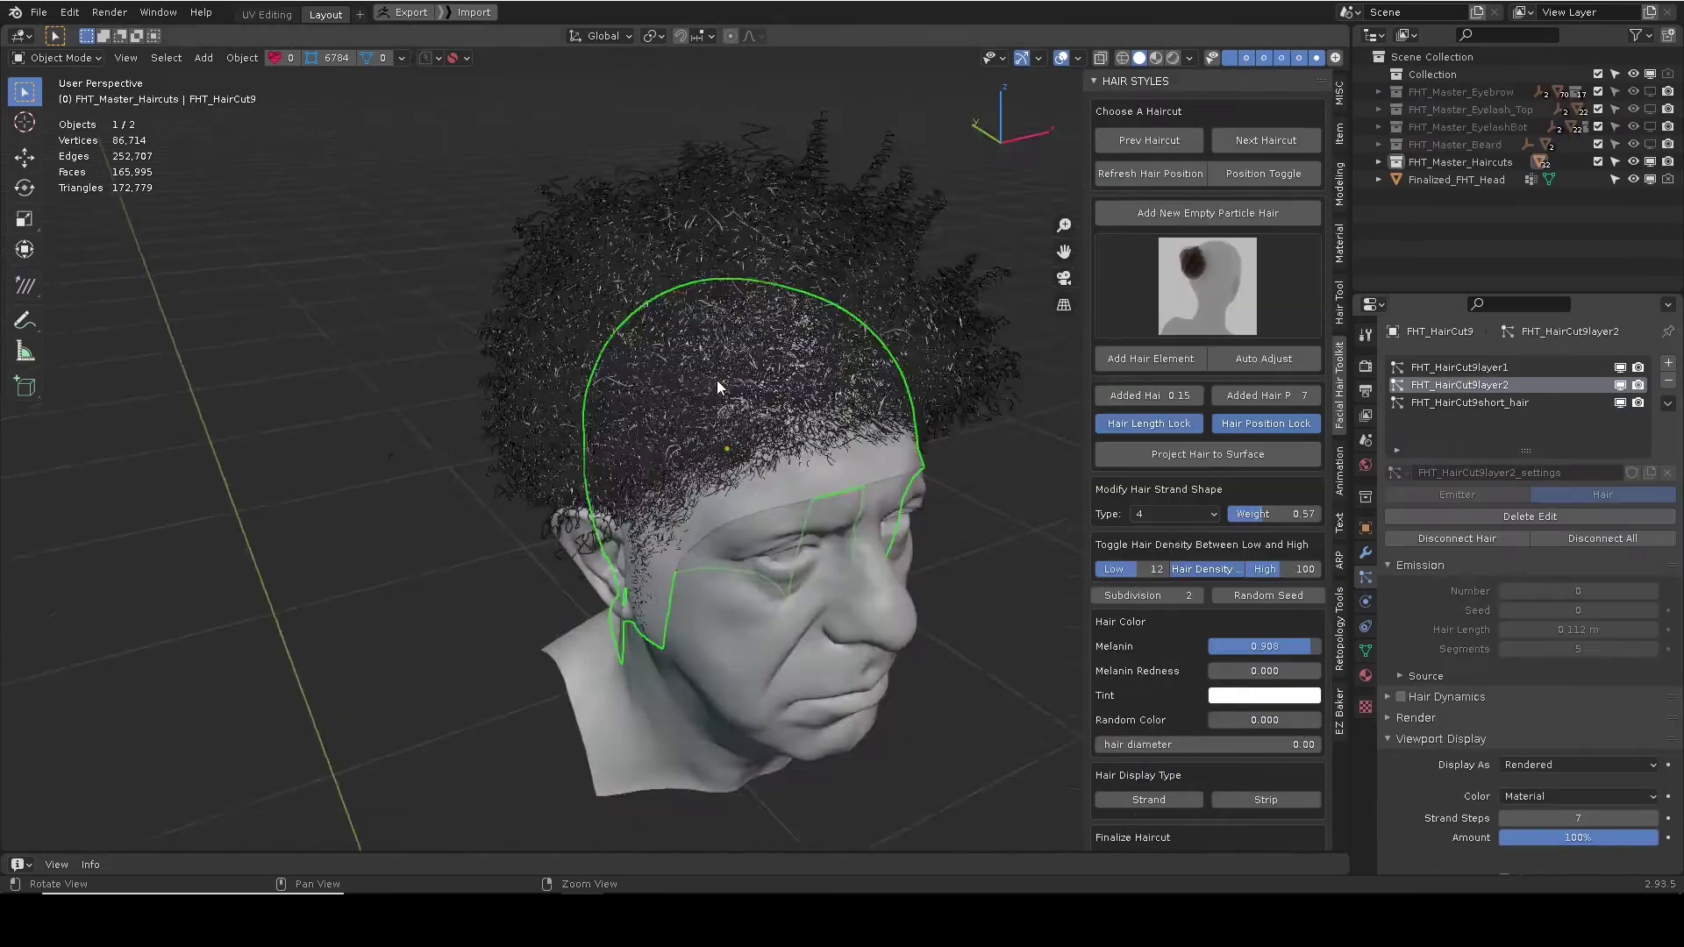
# Enter Particle Edit on FHT_HairCut9layer2 and comb the hair at the side of the head.
pyautogui.moveTo(726, 387); pyautogui.dragTo(737, 488, button='middle')
pyautogui.hotkey('ctrl', 'Tab')
pyautogui.click(714, 346)
pyautogui.moveTo(614, 324); pyautogui.dragTo(532, 380)
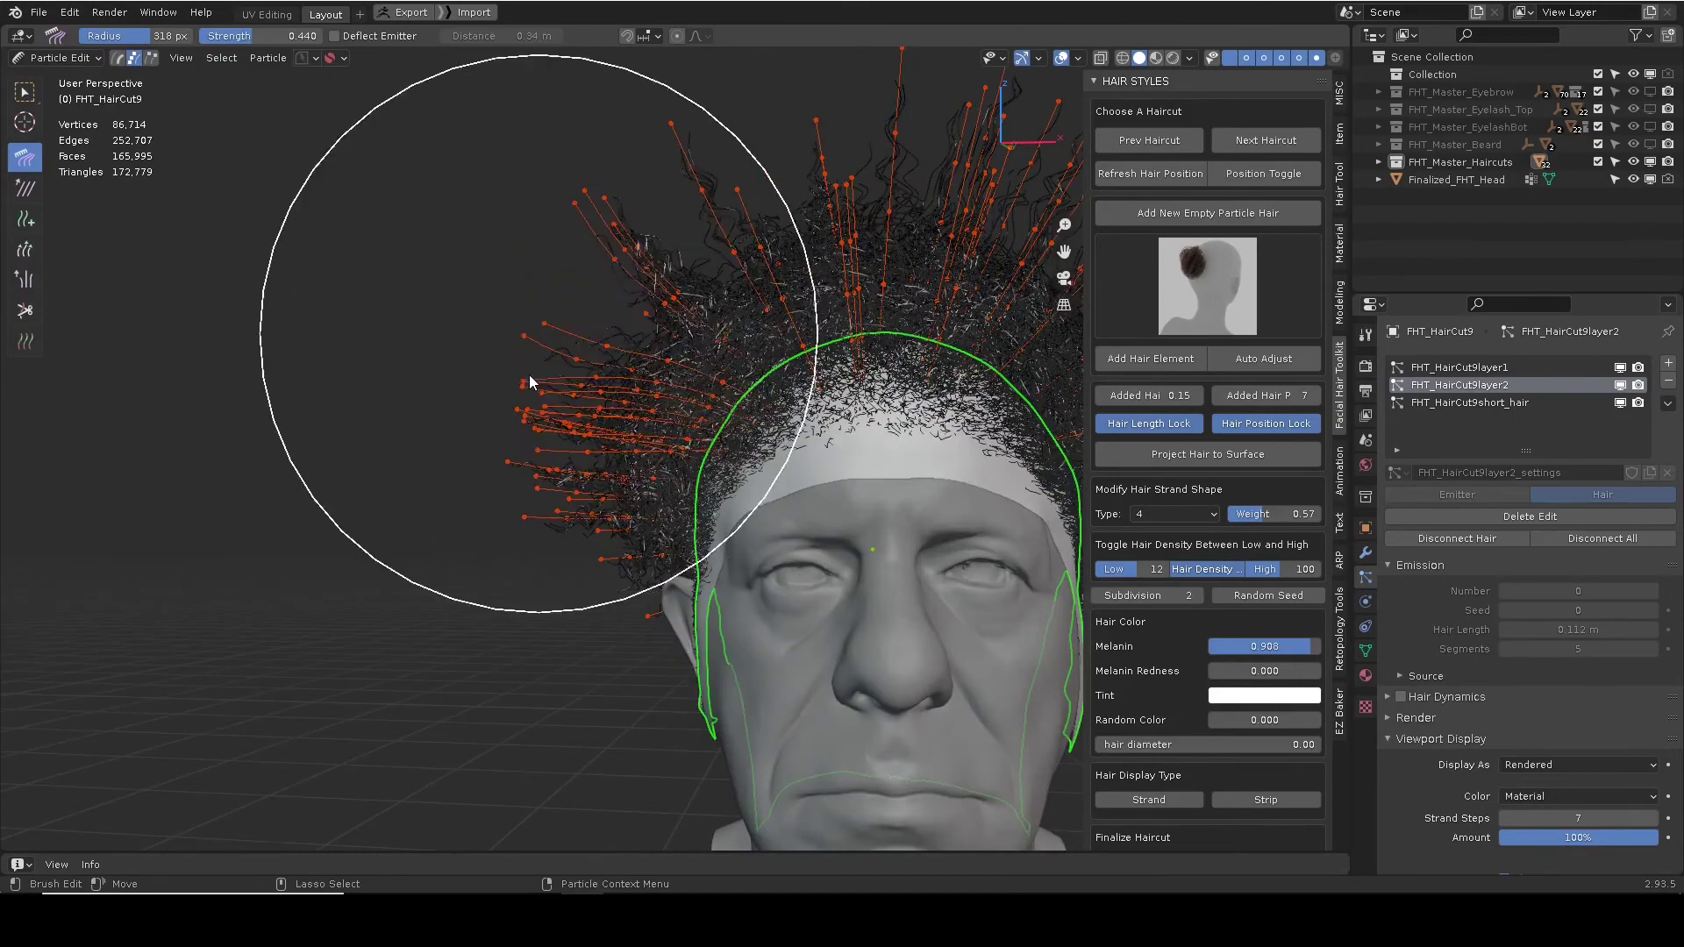
# Lower the low hair density to 1 and comb the front hair with the brush radius reduced to 198 px.
pyautogui.moveTo(627, 340); pyautogui.dragTo(688, 360, button='middle')
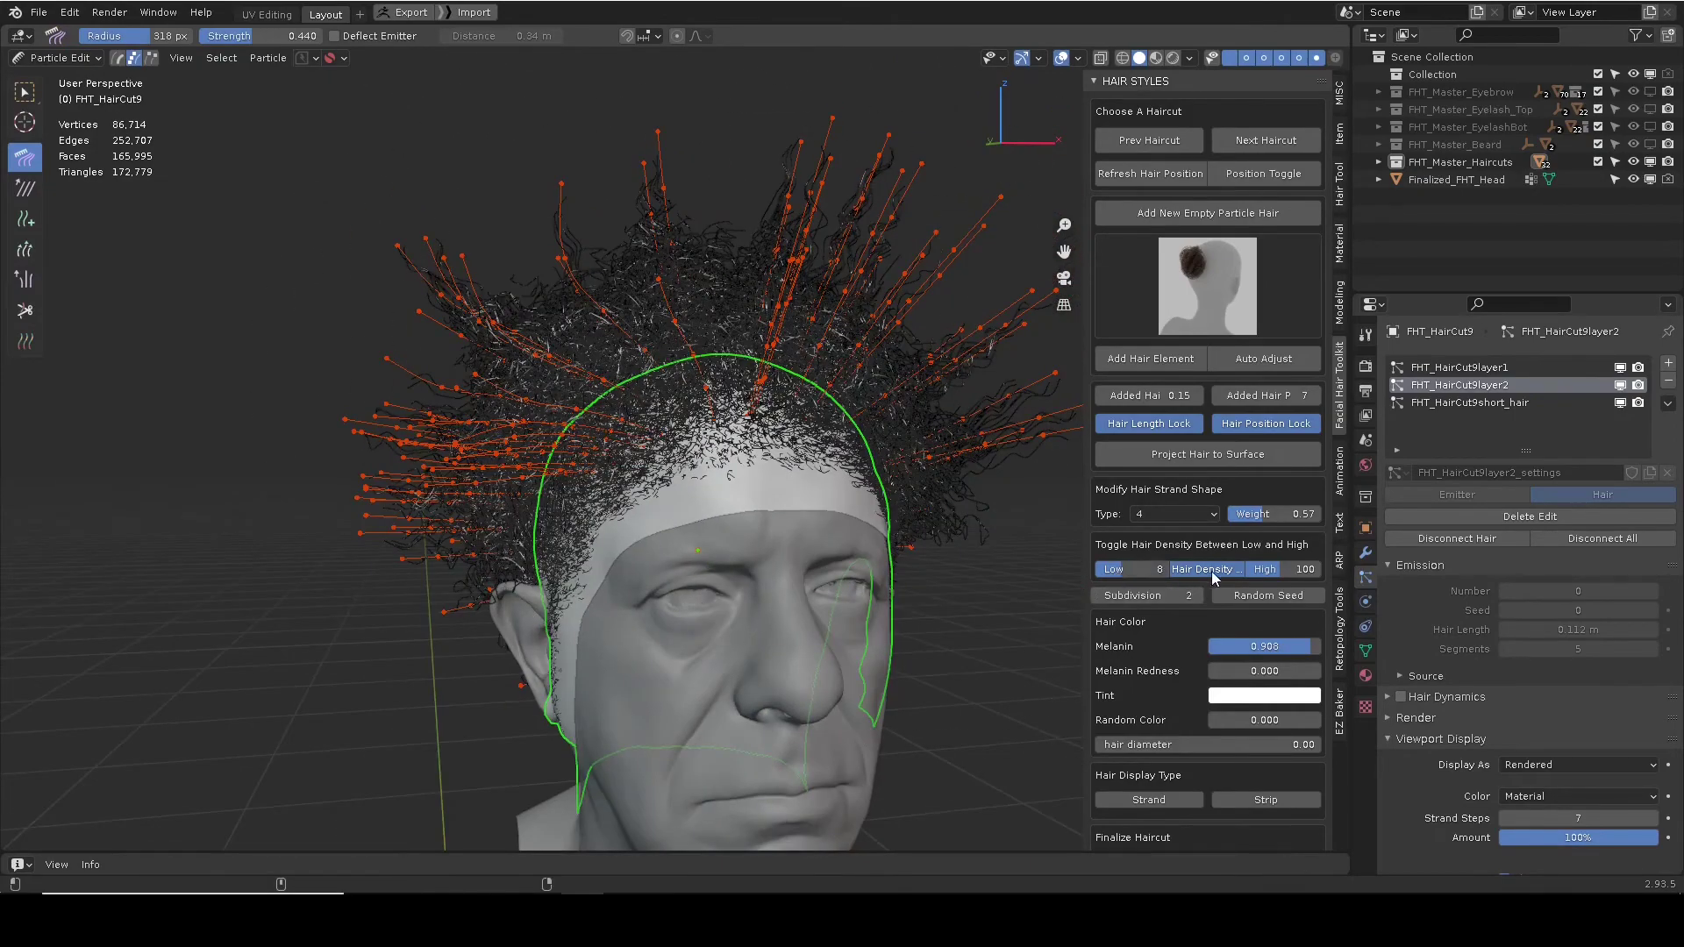
pyautogui.moveTo(759, 487); pyautogui.dragTo(488, 319, button='middle')
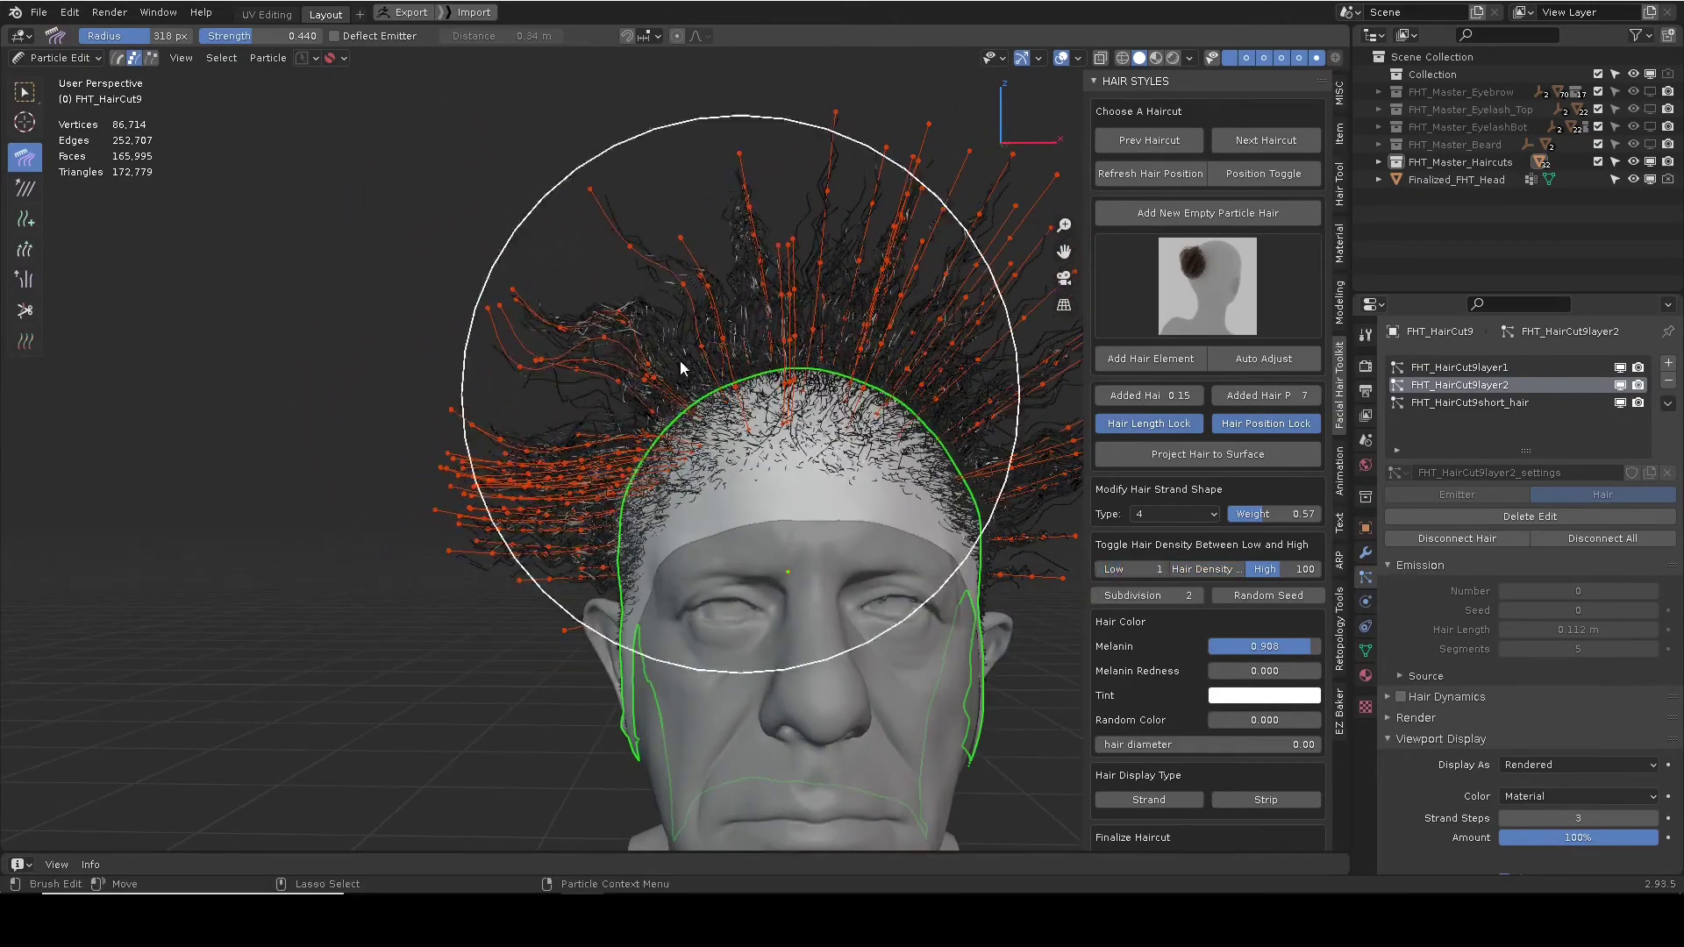
pyautogui.moveTo(452, 387); pyautogui.dragTo(845, 357, button='middle')
pyautogui.press('f')
pyautogui.click(620, 432)
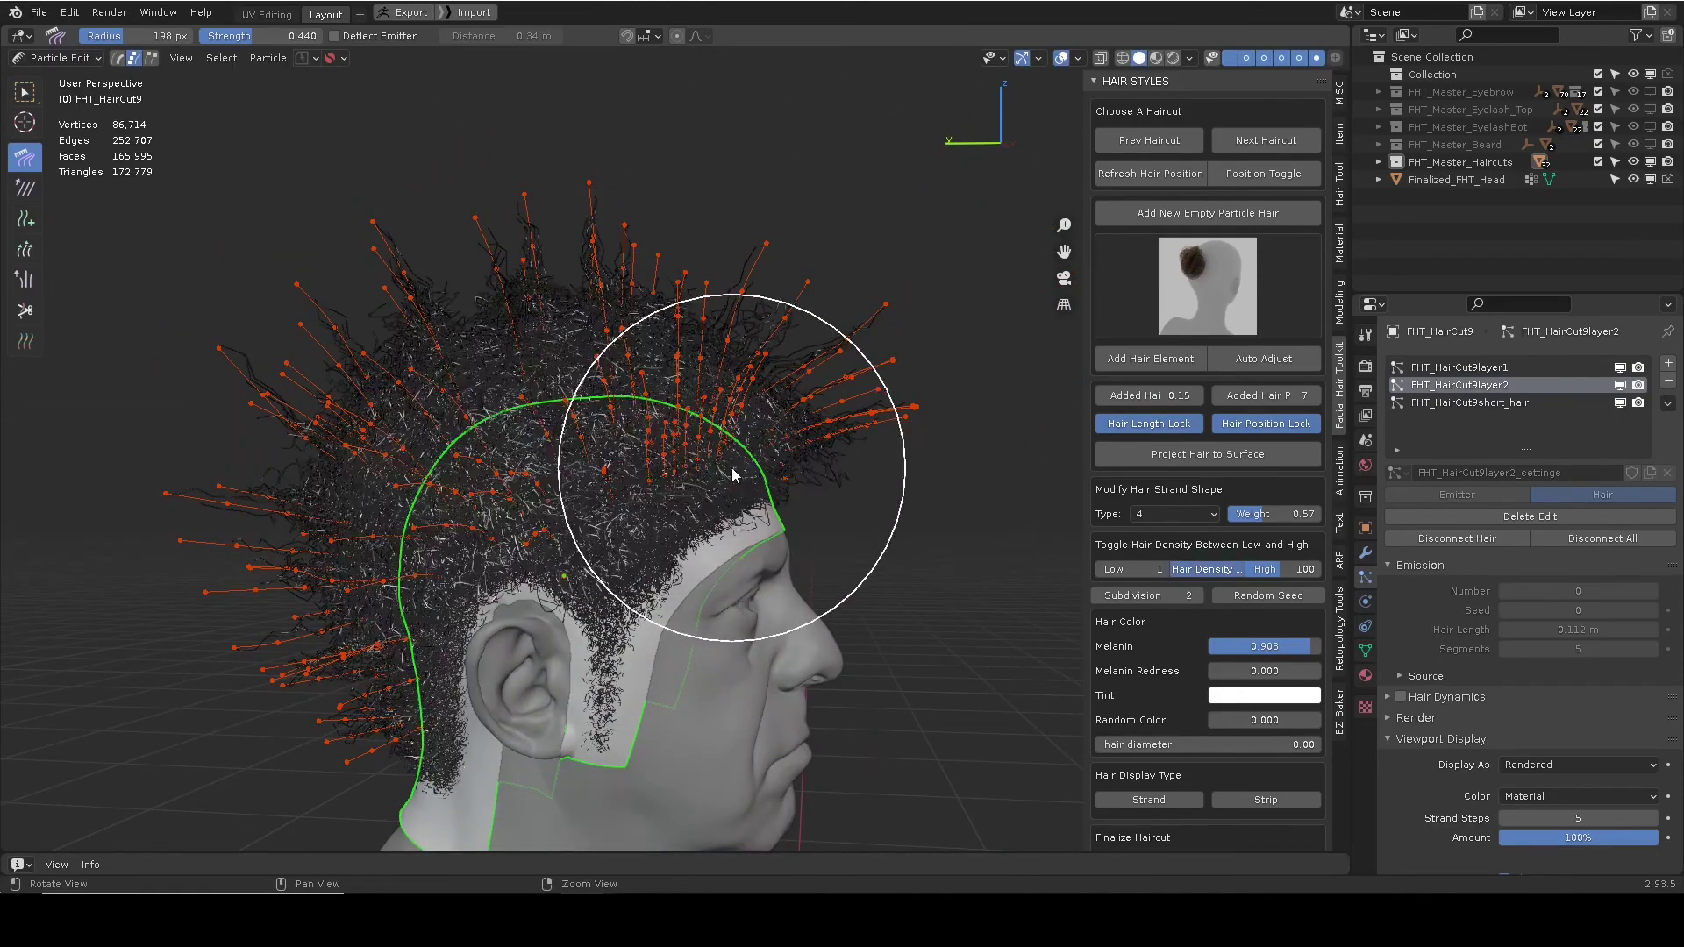
# Set the high hair density to 30, return to Object Mode and switch the display to low density.
pyautogui.moveTo(733, 473); pyautogui.dragTo(801, 491, button='middle')
pyautogui.click(1237, 572)
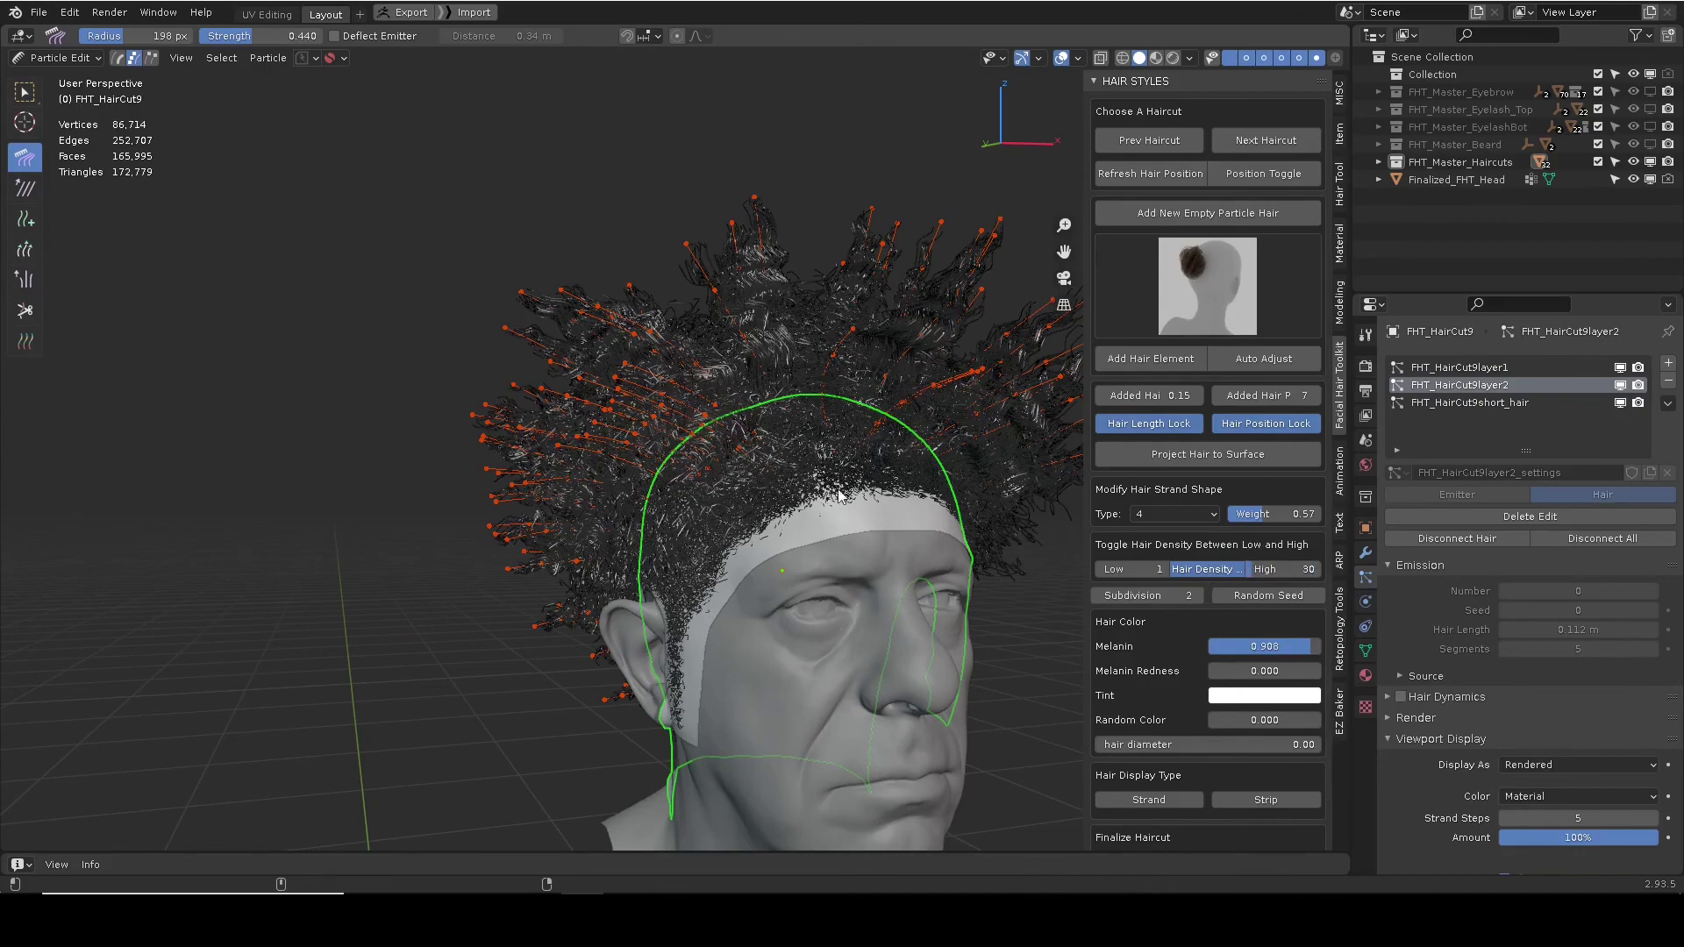
pyautogui.moveTo(868, 494); pyautogui.dragTo(835, 441, button='middle')
pyautogui.hotkey('ctrl', 'Tab')
pyautogui.click(635, 327)
pyautogui.moveTo(645, 378); pyautogui.dragTo(771, 417, button='middle')
pyautogui.click(1205, 572)
pyautogui.moveTo(877, 491); pyautogui.dragTo(746, 496, button='middle')
# Try raising the hair Subdivision by three levels and bring it back to 2.
pyautogui.scroll(4, 746, 496)
pyautogui.click(1198, 595)
pyautogui.click(1198, 595)
pyautogui.click(1198, 595)
pyautogui.click(1099, 596)
pyautogui.click(1100, 595)
pyautogui.click(1099, 596)
# Randomize the seed of the FHT_HairCut9layer2 hair twice.
pyautogui.scroll(-3, 772, 458)
pyautogui.click(1268, 599)
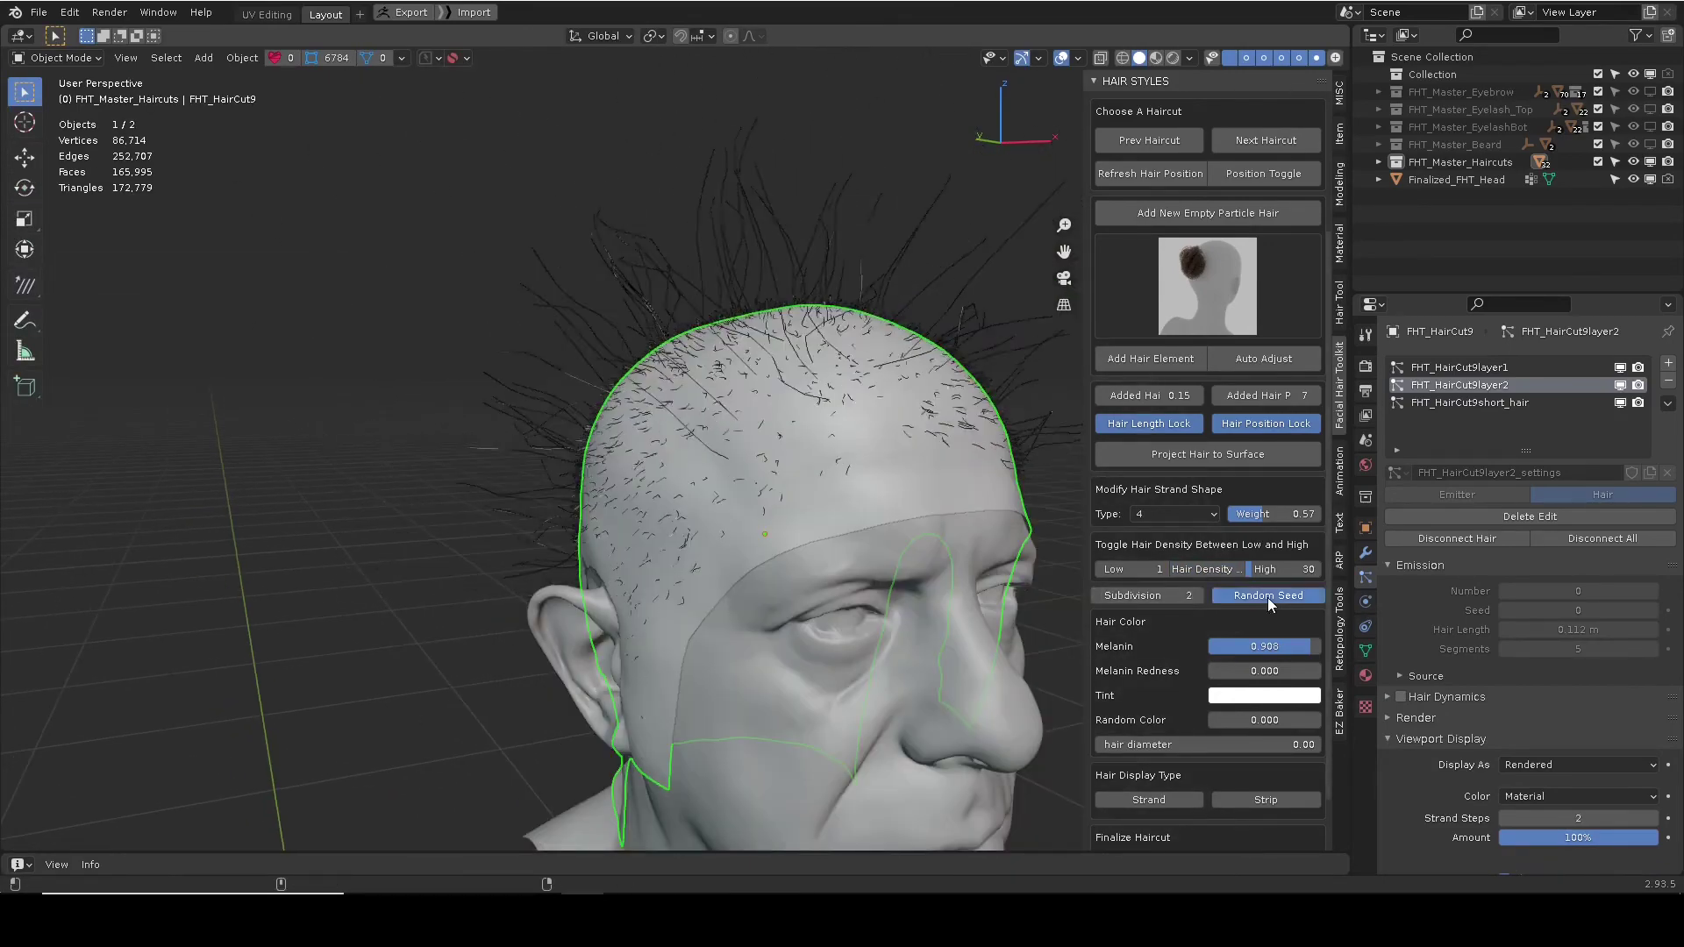
pyautogui.scroll(-7, 1561, 696)
pyautogui.click(1255, 597)
pyautogui.scroll(-2, 1176, 647)
# Change the render engine setting and return to the haircut's particle settings.
pyautogui.click(1366, 366)
pyautogui.click(1537, 366)
pyautogui.click(1537, 407)
pyautogui.click(1207, 682)
pyautogui.scroll(-3, 1207, 682)
pyautogui.click(1366, 577)
pyautogui.scroll(-1, 1163, 619)
pyautogui.scroll(-1, 895, 526)
pyautogui.scroll(6, 1218, 425)
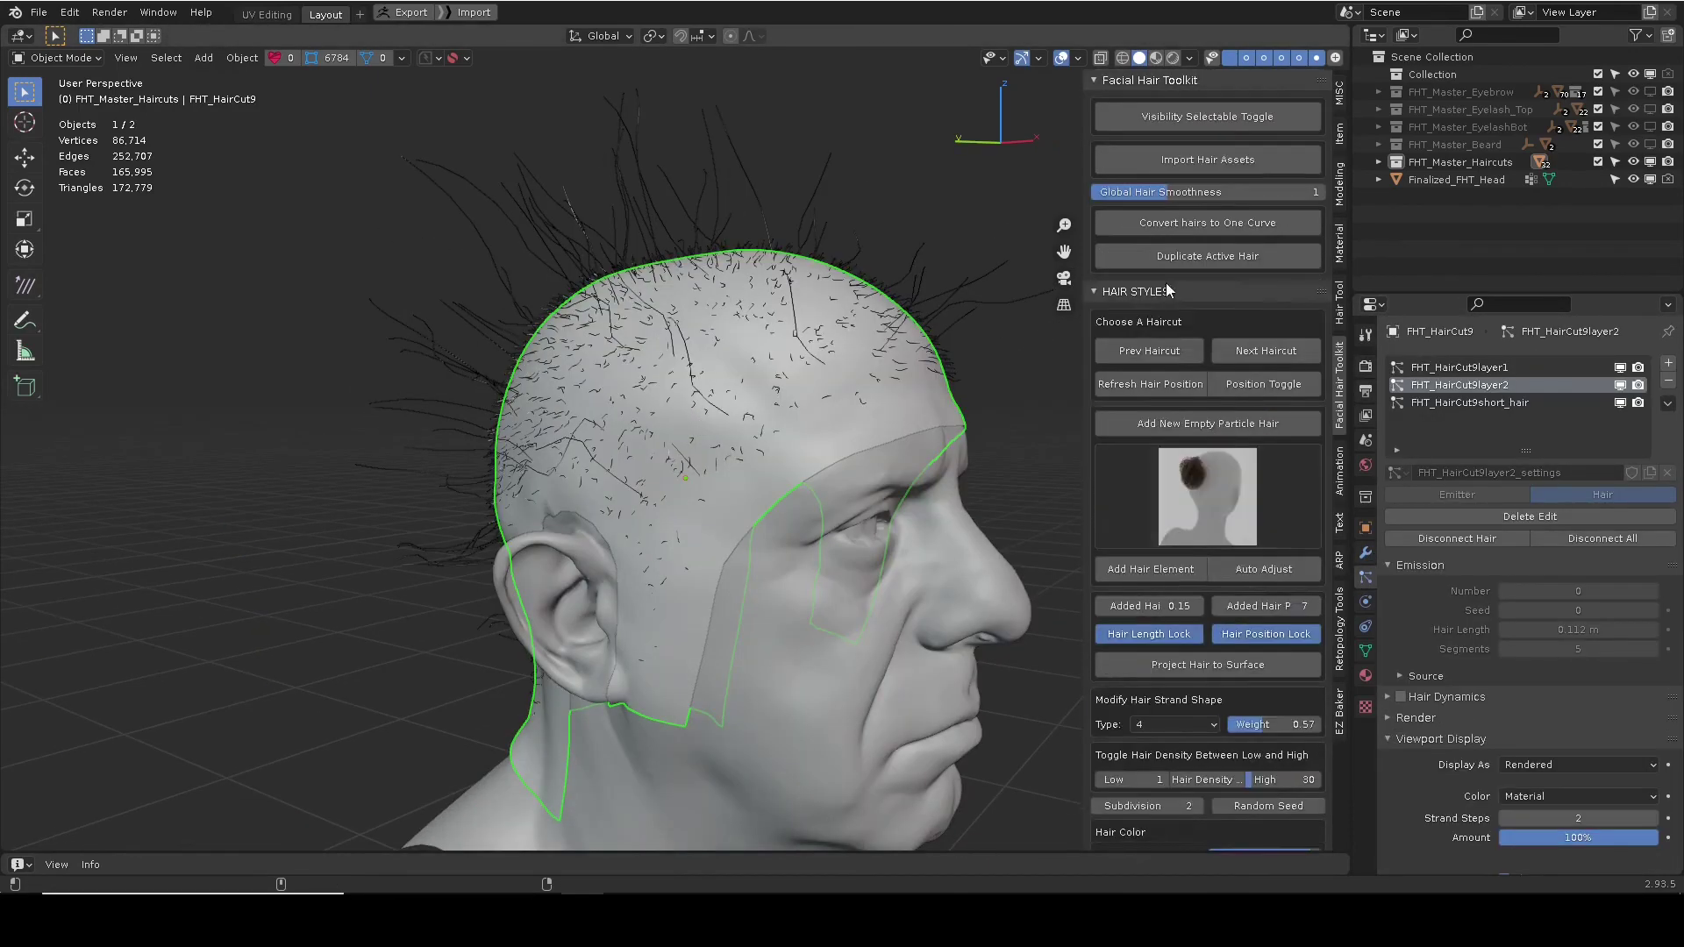